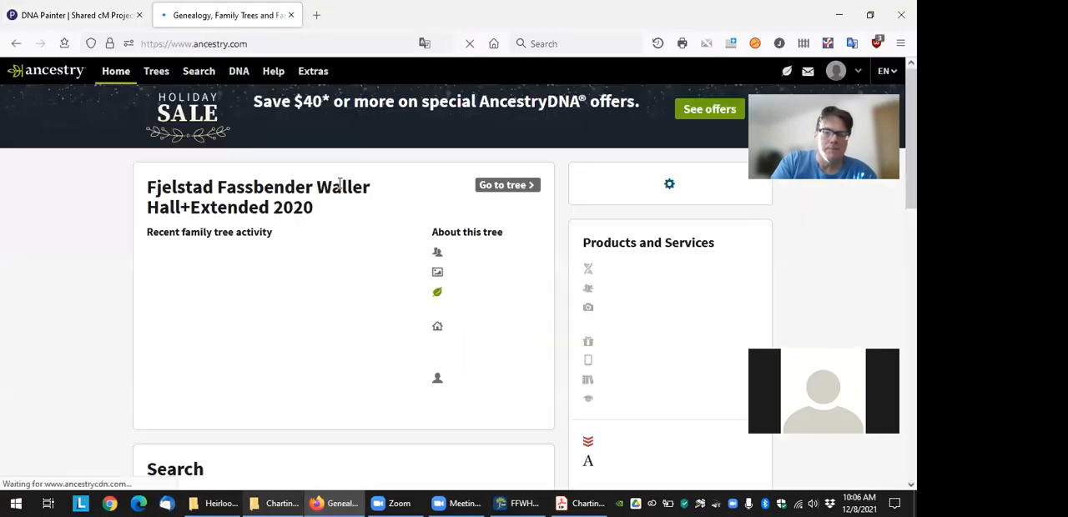
Open the account's list of DNA matches on Ancestry
{"action": "left_click", "coordinate": [240, 73]}
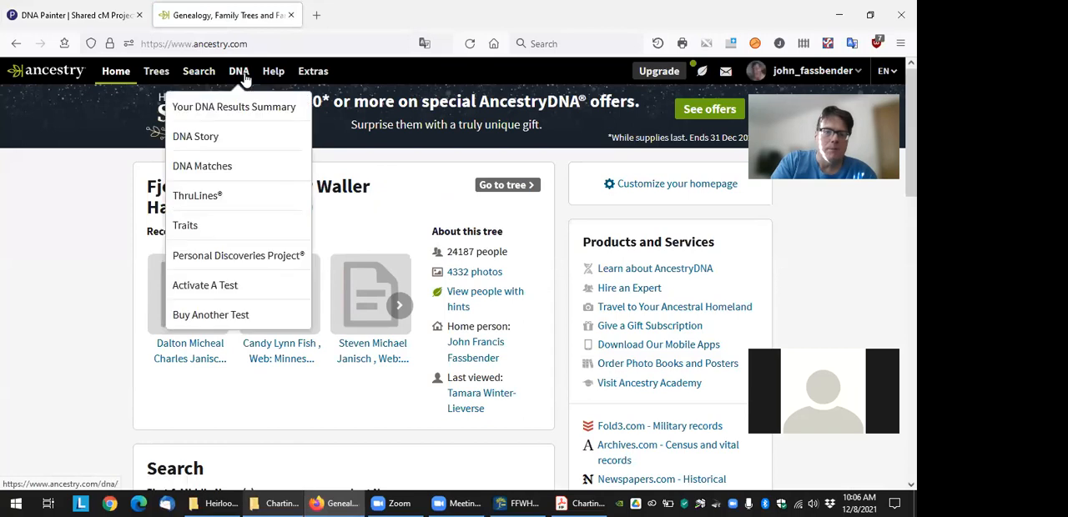
{"action": "left_click", "coordinate": [283, 193]}
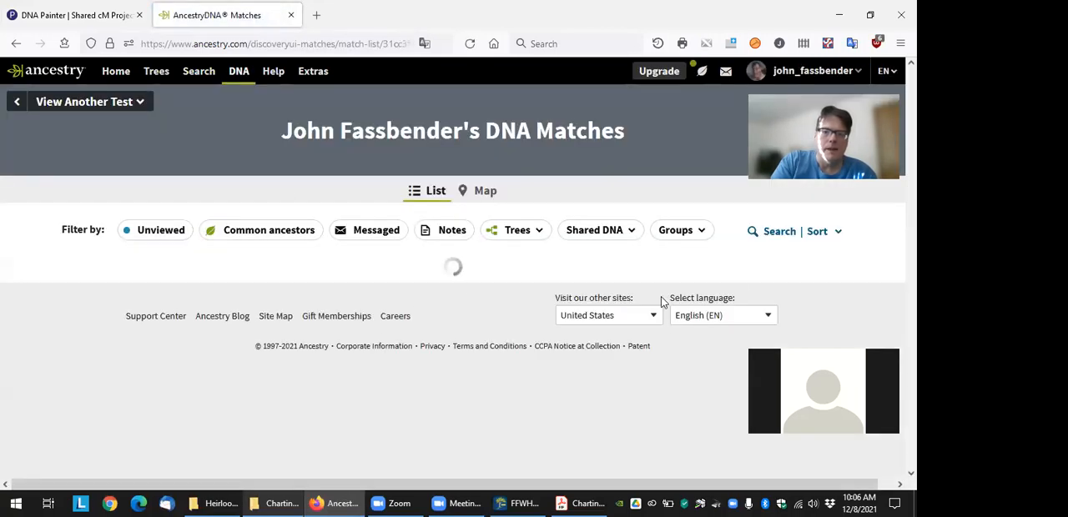
{"action": "key", "text": "alt+Left"}
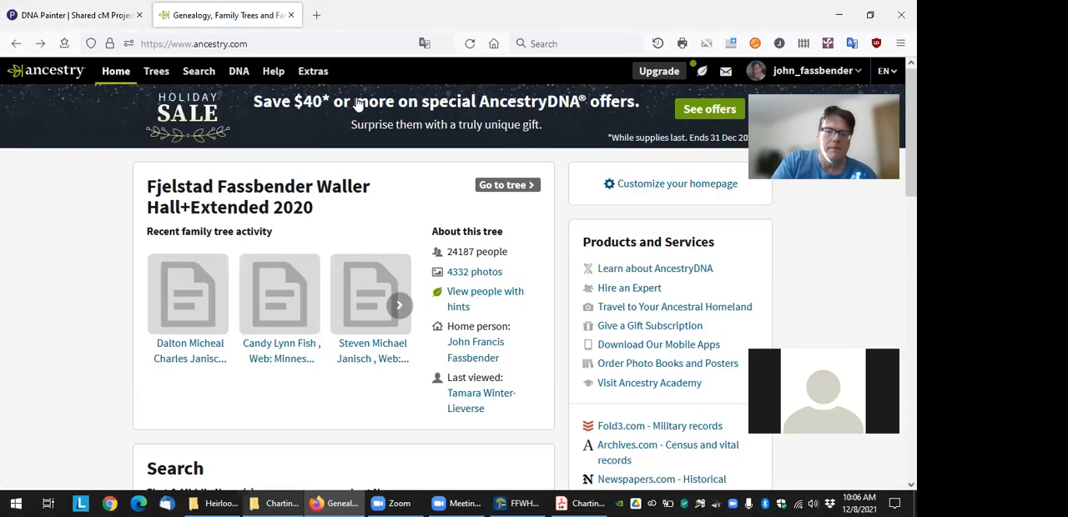
{"action": "left_click", "coordinate": [40, 46]}
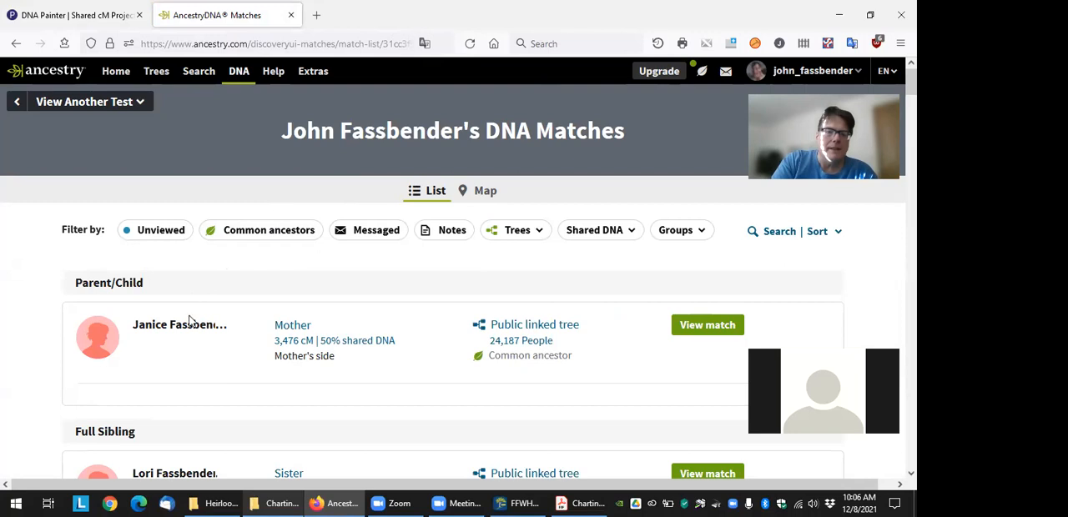
Examine the mother's shared DNA details and the shared cM amounts of the close family matches in the DNA match list
{"action": "scroll", "coordinate": [197, 292], "scroll_direction": "down", "scroll_amount": 1}
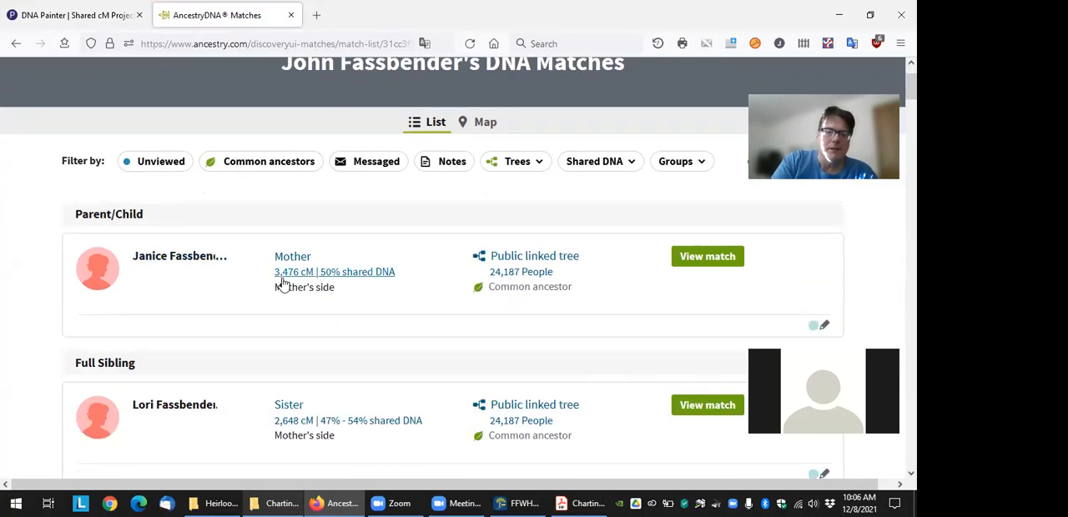
{"action": "left_click_drag", "start_coordinate": [265, 279], "coordinate": [315, 283]}
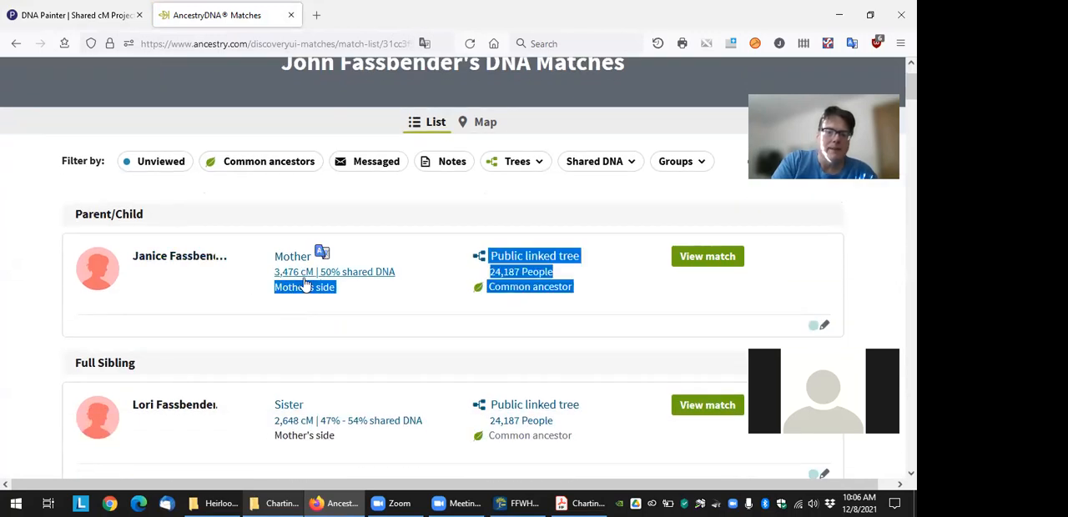
{"action": "left_click", "coordinate": [354, 273]}
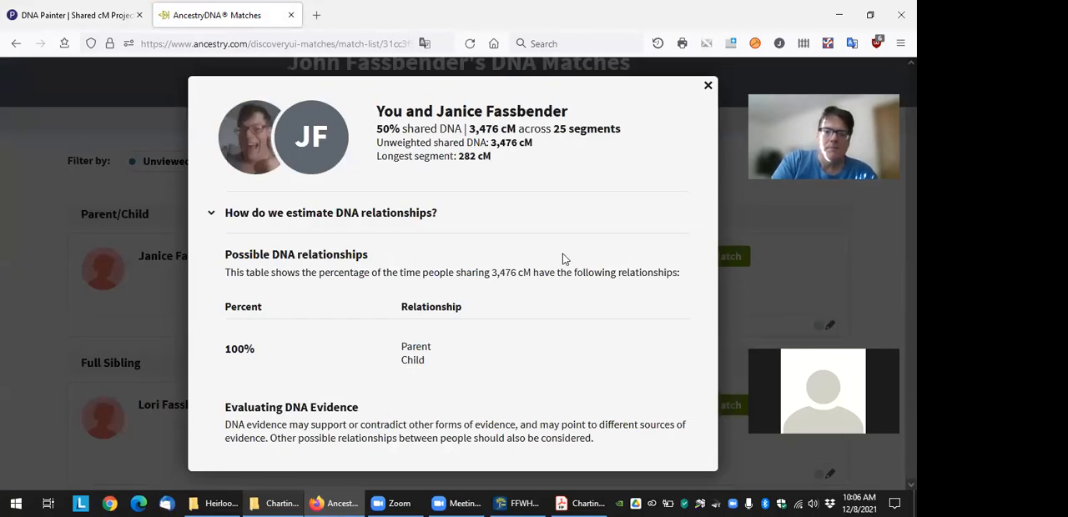
{"action": "left_click", "coordinate": [708, 86]}
{"action": "scroll", "coordinate": [343, 375], "scroll_direction": "down", "scroll_amount": 5}
{"action": "scroll", "coordinate": [345, 198], "scroll_direction": "up", "scroll_amount": 1}
{"action": "scroll", "coordinate": [322, 288], "scroll_direction": "down", "scroll_amount": 5}
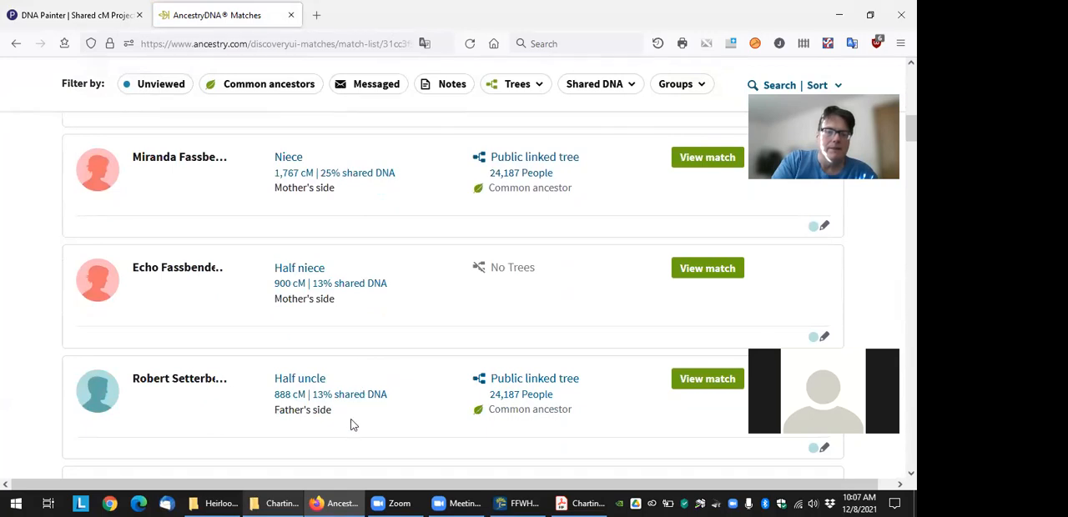
{"action": "scroll", "coordinate": [350, 424], "scroll_direction": "down", "scroll_amount": 4}
{"action": "scroll", "coordinate": [351, 427], "scroll_direction": "up", "scroll_amount": 6}
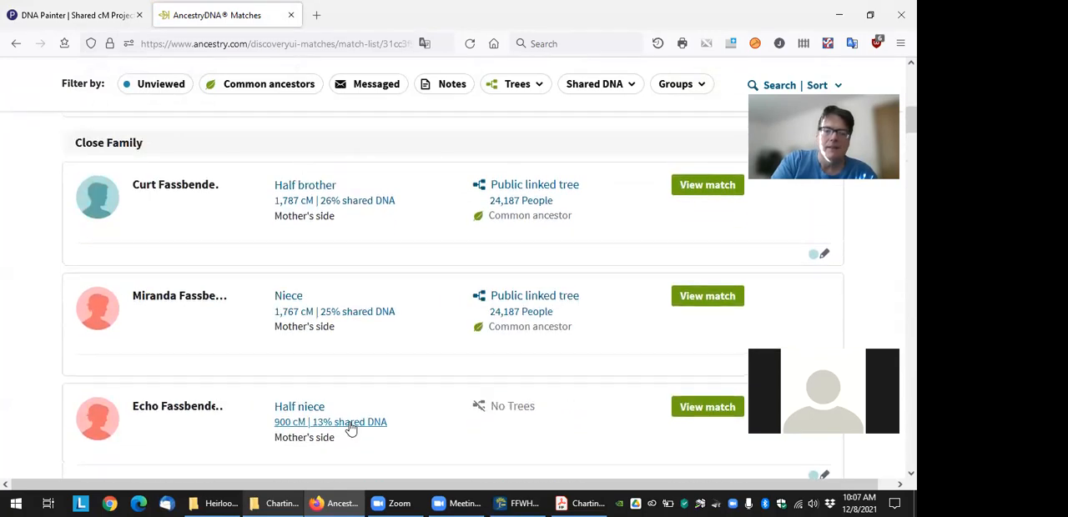
{"action": "scroll", "coordinate": [351, 427], "scroll_direction": "up", "scroll_amount": 8}
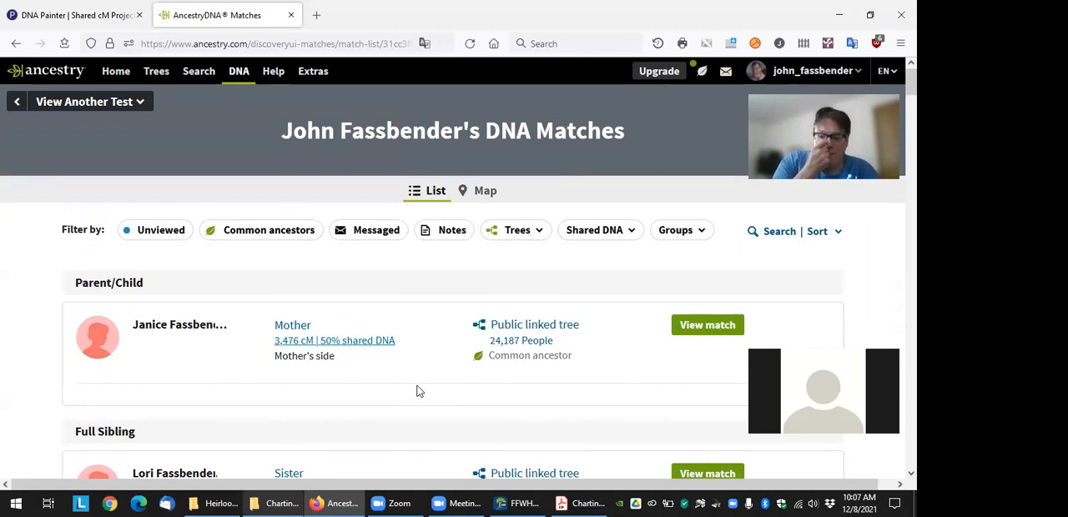
{"action": "left_click", "coordinate": [895, 502]}
{"action": "right_click", "coordinate": [354, 108]}
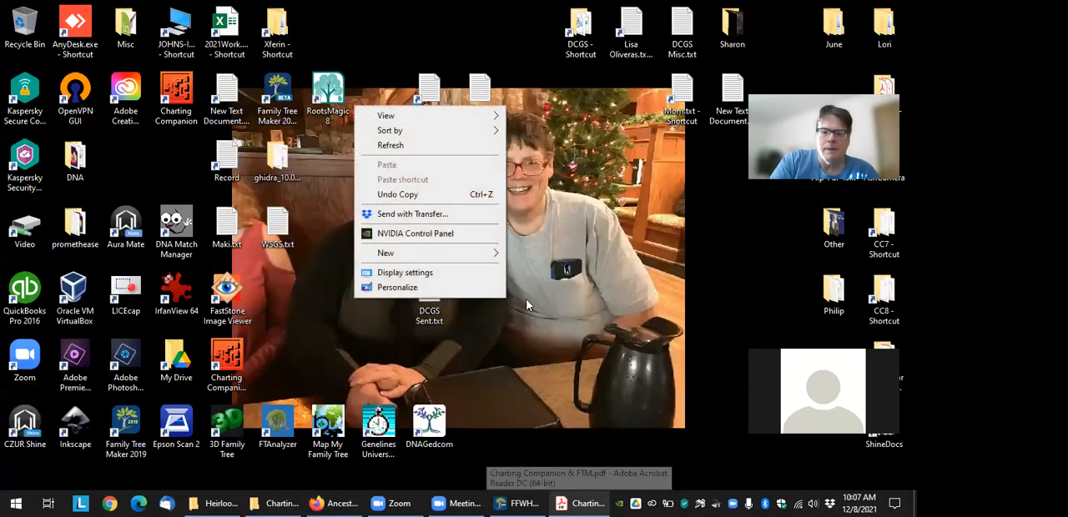
{"action": "mouse_move", "coordinate": [457, 252]}
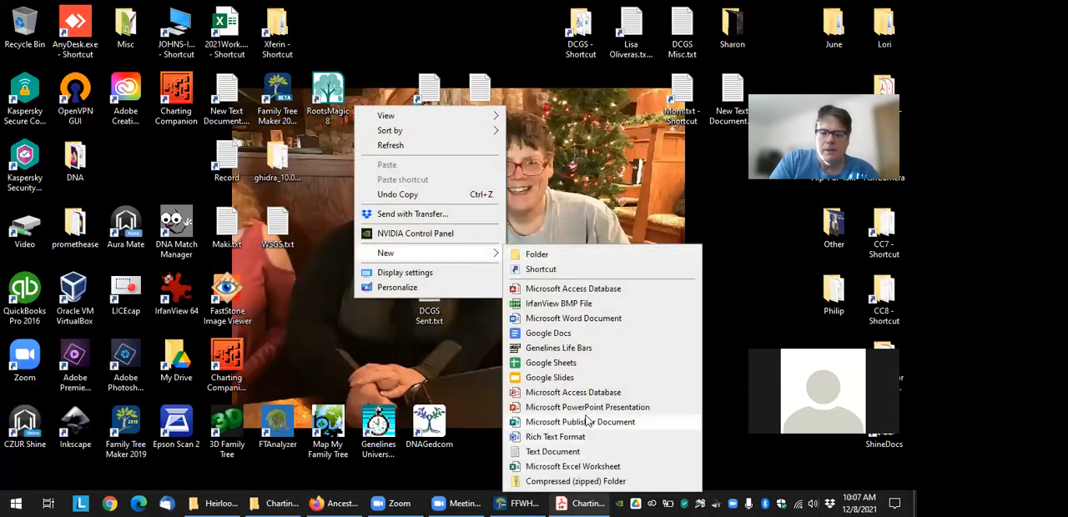
{"action": "left_click", "coordinate": [720, 401]}
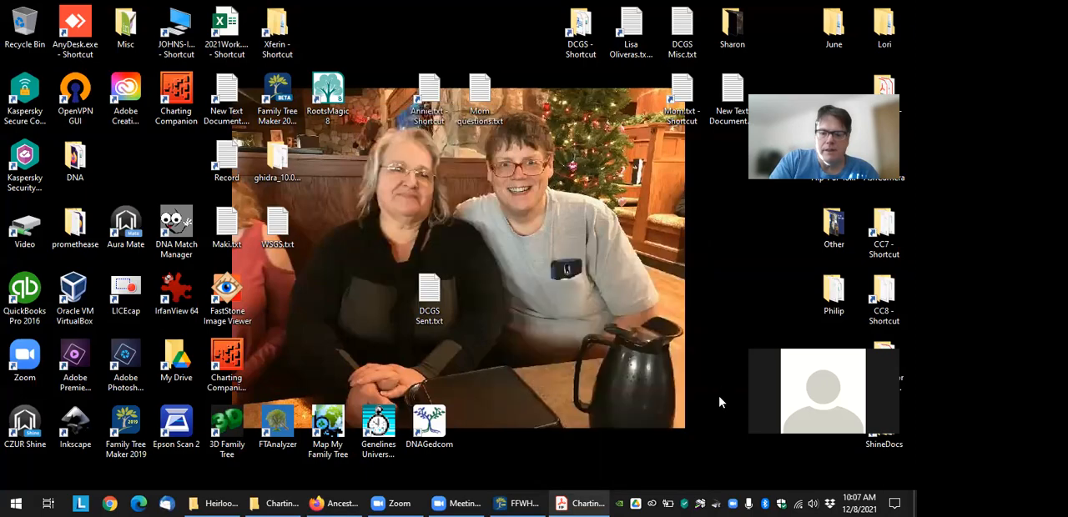
Create a new Excel worksheet file named "Test MAtch File" in the Heirloom Software documents folder
{"action": "left_click", "coordinate": [218, 503]}
{"action": "scroll", "coordinate": [457, 317], "scroll_direction": "down", "scroll_amount": 8}
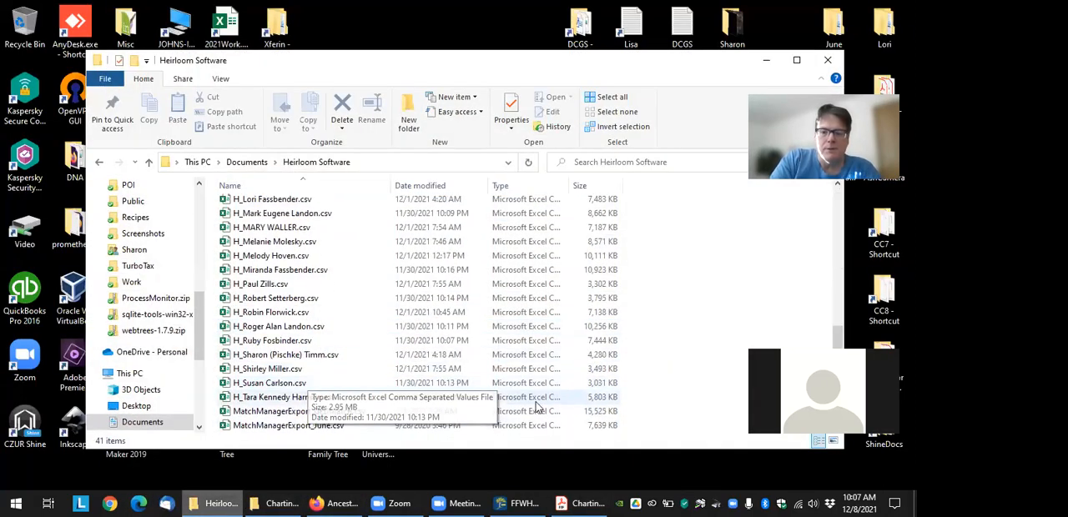
{"action": "right_click", "coordinate": [689, 382]}
{"action": "mouse_move", "coordinate": [641, 347]}
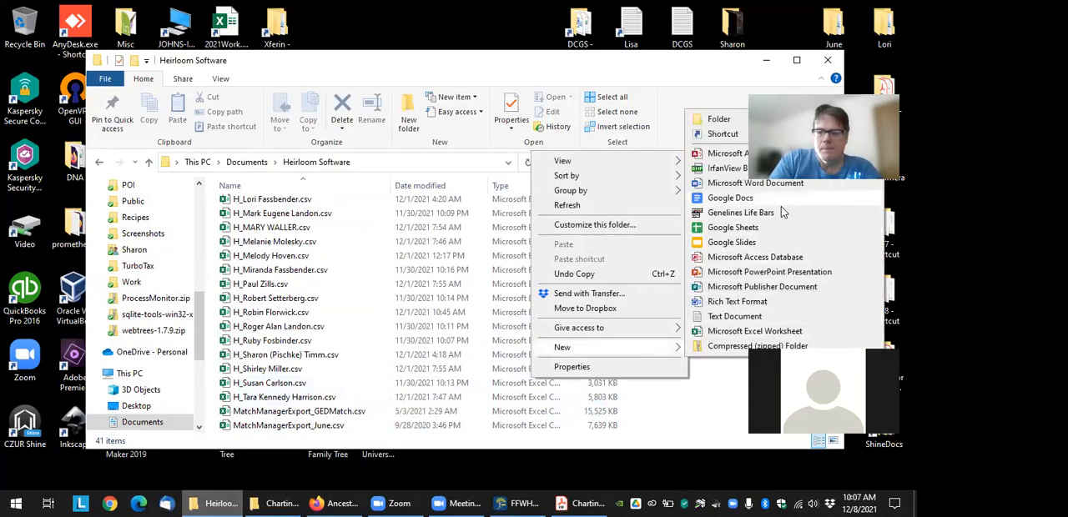
{"action": "left_click", "coordinate": [755, 332]}
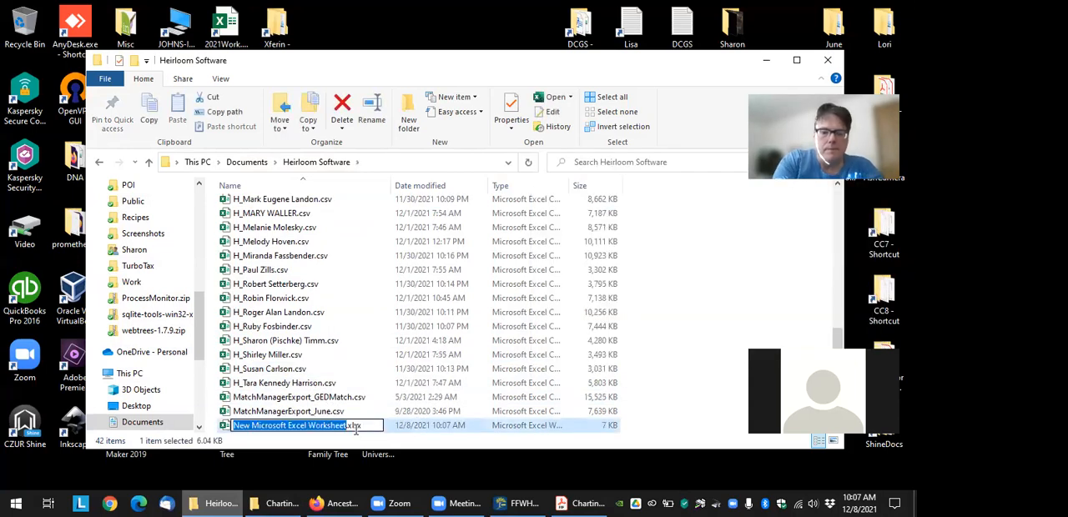
{"action": "type", "text": "Test MAtch"}
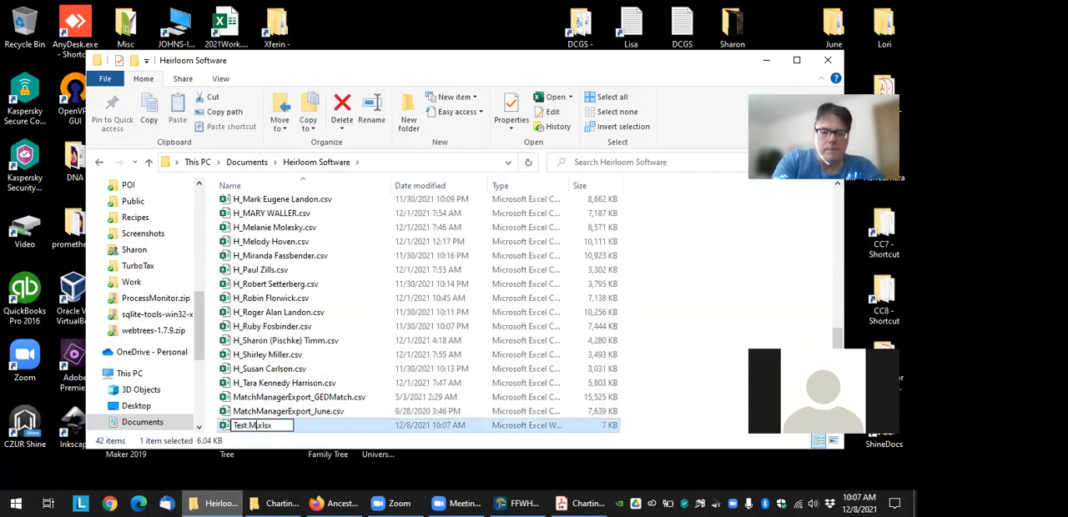
{"action": "type", "text": " File"}
{"action": "key", "text": "Return"}
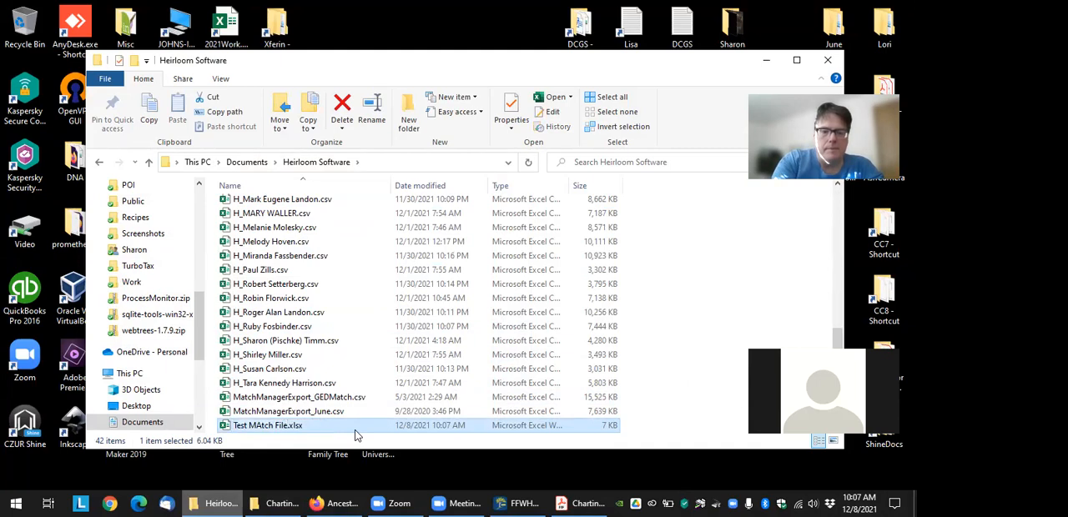
Open the Test MAtch File workbook in Excel and enter the headers Kit 1, Kit 2 and cM in A1 to C1
{"action": "double_click", "coordinate": [364, 427]}
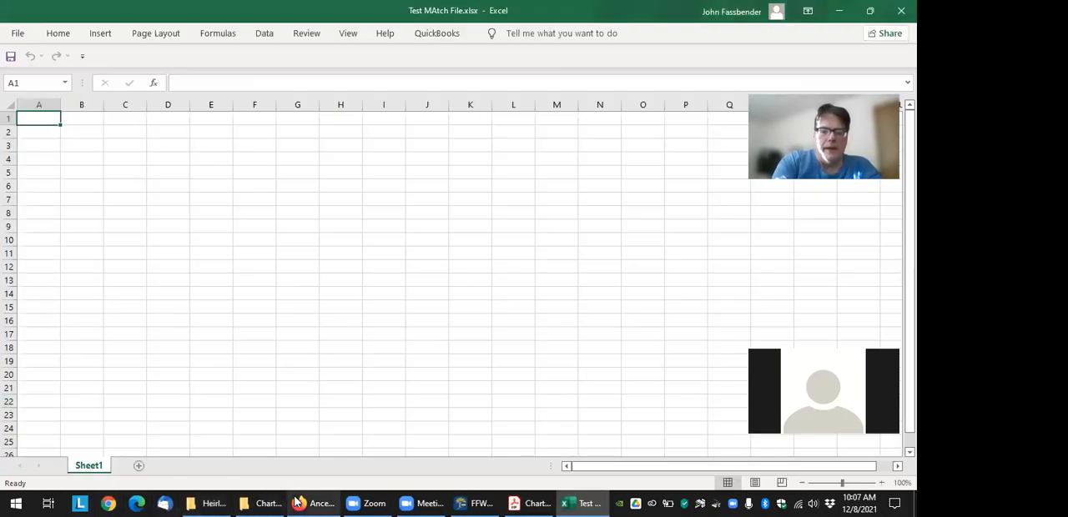
{"action": "type", "text": "Kit 1"}
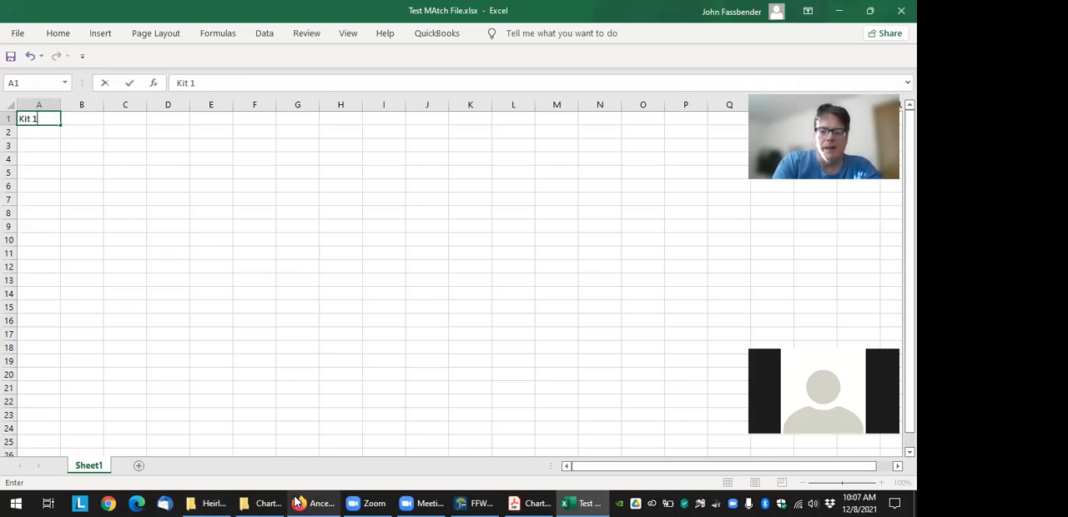
{"action": "key", "text": "Tab"}
{"action": "type", "text": "Kit"}
{"action": "key", "text": "Tab"}
{"action": "type", "text": "cM"}
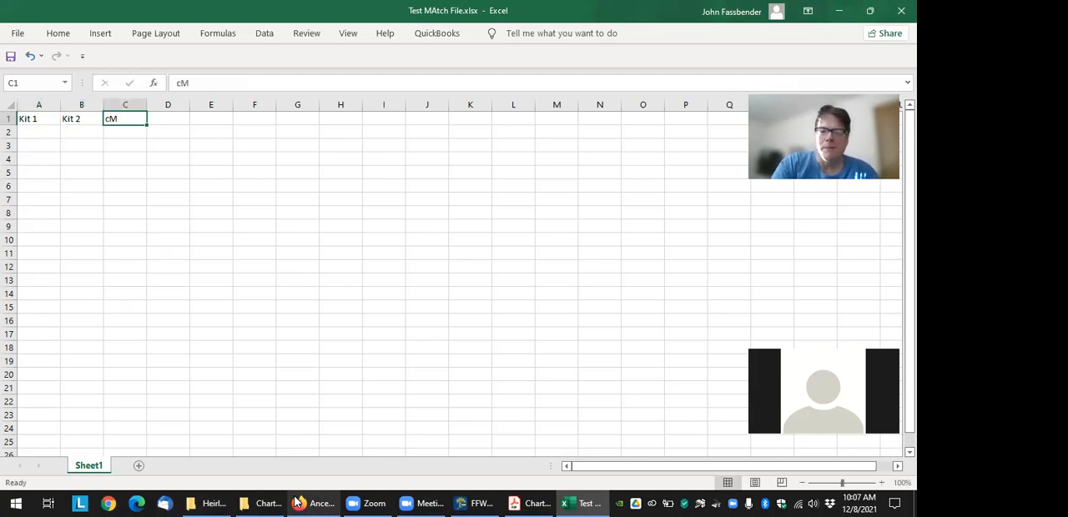
{"action": "key", "text": "Right"}
Fill A2 with the tester's short name under Kit 1 and B2 with "Mom" under Kit 2, checking the family tree and match list
{"action": "key", "text": "Down"}
{"action": "key", "text": "Left"}
{"action": "key", "text": "Left"}
{"action": "key", "text": "Left"}
{"action": "key", "text": "Right"}
{"action": "key", "text": "Left"}
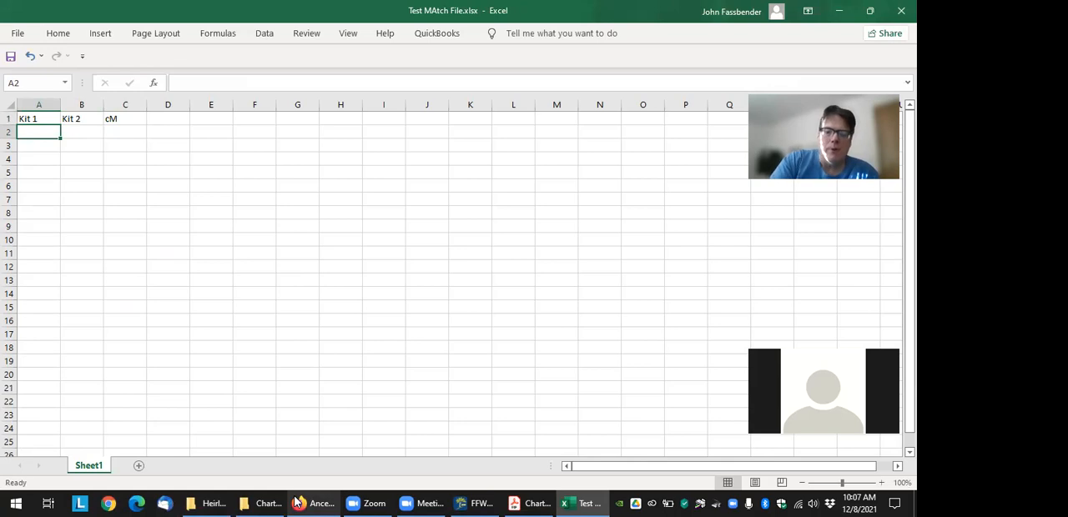
{"action": "left_click", "coordinate": [481, 501]}
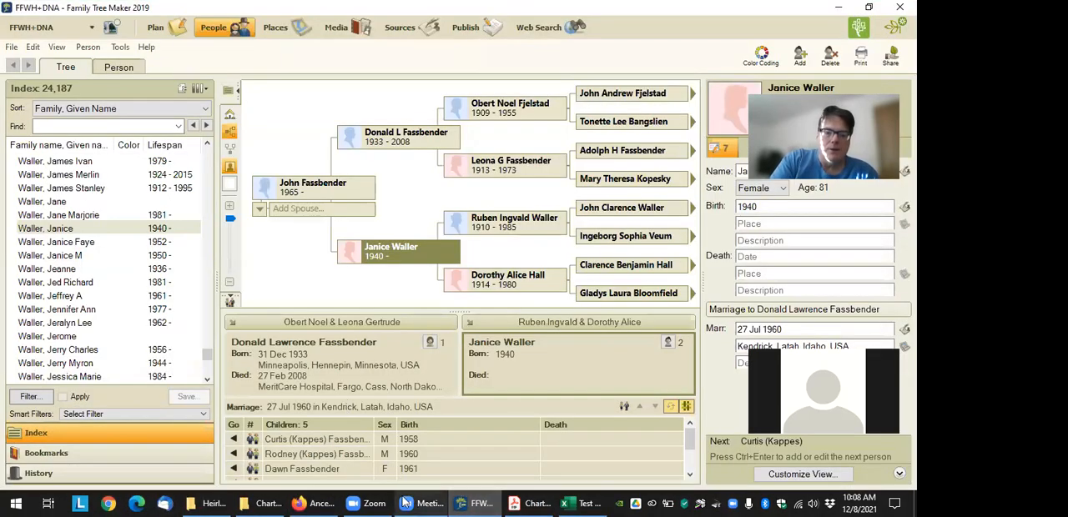
{"action": "left_click", "coordinate": [317, 502]}
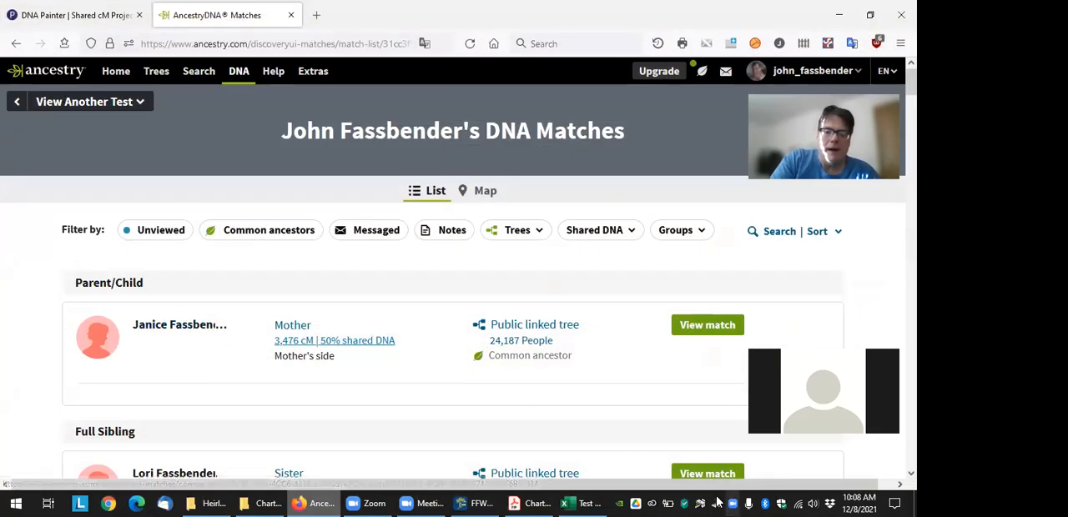
{"action": "left_click", "coordinate": [578, 500]}
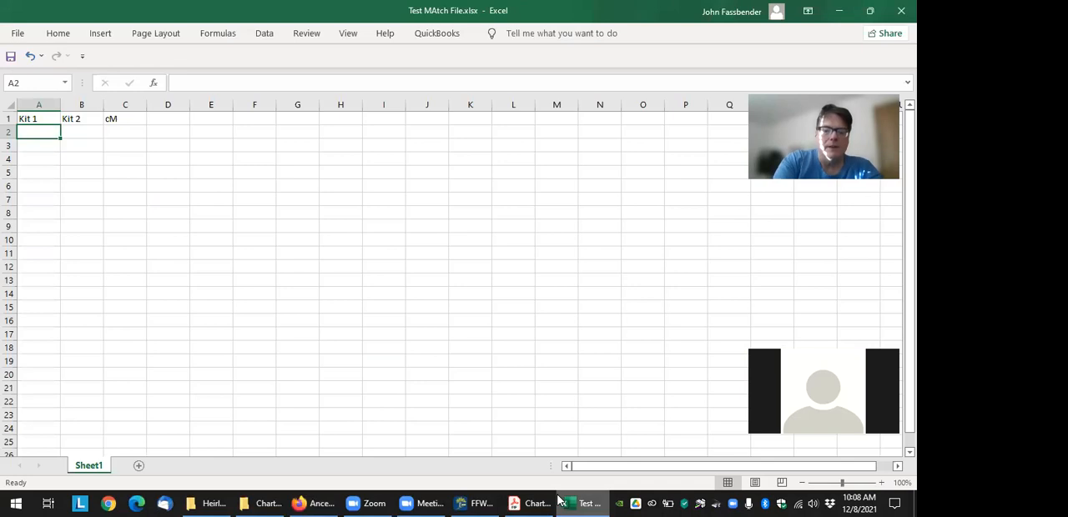
{"action": "type", "text": "JohnF"}
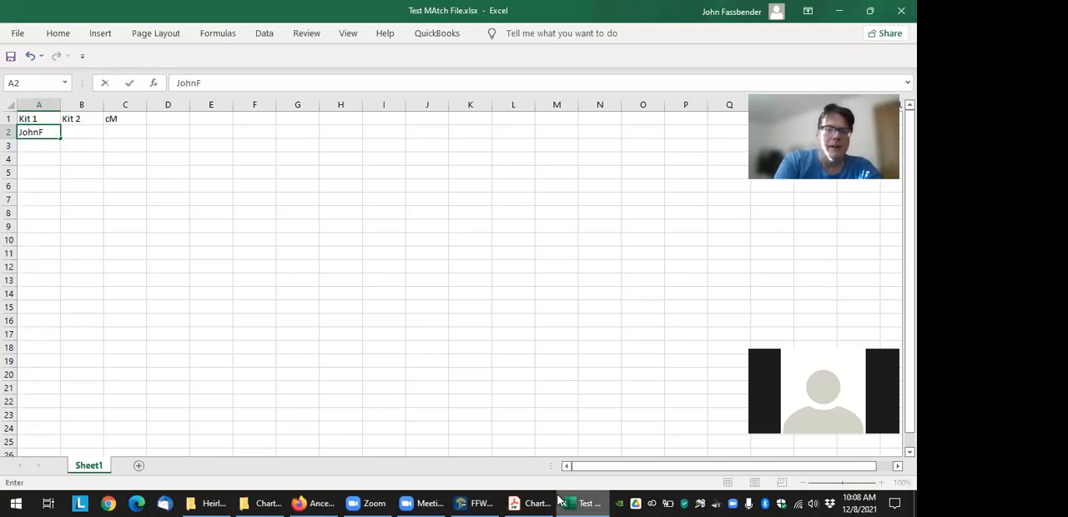
{"action": "key", "text": "Tab"}
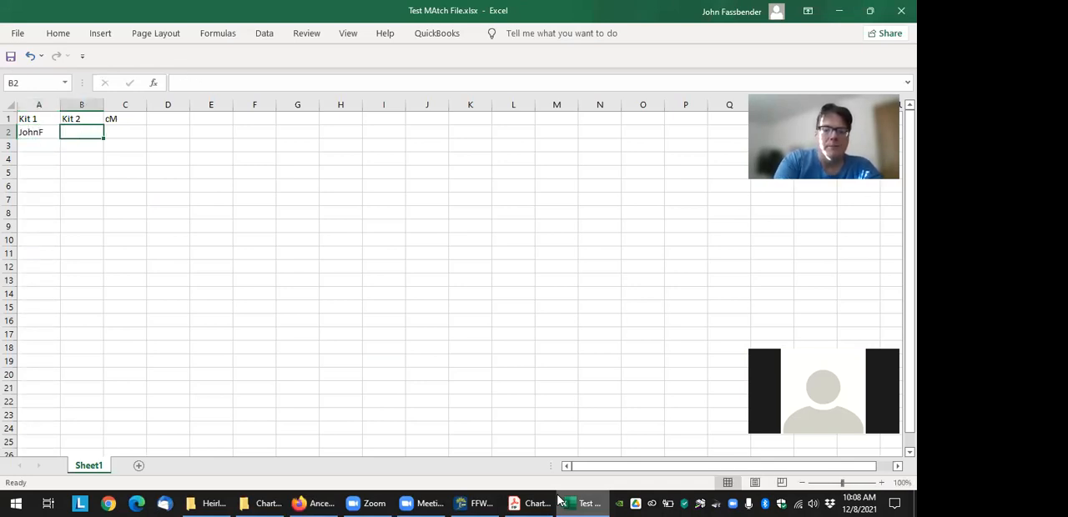
{"action": "type", "text": "Mo"}
{"action": "key", "text": "Tab"}
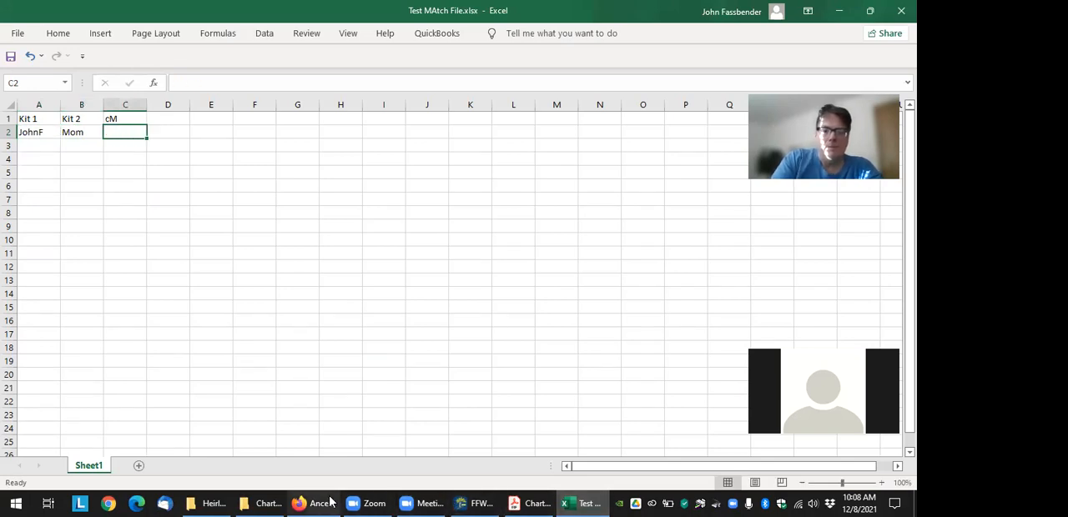
Look up the mother's shared DNA amount in the Ancestry match list and enter 3476 under cM in C2
{"action": "mouse_move", "coordinate": [330, 500]}
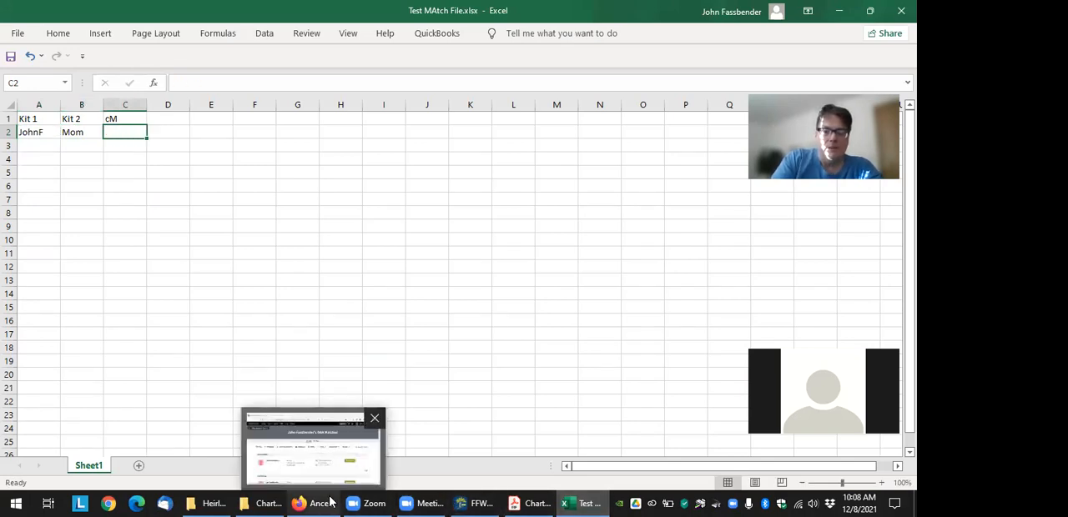
{"action": "left_click", "coordinate": [330, 501]}
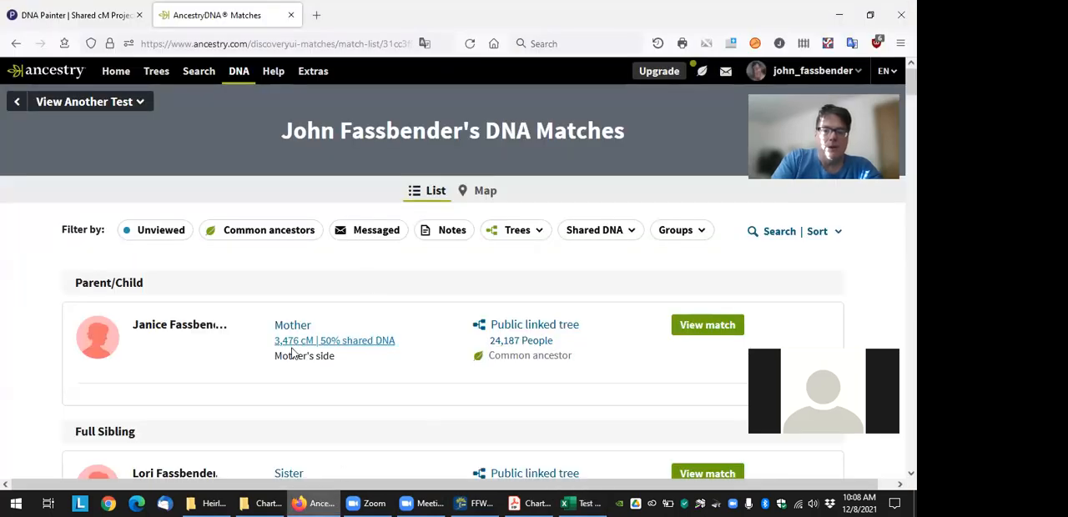
{"action": "left_click", "coordinate": [590, 502]}
{"action": "type", "text": "3476"}
{"action": "key", "text": "Return"}
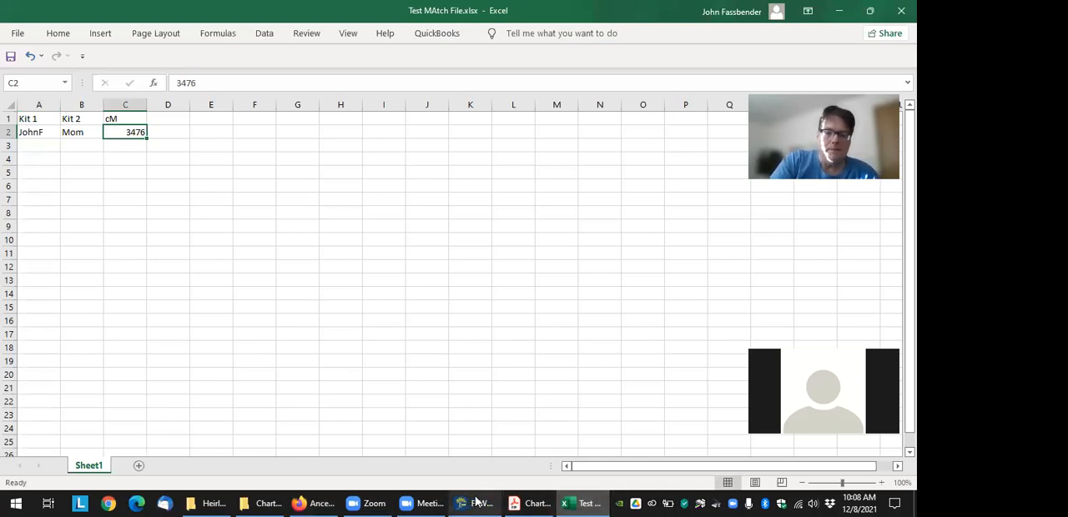
Find the full sibling in the Ancestry match list and enter the tester's short name in A3 and the sister's first name in B3 in Excel
{"action": "left_click", "coordinate": [315, 503]}
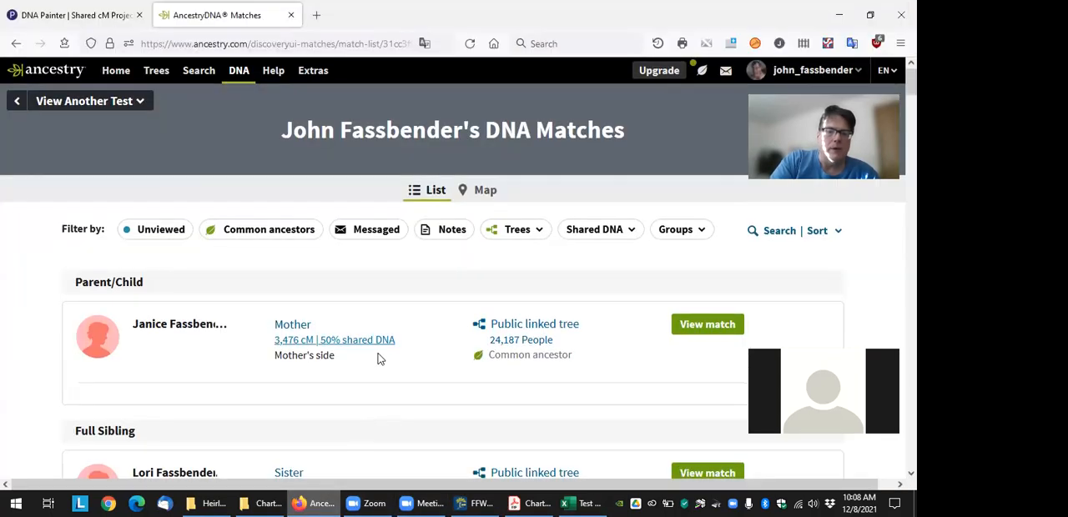
{"action": "scroll", "coordinate": [95, 310], "scroll_direction": "down", "scroll_amount": 3}
{"action": "scroll", "coordinate": [195, 424], "scroll_direction": "up", "scroll_amount": 2}
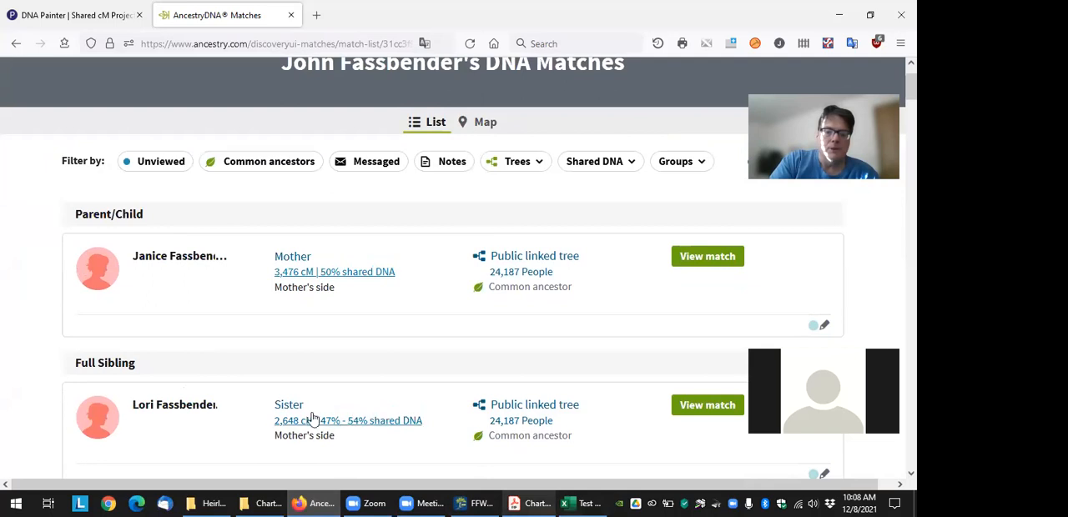
{"action": "left_click", "coordinate": [574, 502]}
{"action": "key", "text": "Return"}
{"action": "key", "text": "Left"}
{"action": "key", "text": "Left"}
{"action": "type", "text": "JohnF"}
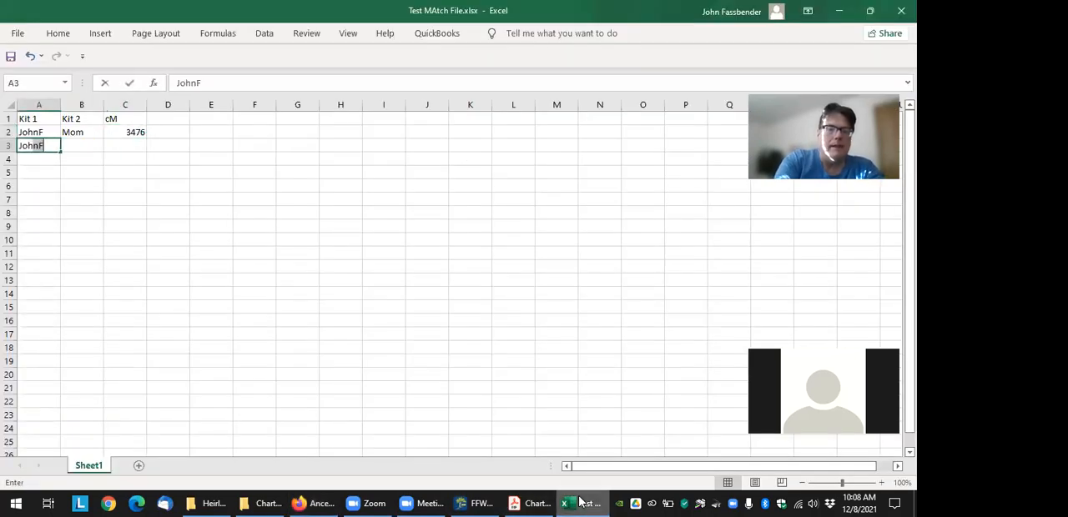
{"action": "key", "text": "Tab"}
{"action": "type", "text": "L"}
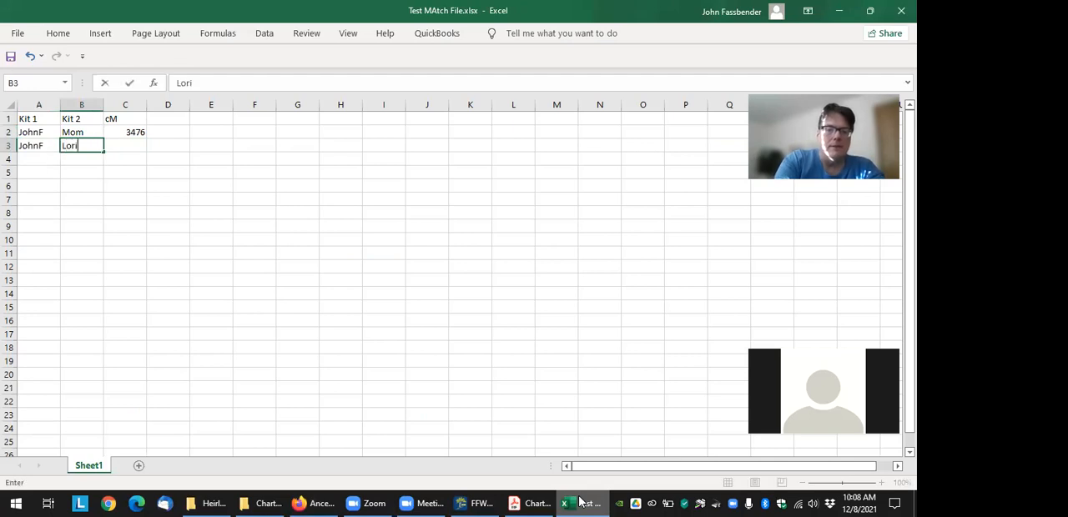
{"action": "type", "text": "ori"}
{"action": "key", "text": "Tab"}
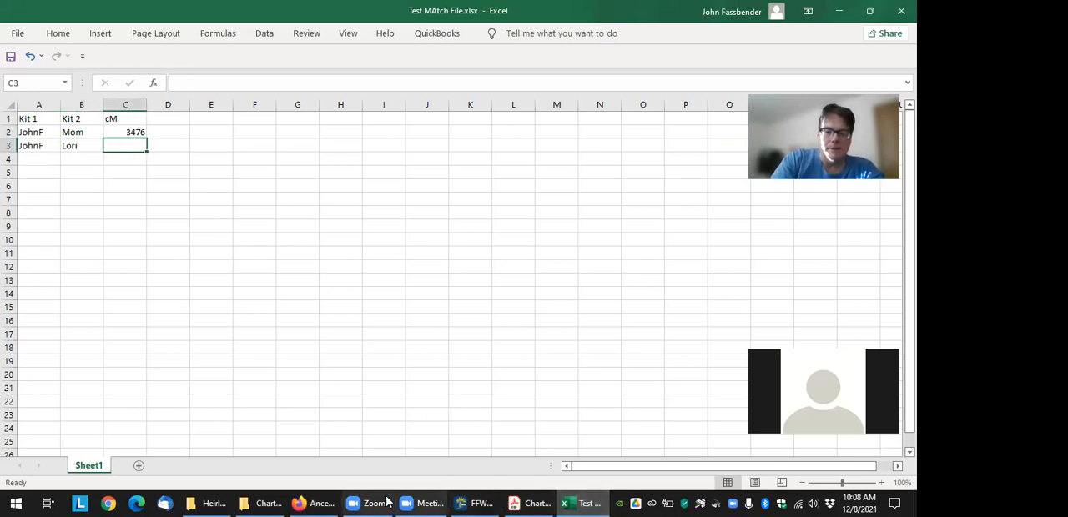
Recheck the sister's shared DNA amount in the Ancestry match list and enter 2648 under cM in C3
{"action": "left_click", "coordinate": [330, 503]}
{"action": "left_click", "coordinate": [587, 502]}
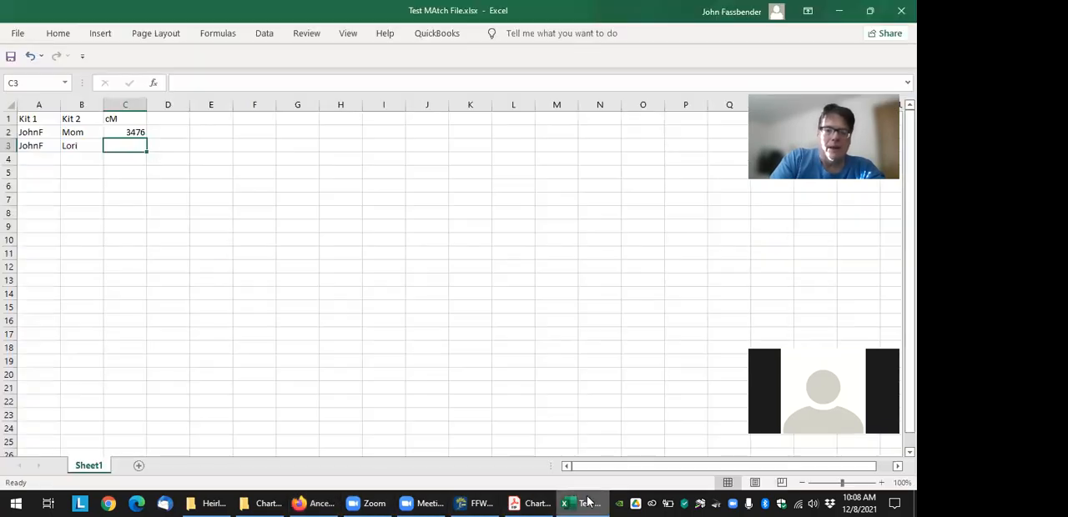
{"action": "type", "text": "2648"}
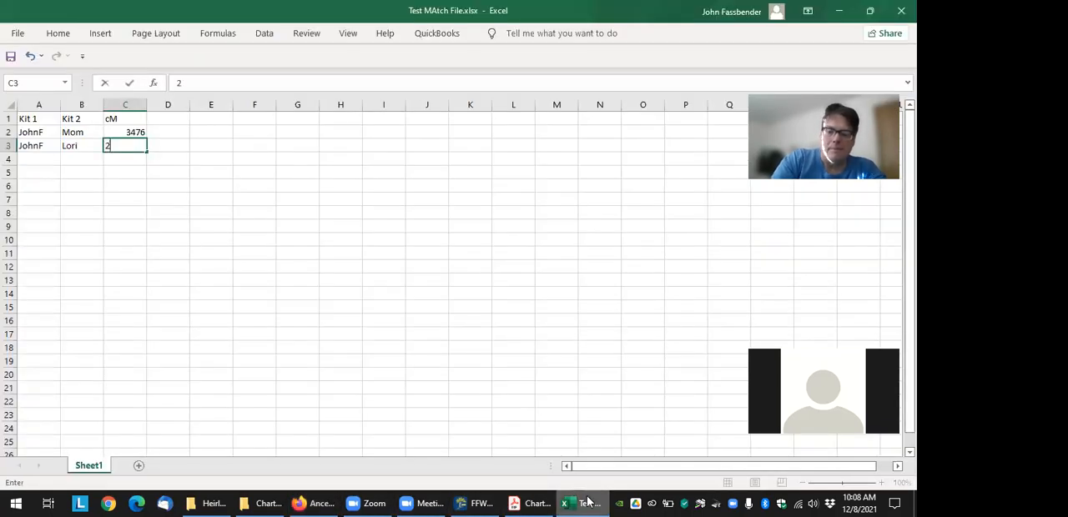
{"action": "key", "text": "ctrl+Return"}
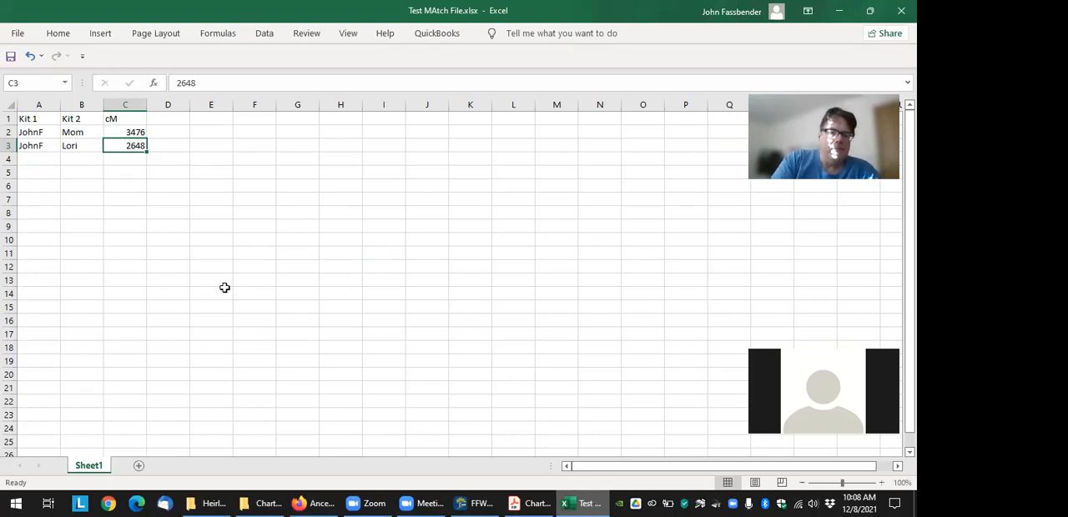
Save the workbook in the Heirloom Software folder as Test MAtch File.csv in CSV (Comma delimited) format, accepting the format's limitations
{"action": "left_click", "coordinate": [23, 37]}
{"action": "left_click", "coordinate": [48, 214]}
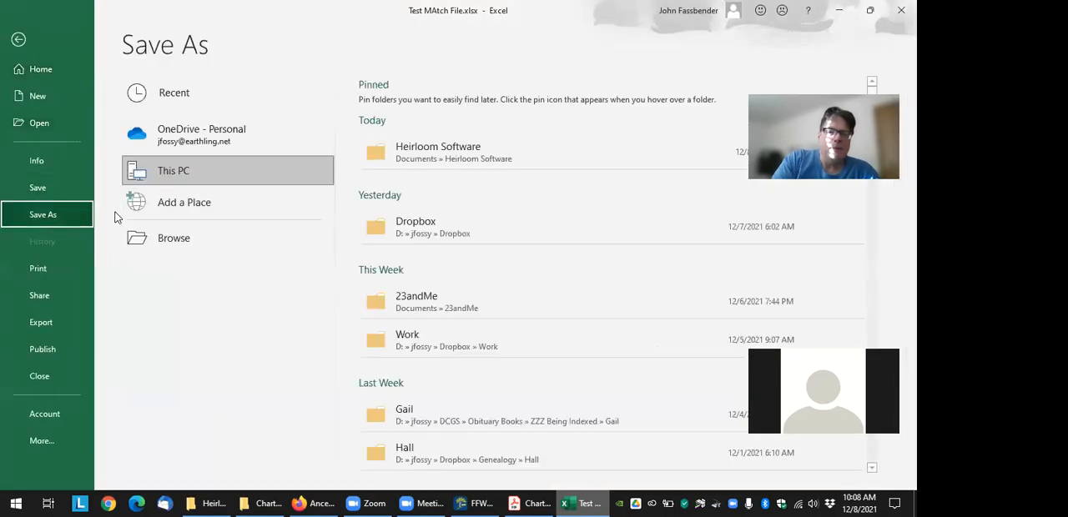
{"action": "left_click", "coordinate": [442, 150]}
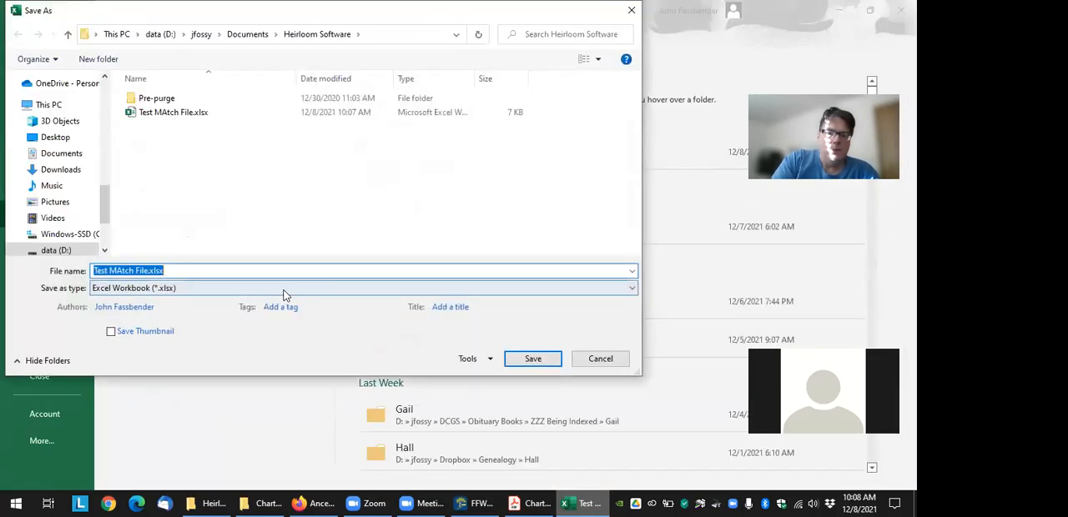
{"action": "left_click", "coordinate": [632, 289]}
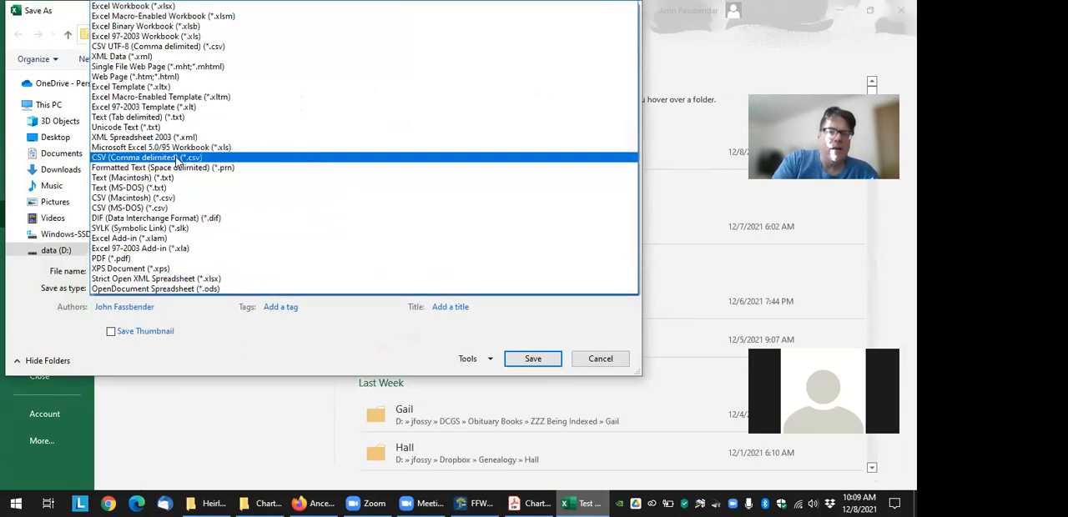
{"action": "left_click", "coordinate": [150, 158]}
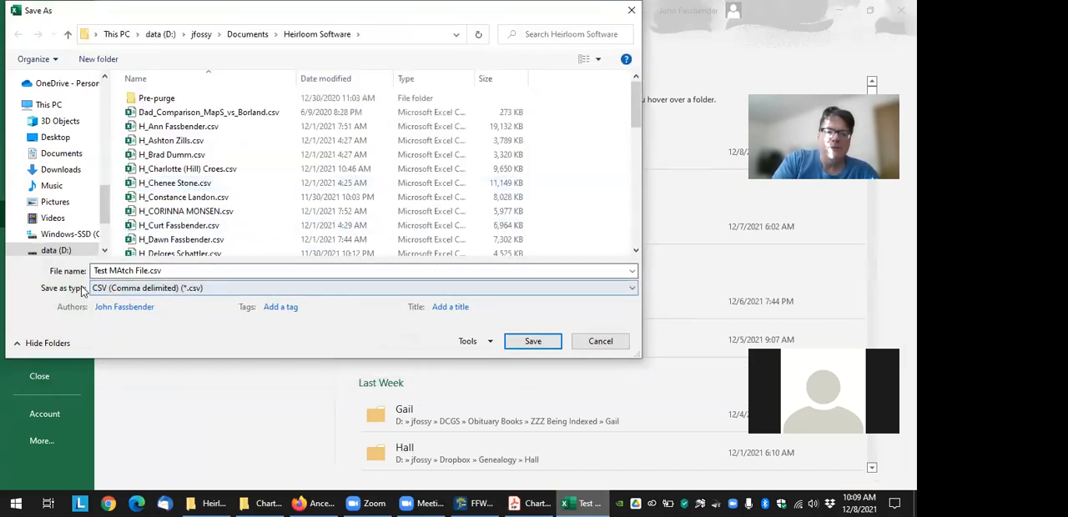
{"action": "left_click", "coordinate": [542, 340]}
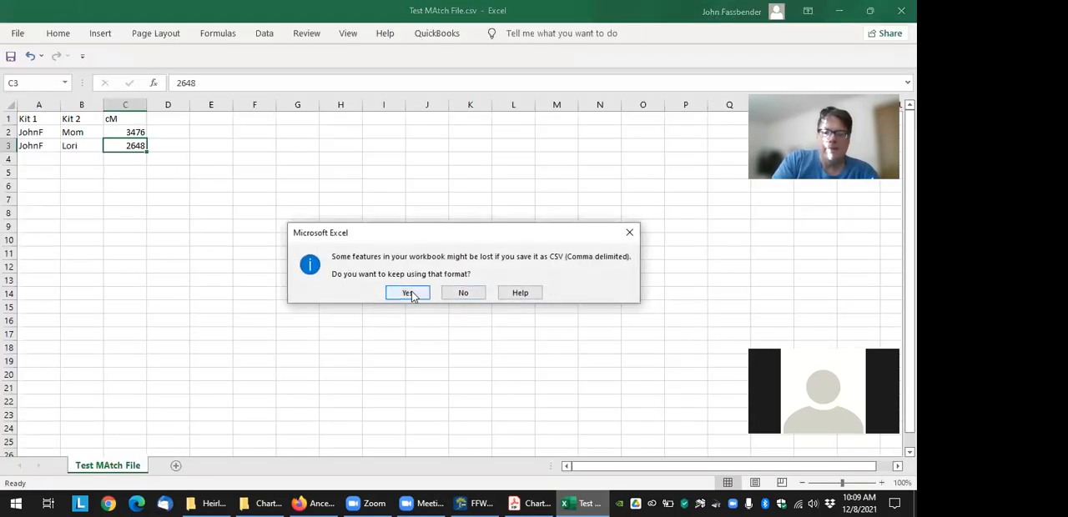
{"action": "left_click", "coordinate": [409, 293]}
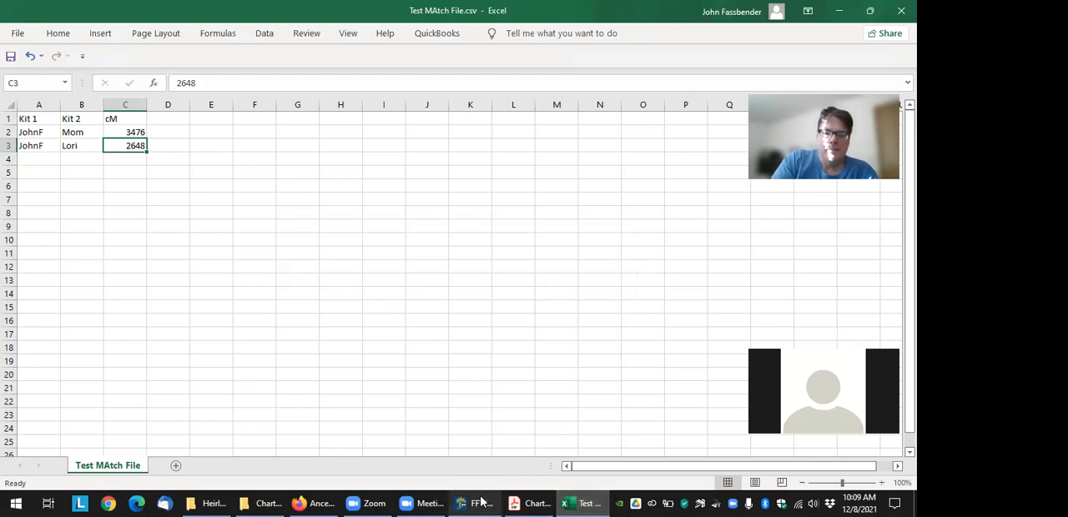
Check the kit names in A2, B2 and B3, and select the home person in the Family Tree Maker tree
{"action": "left_click", "coordinate": [37, 133]}
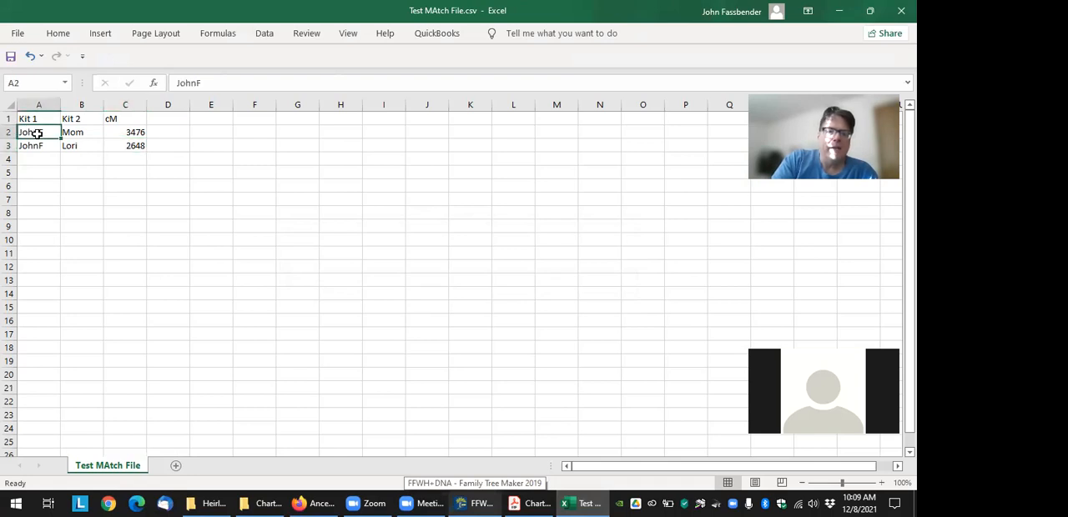
{"action": "left_click", "coordinate": [93, 133]}
{"action": "left_click", "coordinate": [86, 143]}
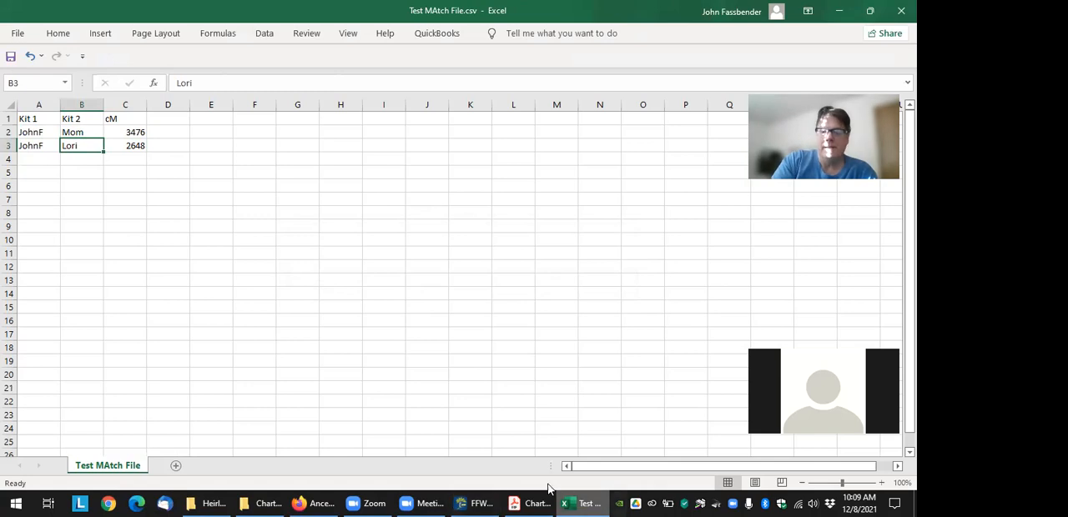
{"action": "left_click", "coordinate": [475, 502]}
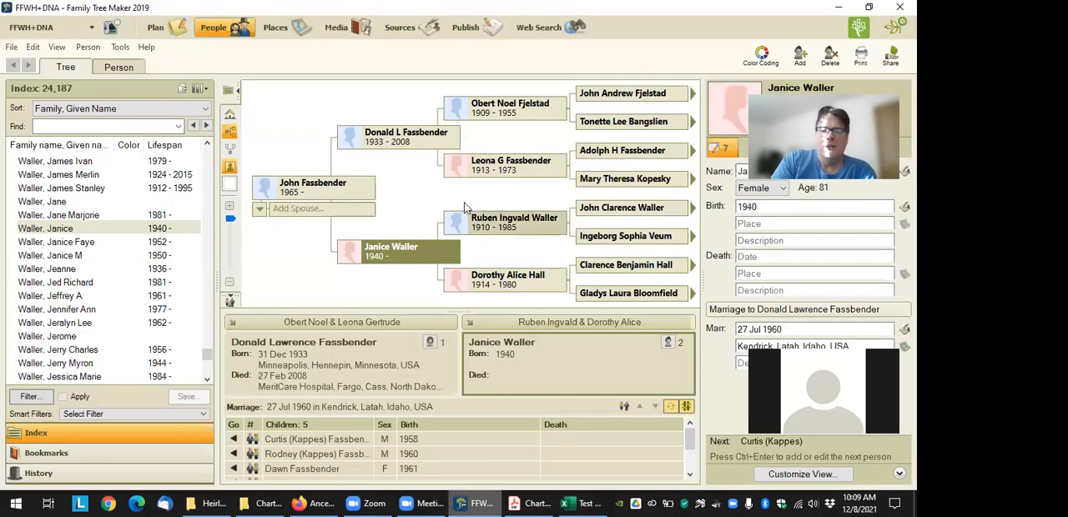
{"action": "left_click", "coordinate": [305, 187]}
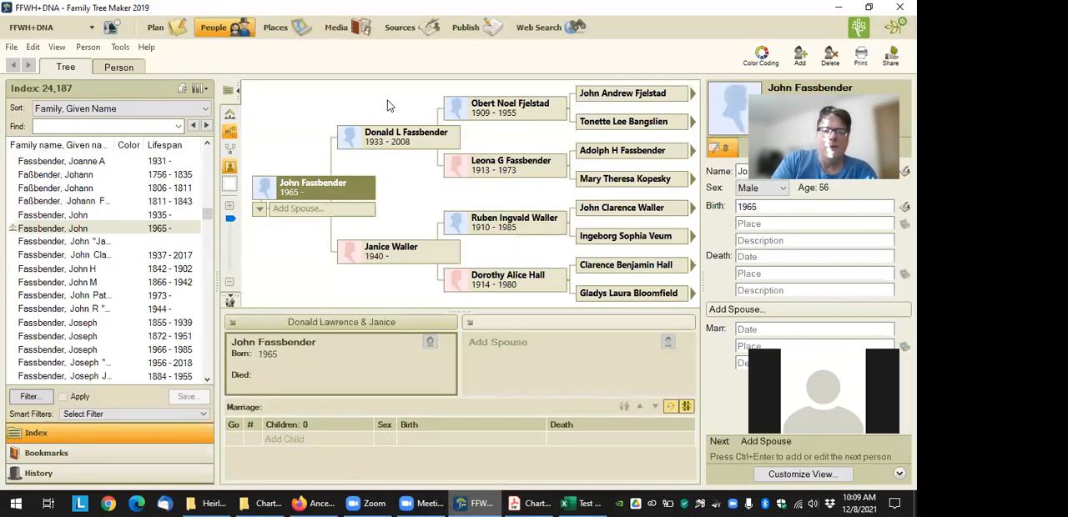
Examine the fact properties of the predefined DNA Markers fact in Manage Facts
{"action": "left_click", "coordinate": [31, 47]}
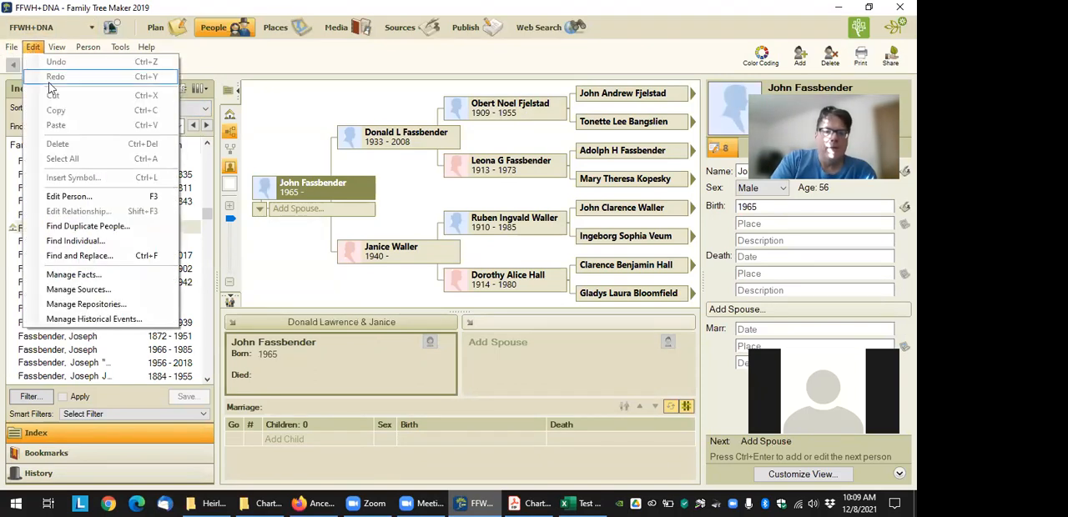
{"action": "left_click", "coordinate": [77, 276]}
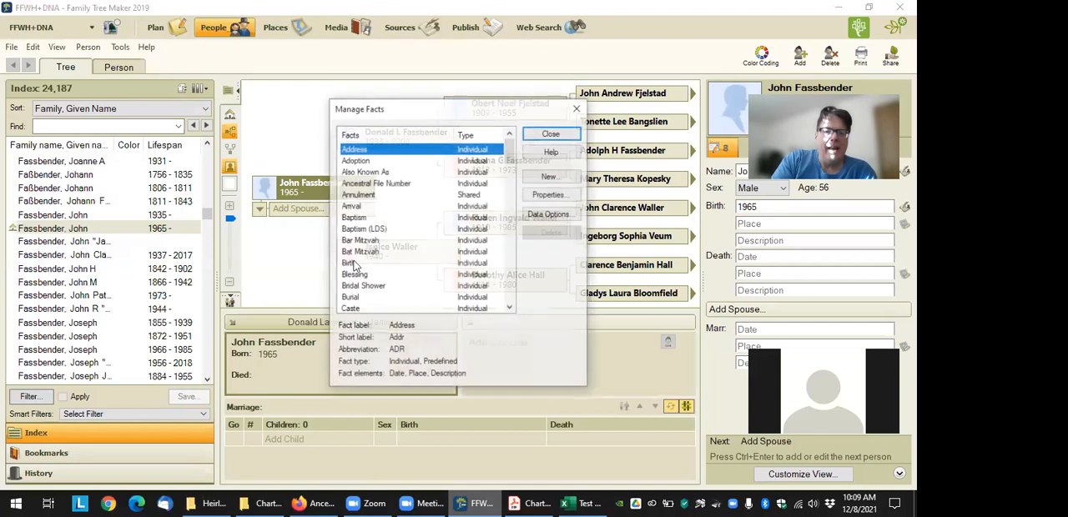
{"action": "scroll", "coordinate": [361, 233], "scroll_direction": "down", "scroll_amount": 9}
{"action": "scroll", "coordinate": [361, 233], "scroll_direction": "up", "scroll_amount": 1}
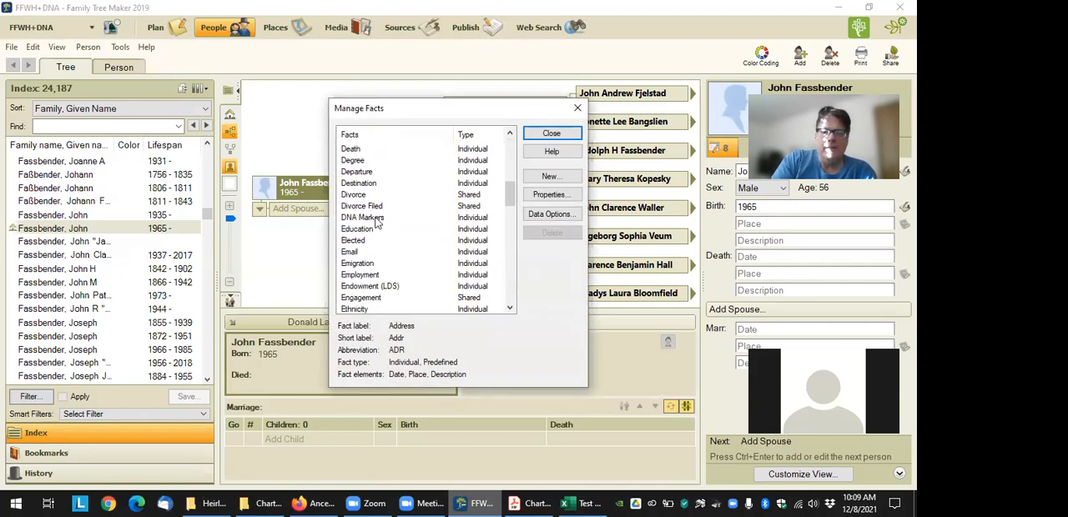
{"action": "left_click", "coordinate": [375, 218]}
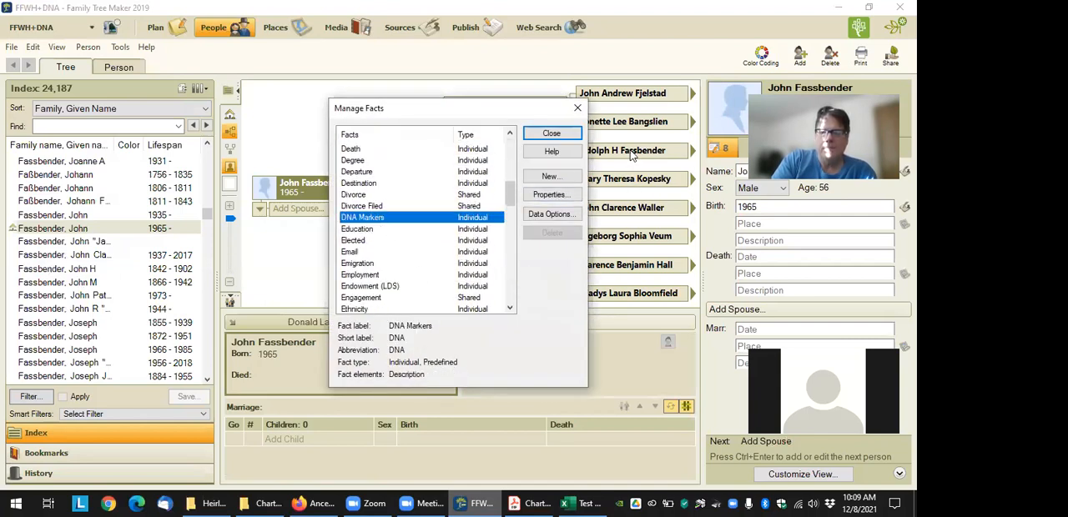
{"action": "left_click", "coordinate": [549, 197]}
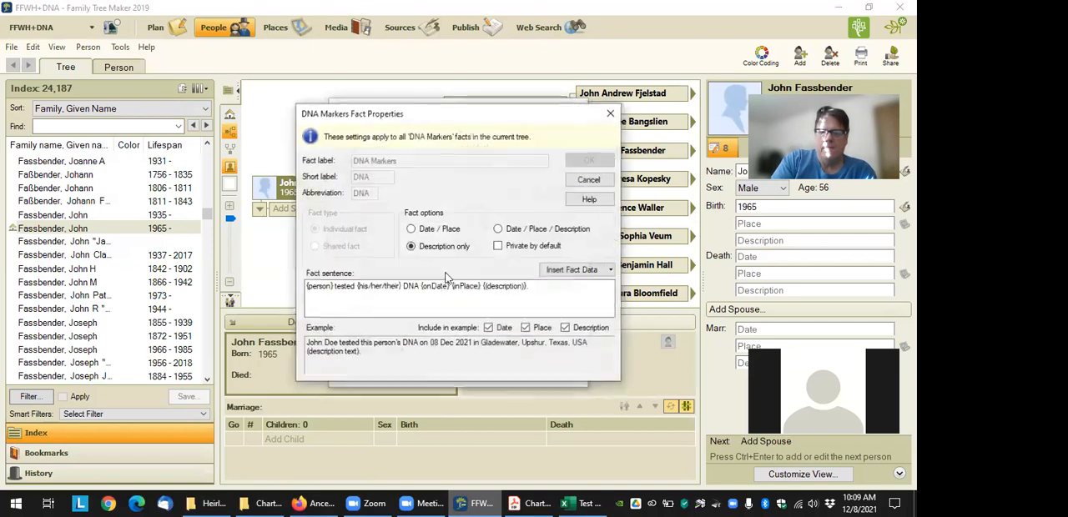
{"action": "left_click", "coordinate": [600, 182]}
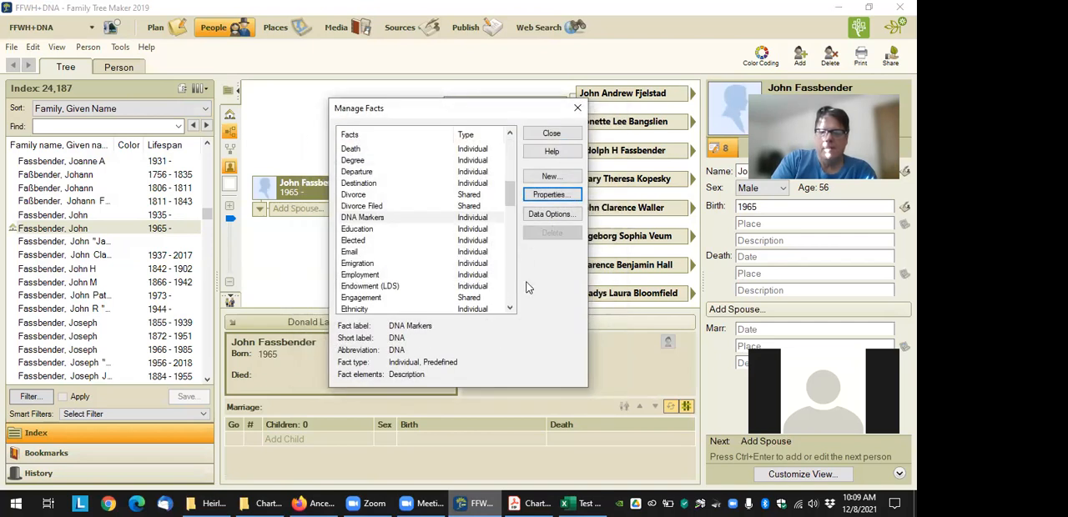
{"action": "left_click", "coordinate": [561, 140]}
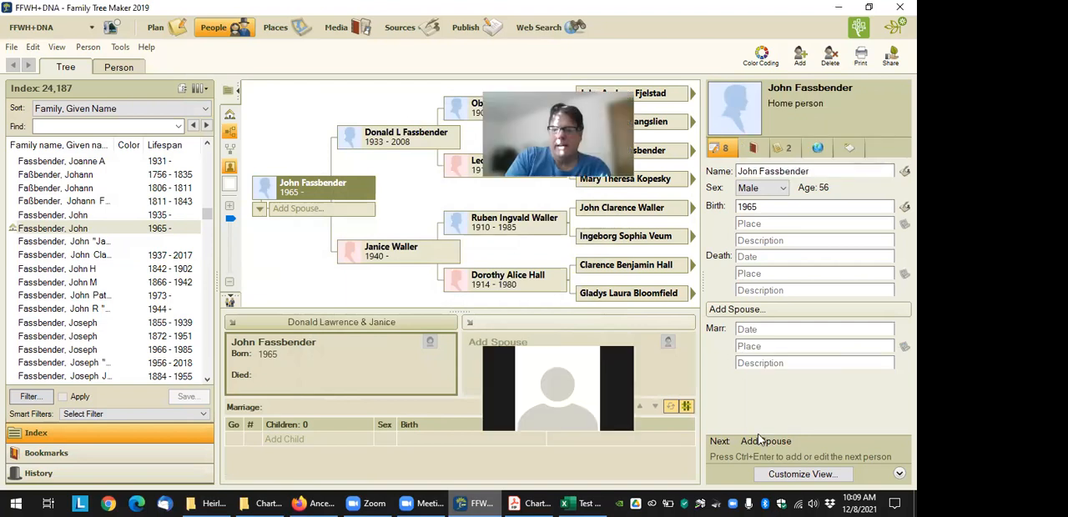
Customize the person editing view by adding DNA Markers to the selected individual facts
{"action": "left_click", "coordinate": [803, 473]}
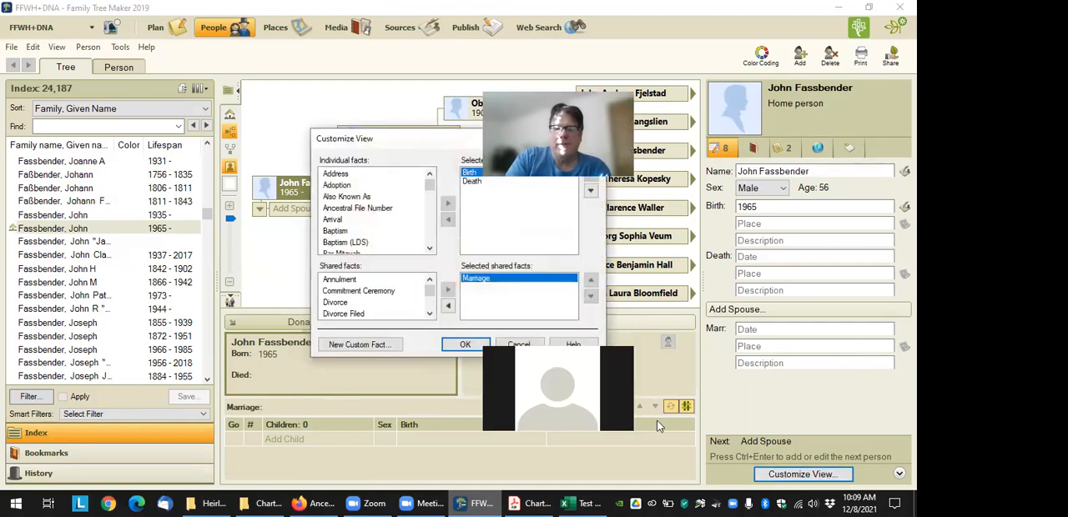
{"action": "scroll", "coordinate": [357, 205], "scroll_direction": "down", "scroll_amount": 5}
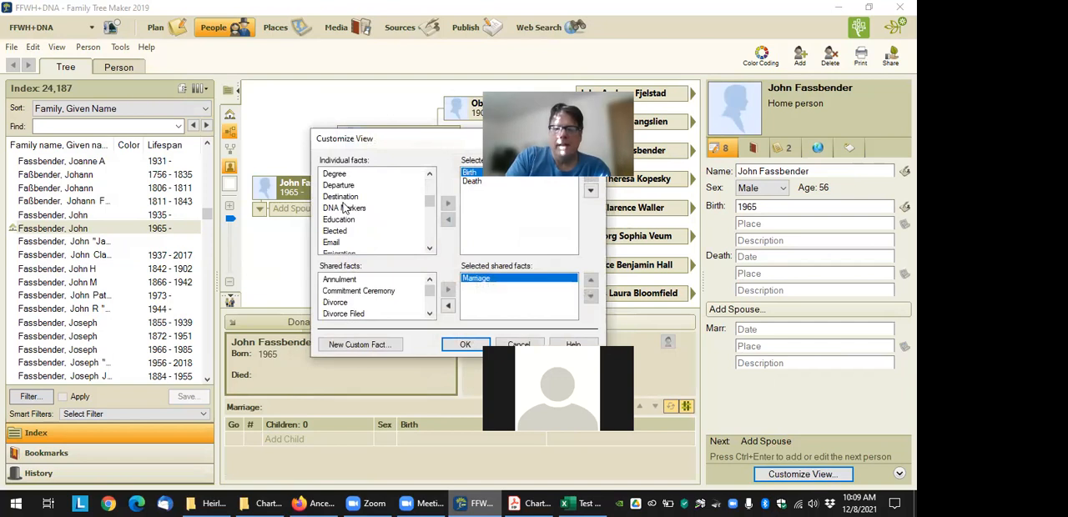
{"action": "left_click", "coordinate": [343, 208]}
{"action": "left_click", "coordinate": [447, 203]}
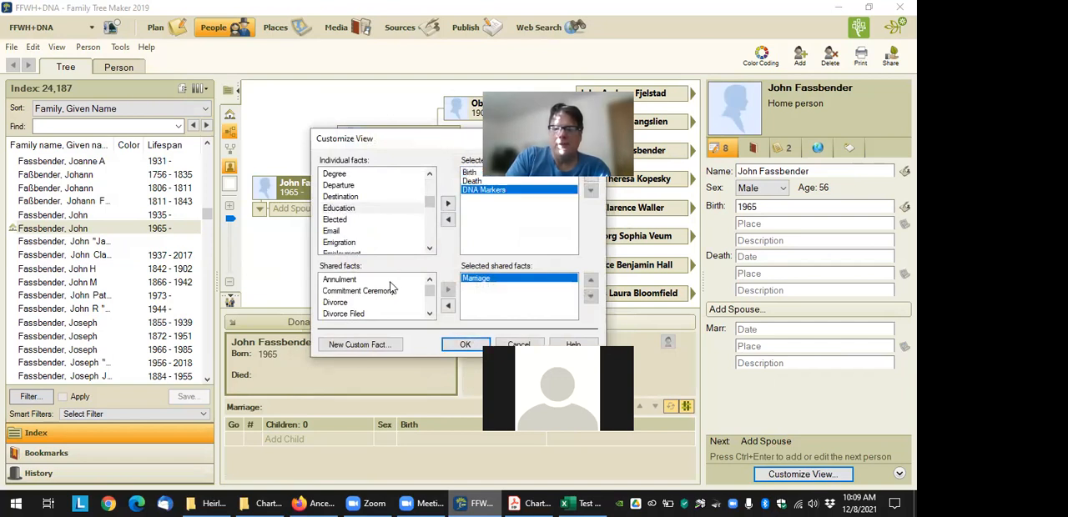
{"action": "left_click", "coordinate": [464, 344]}
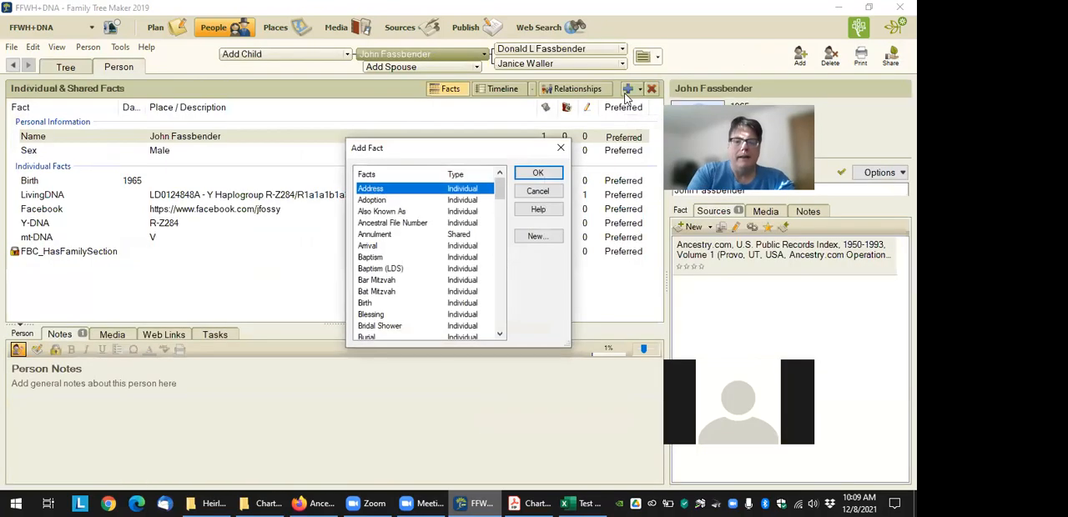
Add a DNA Markers fact to the home person's individual facts and return to the tree view
{"action": "key", "text": "d"}
{"action": "key", "text": "n"}
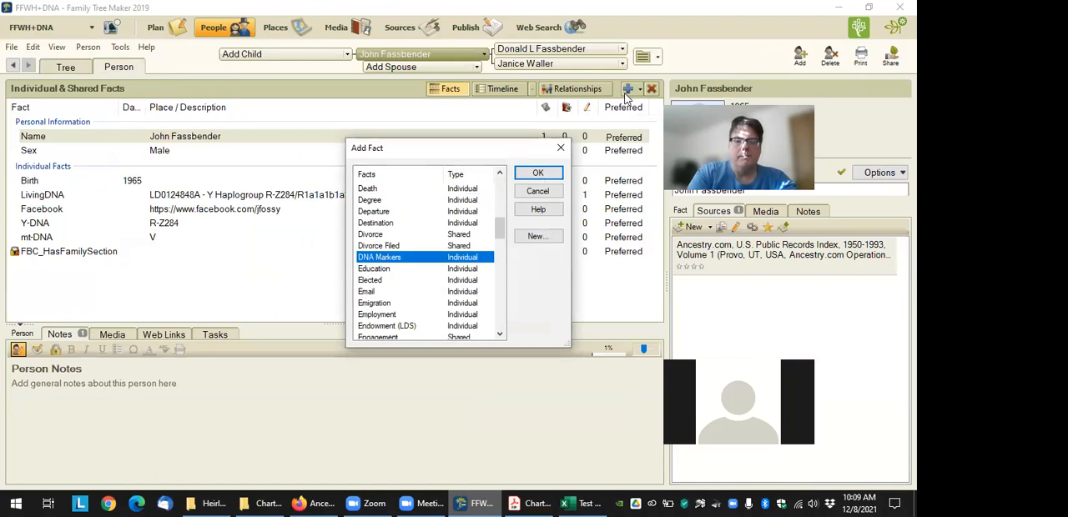
{"action": "left_click", "coordinate": [536, 177]}
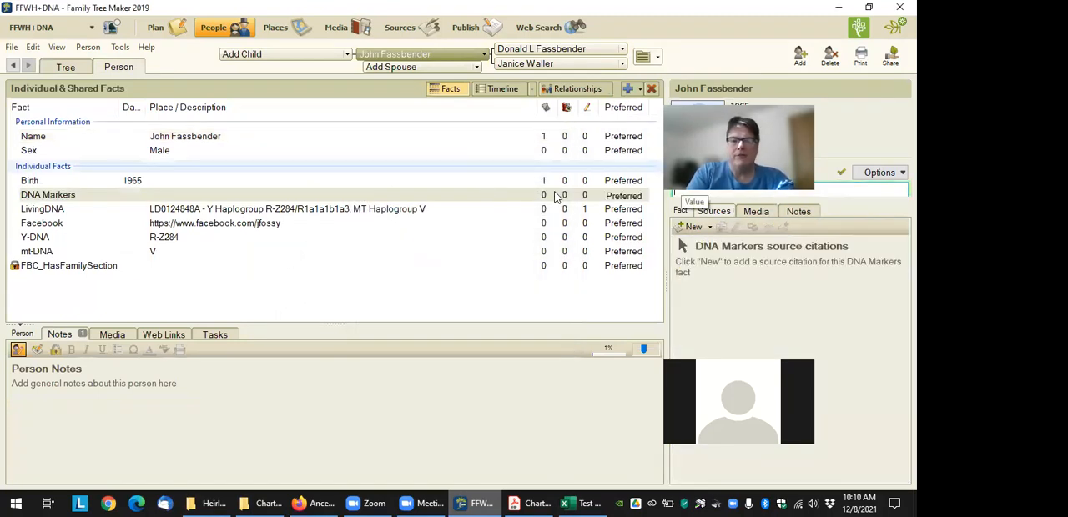
{"action": "left_click", "coordinate": [64, 67]}
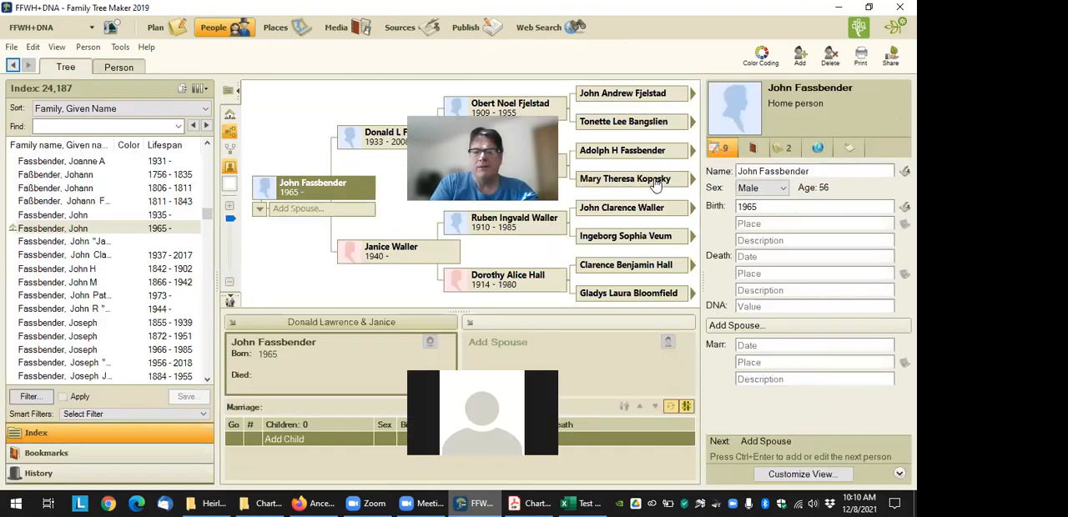
Fill the home person's DNA field with the same short kit name used under Kit 1 in the match file
{"action": "left_click", "coordinate": [781, 304]}
{"action": "type", "text": "JohnF"}
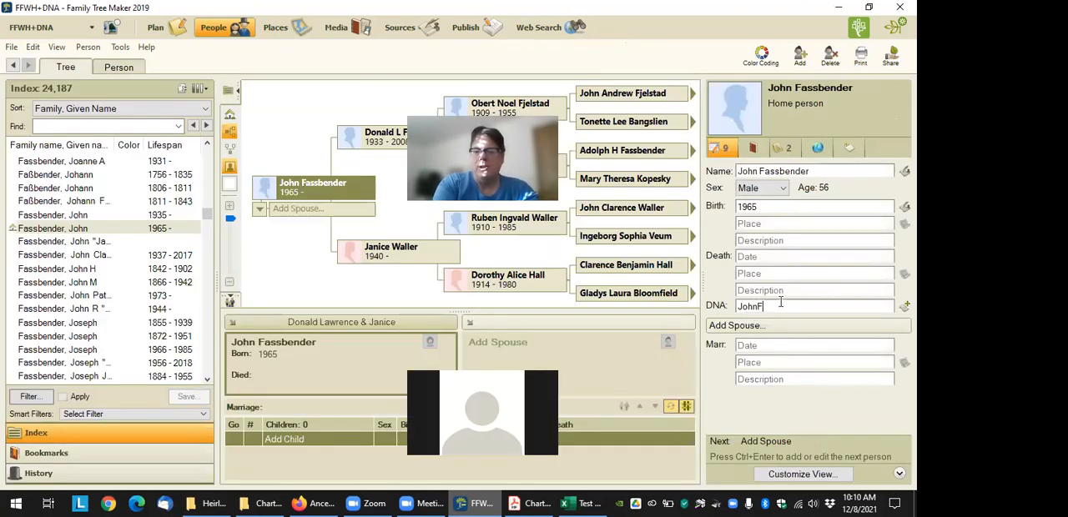
{"action": "key", "text": "Tab"}
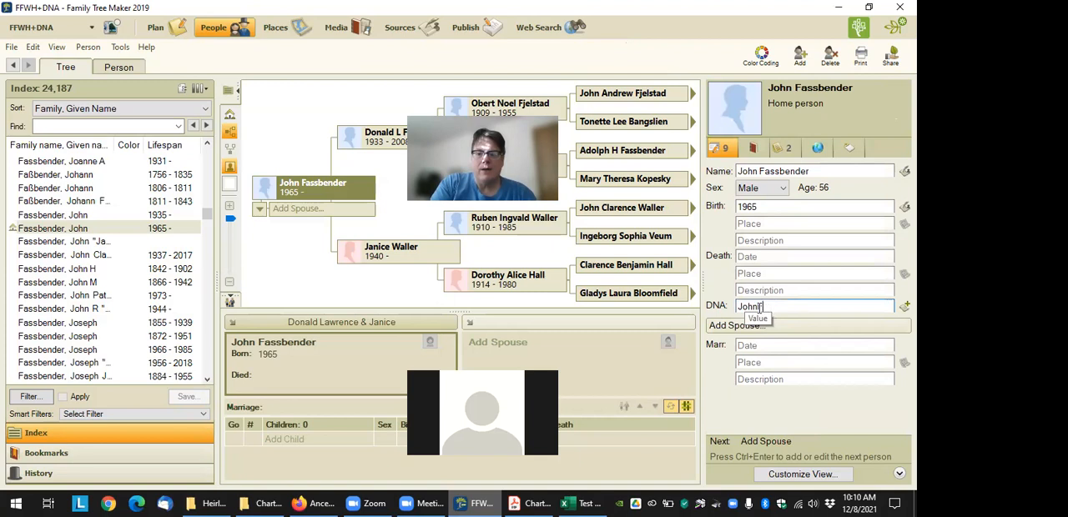
{"action": "left_click", "coordinate": [780, 307]}
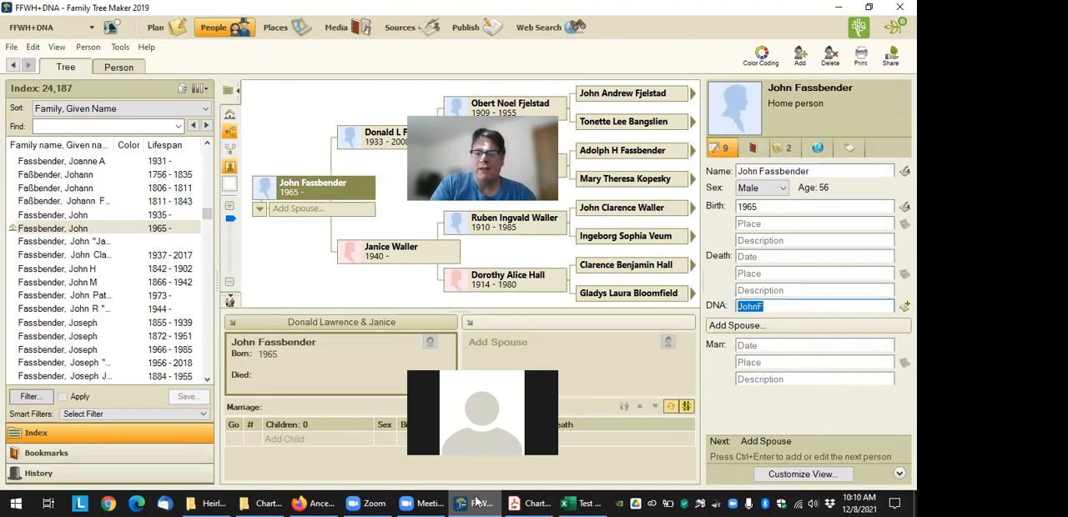
Check the Kit 2 entries in the match file and set the home person's mother's DNA field to Mom
{"action": "left_click", "coordinate": [580, 503]}
{"action": "left_click", "coordinate": [25, 136]}
{"action": "left_click", "coordinate": [82, 132]}
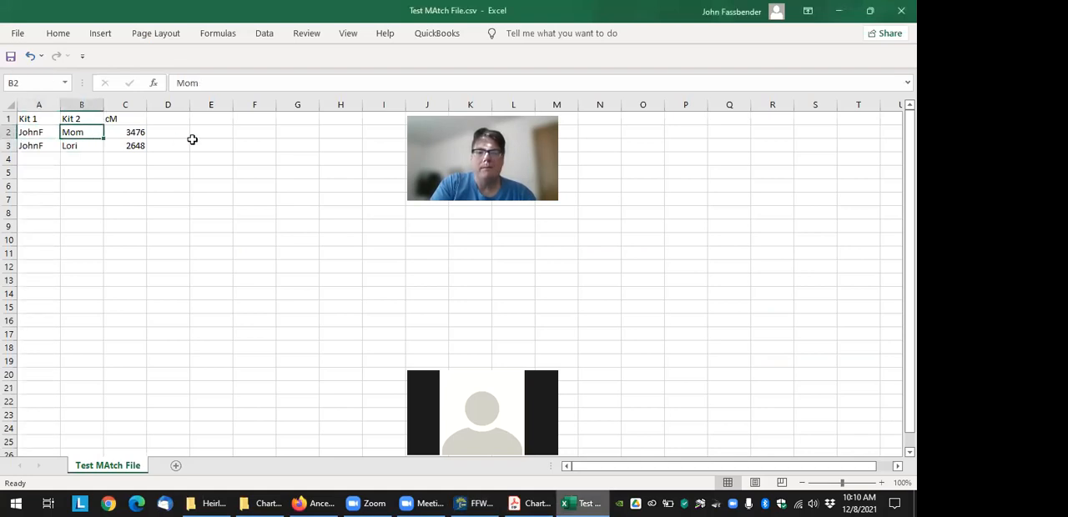
{"action": "left_click", "coordinate": [472, 503]}
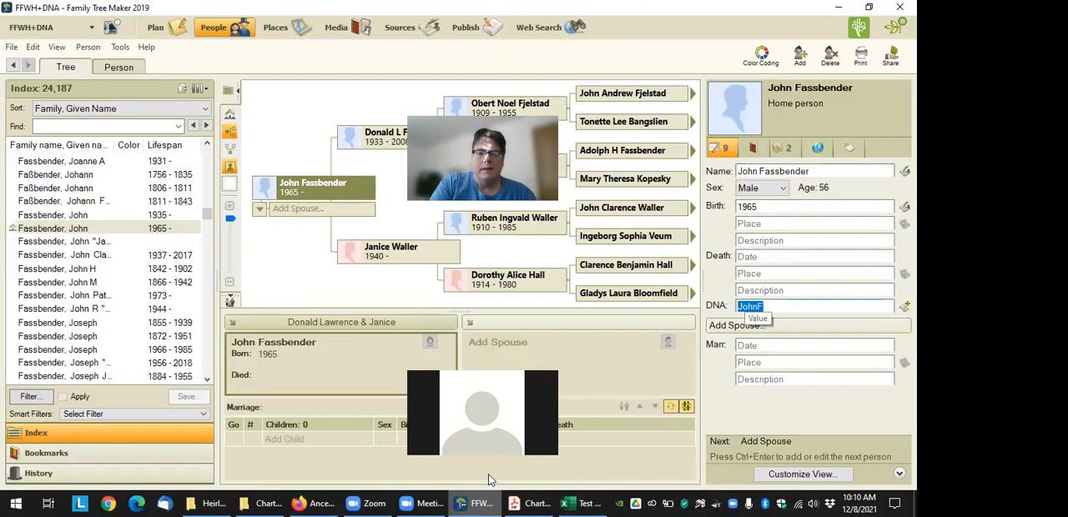
{"action": "left_click", "coordinate": [380, 251]}
{"action": "type", "text": "Mom"}
{"action": "key", "text": "Return"}
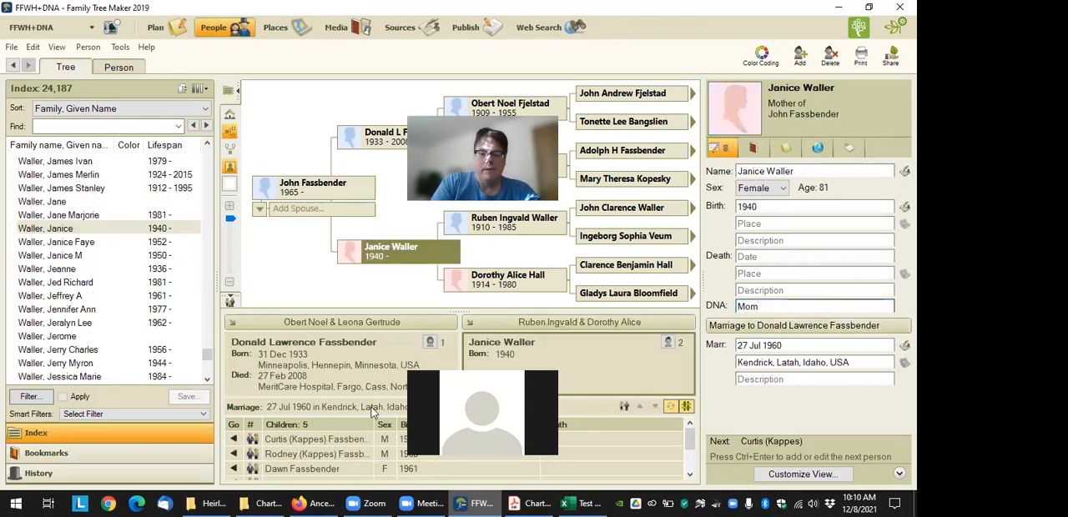
Fill the sister's DNA field with her short kit name from Kit 2 and recheck it against the match file
{"action": "scroll", "coordinate": [347, 430], "scroll_direction": "down", "scroll_amount": 2}
{"action": "left_click", "coordinate": [335, 439]}
{"action": "left_click", "coordinate": [801, 306]}
{"action": "type", "text": "Lori"}
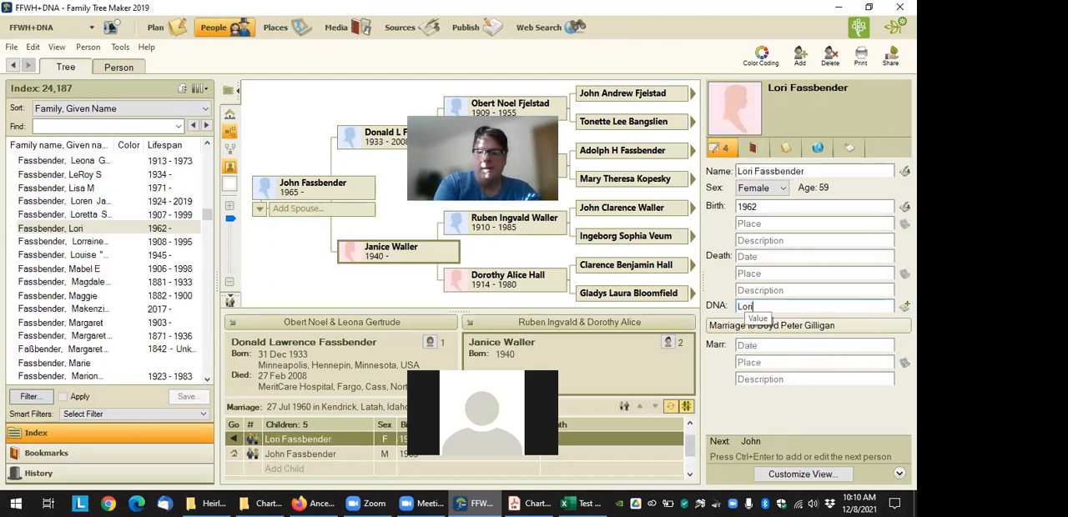
{"action": "key", "text": "Return"}
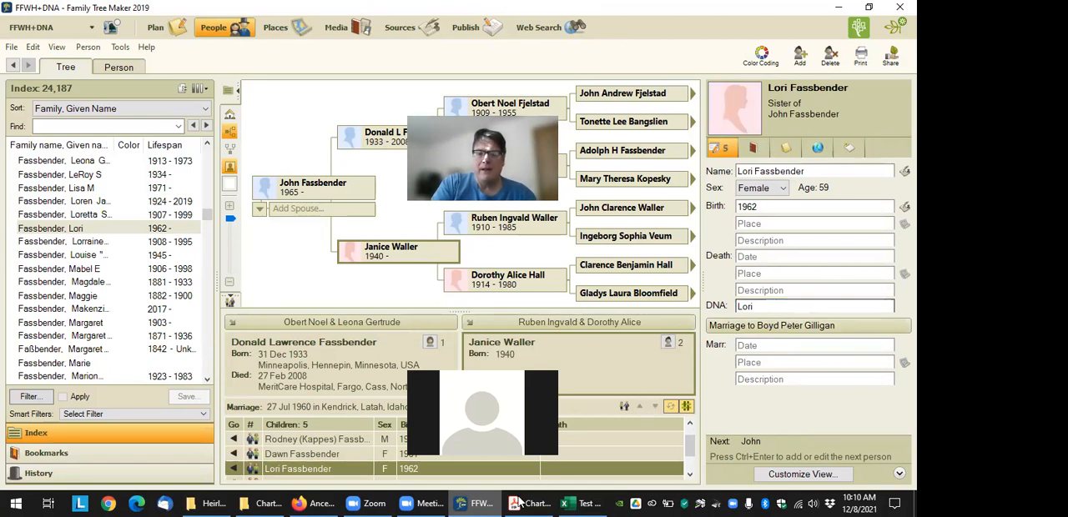
{"action": "left_click", "coordinate": [575, 503]}
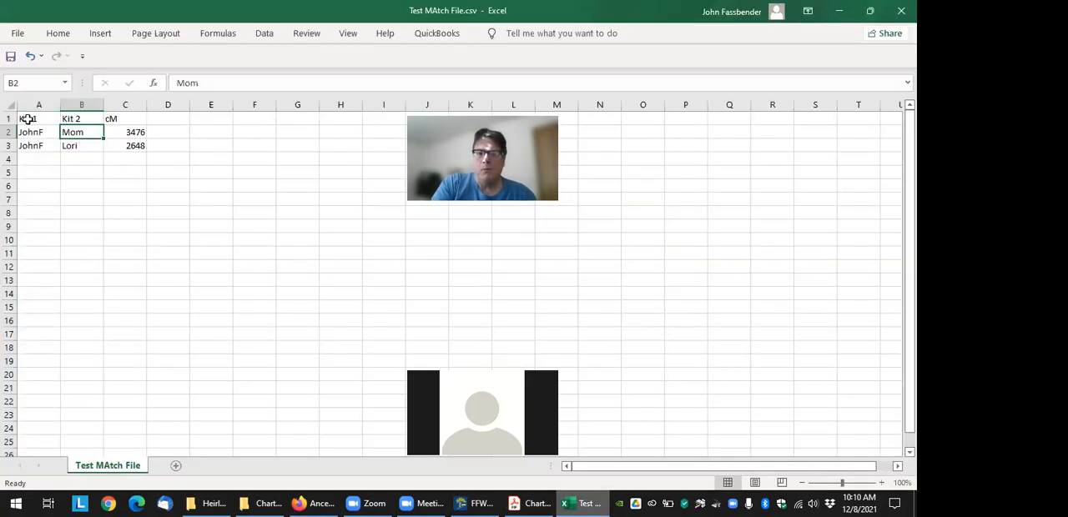
{"action": "left_click", "coordinate": [477, 502]}
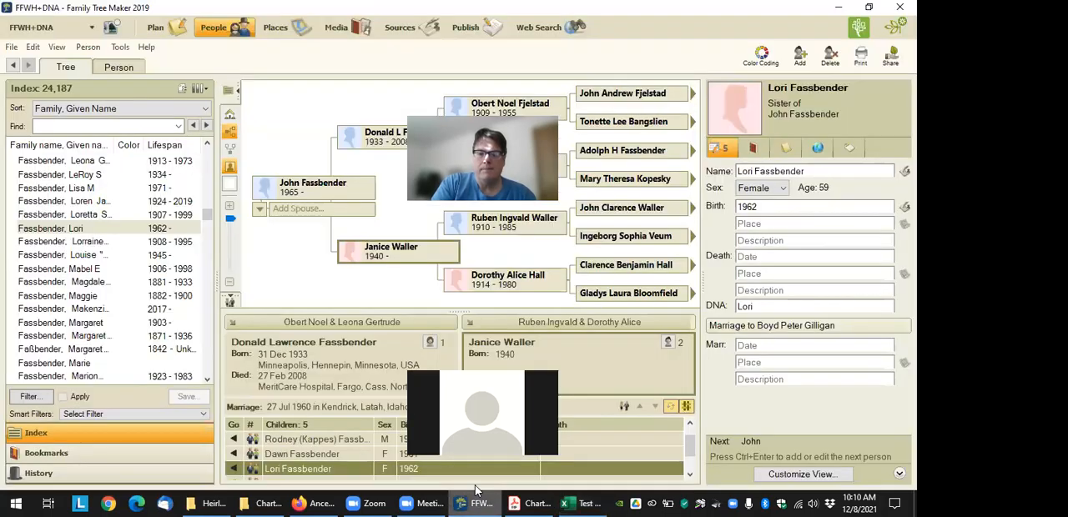
{"action": "left_click", "coordinate": [120, 47]}
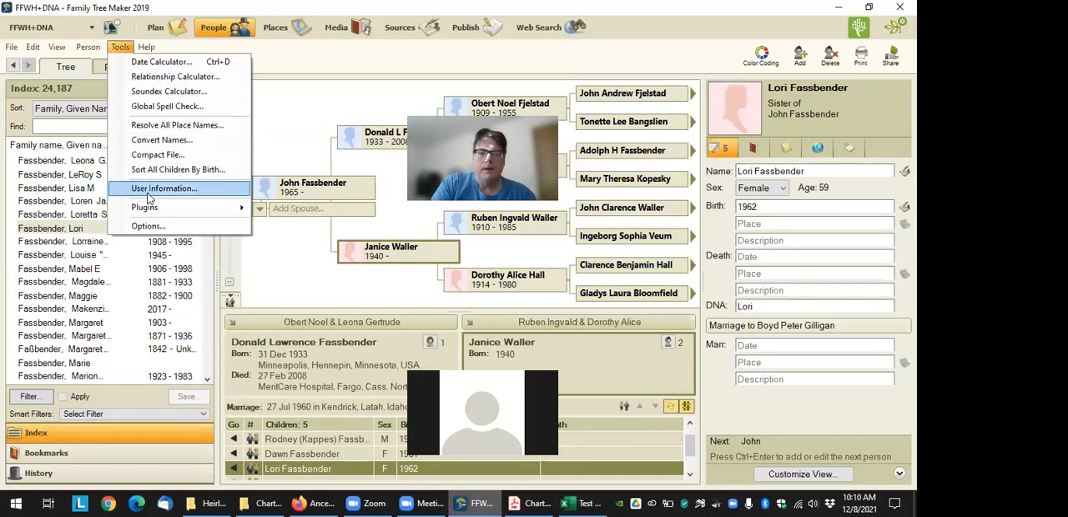
{"action": "mouse_move", "coordinate": [166, 208]}
{"action": "mouse_move", "coordinate": [309, 209]}
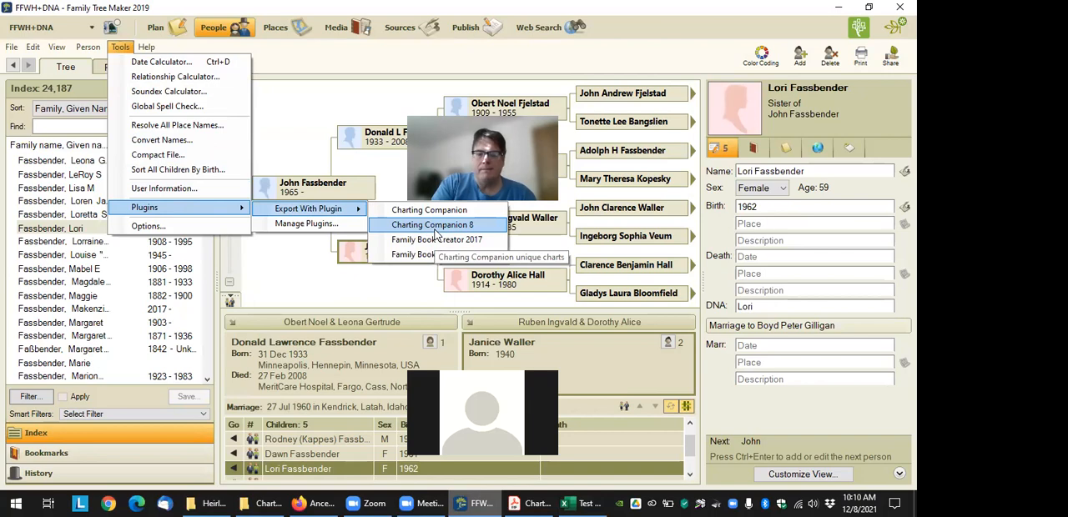
{"action": "left_click", "coordinate": [422, 226]}
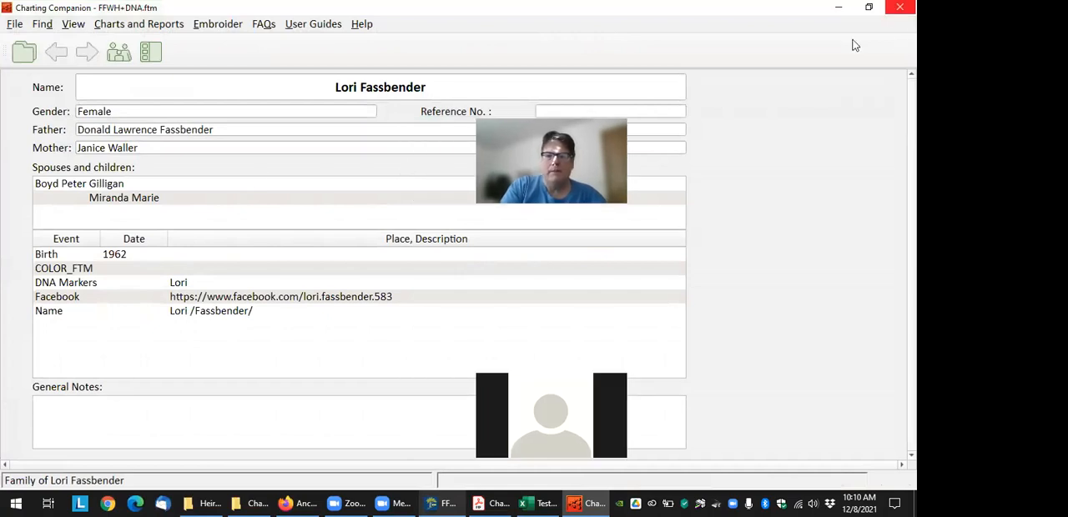
{"action": "left_click", "coordinate": [469, 502]}
{"action": "left_click", "coordinate": [470, 502]}
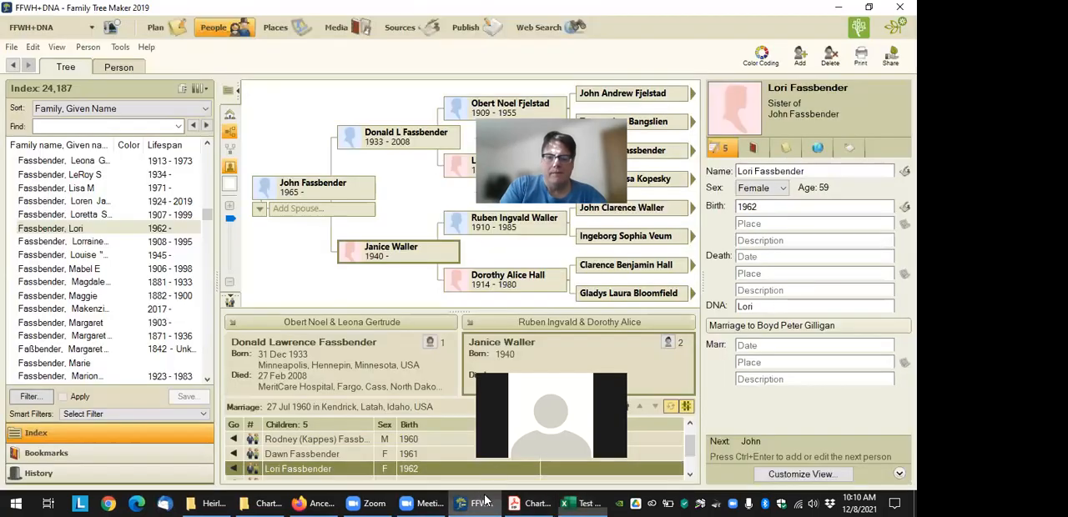
Select the home person's mother in the tree and export from her with the Charting Companion 8 plugin
{"action": "left_click", "coordinate": [400, 247]}
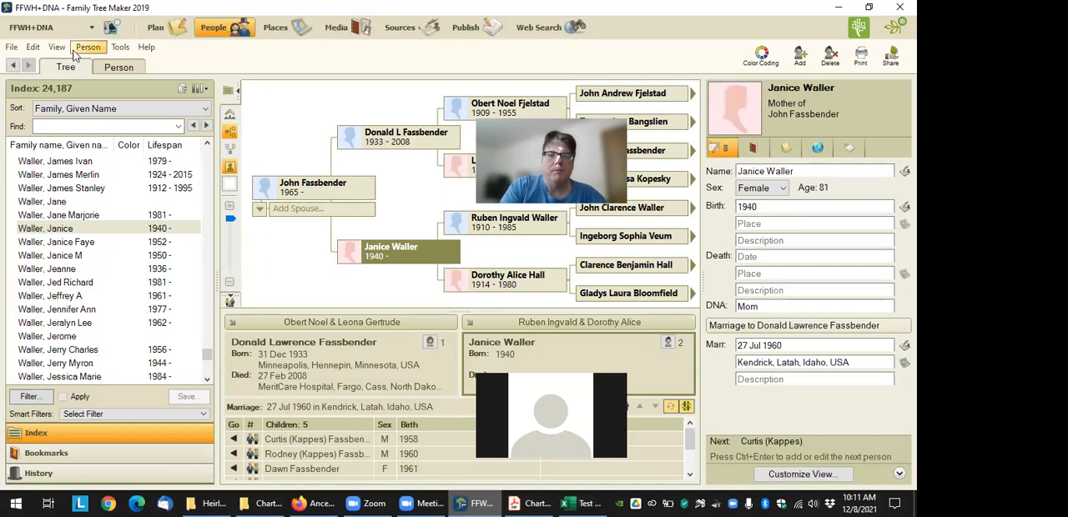
{"action": "left_click", "coordinate": [120, 47]}
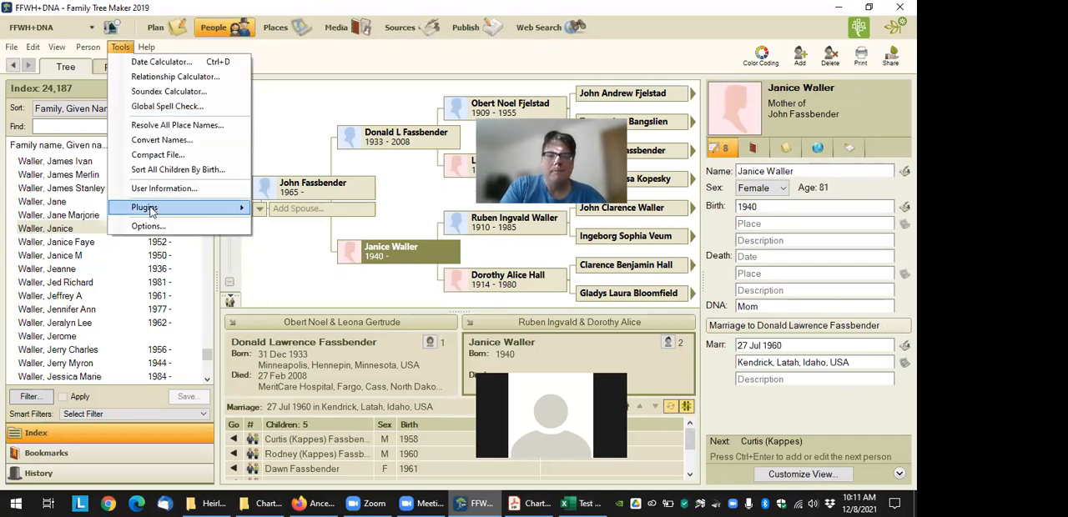
{"action": "mouse_move", "coordinate": [151, 208]}
{"action": "mouse_move", "coordinate": [283, 208]}
{"action": "left_click", "coordinate": [442, 223]}
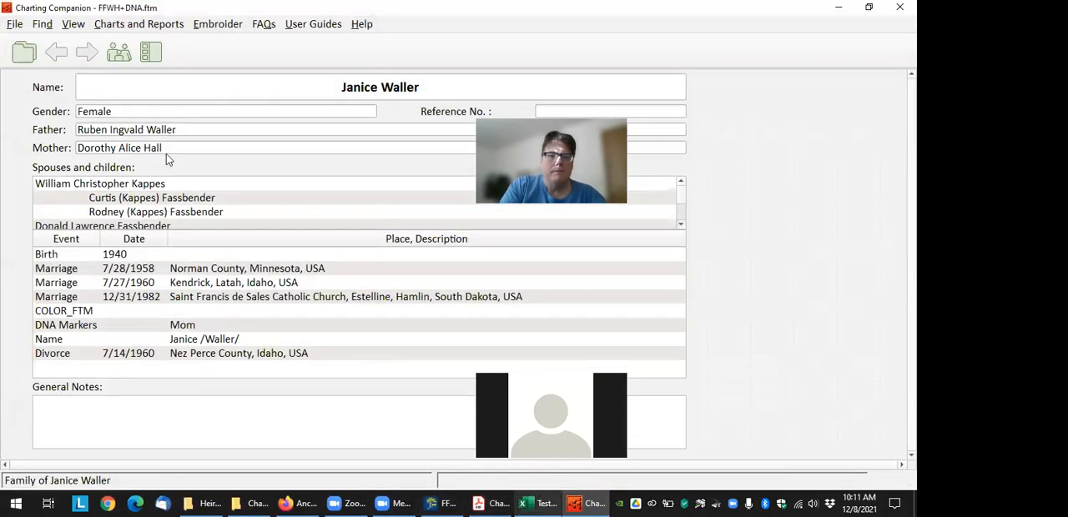
Open the Descendant Chart & DNA Matrix options and review the content, layout, box and color settings
{"action": "left_click", "coordinate": [150, 52]}
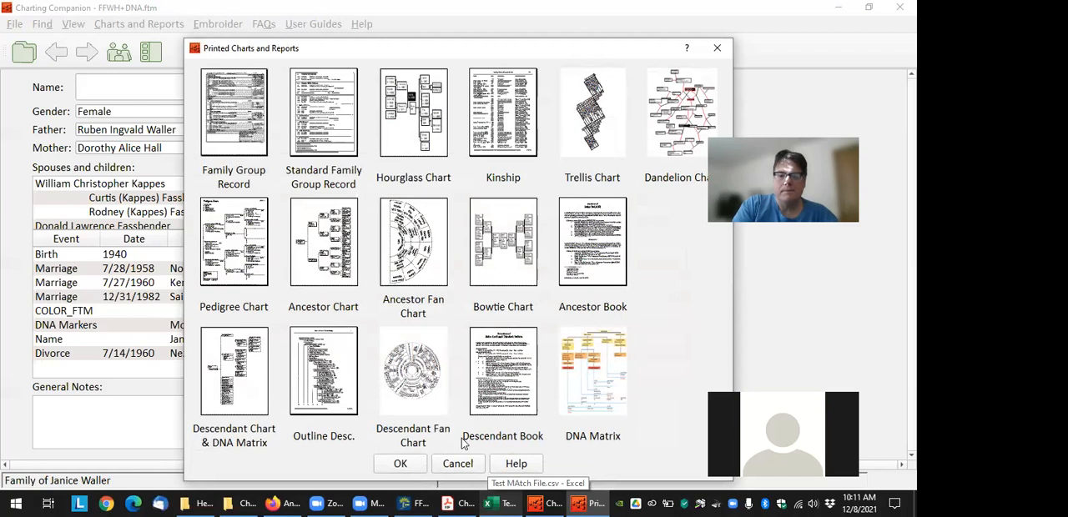
{"action": "left_click", "coordinate": [401, 460]}
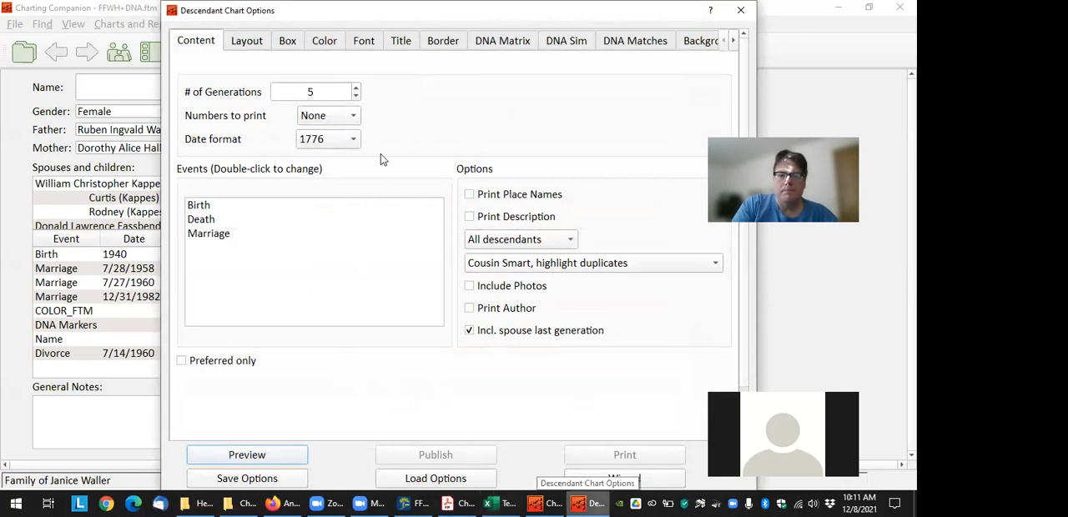
{"action": "key", "text": "ctrl+Tab"}
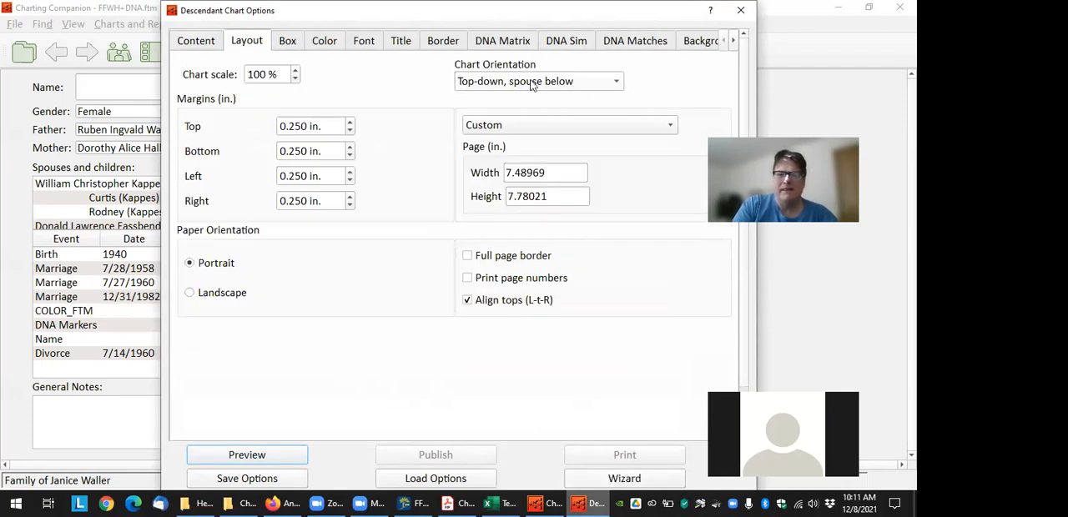
{"action": "left_click", "coordinate": [289, 44]}
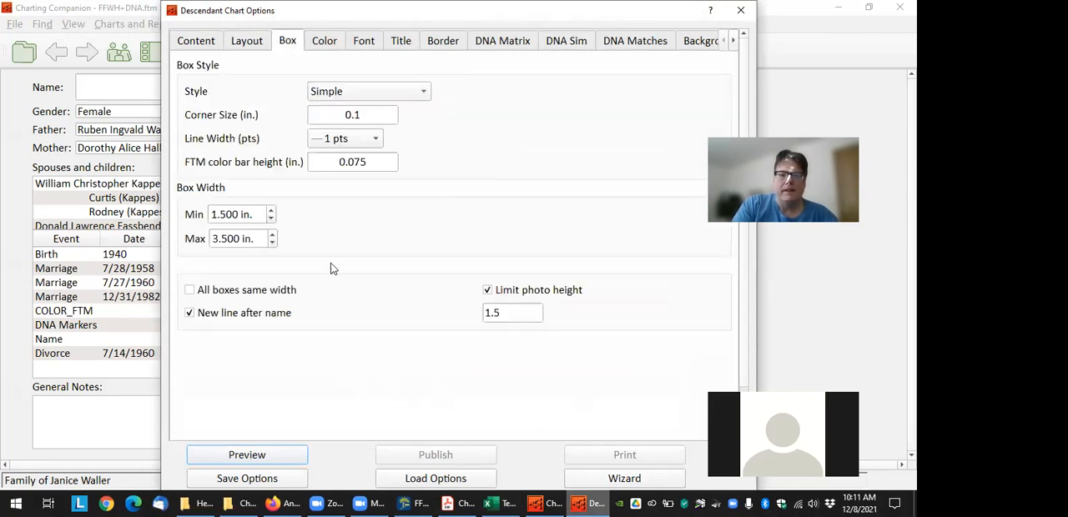
{"action": "left_click", "coordinate": [329, 43]}
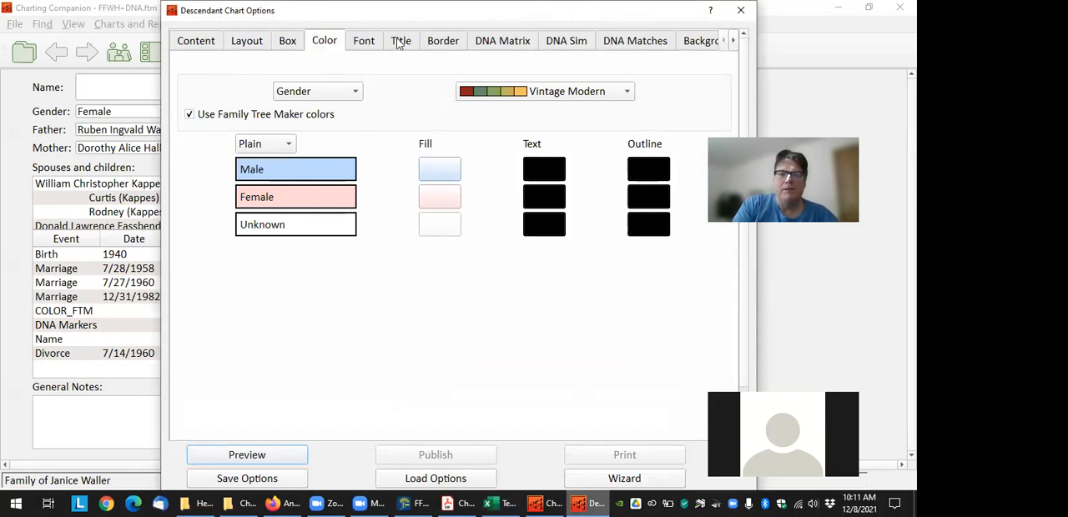
Add Test MAtch File.csv from the Heirloom Software folder in Documents as the DNA Matrix match file
{"action": "left_click", "coordinate": [514, 41]}
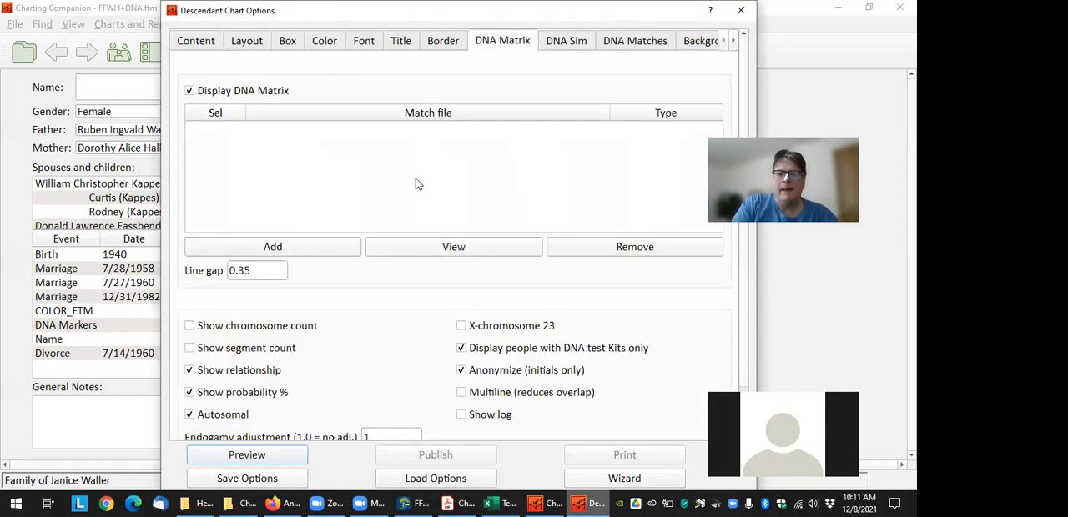
{"action": "left_click", "coordinate": [191, 90]}
{"action": "left_click", "coordinate": [317, 247]}
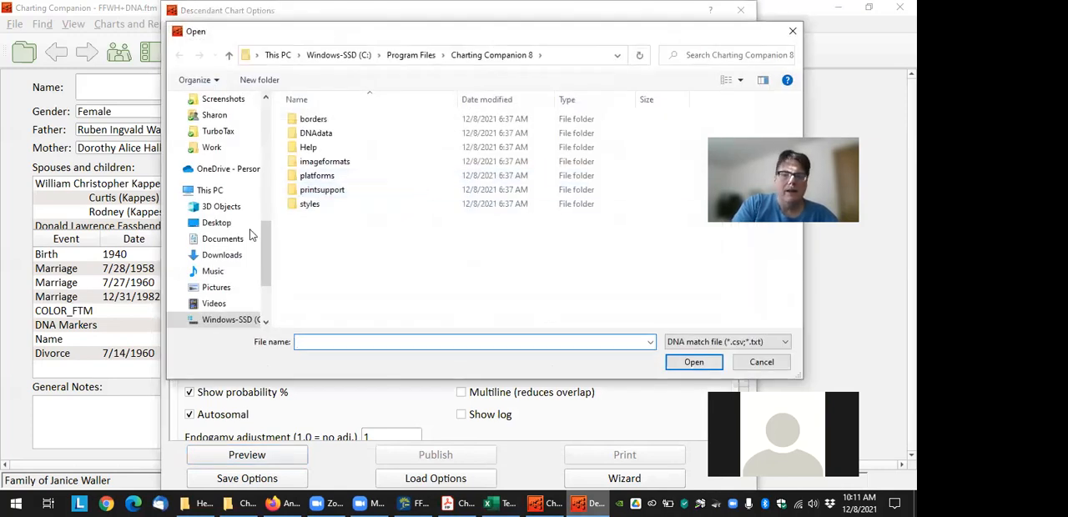
{"action": "scroll", "coordinate": [253, 236], "scroll_direction": "up", "scroll_amount": 8}
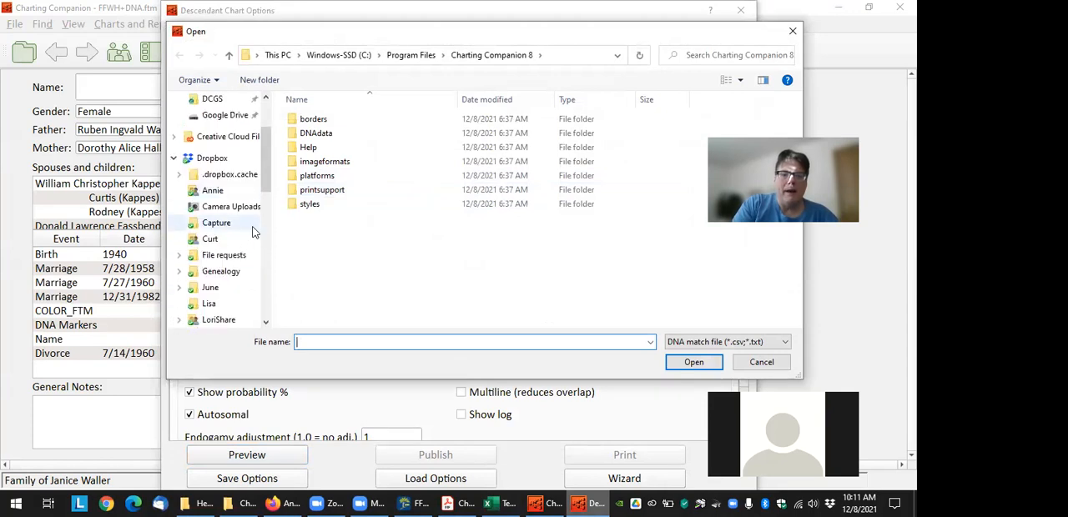
{"action": "scroll", "coordinate": [242, 192], "scroll_direction": "up", "scroll_amount": 2}
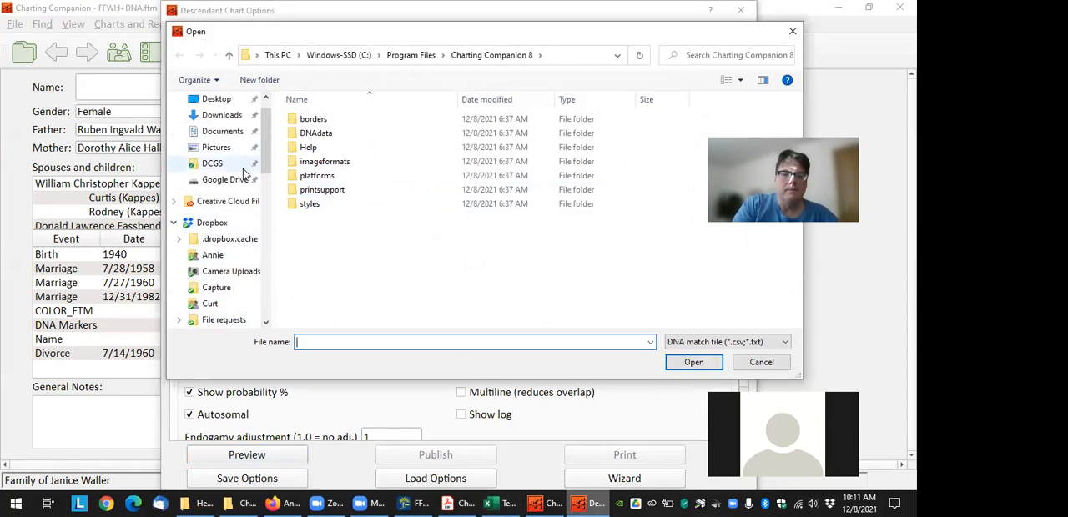
{"action": "scroll", "coordinate": [243, 172], "scroll_direction": "up", "scroll_amount": 1}
{"action": "left_click", "coordinate": [221, 158]}
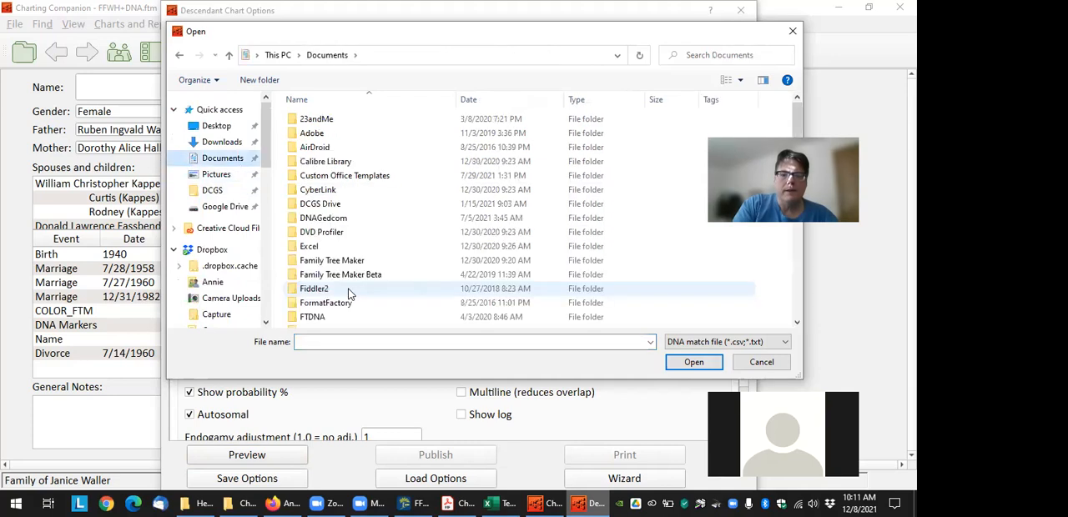
{"action": "scroll", "coordinate": [320, 269], "scroll_direction": "down", "scroll_amount": 2}
{"action": "double_click", "coordinate": [338, 249]}
{"action": "scroll", "coordinate": [390, 205], "scroll_direction": "down", "scroll_amount": 10}
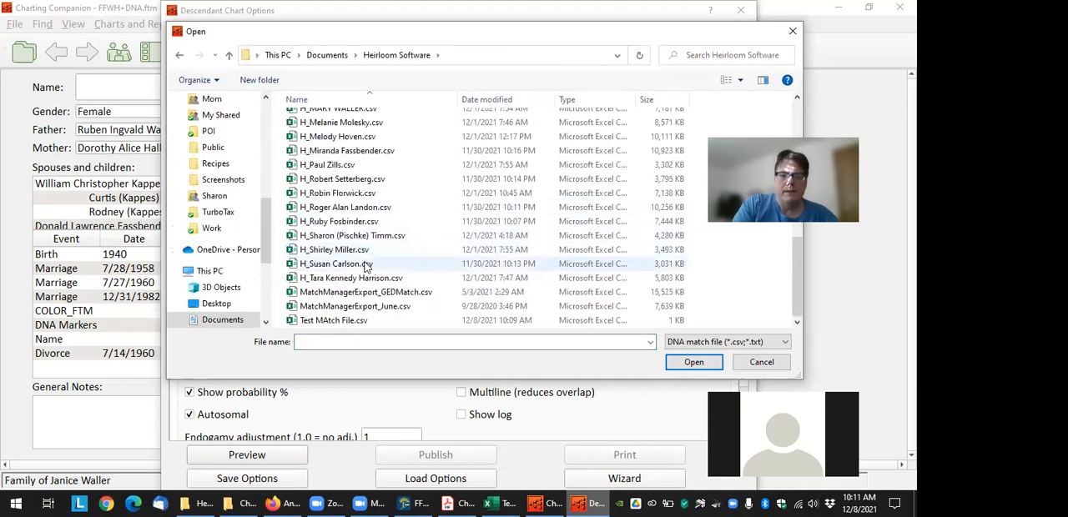
{"action": "left_click", "coordinate": [339, 321]}
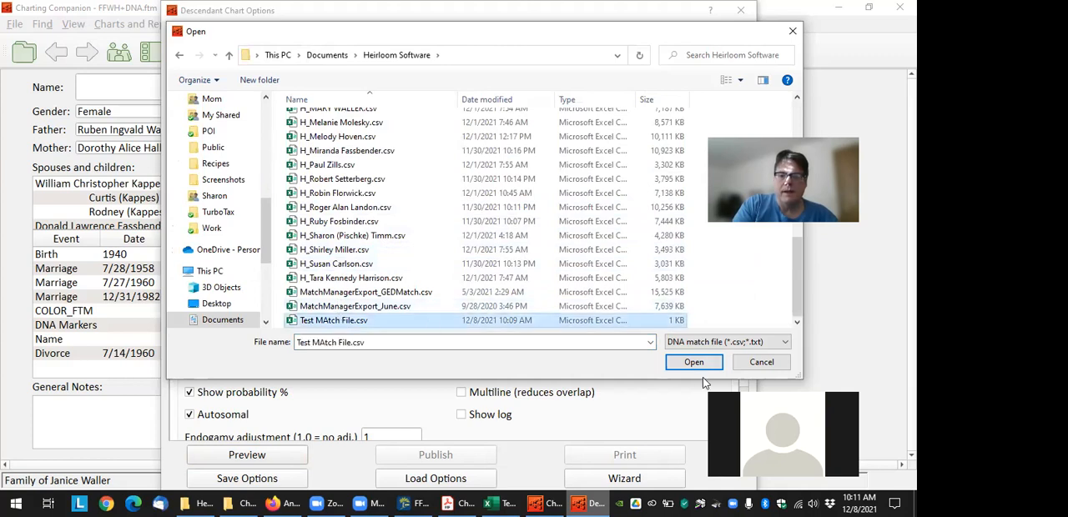
{"action": "key", "text": "Return"}
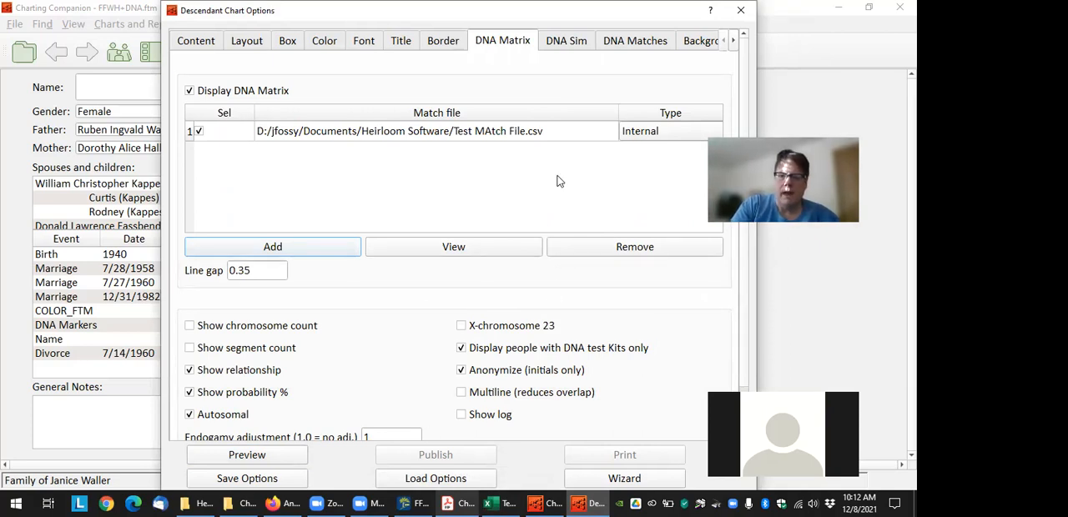
View the match file's column assignments and check the title choices for the Kit 1 column without changing anything
{"action": "left_click", "coordinate": [487, 247]}
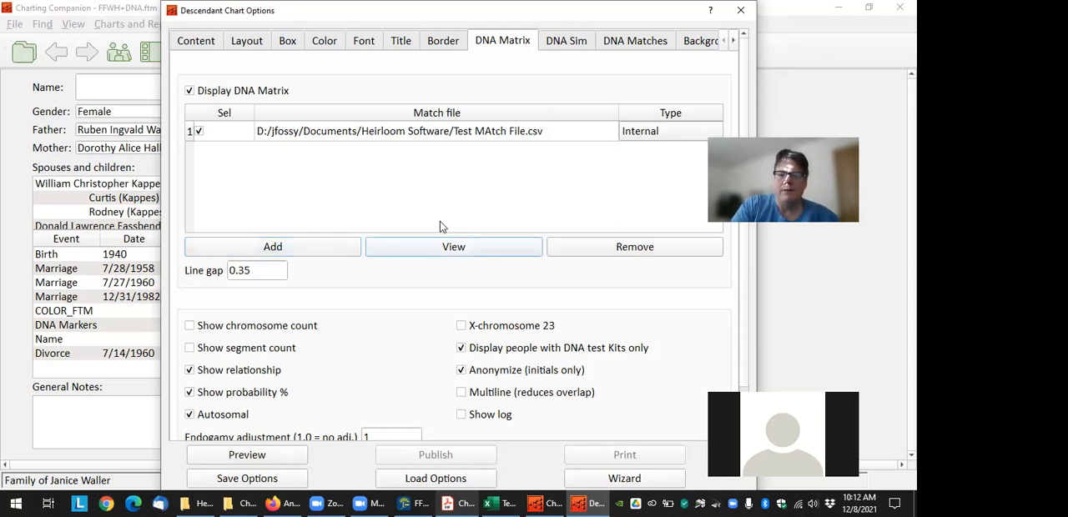
{"action": "left_click", "coordinate": [448, 142]}
{"action": "left_click", "coordinate": [440, 245]}
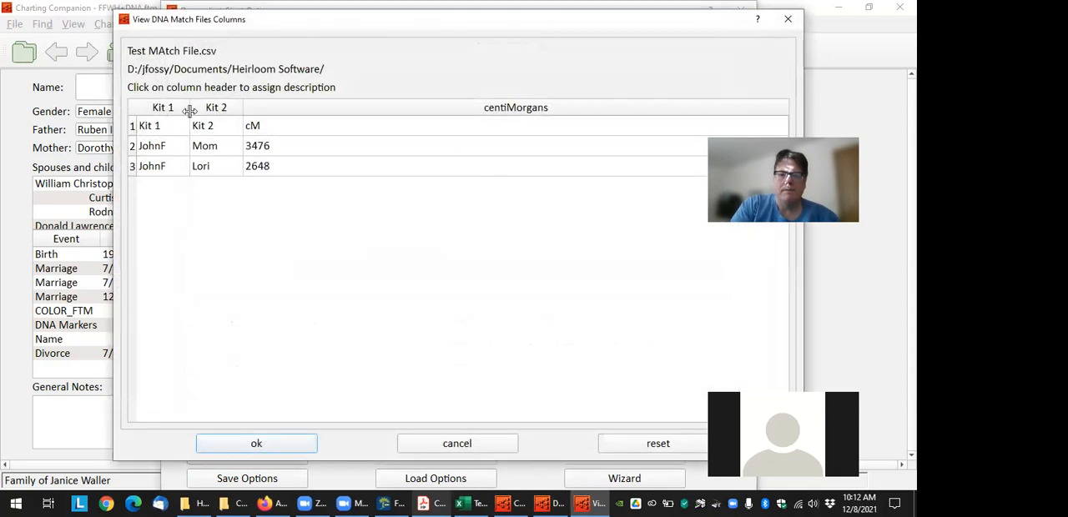
{"action": "left_click", "coordinate": [164, 109]}
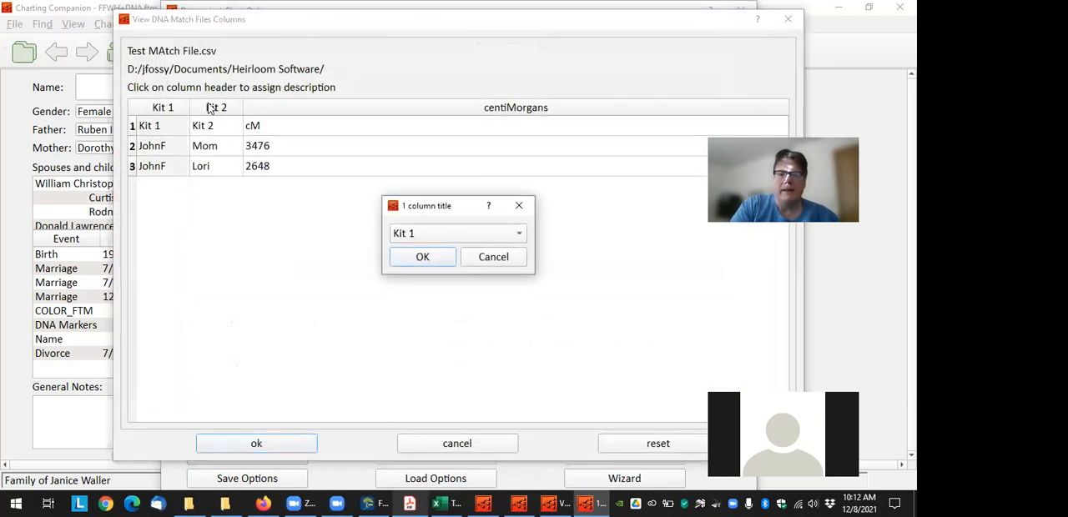
{"action": "left_click", "coordinate": [515, 233]}
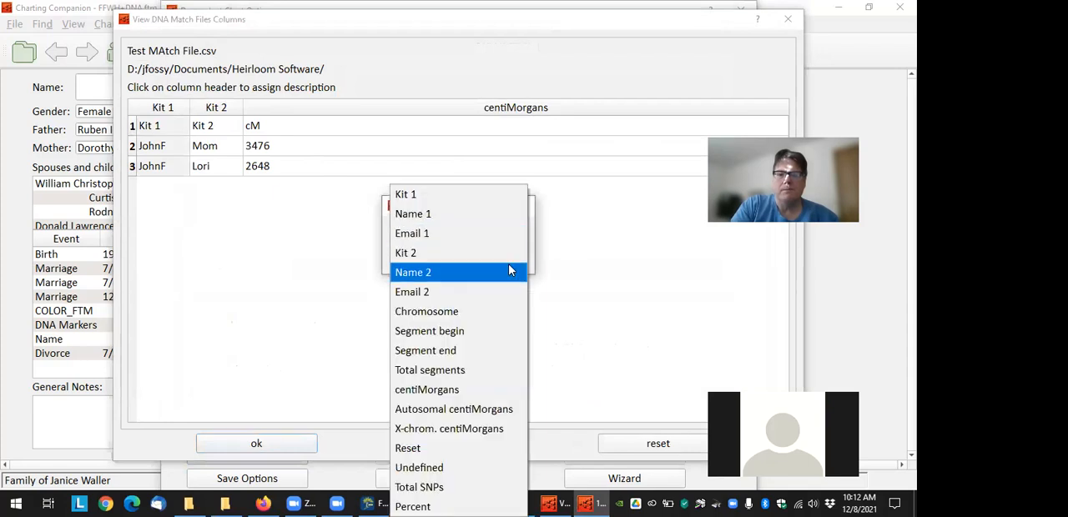
{"action": "left_click", "coordinate": [608, 248]}
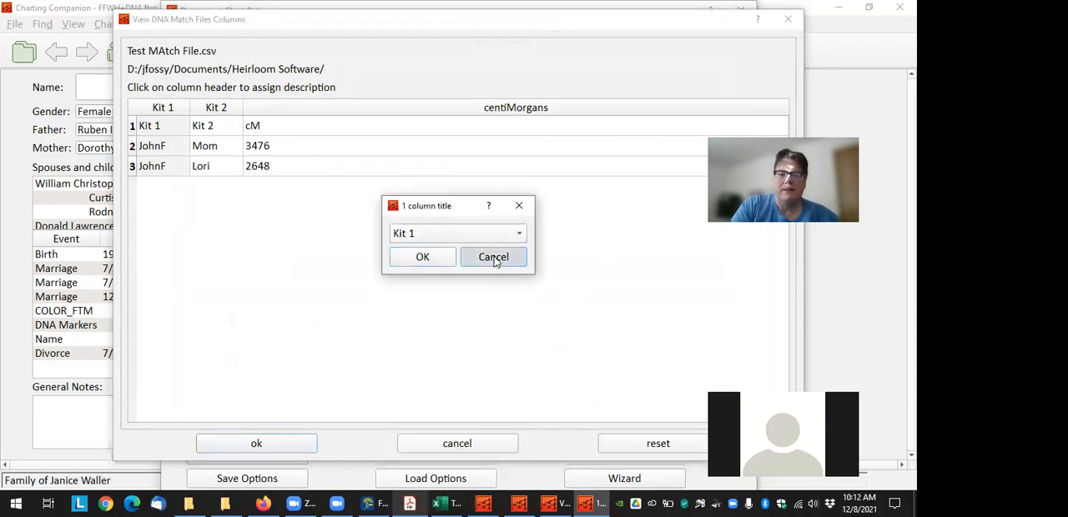
{"action": "left_click", "coordinate": [489, 255]}
{"action": "left_click", "coordinate": [486, 447]}
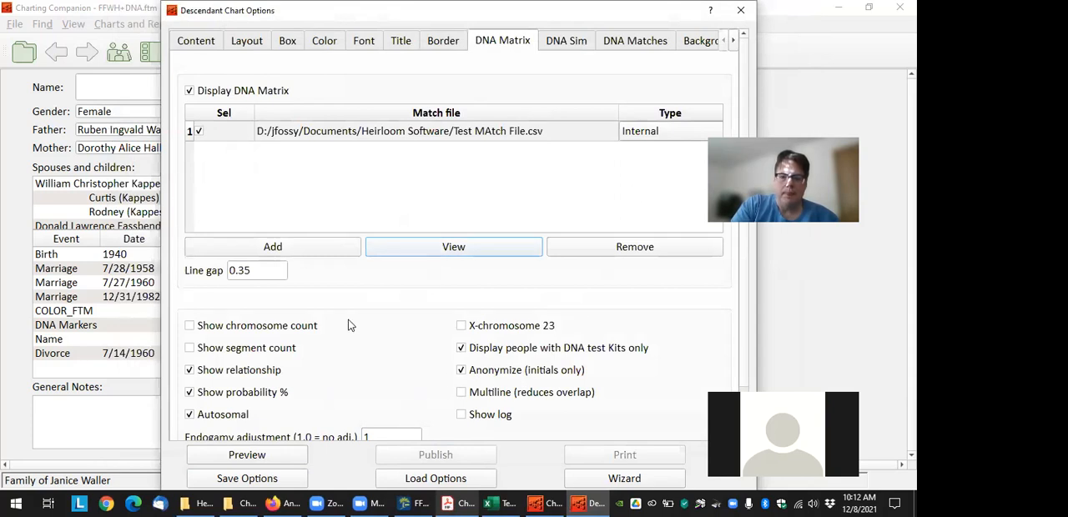
Turn off Anonymize (initials only) for the DNA Matrix, keeping the display limited to people with DNA test kits
{"action": "scroll", "coordinate": [352, 326], "scroll_direction": "down", "scroll_amount": 1}
{"action": "left_click", "coordinate": [461, 330]}
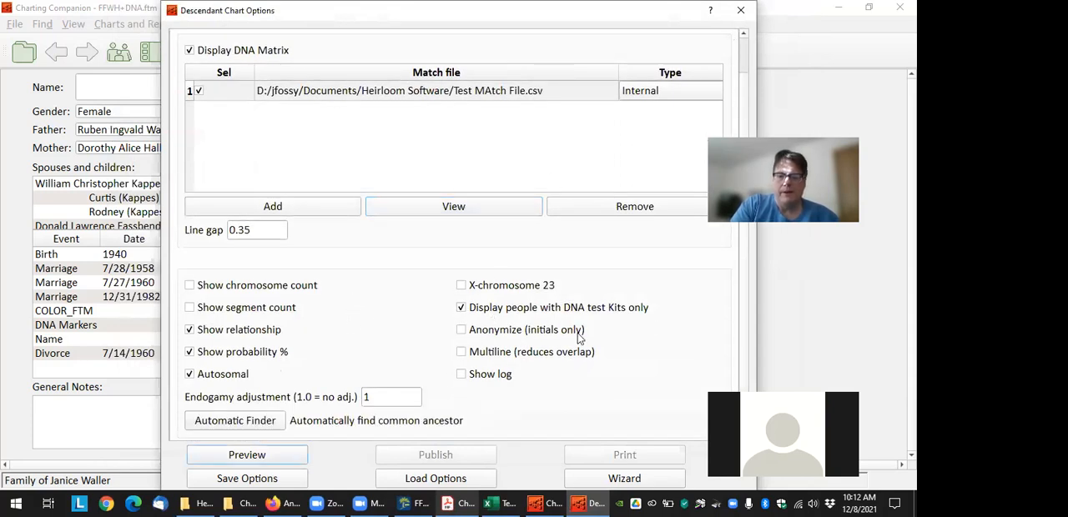
{"action": "left_click", "coordinate": [463, 309]}
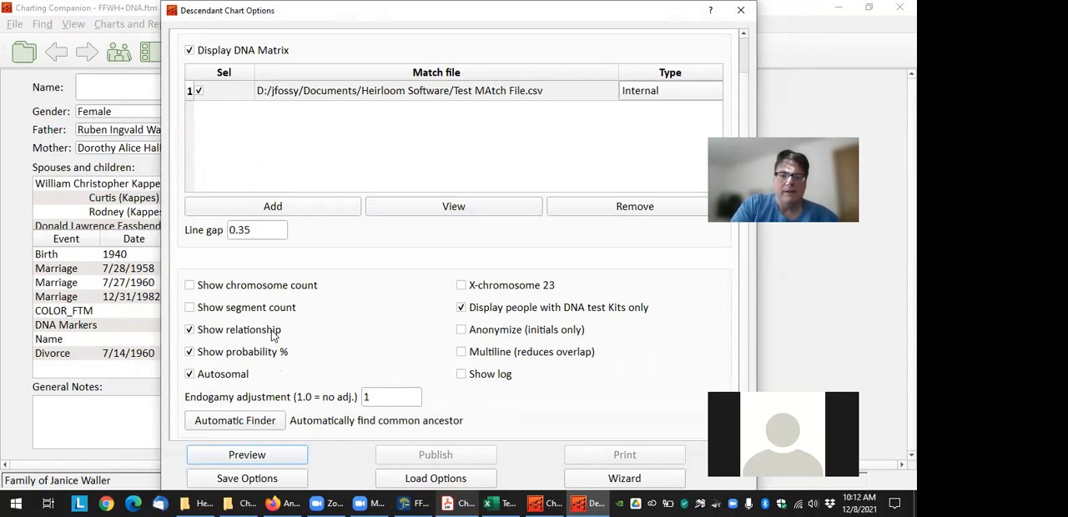
Preview the descendant chart with DNA Matrix and examine the cM values and relationships along the match lines
{"action": "left_click", "coordinate": [256, 461]}
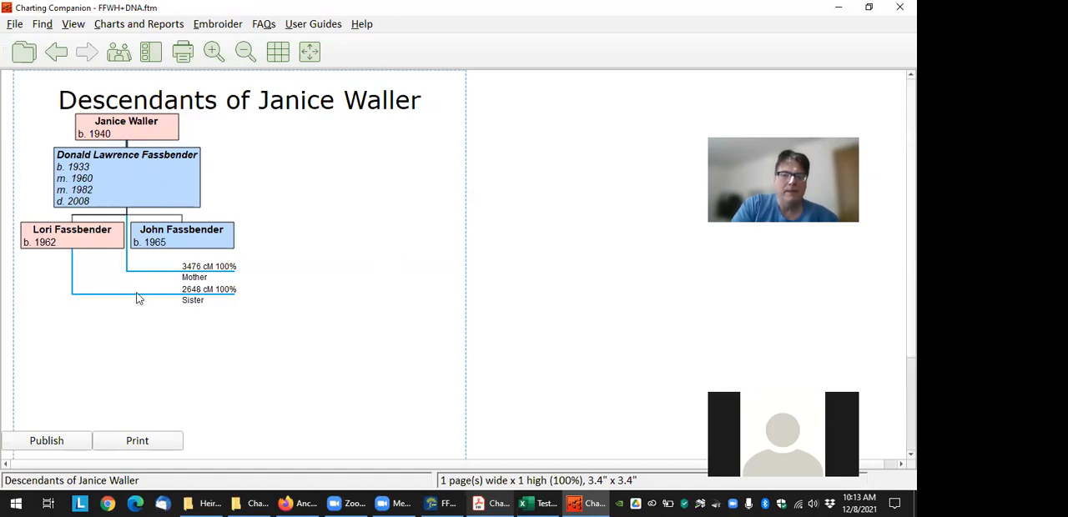
{"action": "mouse_move", "coordinate": [203, 302]}
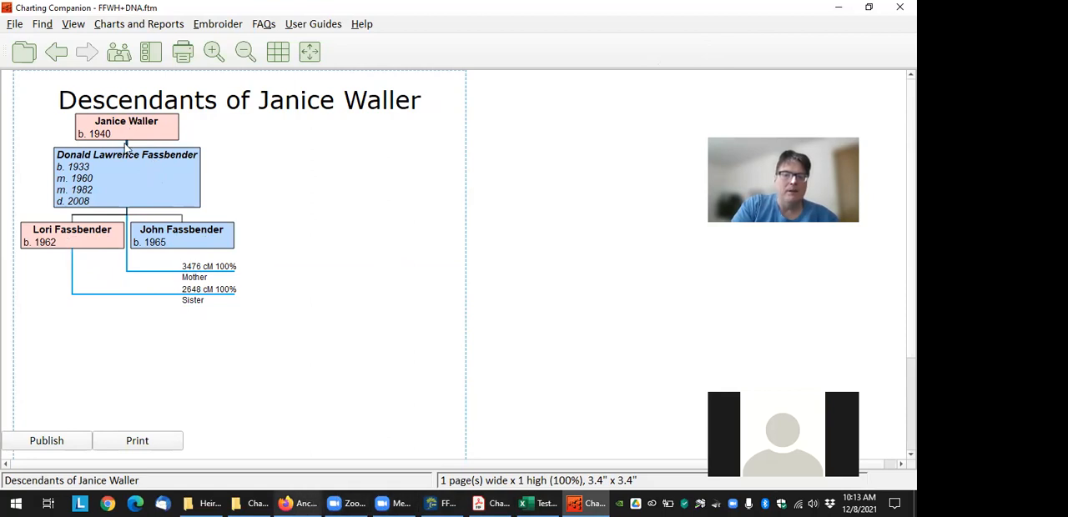
Switch to AncestryDNA Matches in the browser, change to the mother's test and look up the cM she shares with her children
{"action": "left_click", "coordinate": [300, 503]}
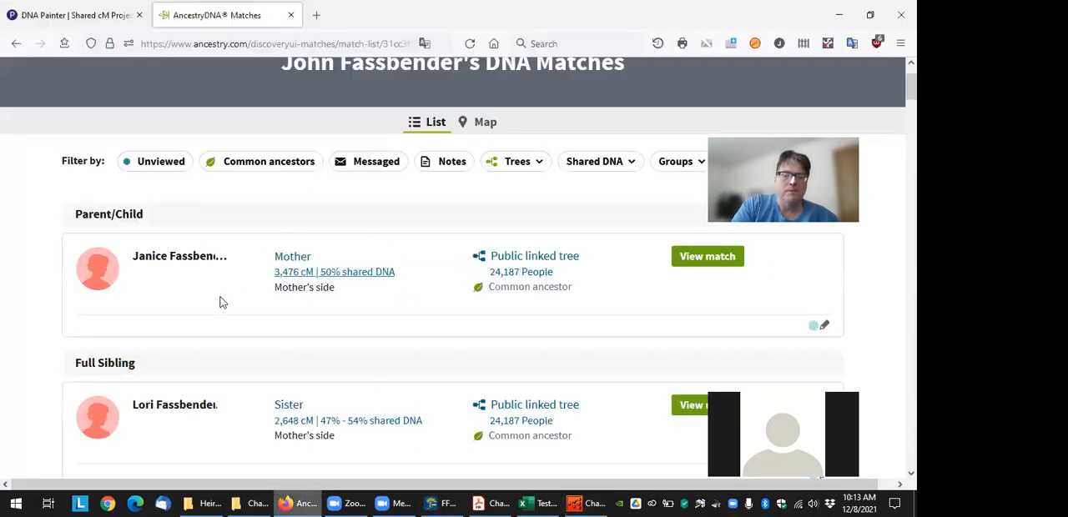
{"action": "scroll", "coordinate": [429, 137], "scroll_direction": "up", "scroll_amount": 1}
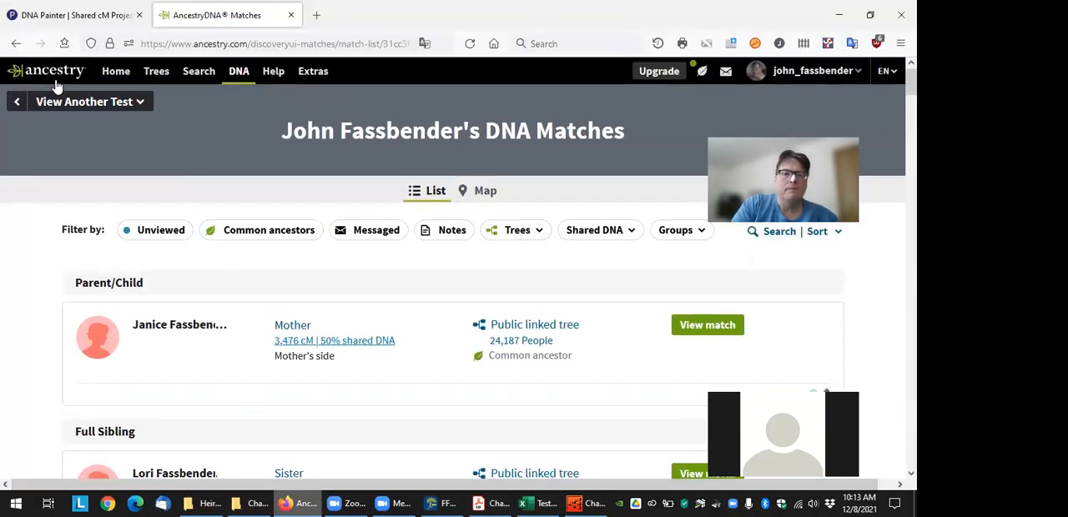
{"action": "left_click", "coordinate": [133, 102]}
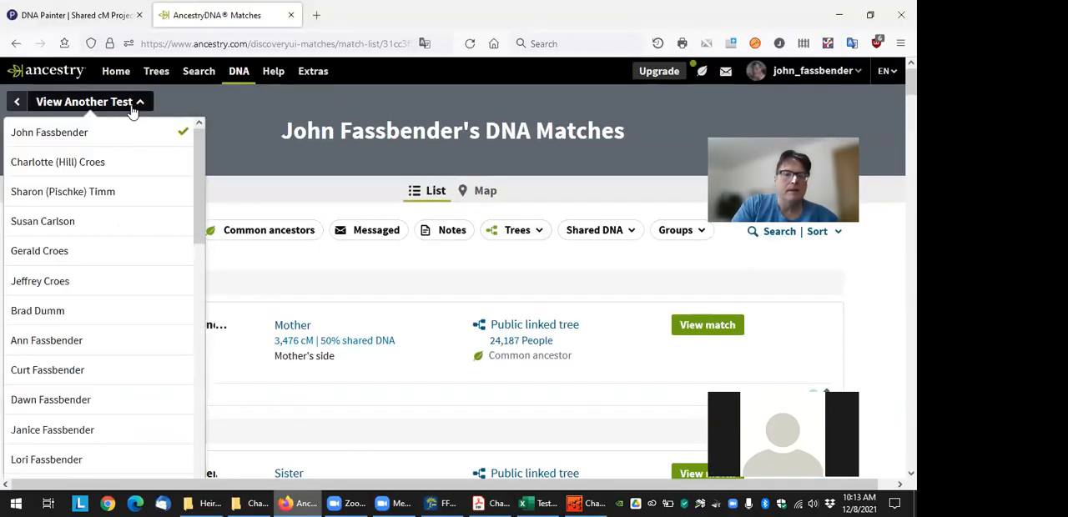
{"action": "scroll", "coordinate": [103, 301], "scroll_direction": "down", "scroll_amount": 2}
{"action": "left_click", "coordinate": [105, 268]}
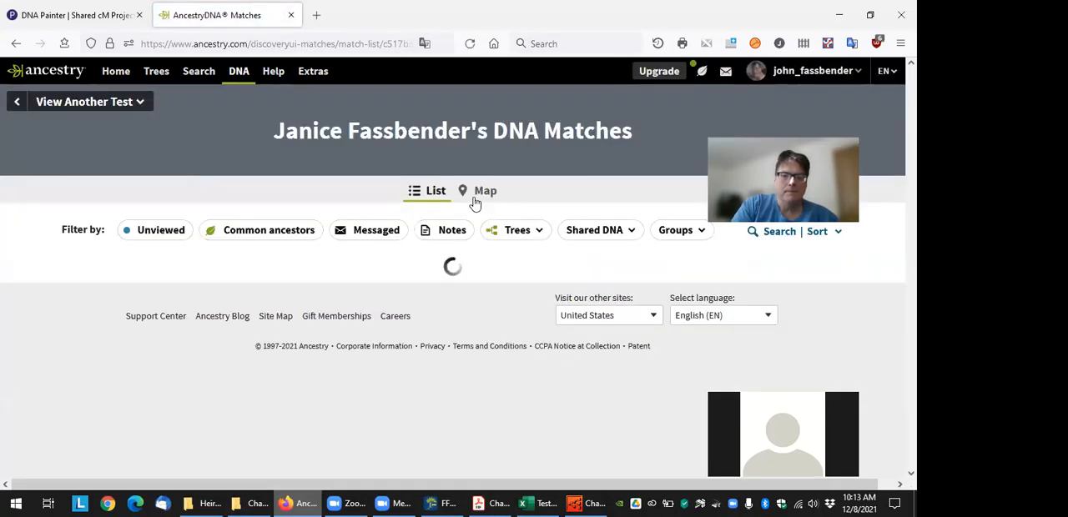
{"action": "scroll", "coordinate": [394, 241], "scroll_direction": "down", "scroll_amount": 3}
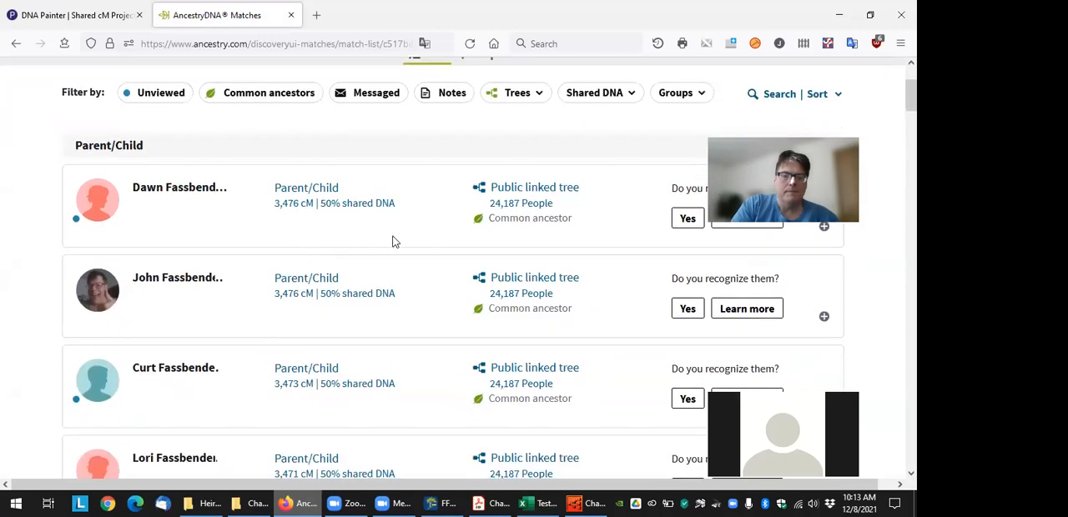
{"action": "scroll", "coordinate": [306, 351], "scroll_direction": "down", "scroll_amount": 2}
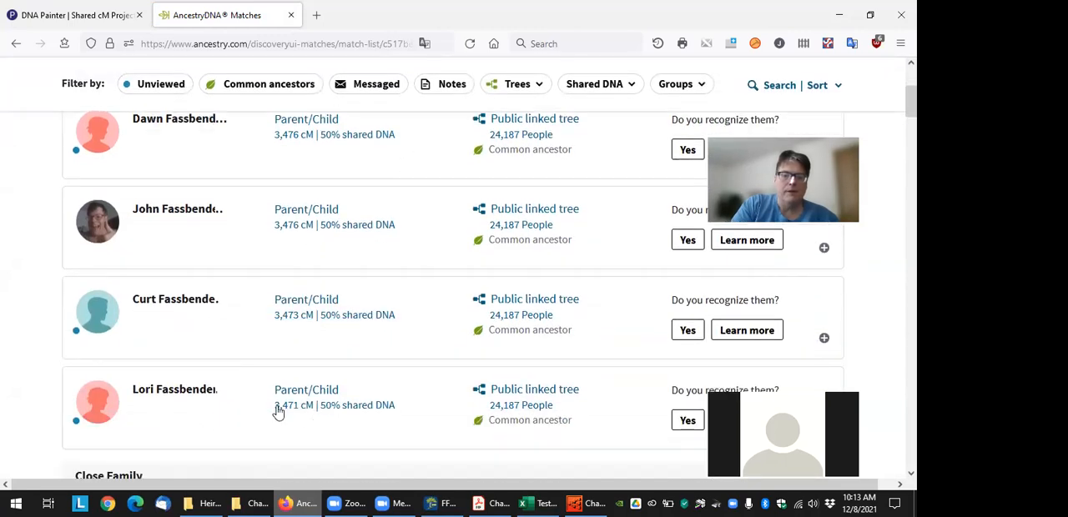
In Excel, add a row to Test MAtch File.csv pairing Mom with the sister's kit at 3471 cM, and save it as CSV
{"action": "left_click", "coordinate": [526, 501]}
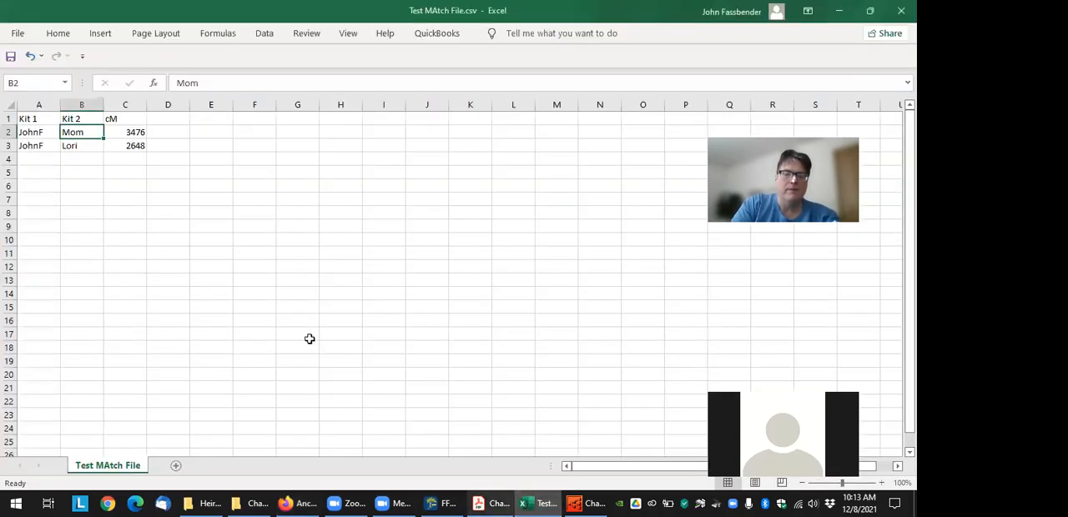
{"action": "left_click", "coordinate": [44, 158]}
{"action": "type", "text": "Mom"}
{"action": "key", "text": "Tab"}
{"action": "type", "text": "Lori"}
{"action": "key", "text": "Tab"}
{"action": "type", "text": "34"}
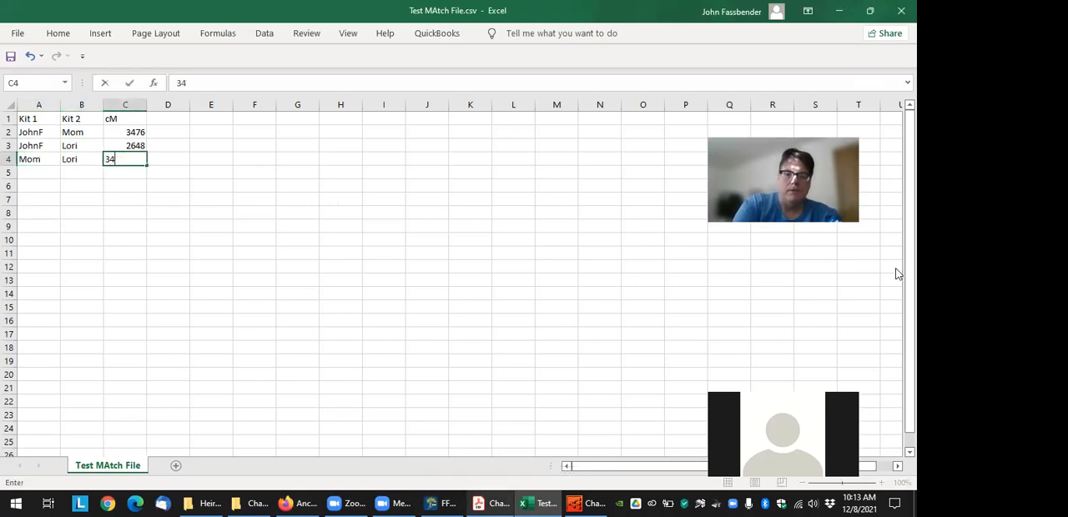
{"action": "type", "text": "71"}
{"action": "key", "text": "ctrl+Return"}
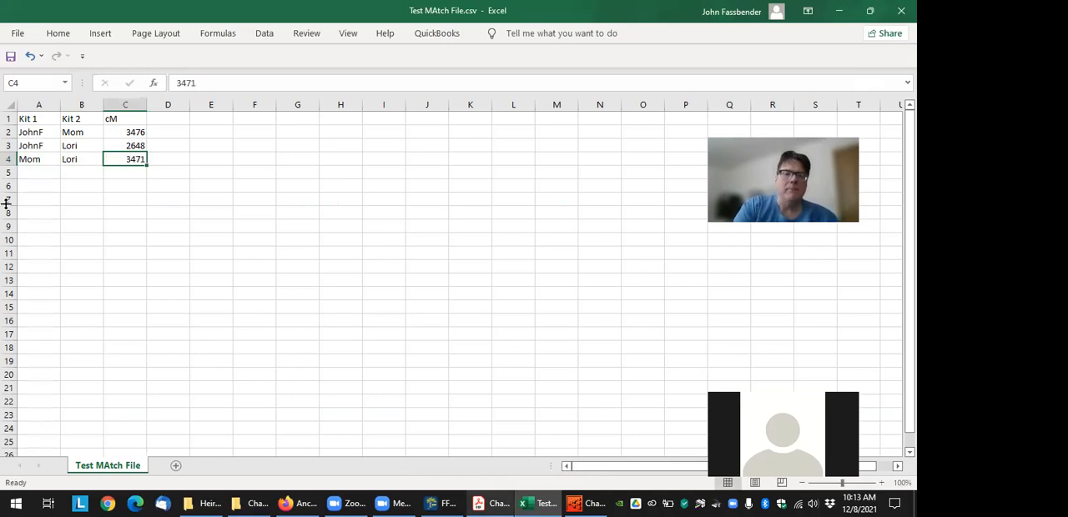
{"action": "left_click", "coordinate": [11, 56]}
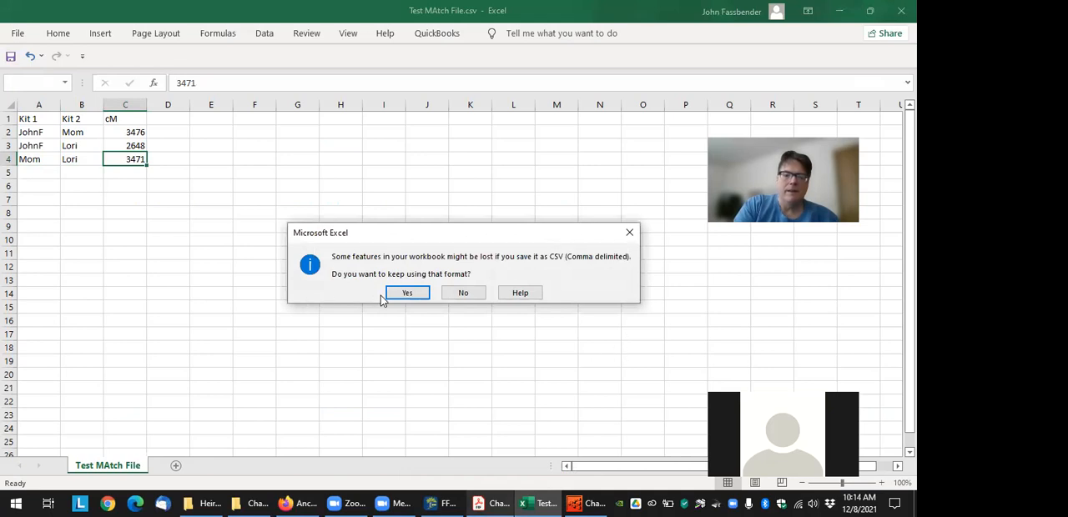
{"action": "left_click", "coordinate": [407, 292]}
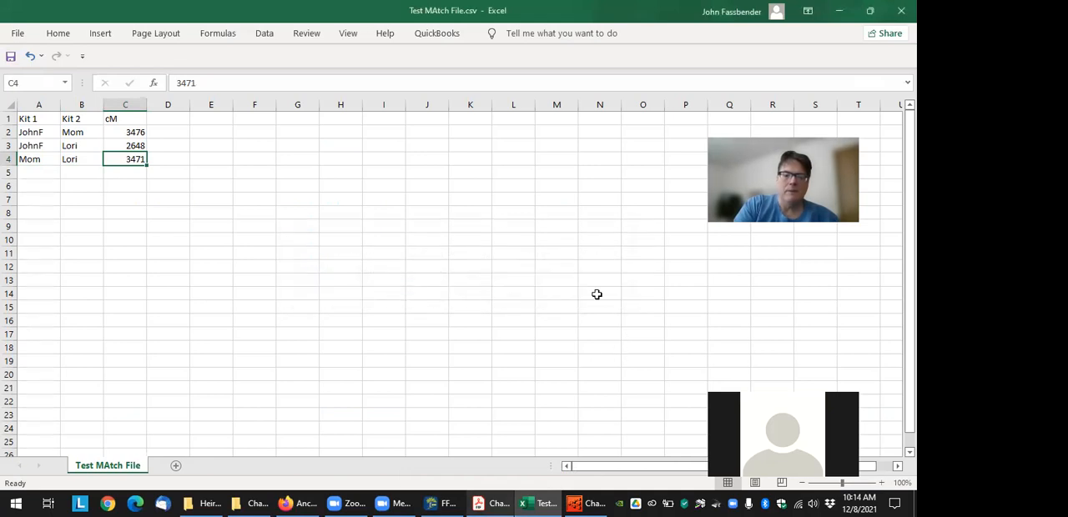
Switch to Charting Companion and preview the Descendant Chart (with DNA Matrix) again with the edited match file
{"action": "left_click", "coordinate": [581, 502]}
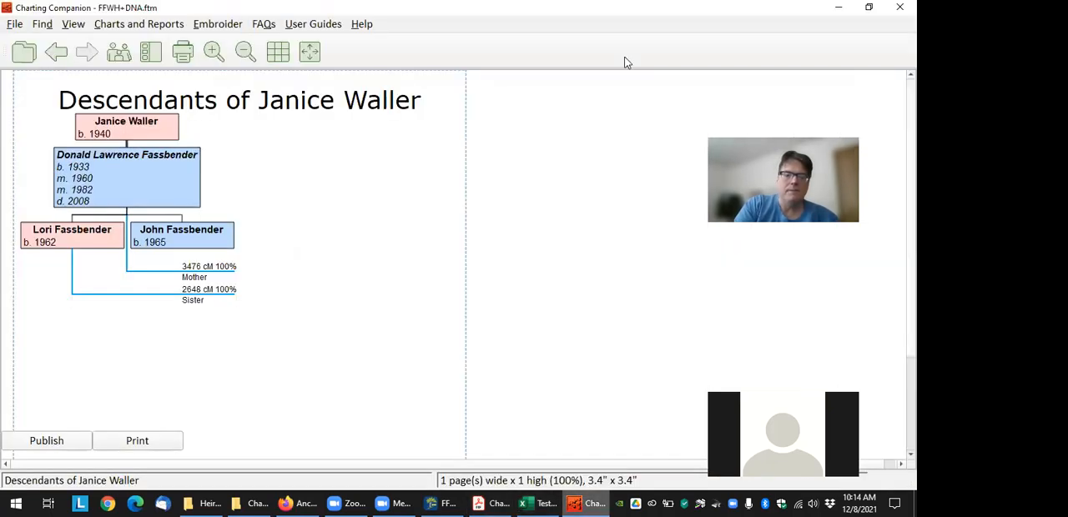
{"action": "left_click", "coordinate": [127, 26]}
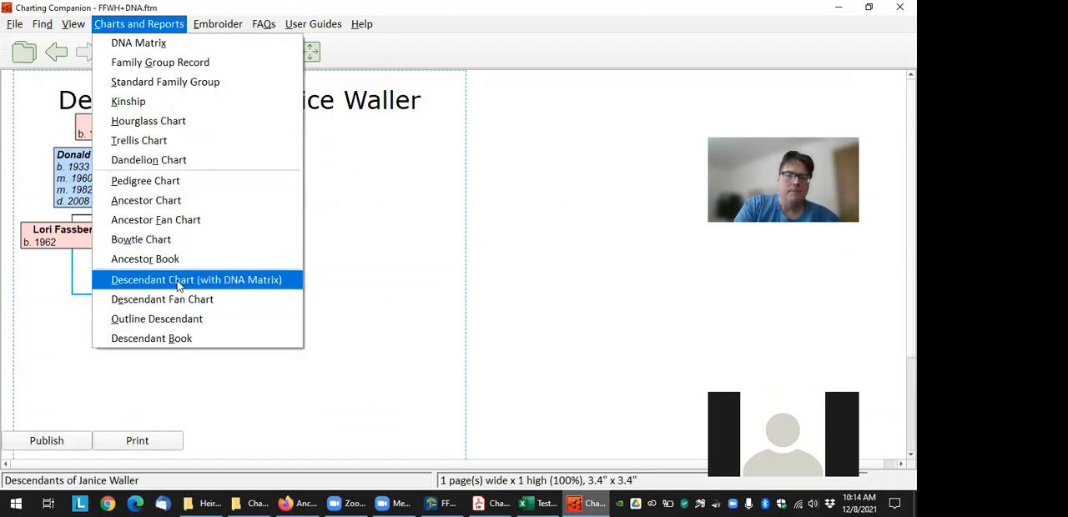
{"action": "left_click", "coordinate": [178, 281]}
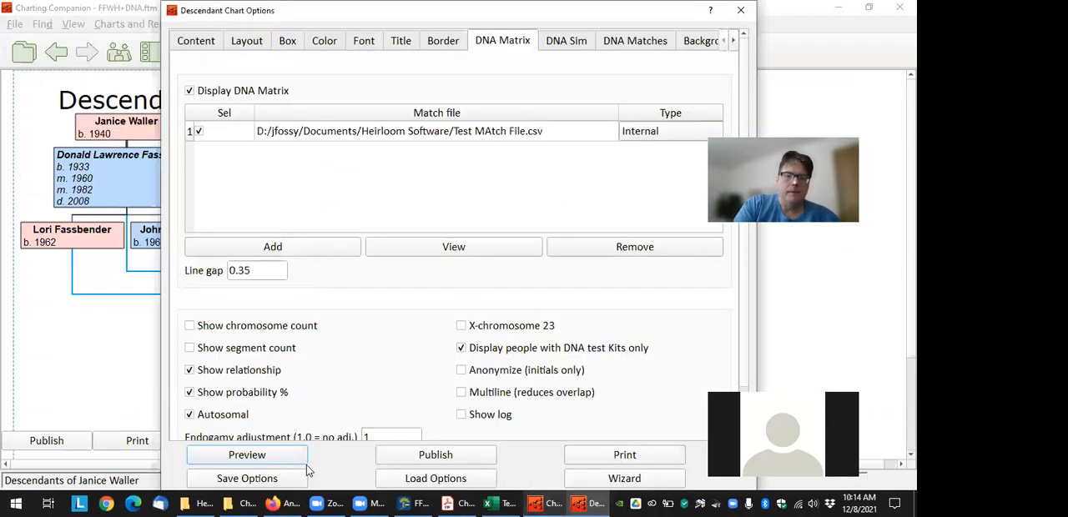
{"action": "left_click", "coordinate": [267, 455]}
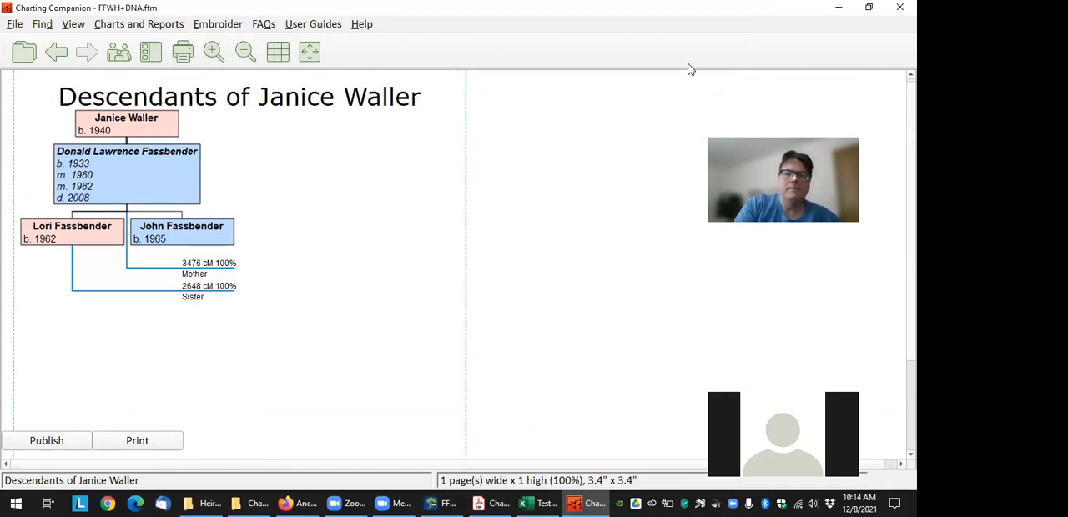
Close Charting Companion and relaunch it for the mother through the export plugin in Family Tree Maker
{"action": "left_click", "coordinate": [899, 7]}
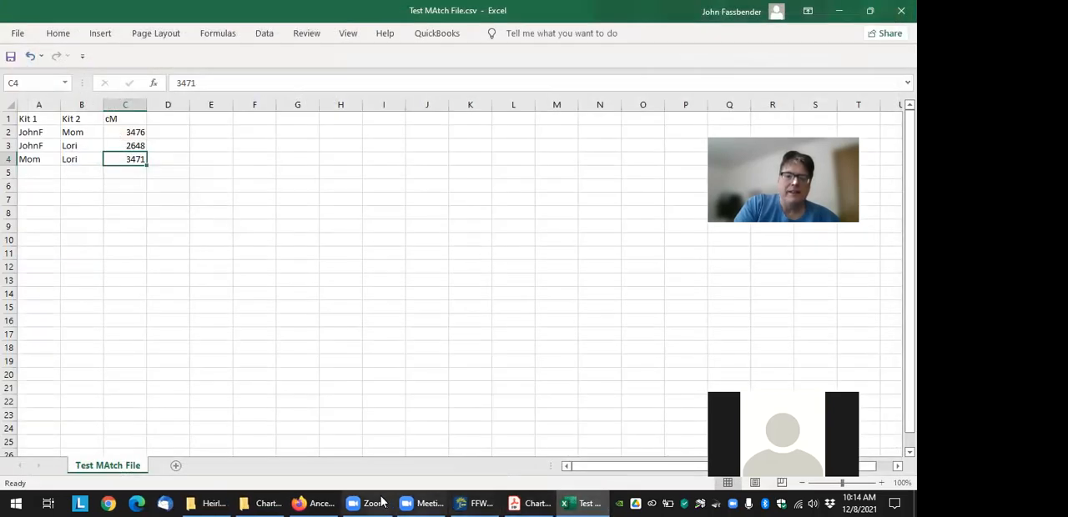
{"action": "left_click", "coordinate": [472, 503]}
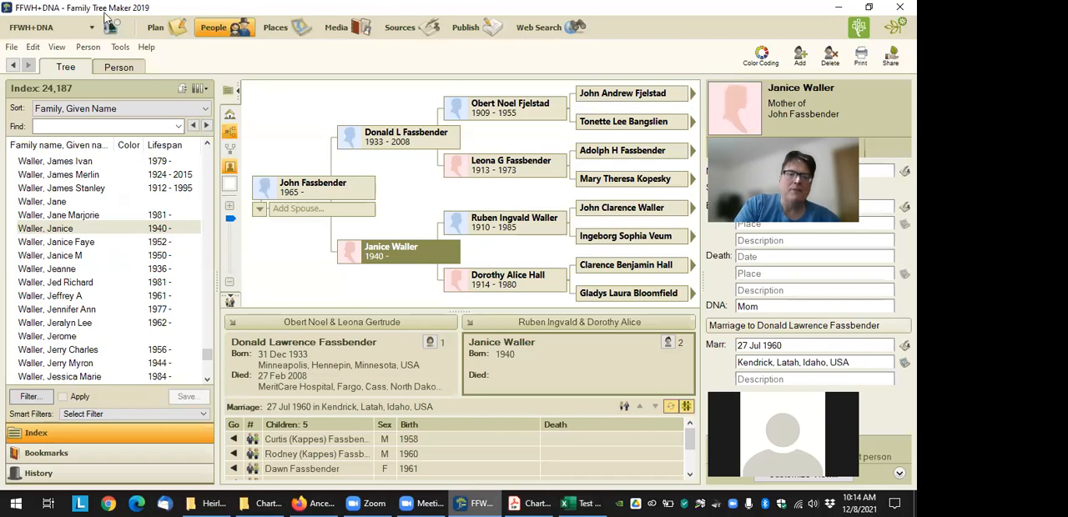
{"action": "left_click", "coordinate": [120, 48]}
{"action": "mouse_move", "coordinate": [241, 206]}
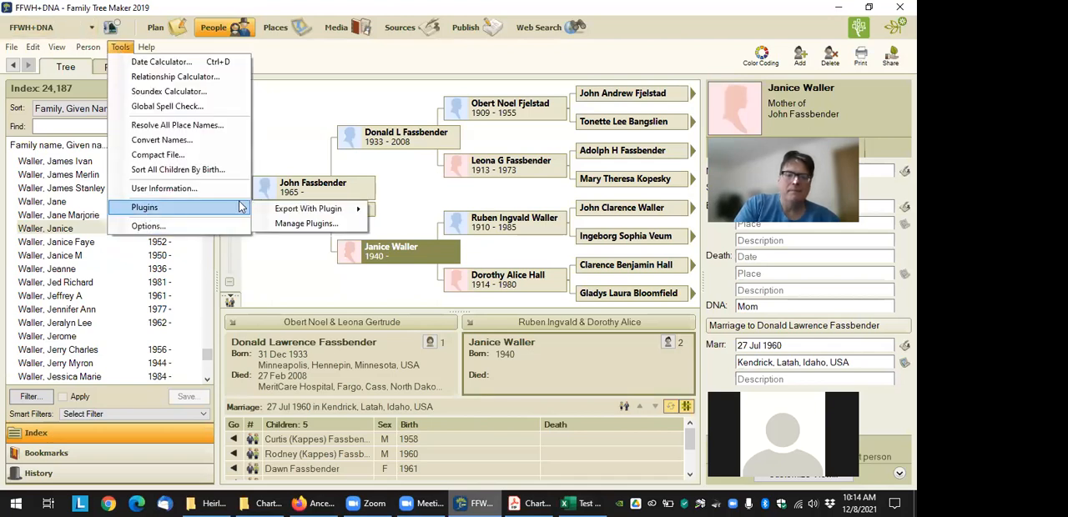
{"action": "left_click", "coordinate": [507, 229]}
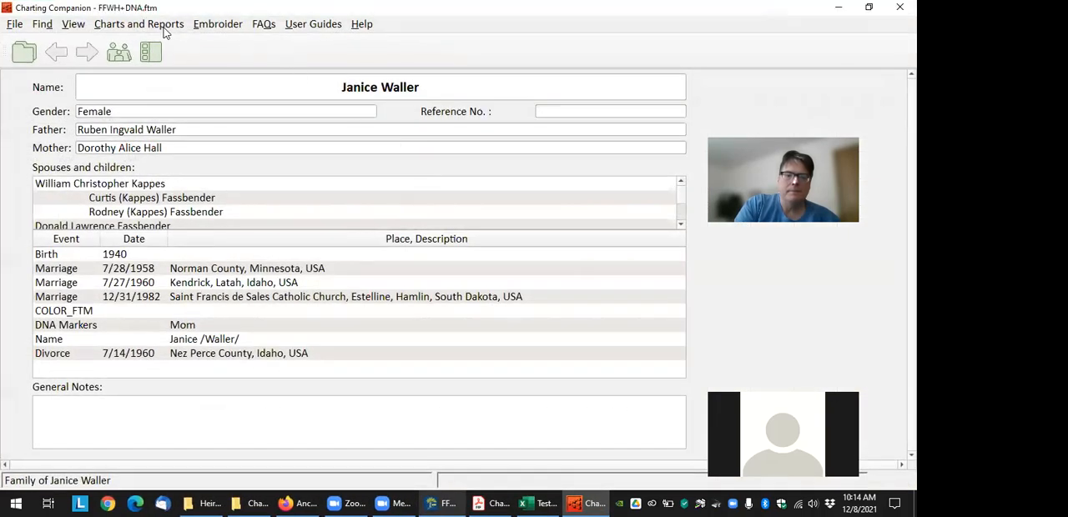
Preview the Descendant Chart (with DNA Matrix) in the relaunched program and examine the mother-daughter match on the chart
{"action": "left_click", "coordinate": [157, 27]}
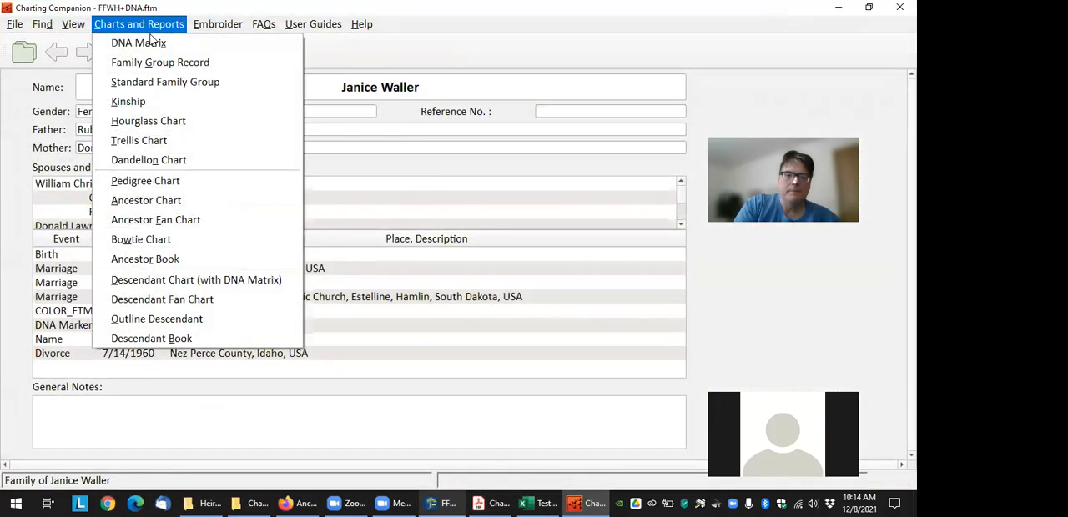
{"action": "left_click", "coordinate": [191, 280]}
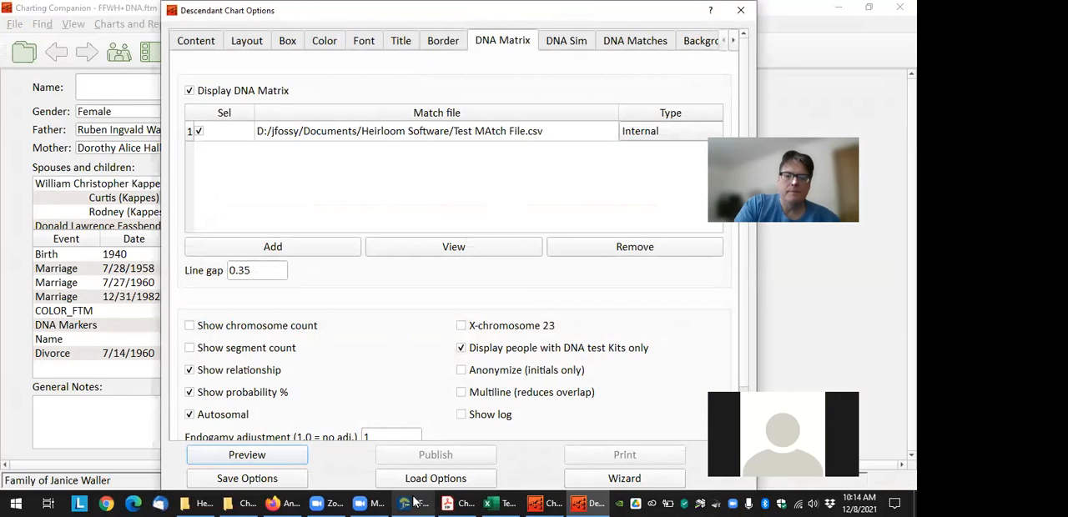
{"action": "left_click", "coordinate": [247, 455]}
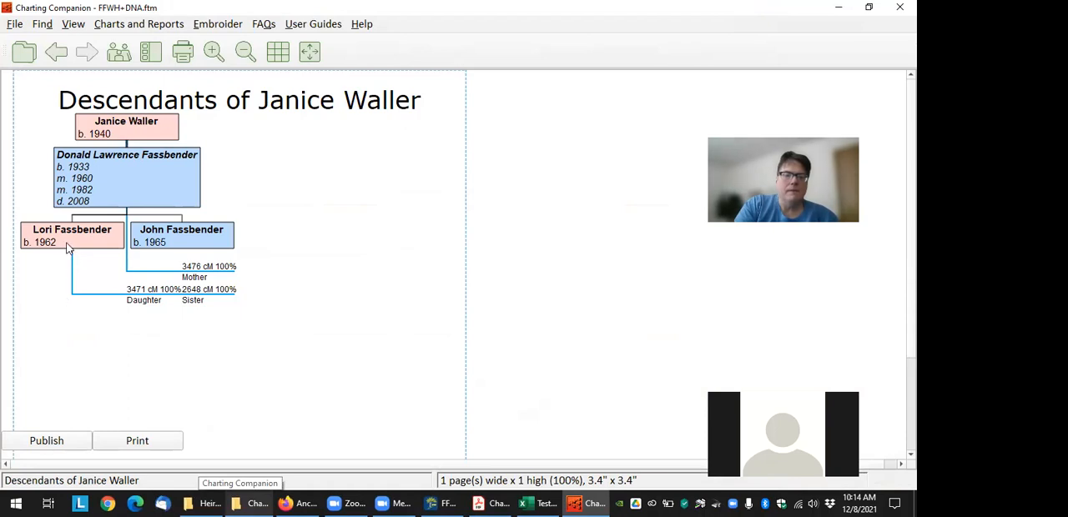
{"action": "mouse_move", "coordinate": [131, 304]}
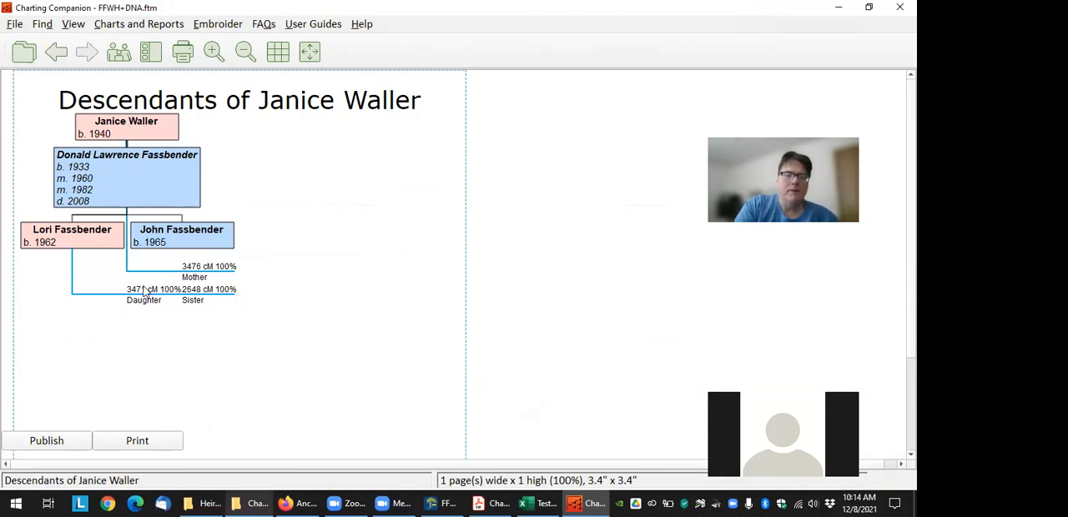
{"action": "mouse_move", "coordinate": [203, 302]}
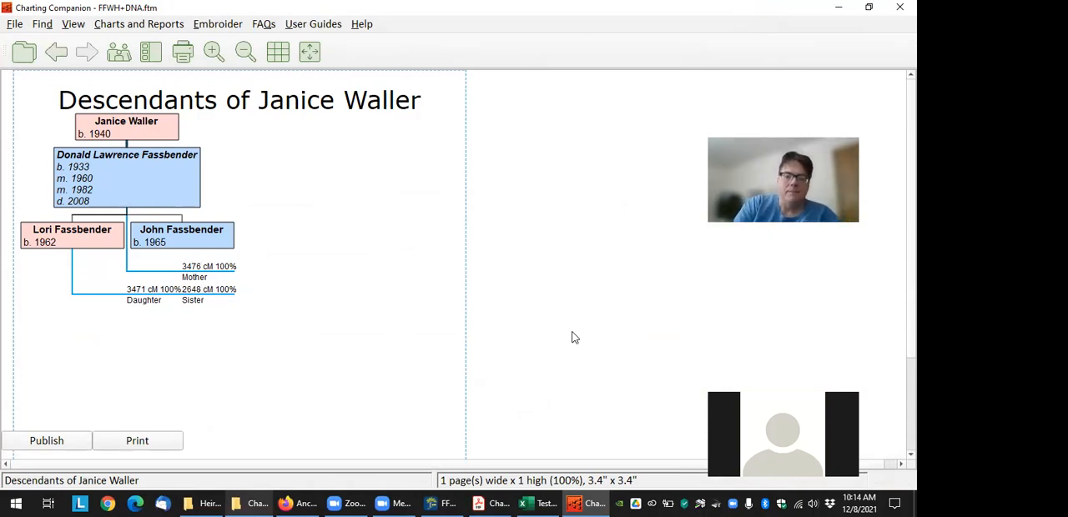
Switch to Test MAtch File.csv in Excel, look over the kit pair rows and close the workbook
{"action": "left_click", "coordinate": [535, 503]}
{"action": "left_click", "coordinate": [28, 169]}
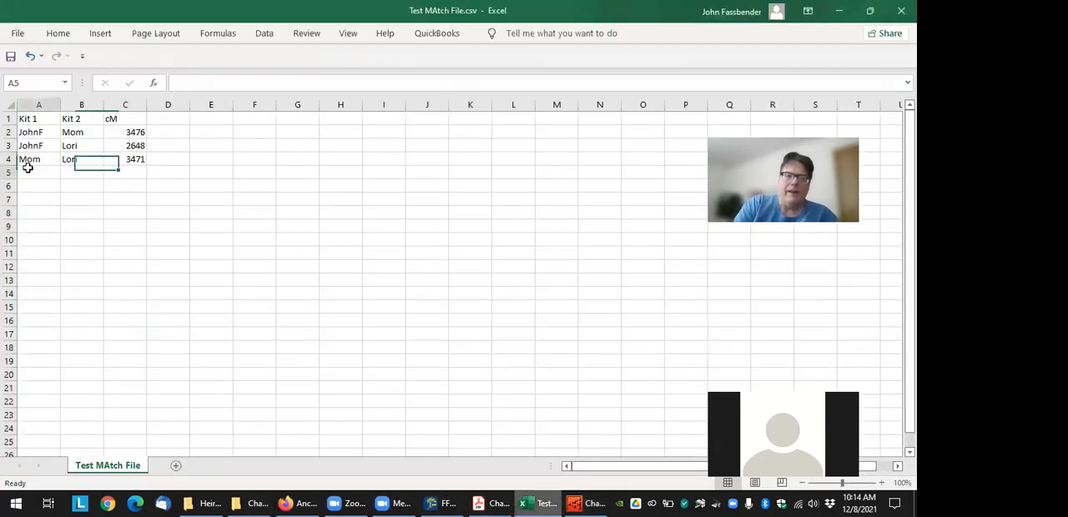
{"action": "left_click", "coordinate": [86, 165]}
{"action": "left_click", "coordinate": [81, 171]}
{"action": "left_click", "coordinate": [24, 170]}
{"action": "left_click", "coordinate": [79, 173]}
{"action": "left_click", "coordinate": [94, 225]}
{"action": "left_click", "coordinate": [132, 160]}
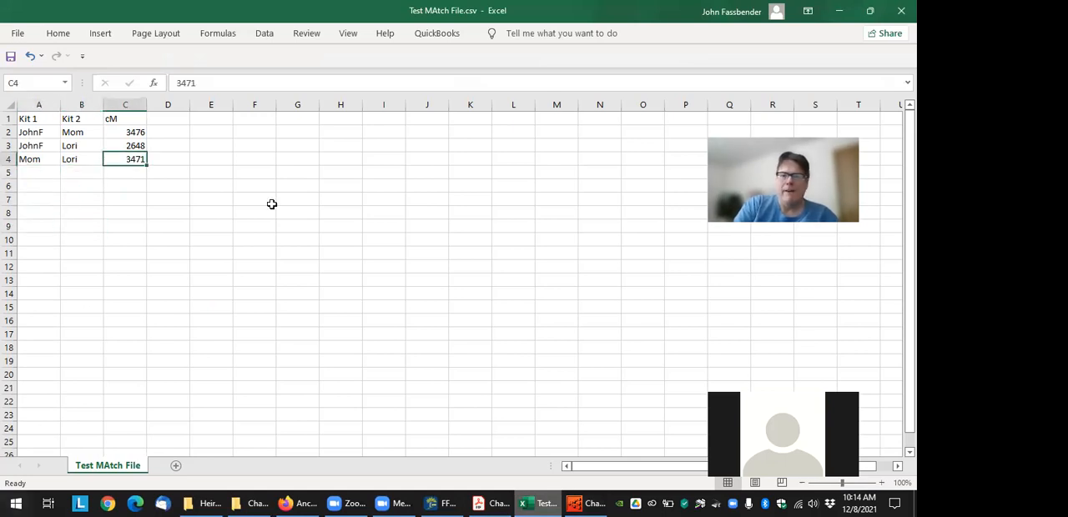
{"action": "left_click", "coordinate": [899, 15]}
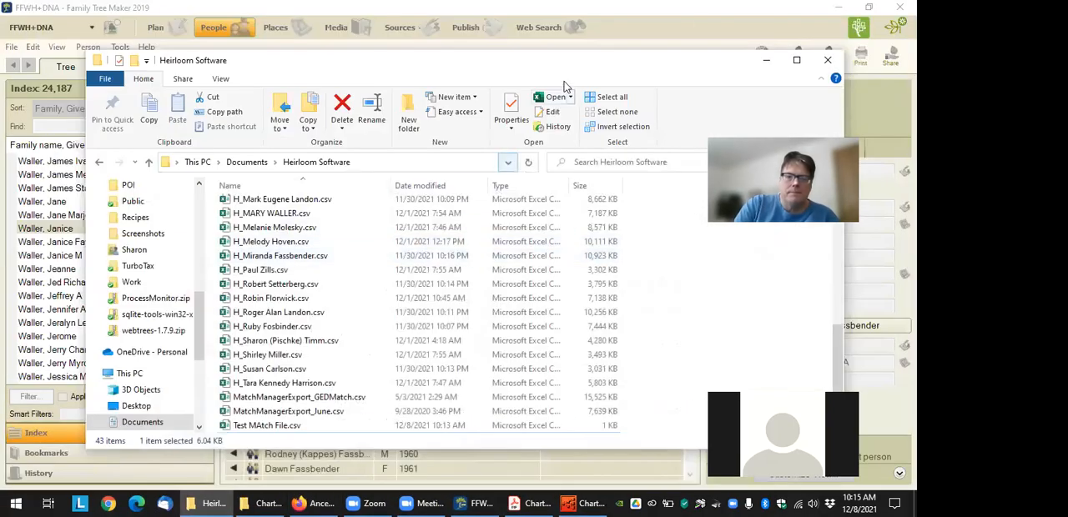
Start DNA Match Manager from the desktop and go to its Sites stage
{"action": "left_click", "coordinate": [915, 503]}
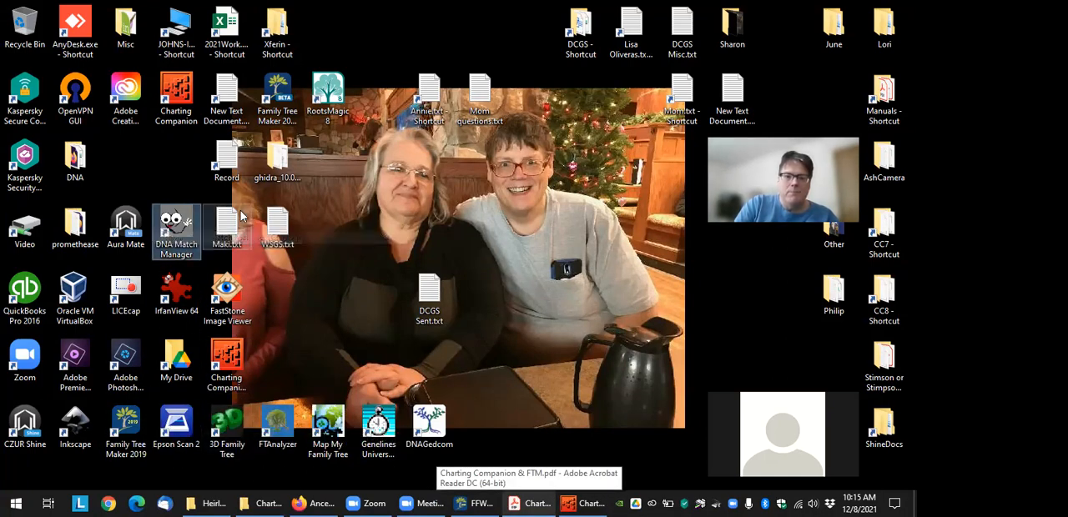
{"action": "double_click", "coordinate": [176, 232]}
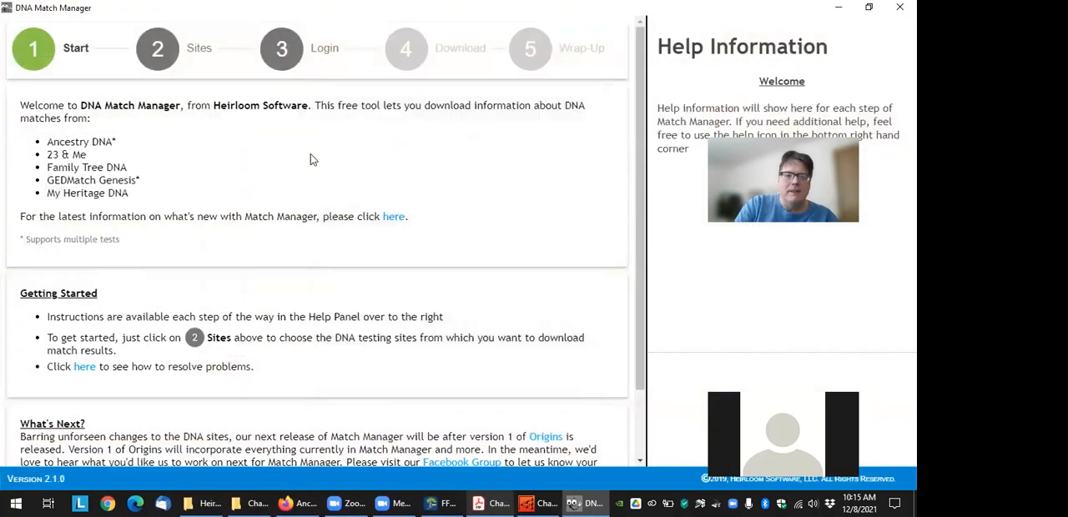
{"action": "left_click", "coordinate": [169, 57]}
Deselect 23 & Me, My Heritage, Family Tree DNA and GEDMatch on the Sites stage so only Ancestry is selected for download
{"action": "scroll", "coordinate": [501, 385], "scroll_direction": "down", "scroll_amount": 1}
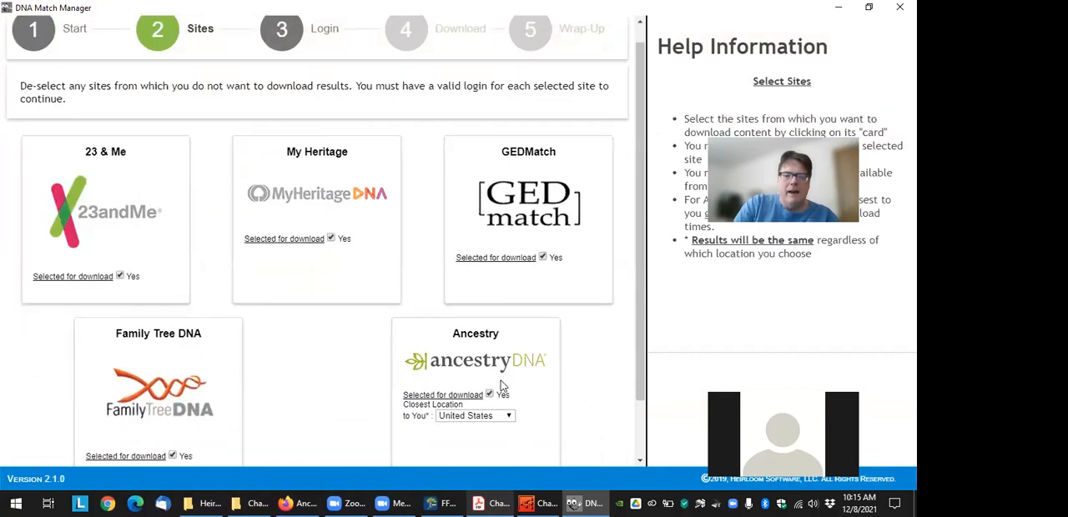
{"action": "scroll", "coordinate": [501, 386], "scroll_direction": "down", "scroll_amount": 1}
{"action": "left_click", "coordinate": [120, 227]}
{"action": "left_click", "coordinate": [331, 191]}
{"action": "scroll", "coordinate": [323, 204], "scroll_direction": "up", "scroll_amount": 1}
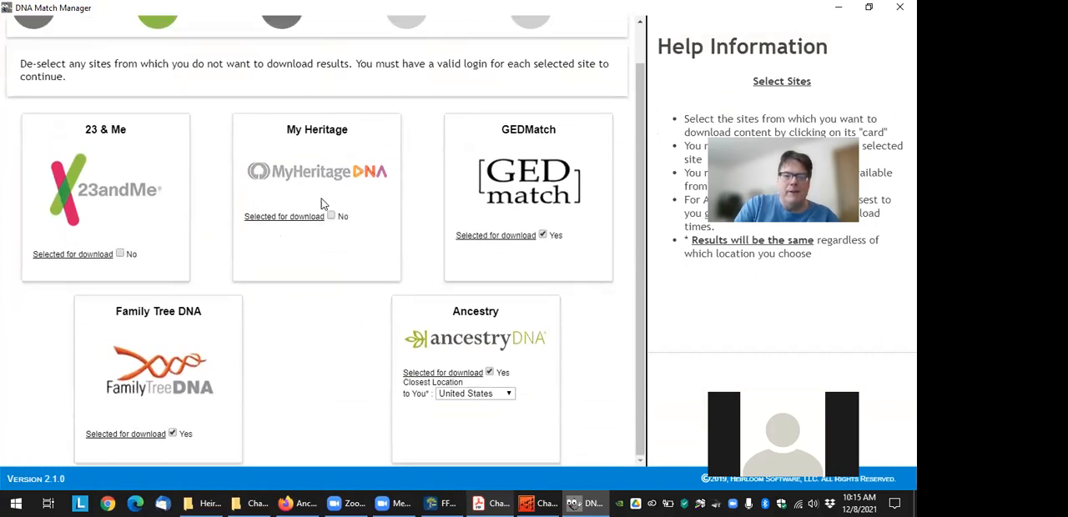
{"action": "left_click", "coordinate": [172, 433]}
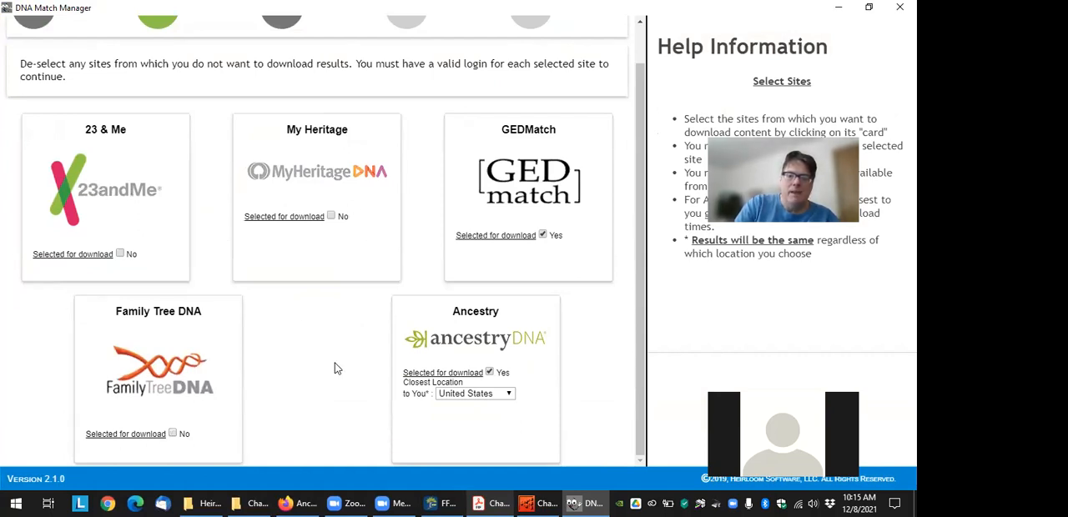
{"action": "left_click", "coordinate": [542, 236]}
Set the closest location for the Ancestry site to Canada
{"action": "left_click", "coordinate": [507, 394]}
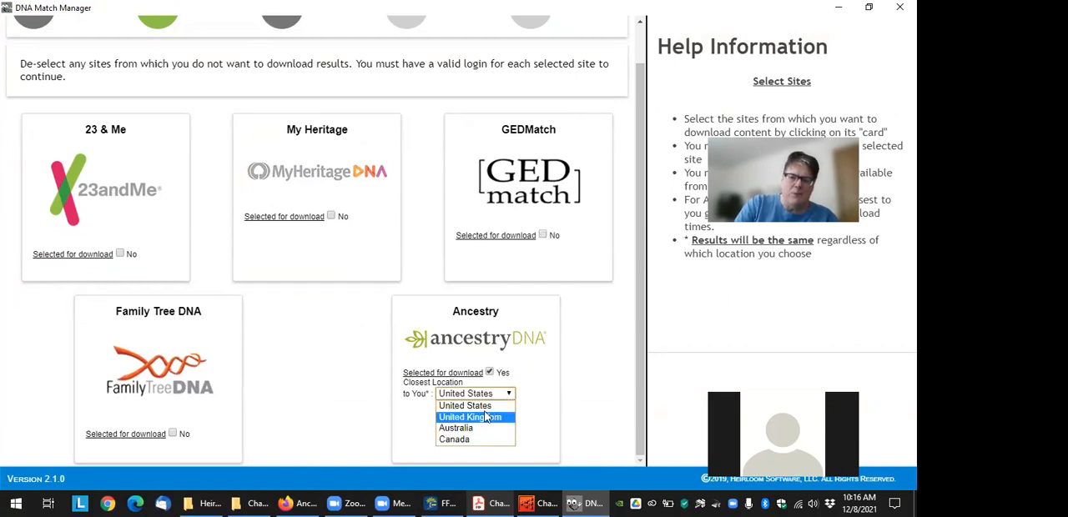
{"action": "left_click", "coordinate": [480, 439]}
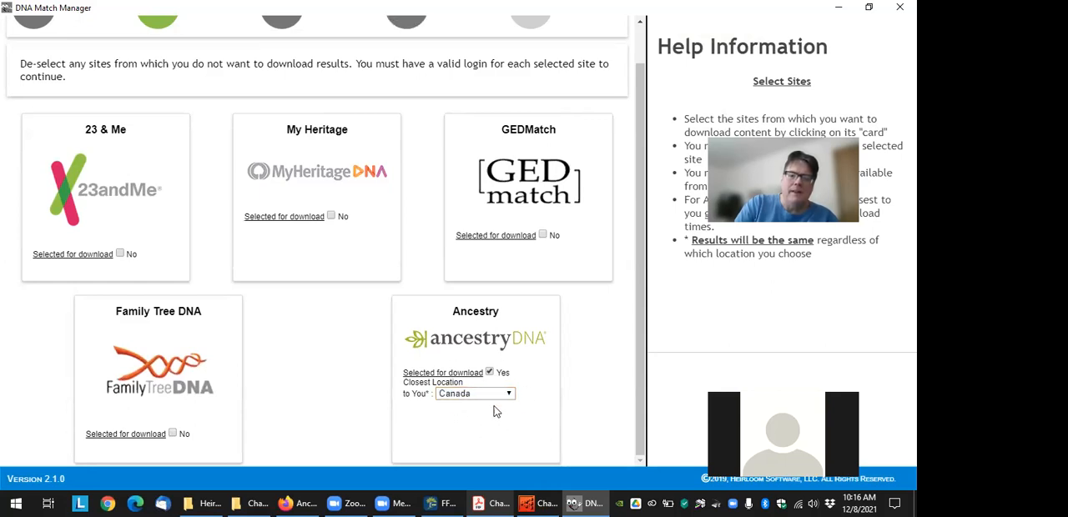
{"action": "scroll", "coordinate": [536, 411], "scroll_direction": "up", "scroll_amount": 1}
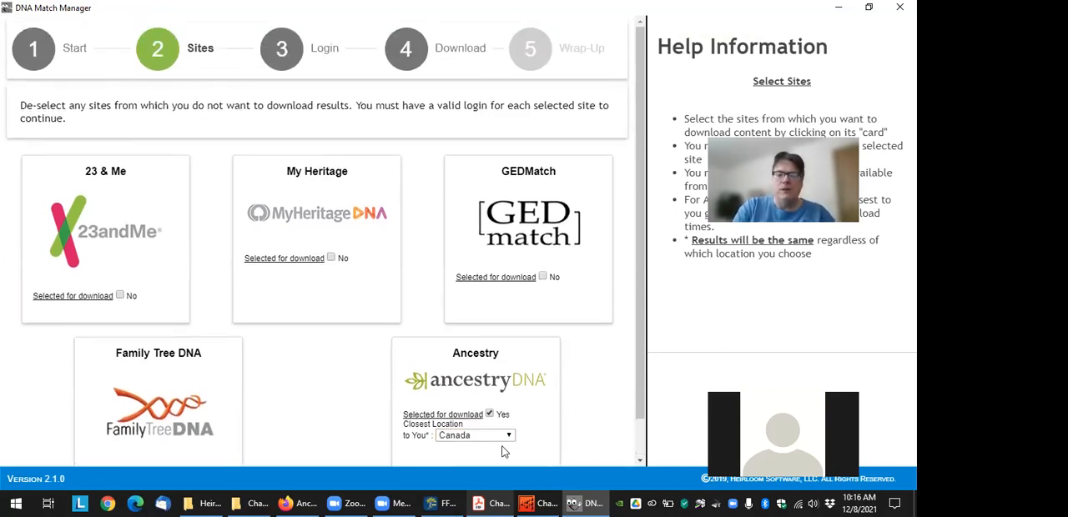
{"action": "left_click", "coordinate": [509, 436]}
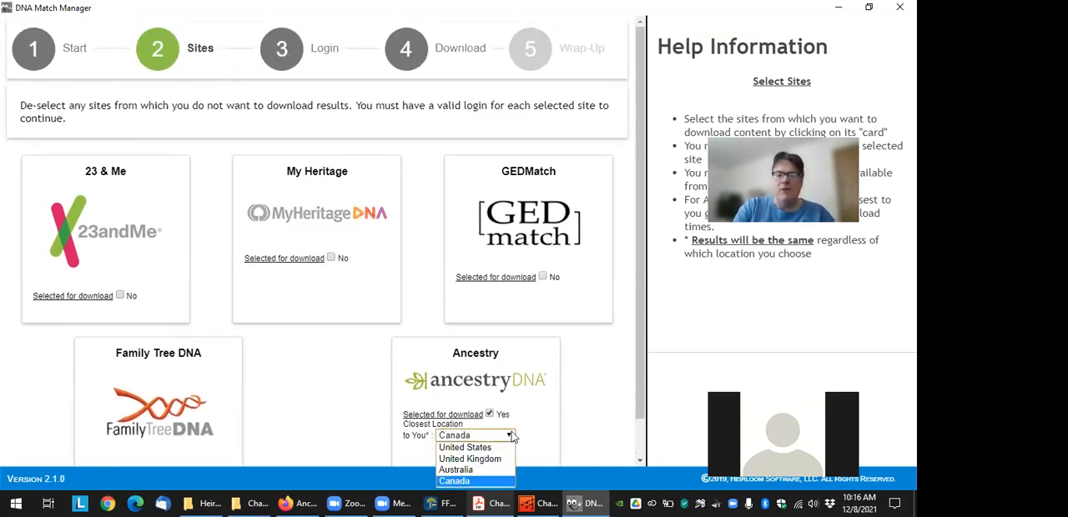
{"action": "left_click", "coordinate": [490, 483]}
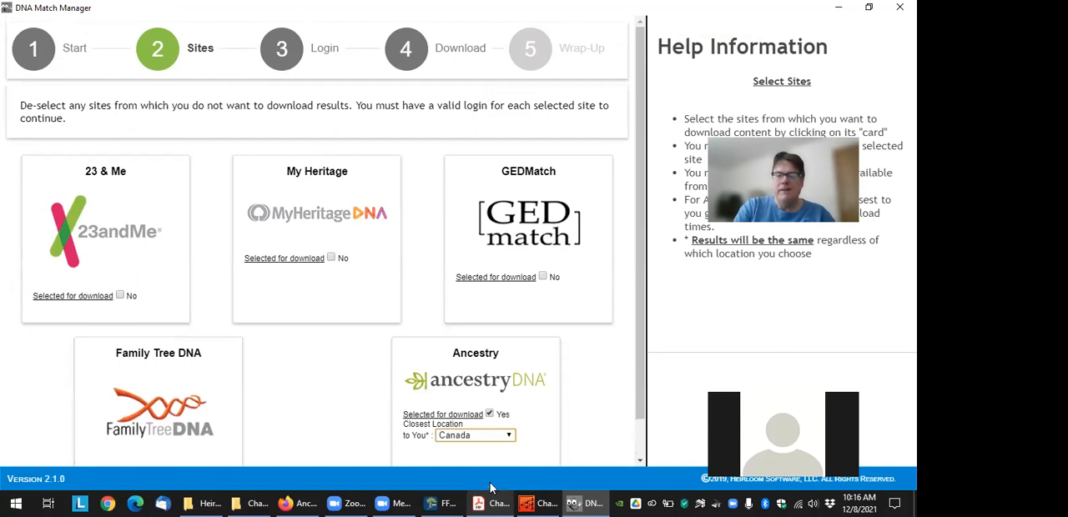
Go through the Login stage to the Download stage and review the minimum cM setting and the available Ancestry tests, keeping all selected
{"action": "left_click", "coordinate": [306, 50]}
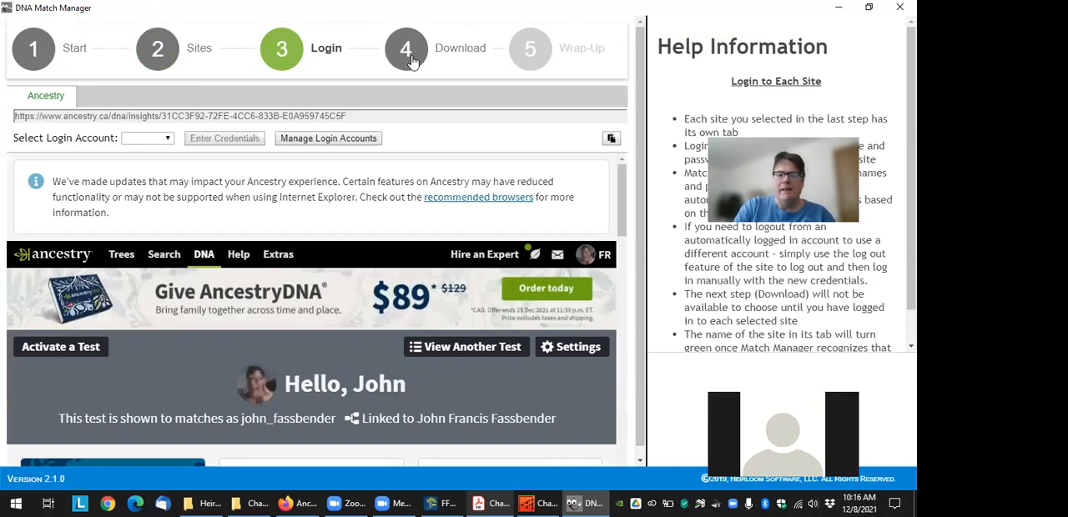
{"action": "left_click", "coordinate": [407, 52]}
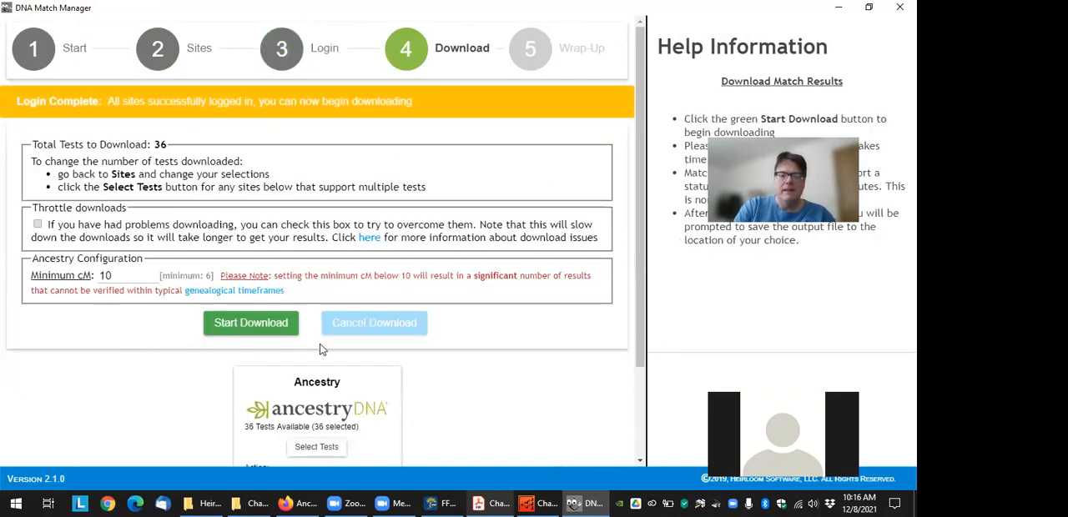
{"action": "scroll", "coordinate": [321, 348], "scroll_direction": "down", "scroll_amount": 3}
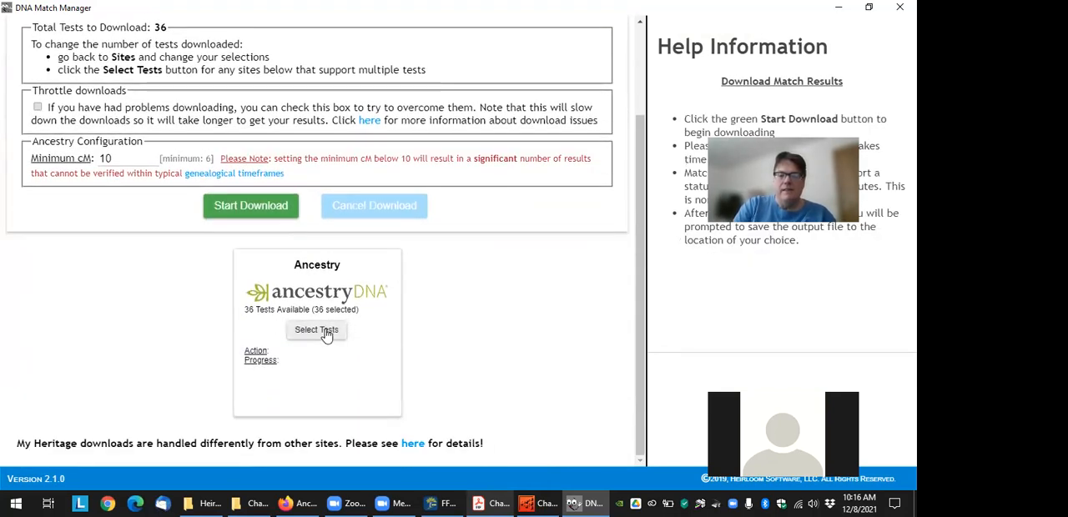
{"action": "double_click", "coordinate": [116, 158]}
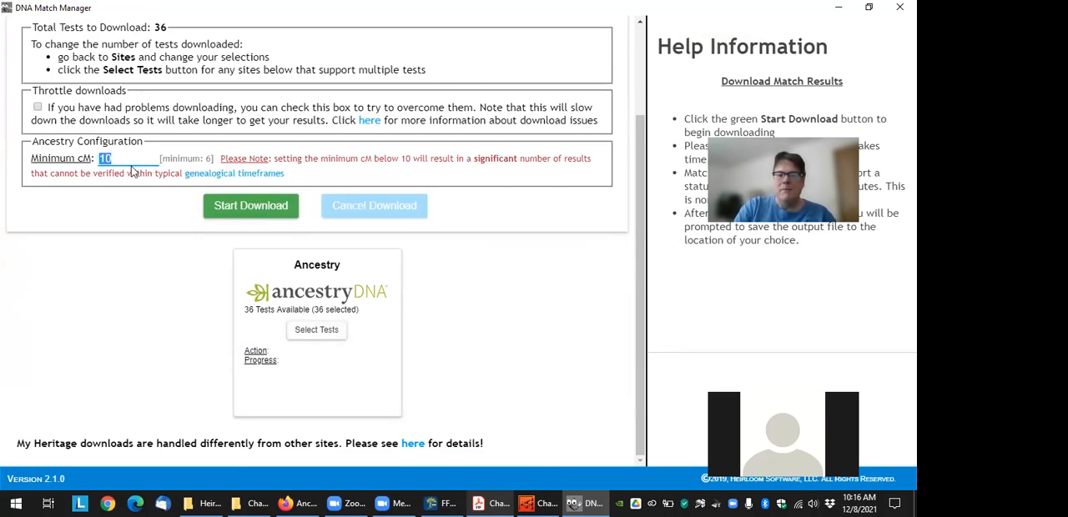
{"action": "left_click", "coordinate": [314, 330]}
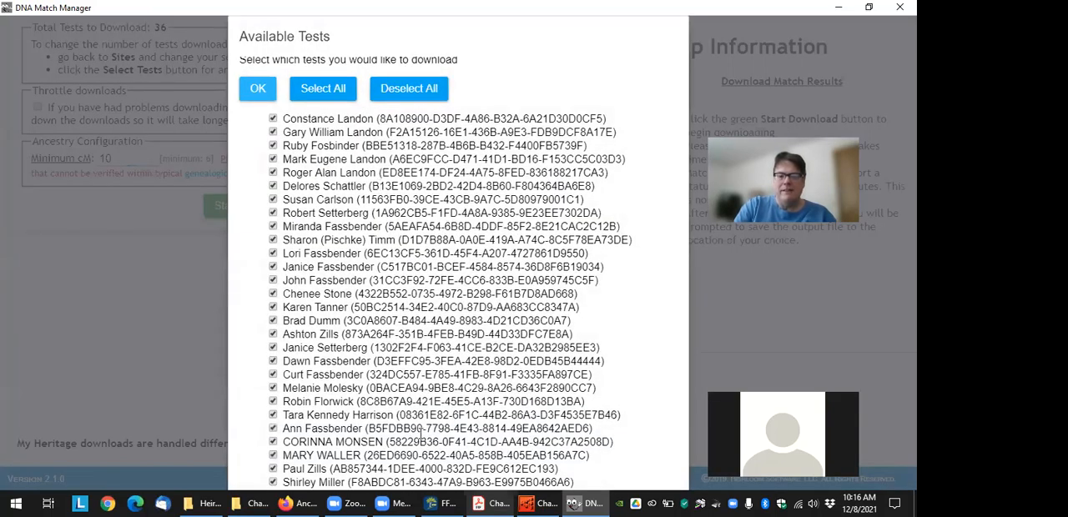
{"action": "left_click", "coordinate": [258, 90]}
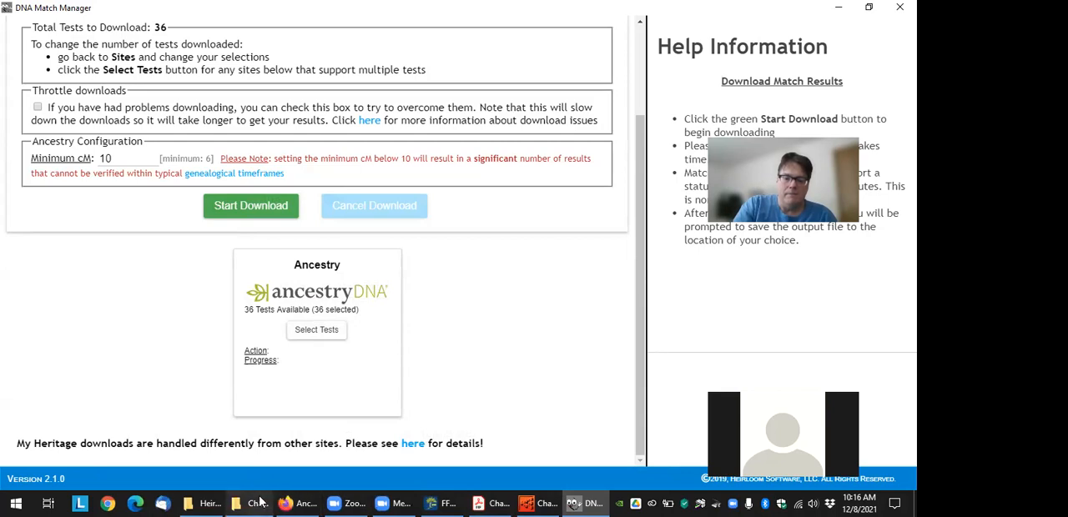
Switch to the Heirloom Software folder in File Explorer, look through the downloaded match files and open the tree's home person's CSV in Excel
{"action": "left_click", "coordinate": [221, 501]}
{"action": "left_click", "coordinate": [307, 421]}
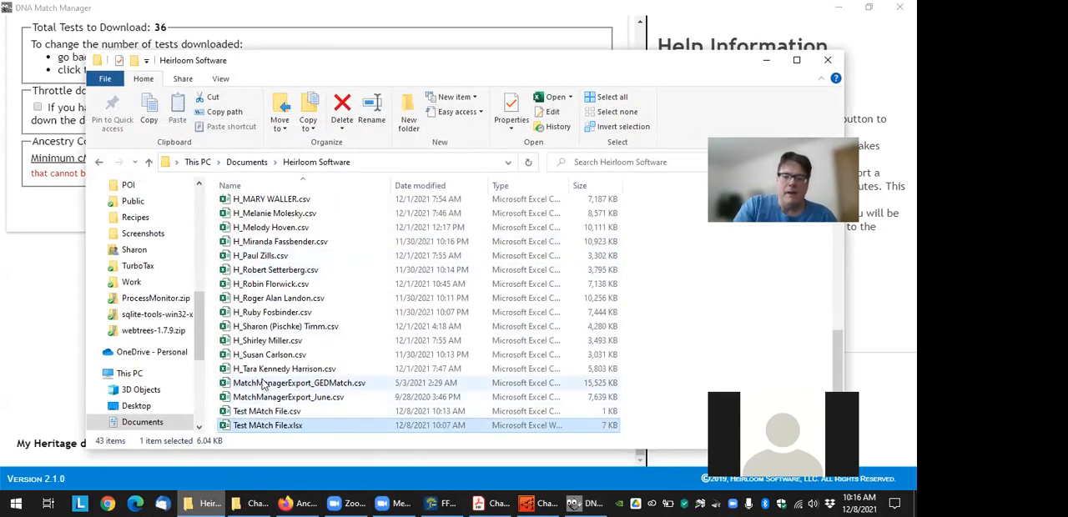
{"action": "left_click", "coordinate": [324, 382]}
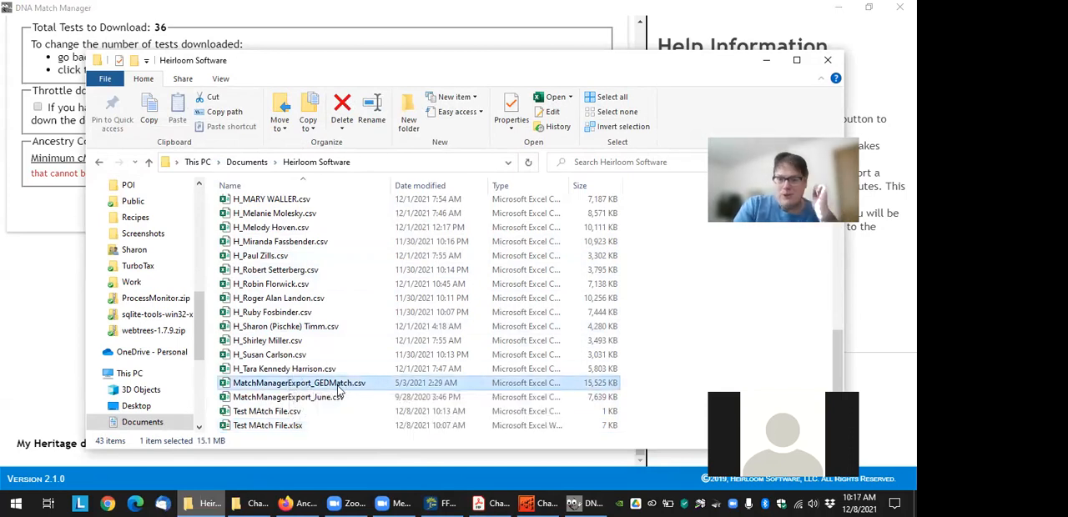
{"action": "scroll", "coordinate": [333, 399], "scroll_direction": "up", "scroll_amount": 5}
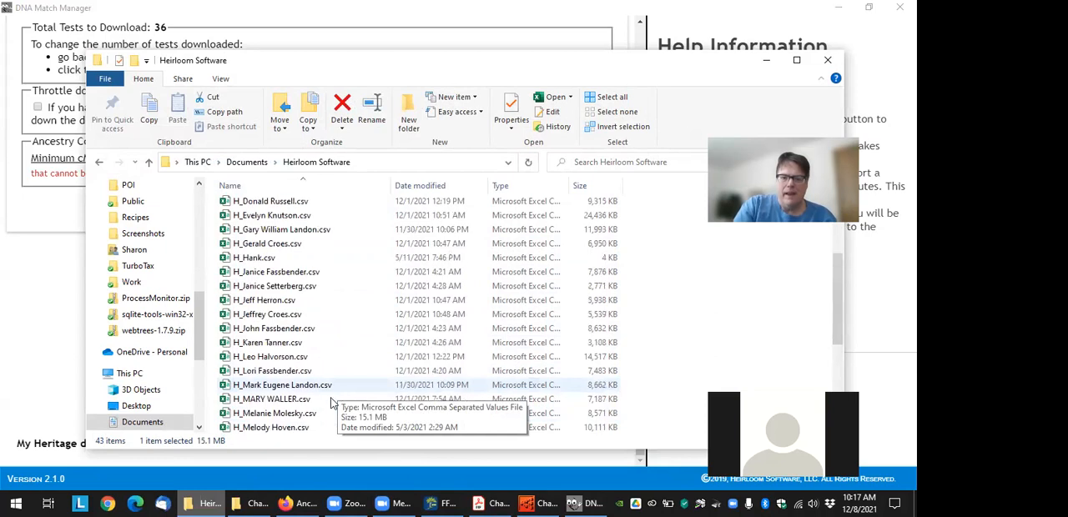
{"action": "scroll", "coordinate": [331, 403], "scroll_direction": "down", "scroll_amount": 5}
{"action": "scroll", "coordinate": [329, 401], "scroll_direction": "up", "scroll_amount": 1}
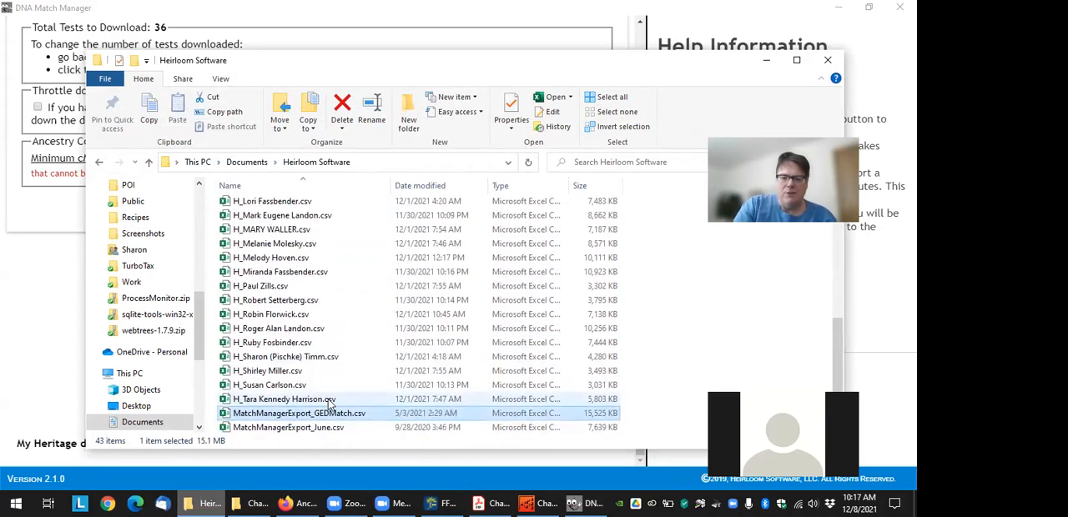
{"action": "scroll", "coordinate": [329, 383], "scroll_direction": "up", "scroll_amount": 9}
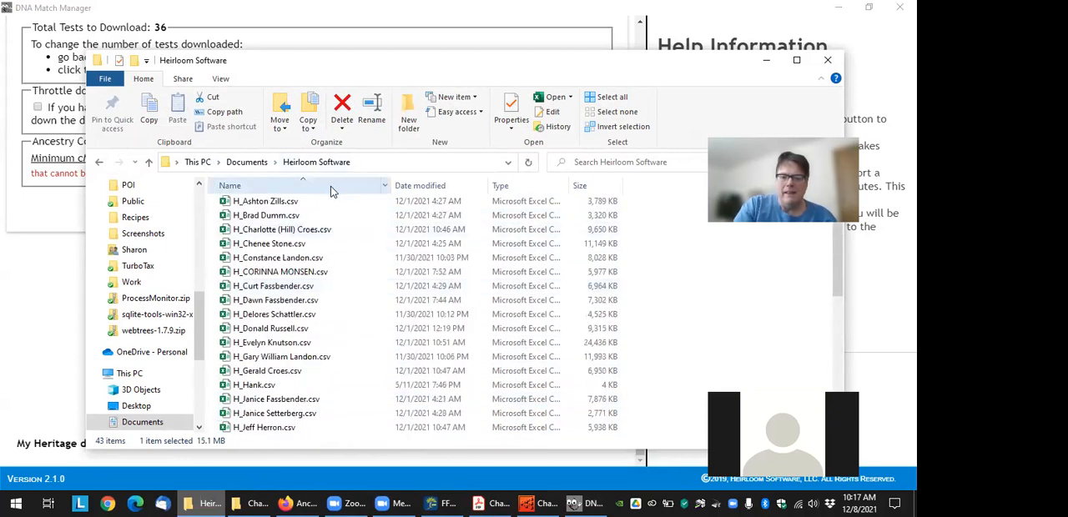
{"action": "scroll", "coordinate": [296, 340], "scroll_direction": "down", "scroll_amount": 4}
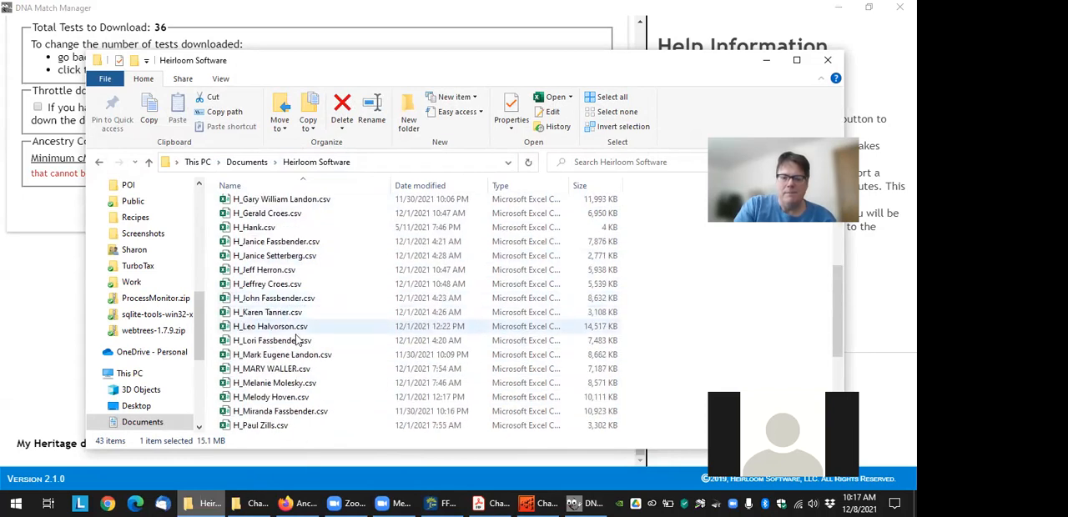
{"action": "left_click", "coordinate": [283, 302]}
{"action": "double_click", "coordinate": [283, 302]}
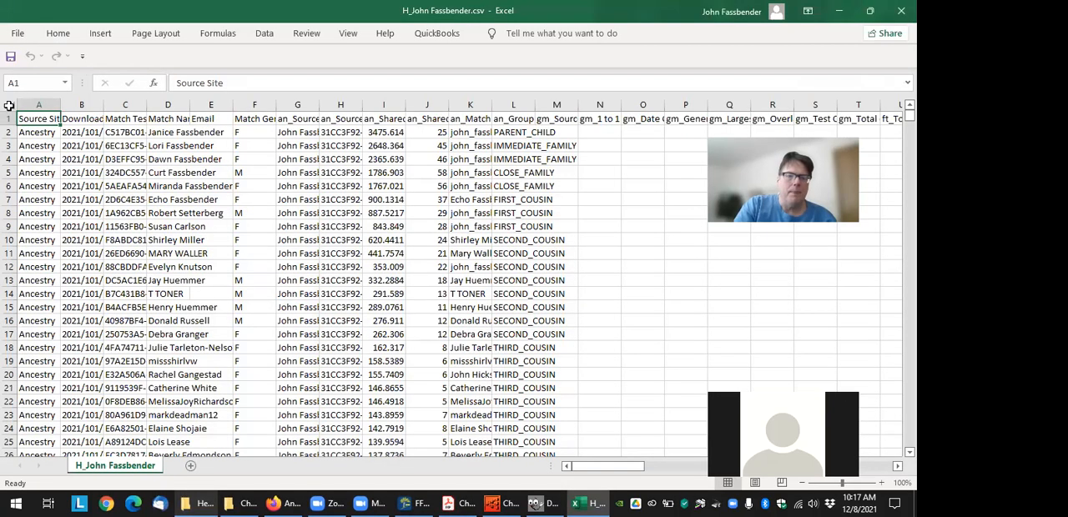
Auto-fit all columns of the match sheet and examine the Match Test ID and Match Name entries
{"action": "left_click", "coordinate": [9, 105]}
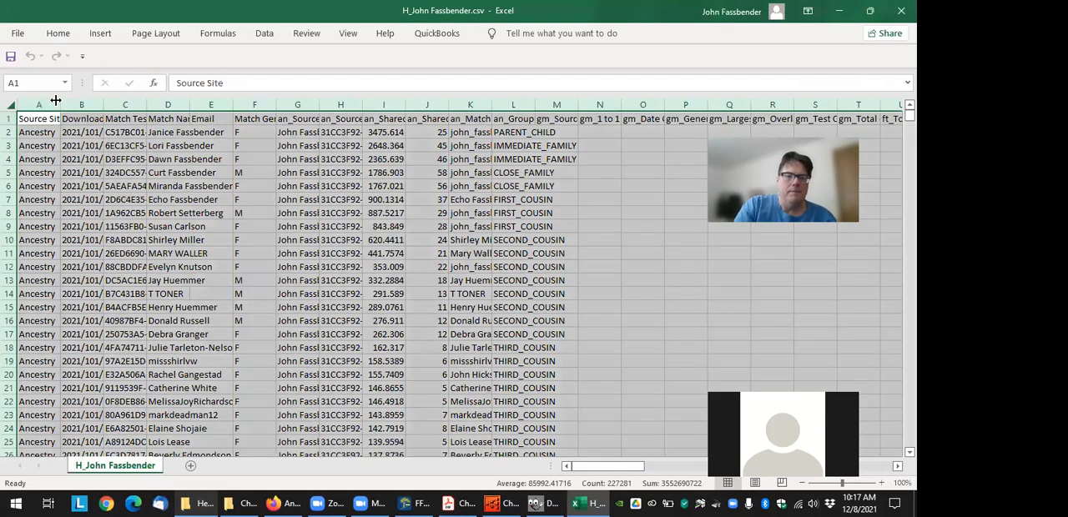
{"action": "double_click", "coordinate": [56, 101]}
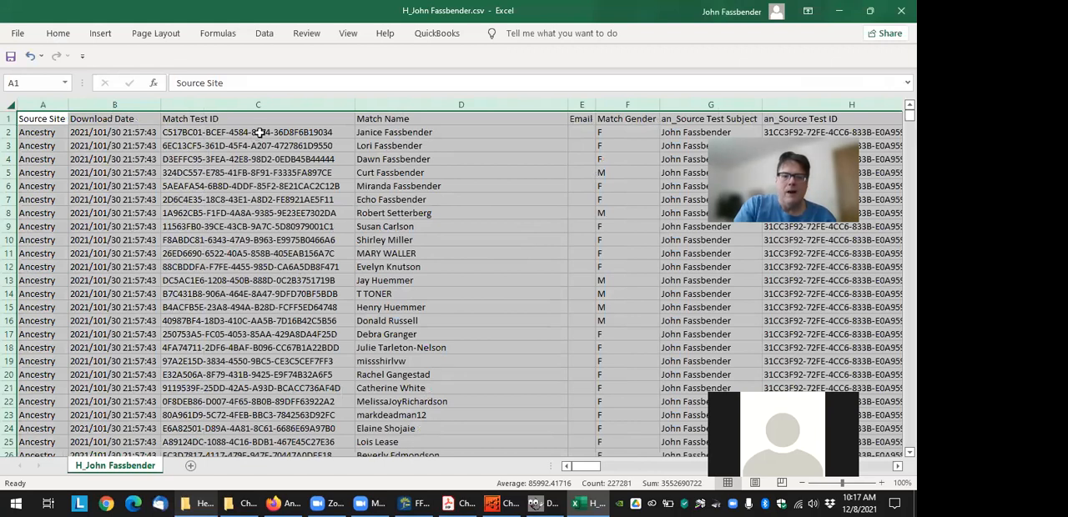
{"action": "left_click_drag", "start_coordinate": [273, 129], "coordinate": [245, 438]}
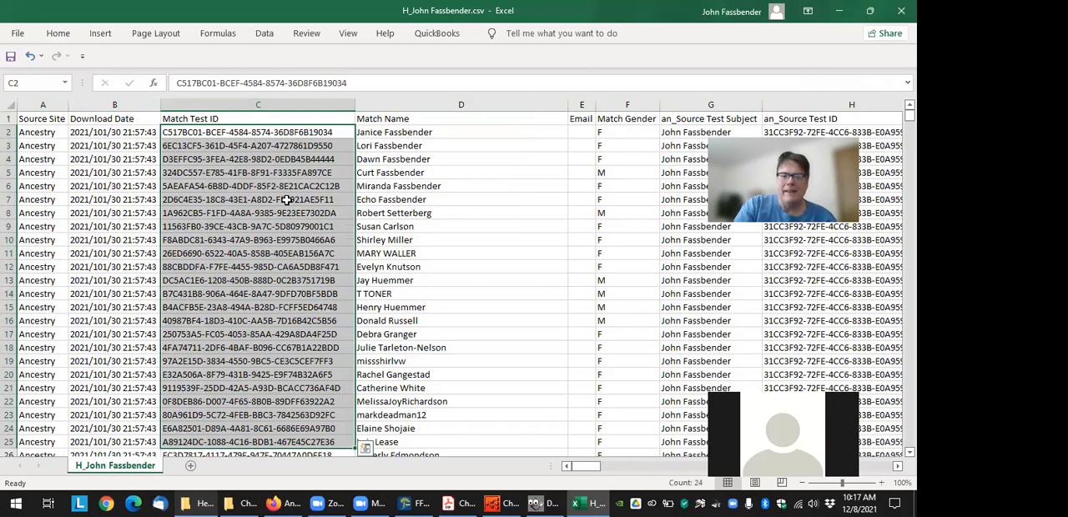
{"action": "scroll", "coordinate": [263, 195], "scroll_direction": "down", "scroll_amount": 5}
{"action": "scroll", "coordinate": [264, 195], "scroll_direction": "up", "scroll_amount": 5}
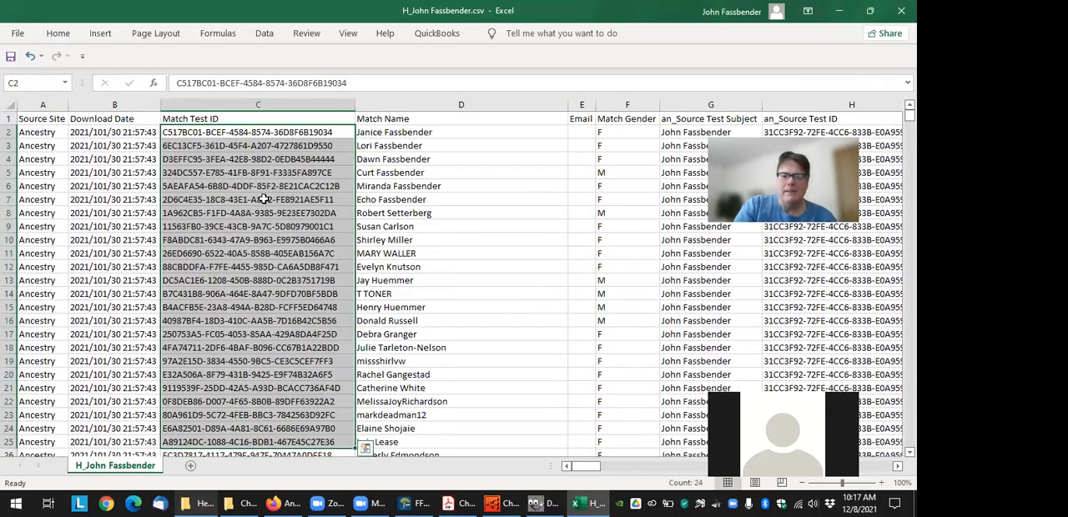
{"action": "left_click", "coordinate": [430, 133]}
{"action": "left_click", "coordinate": [300, 136]}
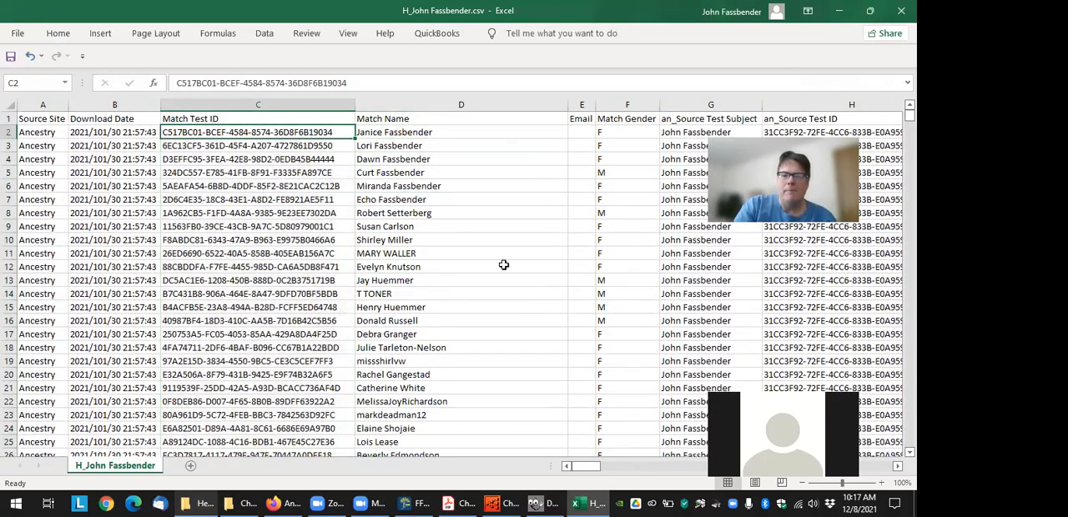
Check the an_Source Test ID column across the match rows and copy the ID in cell H2
{"action": "left_click_drag", "start_coordinate": [588, 466], "coordinate": [605, 471]}
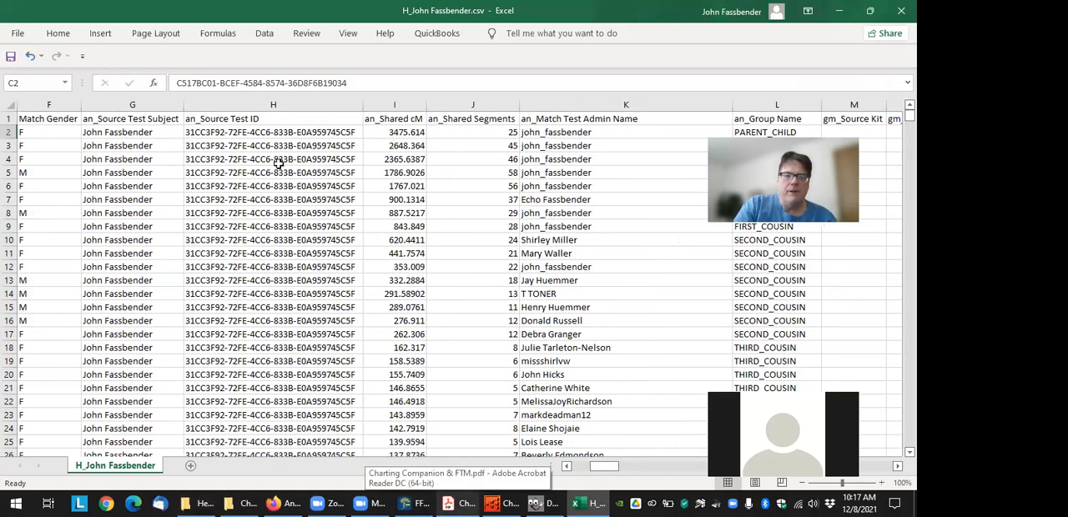
{"action": "left_click", "coordinate": [255, 131]}
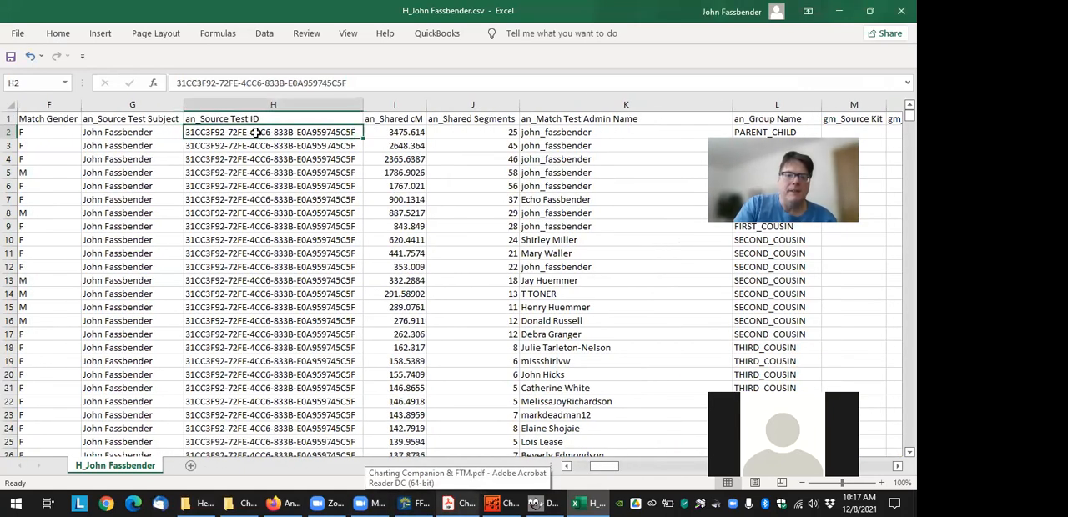
{"action": "scroll", "coordinate": [286, 218], "scroll_direction": "down", "scroll_amount": 12}
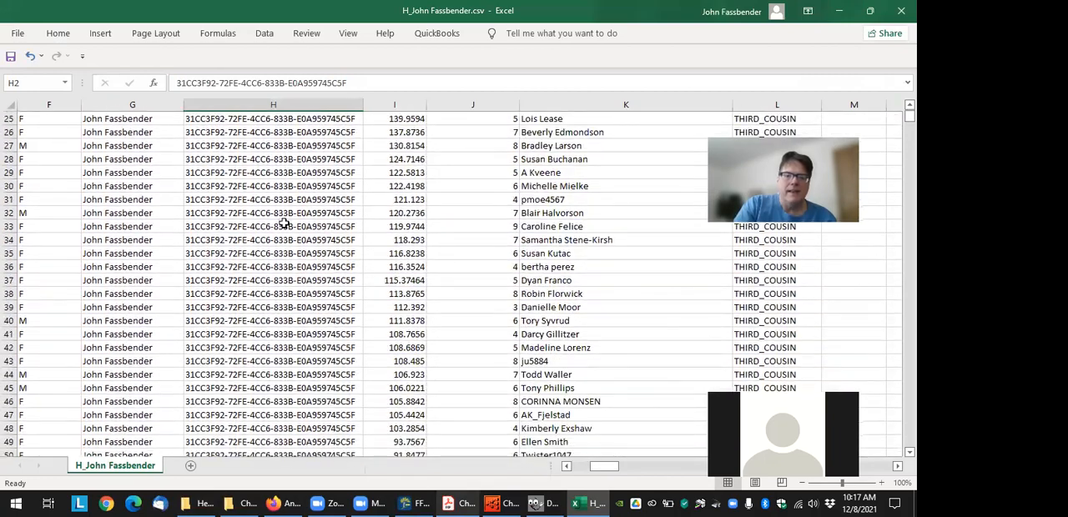
{"action": "scroll", "coordinate": [263, 277], "scroll_direction": "down", "scroll_amount": 5}
{"action": "scroll", "coordinate": [263, 279], "scroll_direction": "up", "scroll_amount": 18}
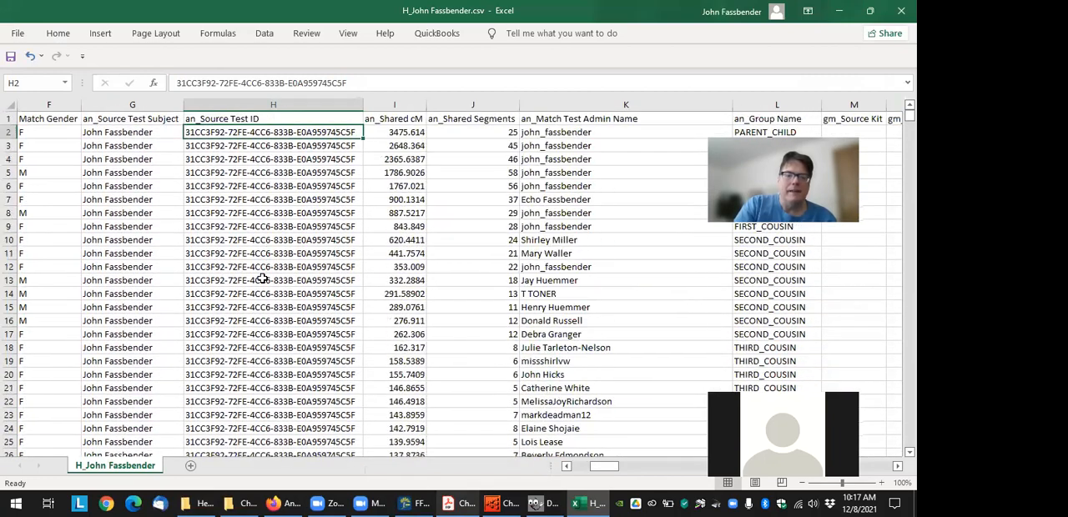
{"action": "left_click_drag", "start_coordinate": [602, 469], "coordinate": [595, 471]}
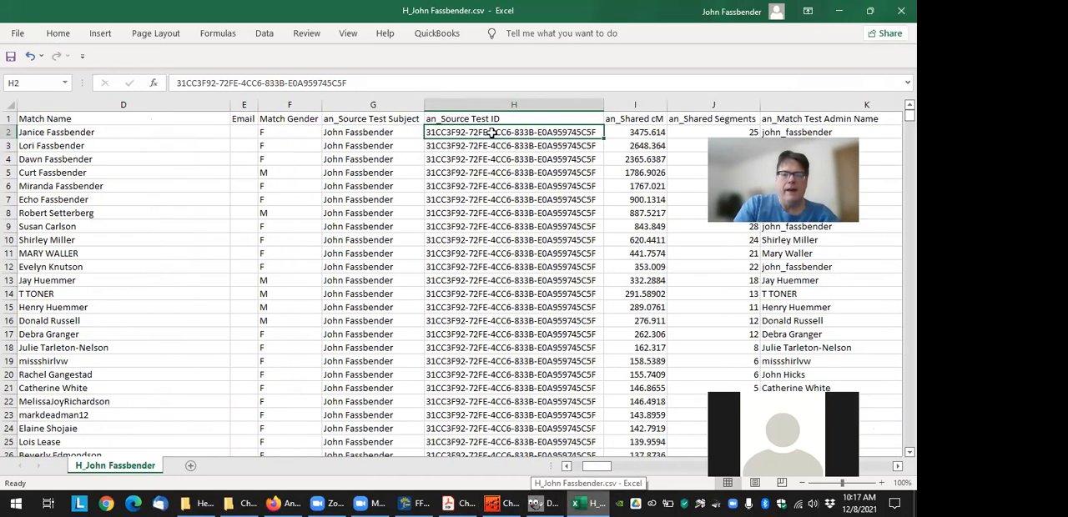
{"action": "key", "text": "ctrl+c"}
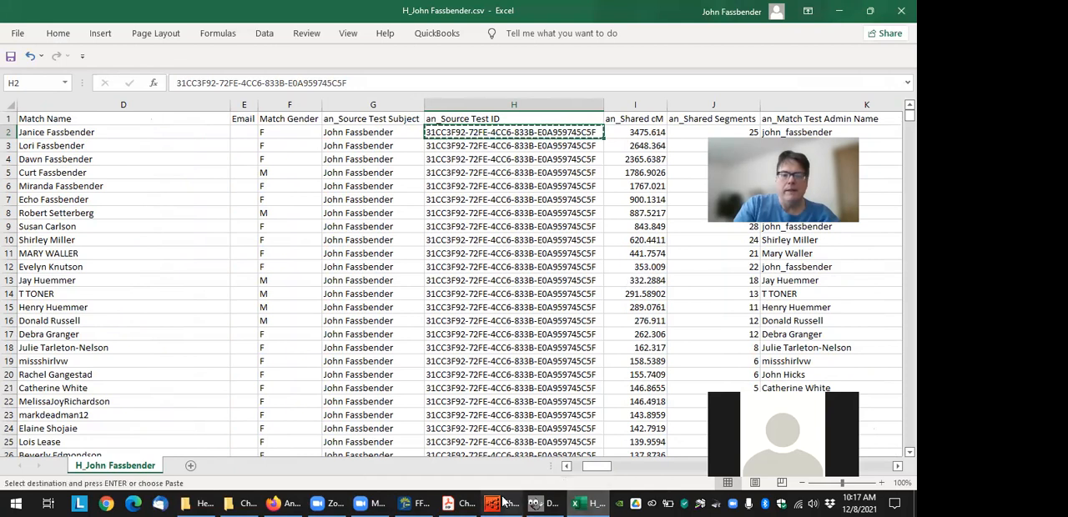
Close the Charting Companion window with the mother's descendant chart and return to Family Tree Maker
{"action": "left_click", "coordinate": [415, 502]}
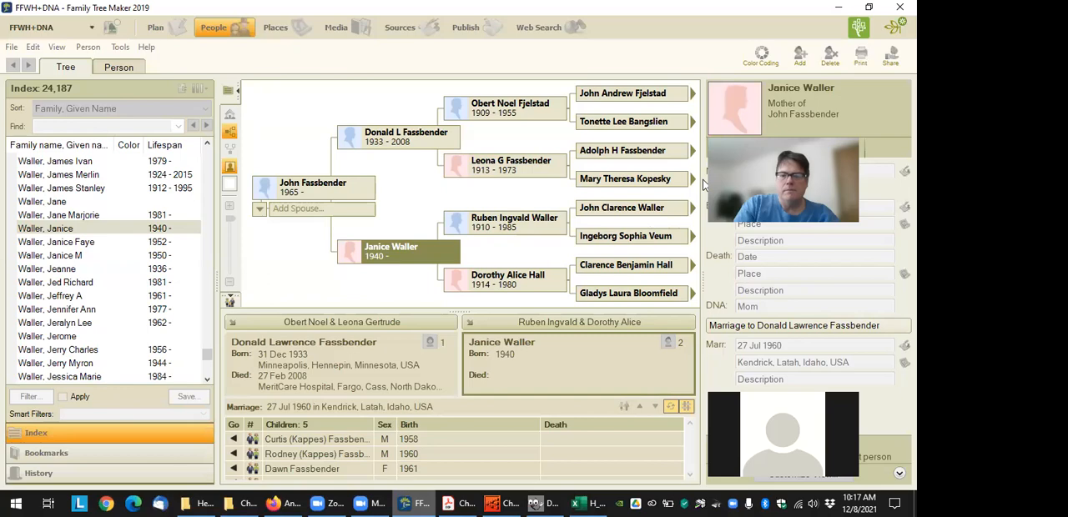
{"action": "left_click", "coordinate": [501, 501]}
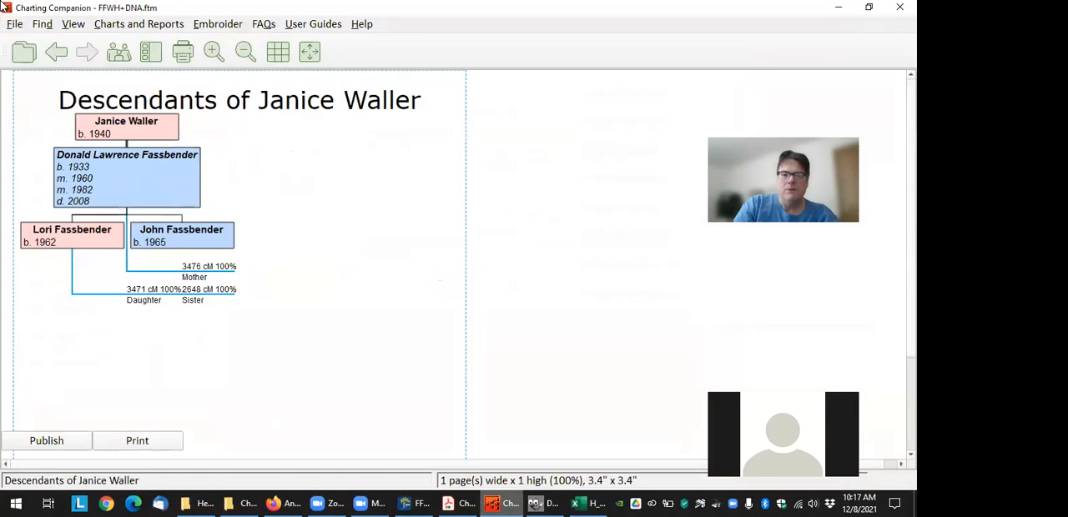
{"action": "left_click", "coordinate": [899, 7]}
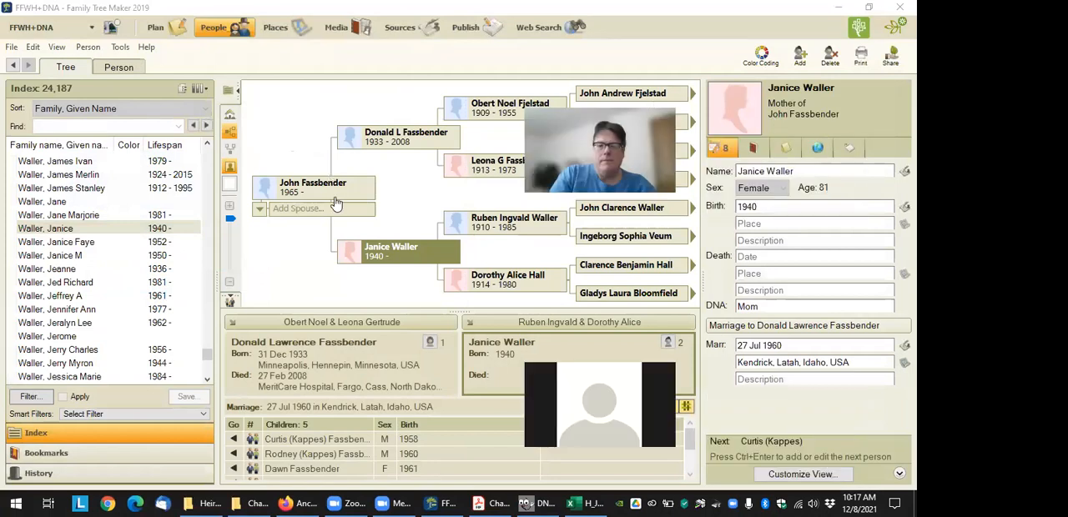
Paste the copied source test ID into the home person's DNA field
{"action": "double_click", "coordinate": [744, 309]}
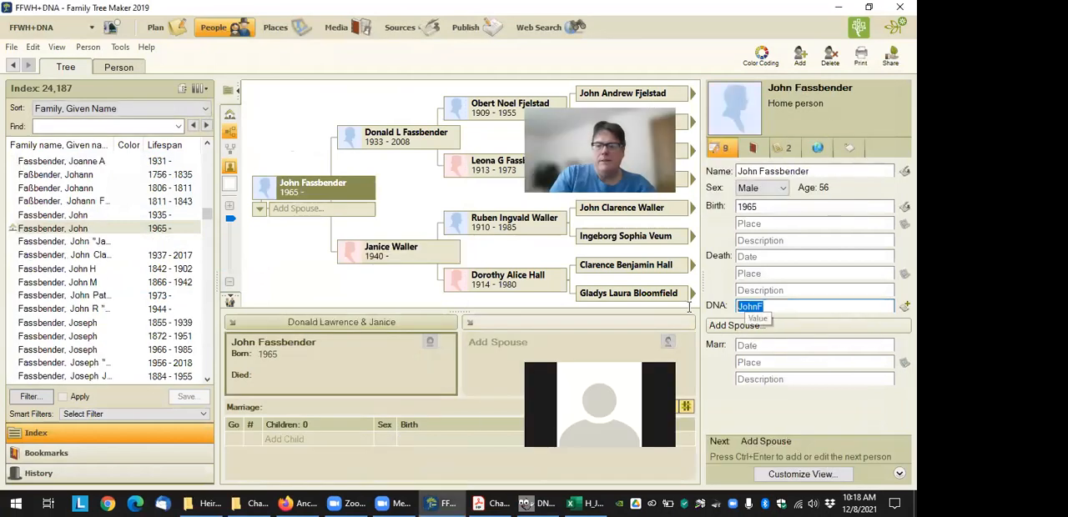
{"action": "key", "text": "ctrl+v"}
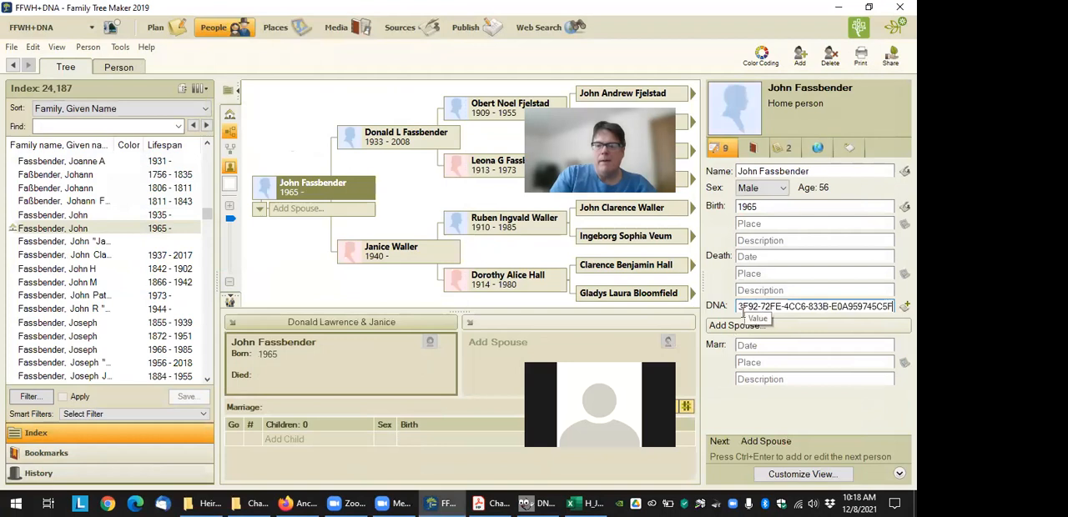
{"action": "key", "text": "Tab"}
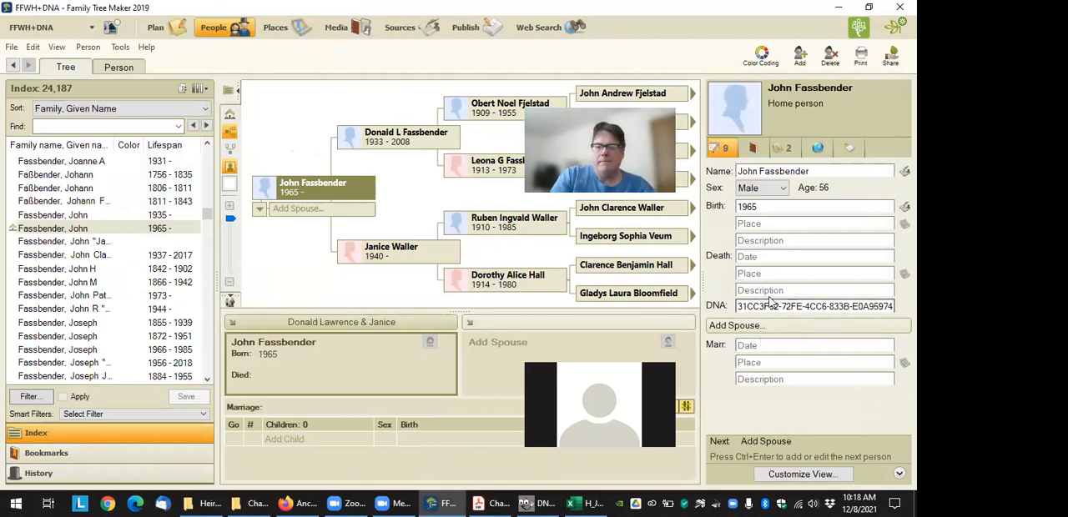
Copy the mother's Match Test ID from cell C2 of the Excel match sheet into her DNA field in Family Tree Maker, replacing "Mom"
{"action": "left_click", "coordinate": [404, 260]}
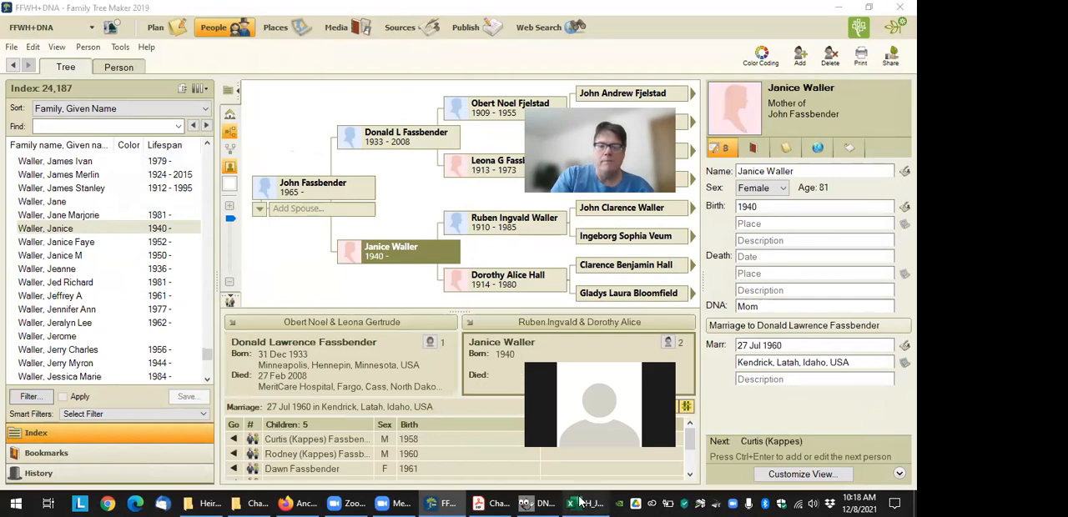
{"action": "left_click", "coordinate": [594, 503]}
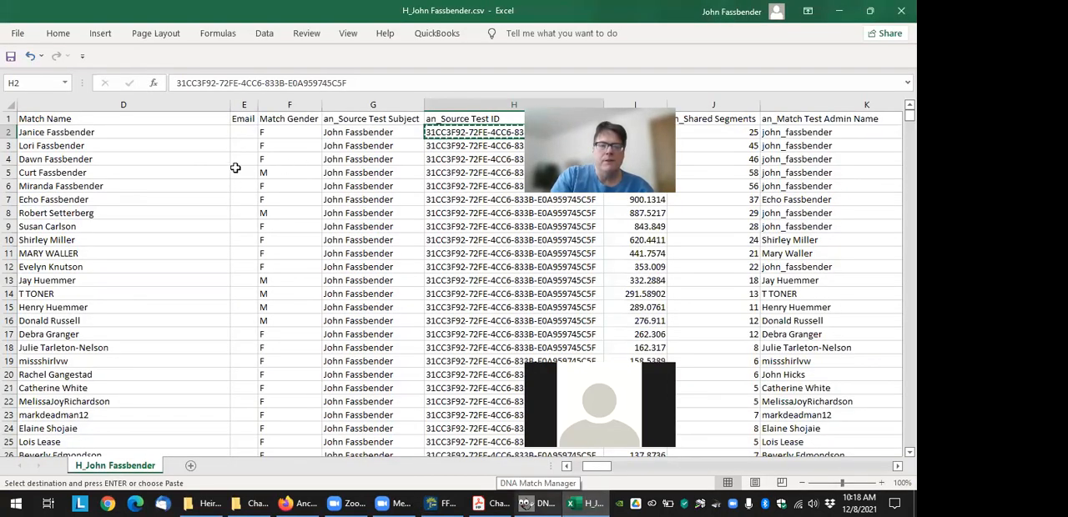
{"action": "key", "text": "Left"}
{"action": "key", "text": "Left"}
{"action": "key", "text": "Left"}
{"action": "key", "text": "Left"}
{"action": "key", "text": "Left"}
{"action": "key", "text": "Left"}
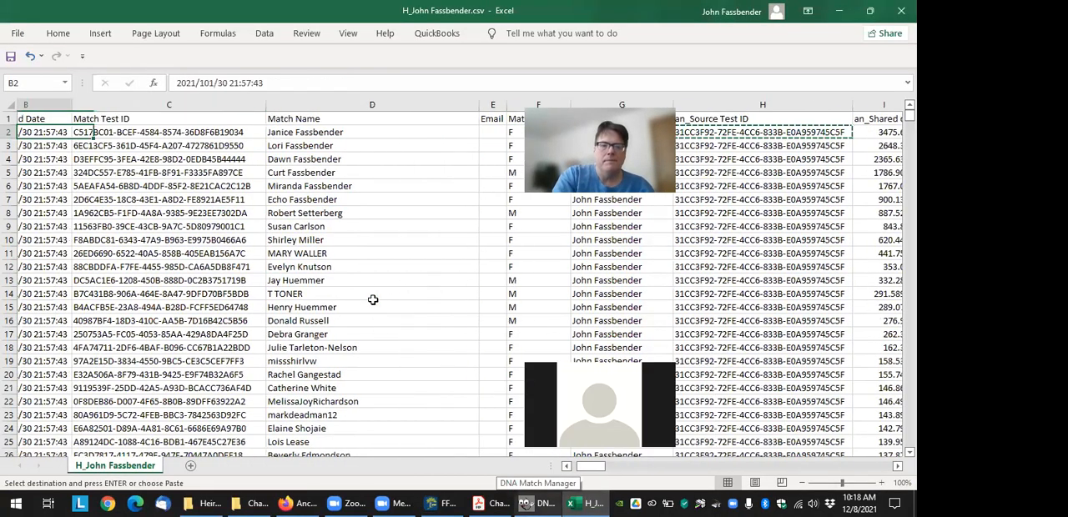
{"action": "key", "text": "Right"}
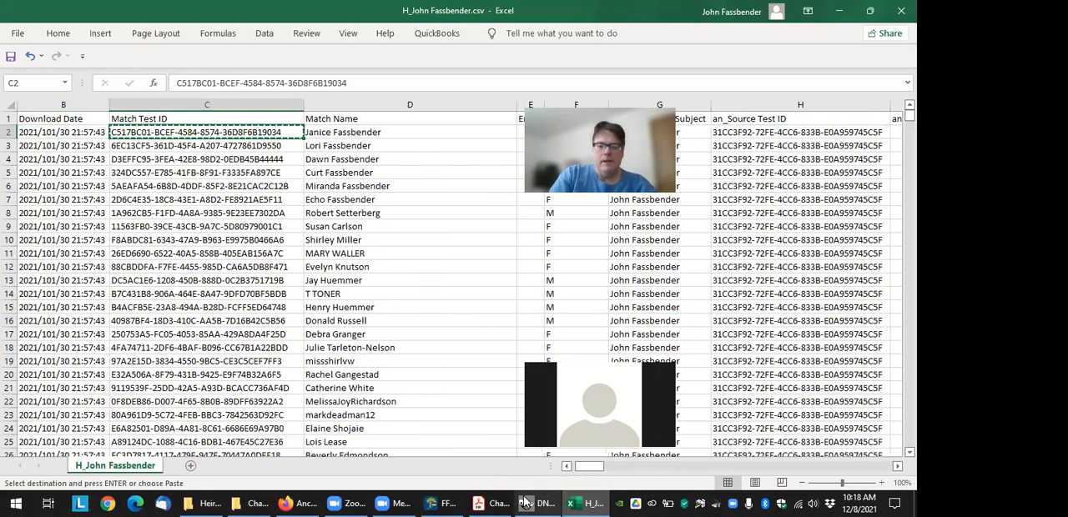
{"action": "left_click", "coordinate": [440, 503]}
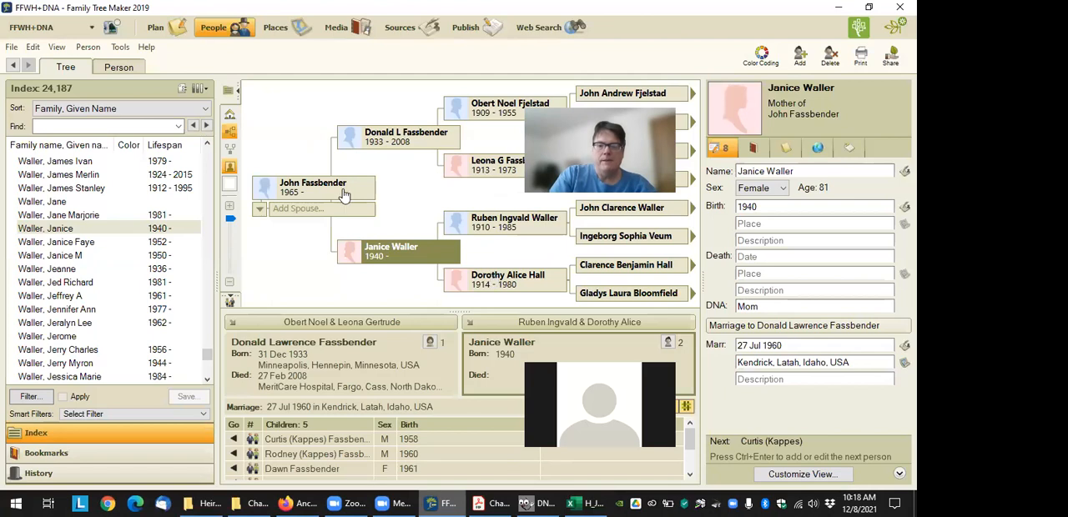
{"action": "left_click", "coordinate": [810, 306]}
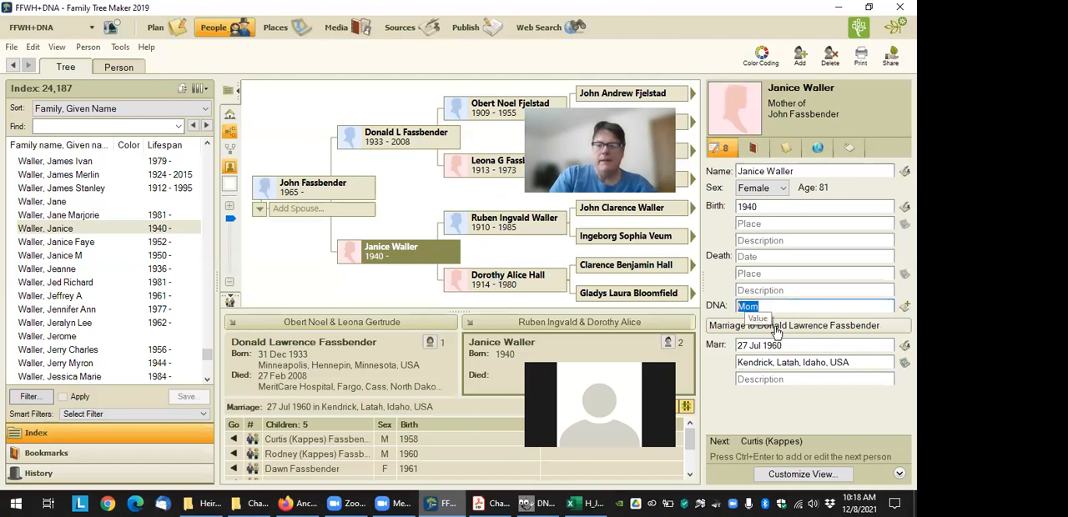
{"action": "key", "text": "ctrl+v"}
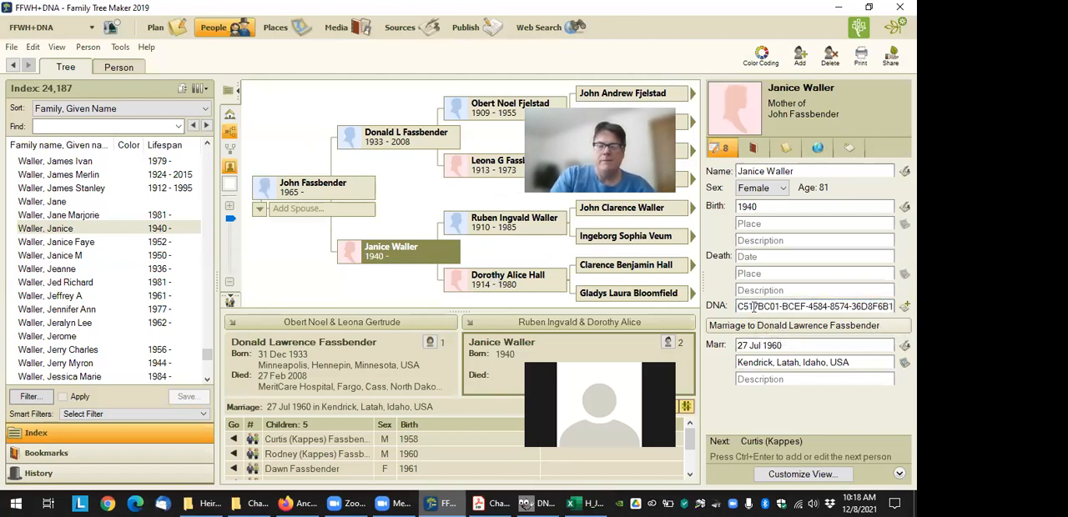
Copy the first-listed child's Match Test ID from cell C5 of the Excel match sheet into his DNA field in Family Tree Maker
{"action": "left_click", "coordinate": [320, 438]}
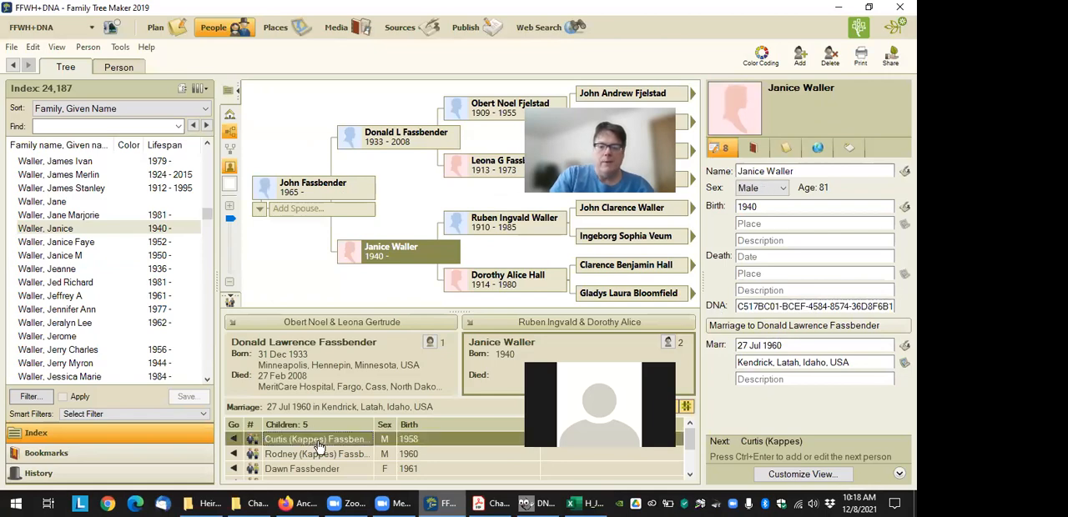
{"action": "left_click", "coordinate": [588, 501]}
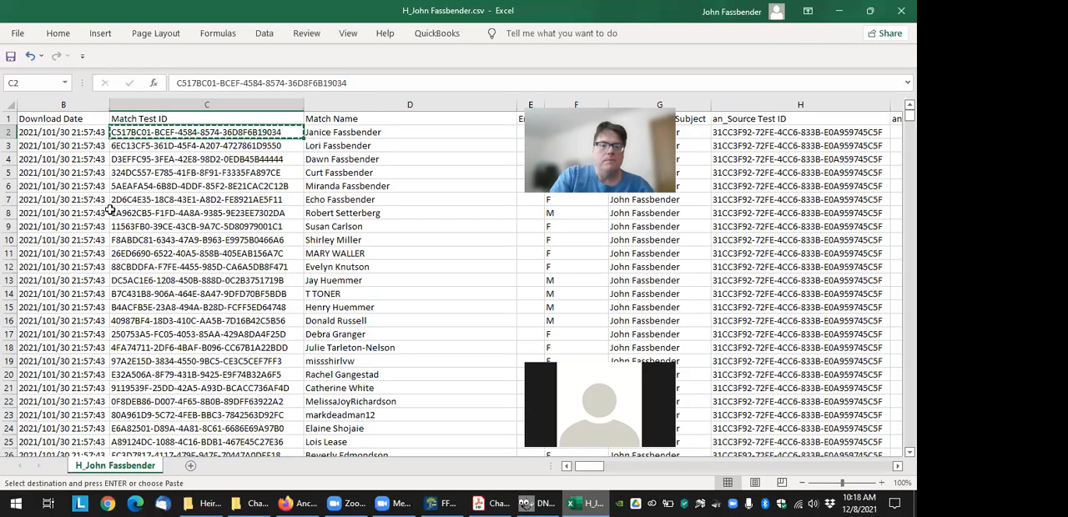
{"action": "left_click", "coordinate": [347, 146]}
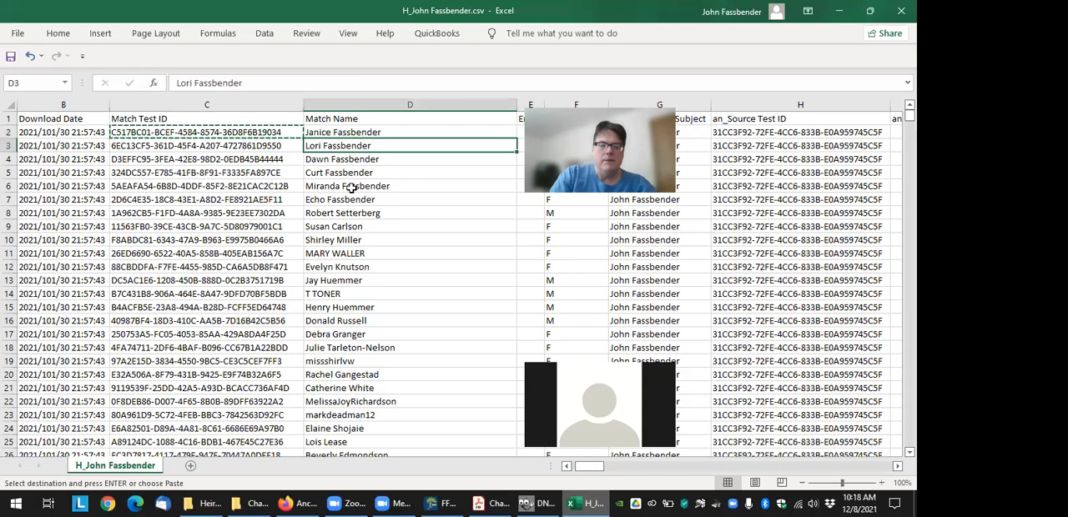
{"action": "left_click", "coordinate": [337, 173]}
{"action": "left_click", "coordinate": [199, 173]}
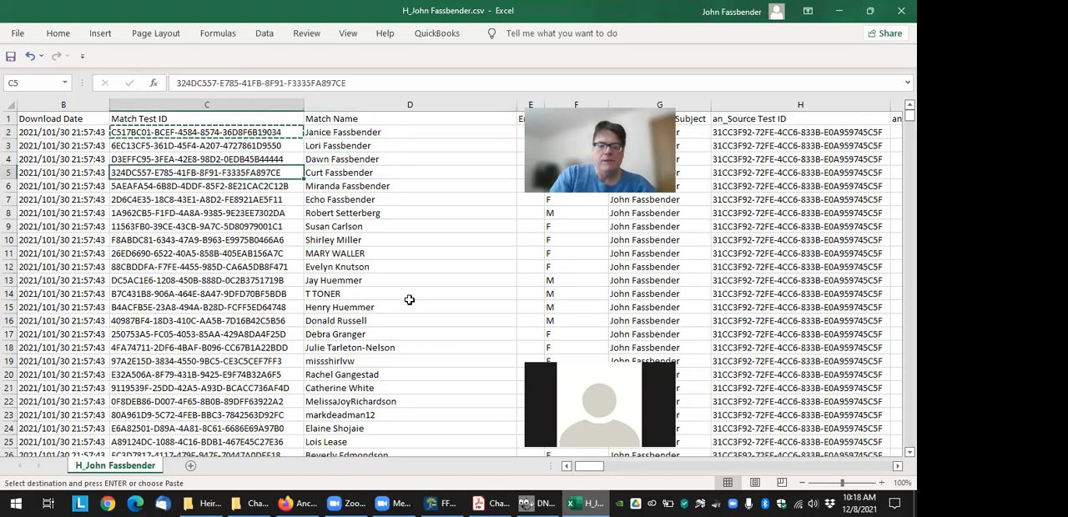
{"action": "key", "text": "ctrl+c"}
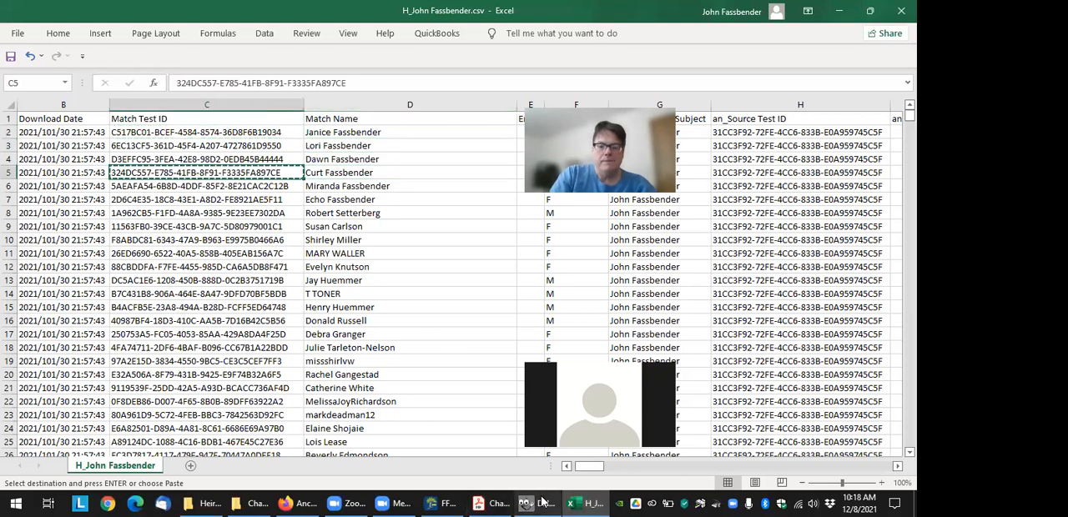
{"action": "left_click", "coordinate": [442, 503]}
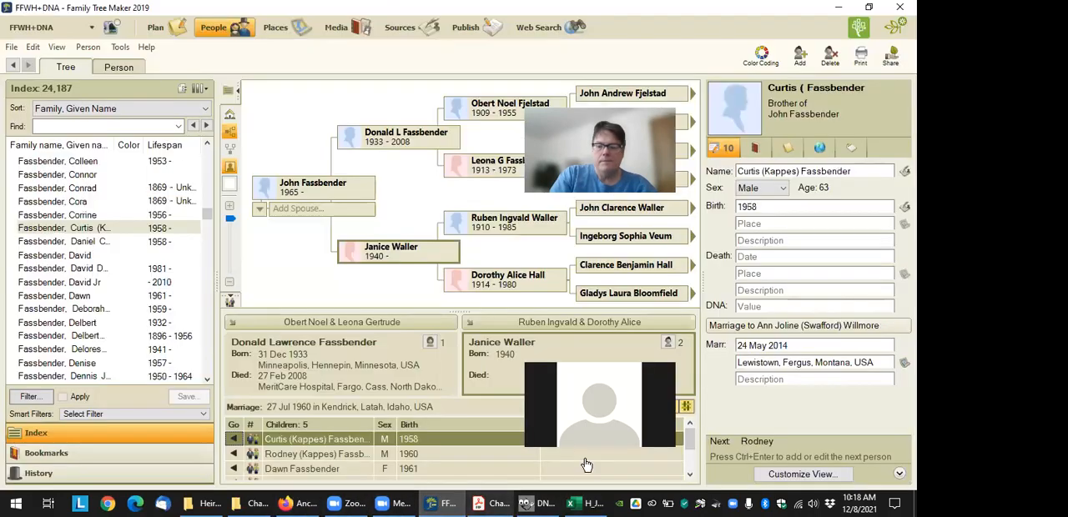
{"action": "left_click", "coordinate": [779, 307]}
{"action": "key", "text": "ctrl+v"}
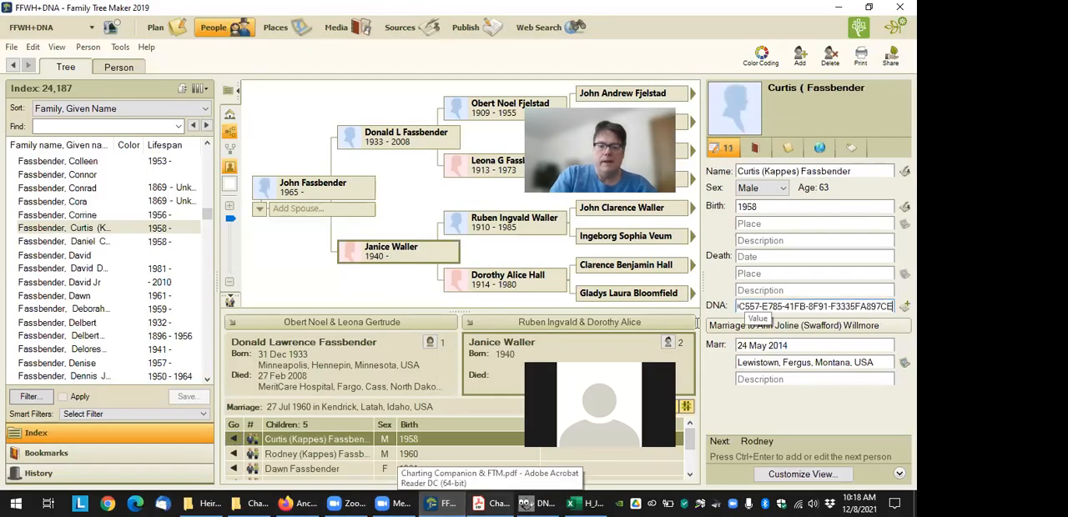
Copy the third-listed child's Match Test ID from cell C4 of the Excel match sheet into her DNA field in Family Tree Maker
{"action": "left_click", "coordinate": [294, 468]}
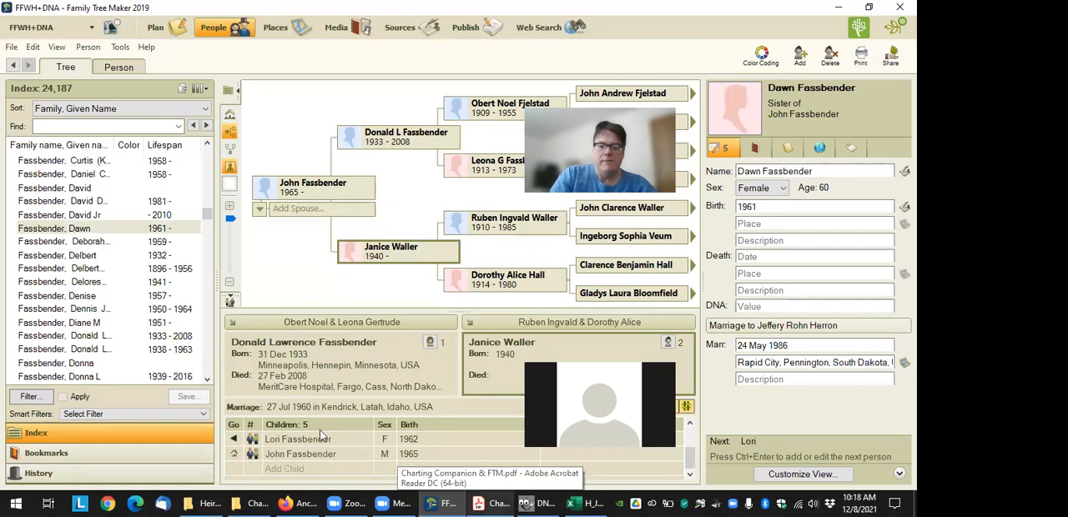
{"action": "left_click", "coordinate": [589, 503]}
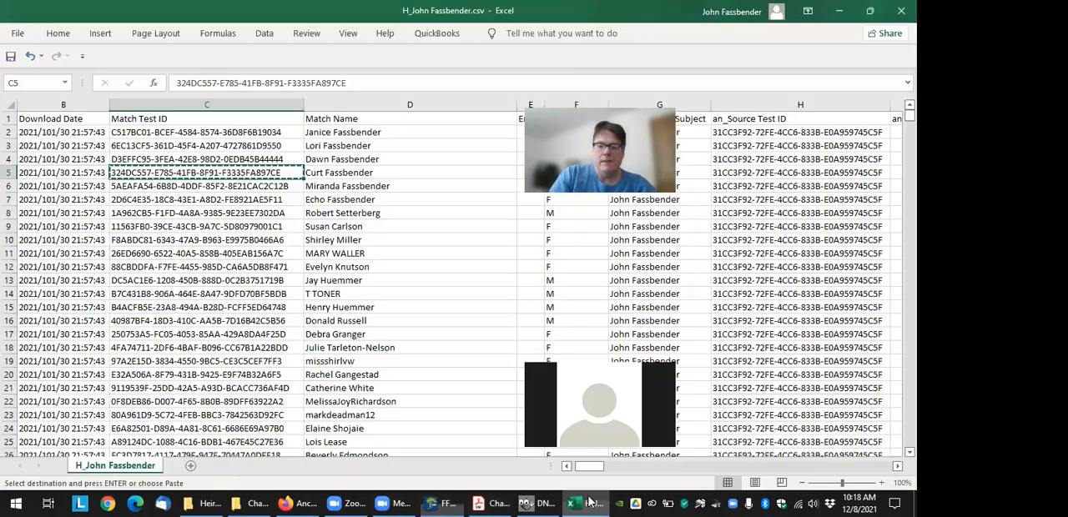
{"action": "left_click", "coordinate": [178, 159]}
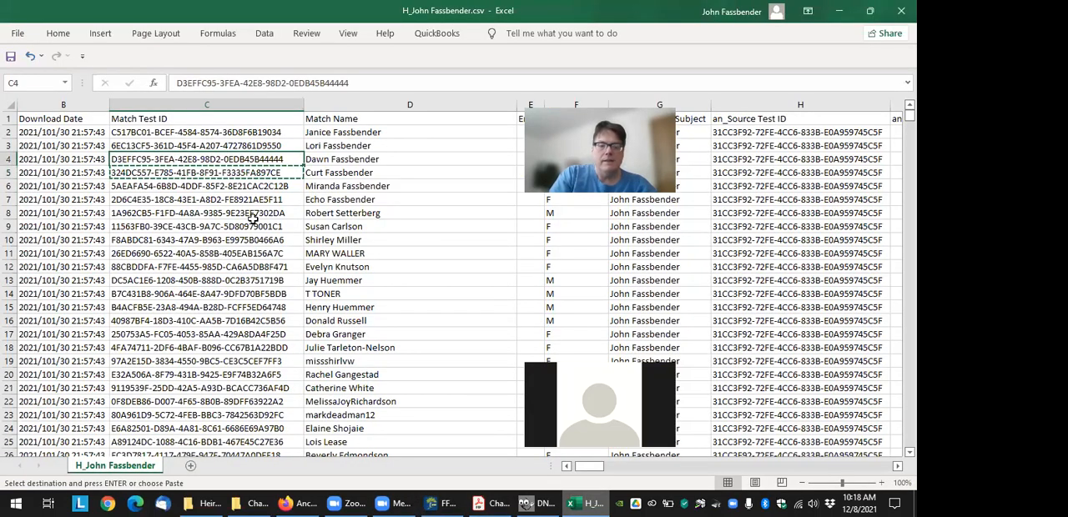
{"action": "left_click", "coordinate": [440, 502]}
{"action": "left_click", "coordinate": [782, 306]}
{"action": "key", "text": "ctrl+v"}
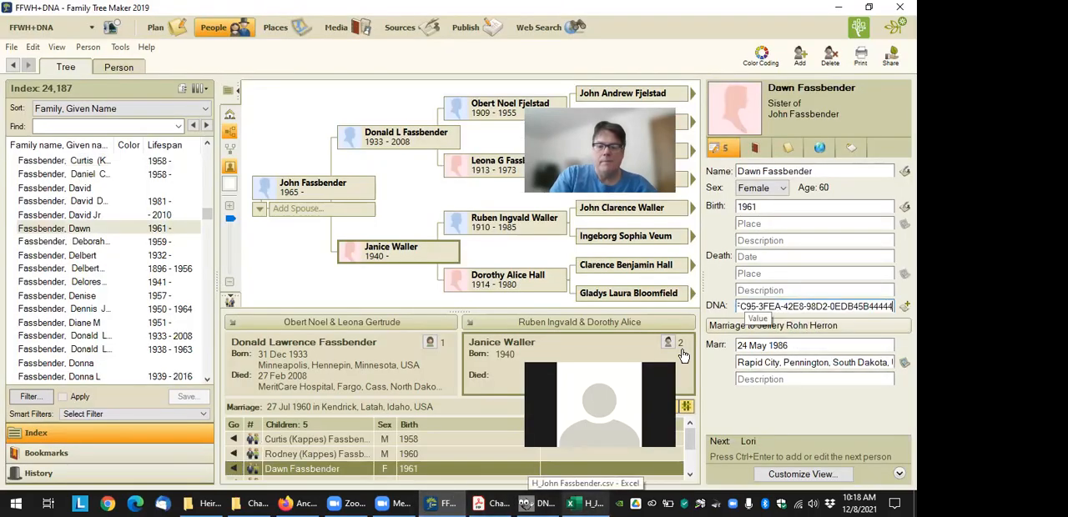
Copy the fourth-listed child's Match Test ID from cell C3 of the Excel match sheet into her DNA field in Family Tree Maker
{"action": "scroll", "coordinate": [305, 465], "scroll_direction": "down", "scroll_amount": 1}
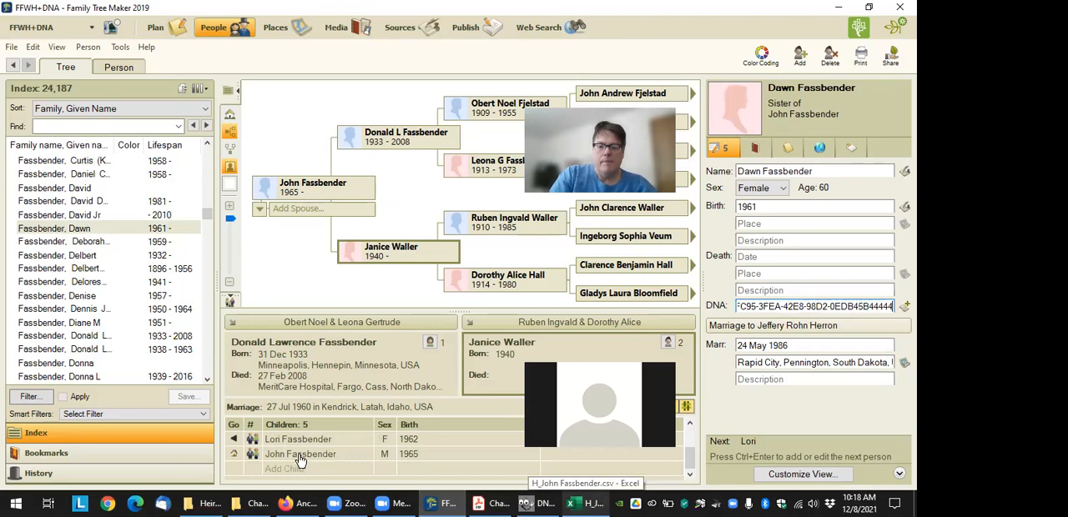
{"action": "scroll", "coordinate": [312, 447], "scroll_direction": "up", "scroll_amount": 1}
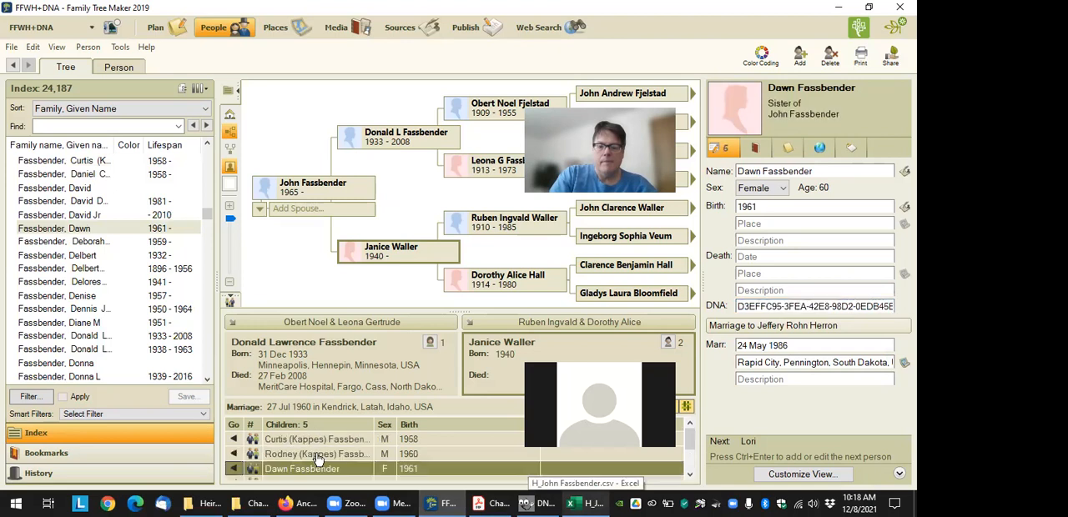
{"action": "left_click", "coordinate": [323, 442]}
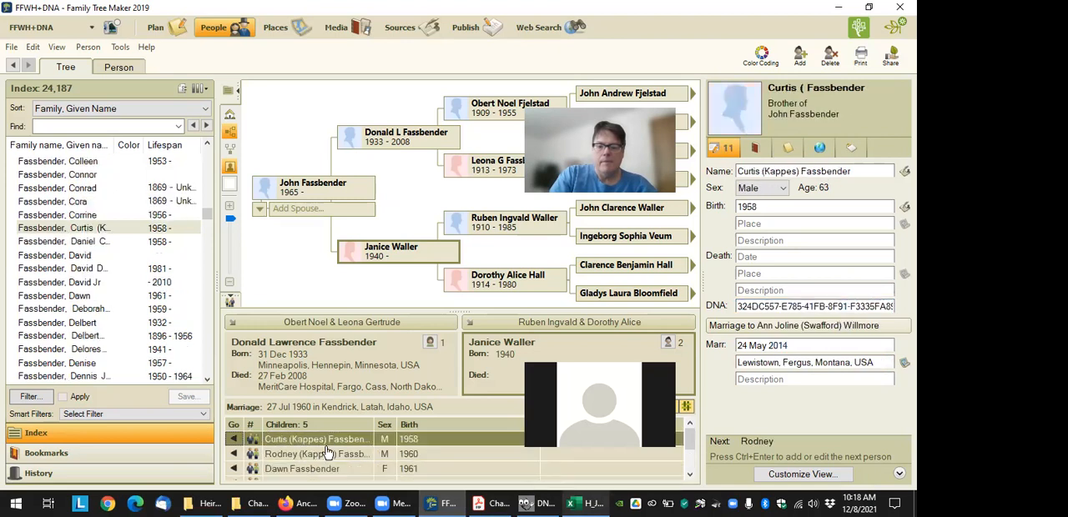
{"action": "left_click", "coordinate": [327, 459]}
{"action": "key", "text": "Down"}
{"action": "key", "text": "Down"}
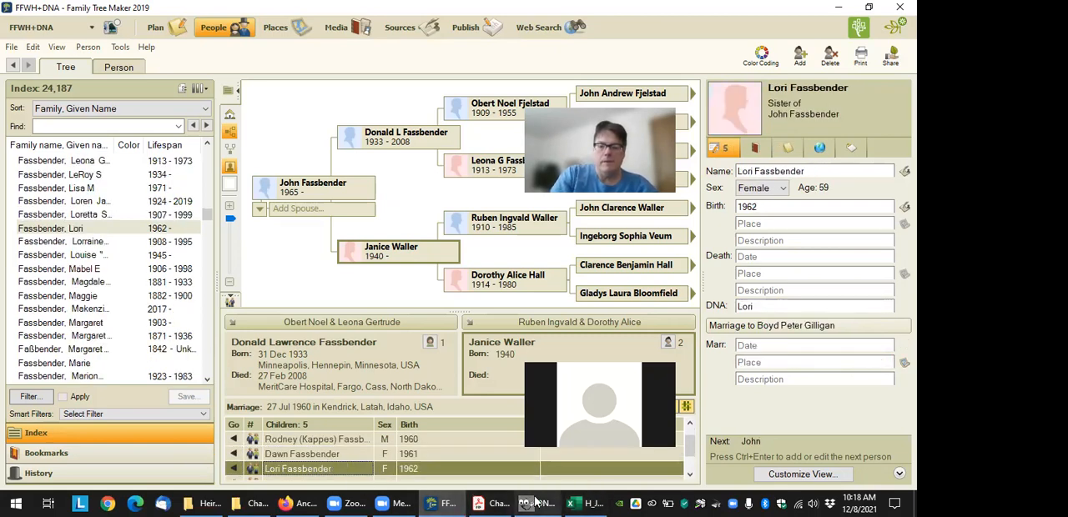
{"action": "left_click", "coordinate": [588, 503]}
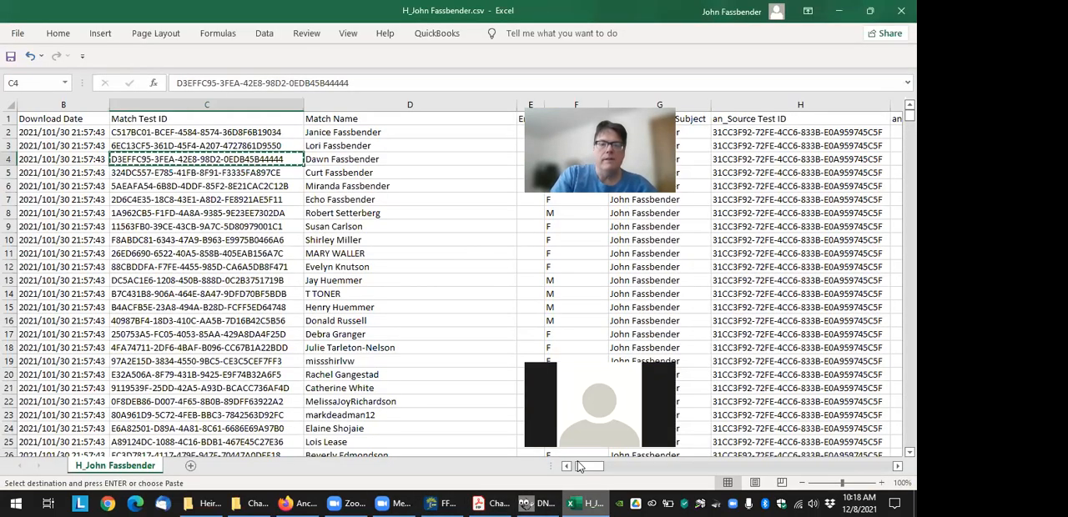
{"action": "left_click", "coordinate": [188, 147]}
{"action": "key", "text": "ctrl+c"}
{"action": "left_click", "coordinate": [442, 503]}
{"action": "double_click", "coordinate": [782, 312]}
{"action": "key", "text": "ctrl+v"}
{"action": "key", "text": "Return"}
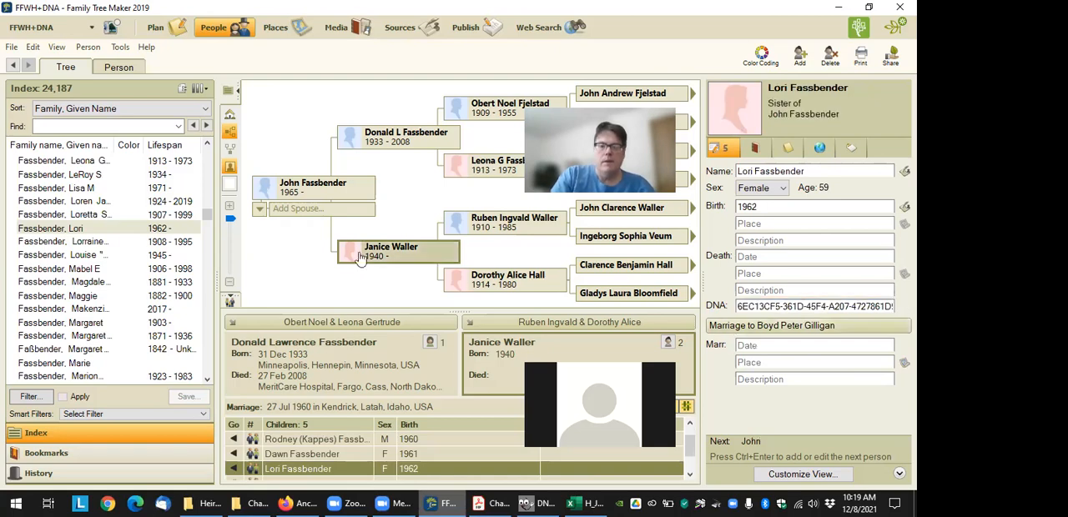
Switch to the Excel match sheet and examine the Match Name entries of the remaining matches down to row 18
{"action": "left_click", "coordinate": [576, 501]}
{"action": "left_click", "coordinate": [208, 169]}
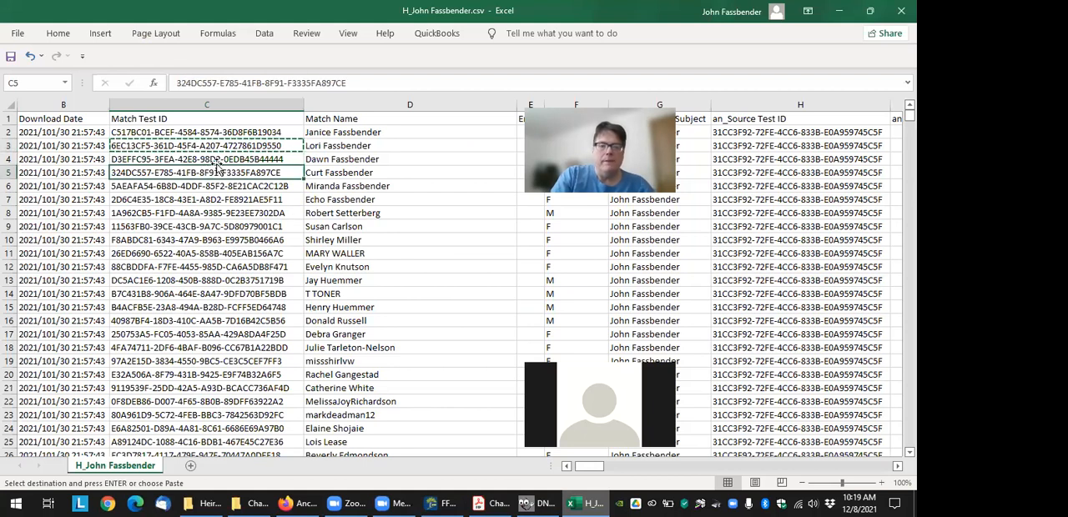
{"action": "left_click", "coordinate": [232, 158]}
{"action": "left_click", "coordinate": [341, 187]}
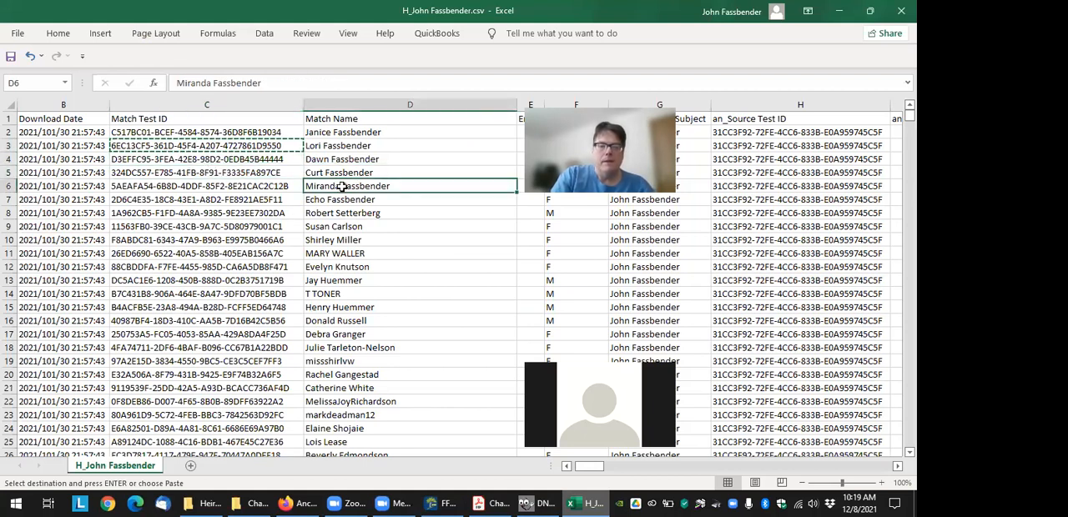
{"action": "left_click", "coordinate": [341, 214]}
{"action": "left_click", "coordinate": [346, 240]}
{"action": "left_click", "coordinate": [344, 257]}
{"action": "left_click", "coordinate": [344, 294]}
{"action": "left_click_drag", "start_coordinate": [344, 307], "coordinate": [62, 357]}
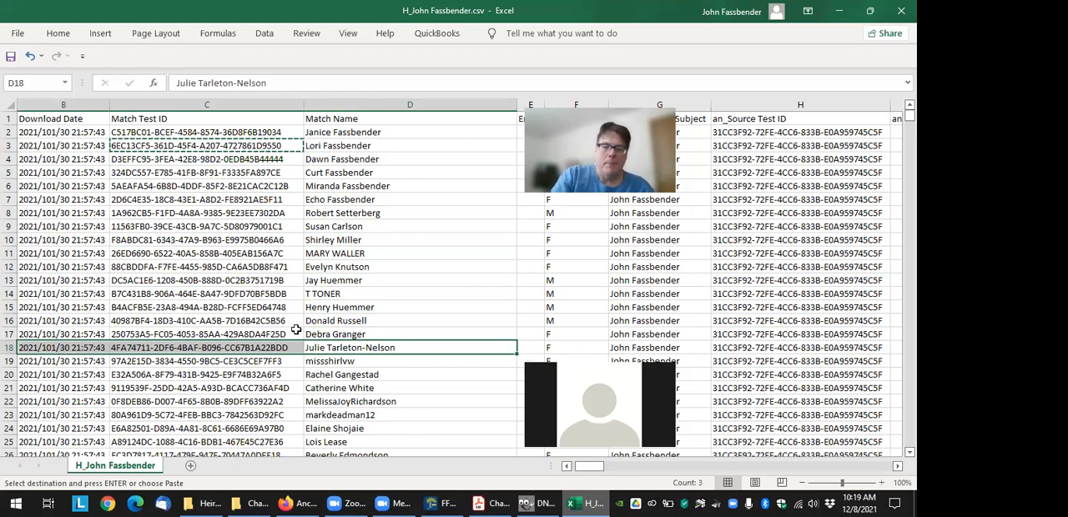
Return to Family Tree Maker and export the tree with the mother selected to the Charting Companion 8 plugin
{"action": "left_click", "coordinate": [440, 503]}
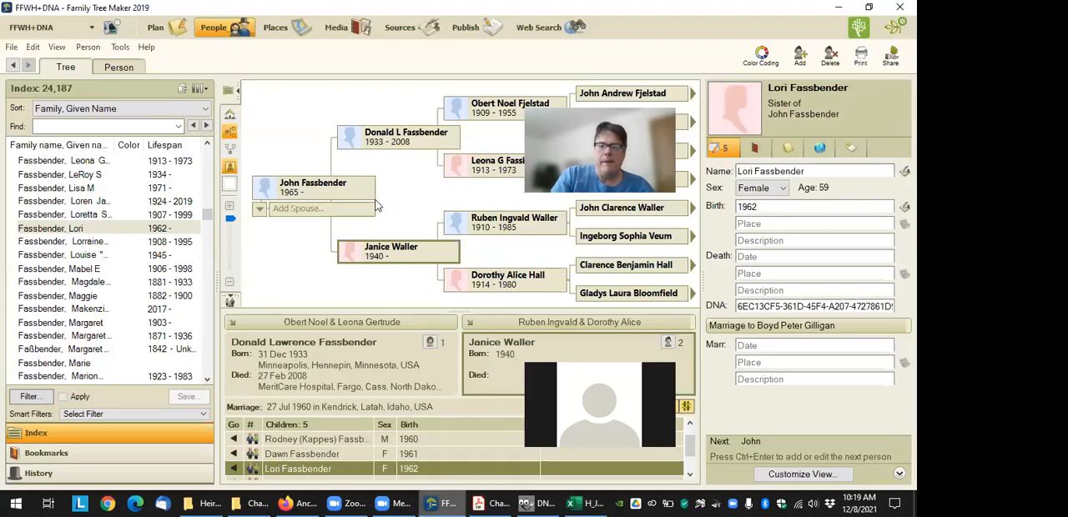
{"action": "left_click", "coordinate": [391, 250]}
{"action": "left_click", "coordinate": [121, 47]}
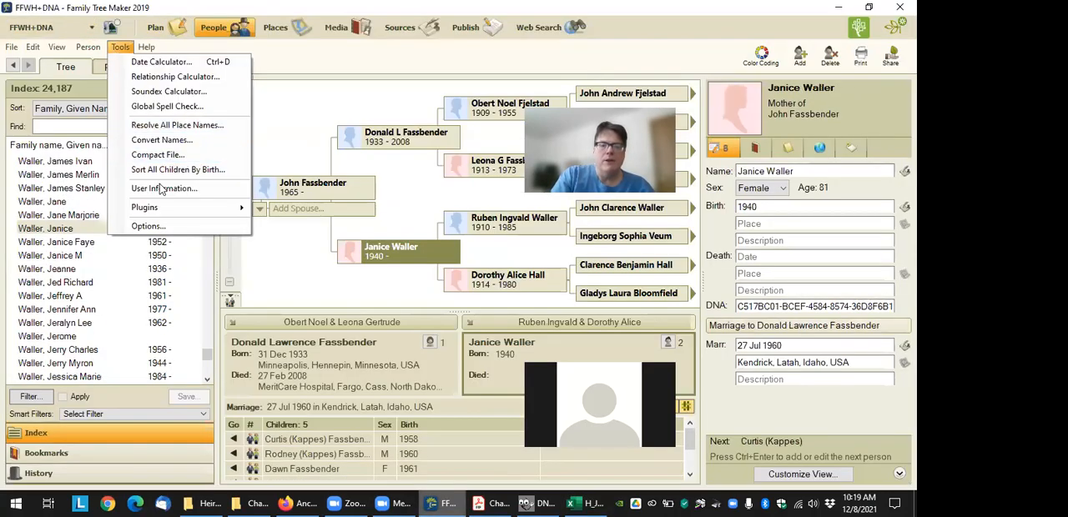
{"action": "mouse_move", "coordinate": [159, 208]}
{"action": "mouse_move", "coordinate": [284, 209]}
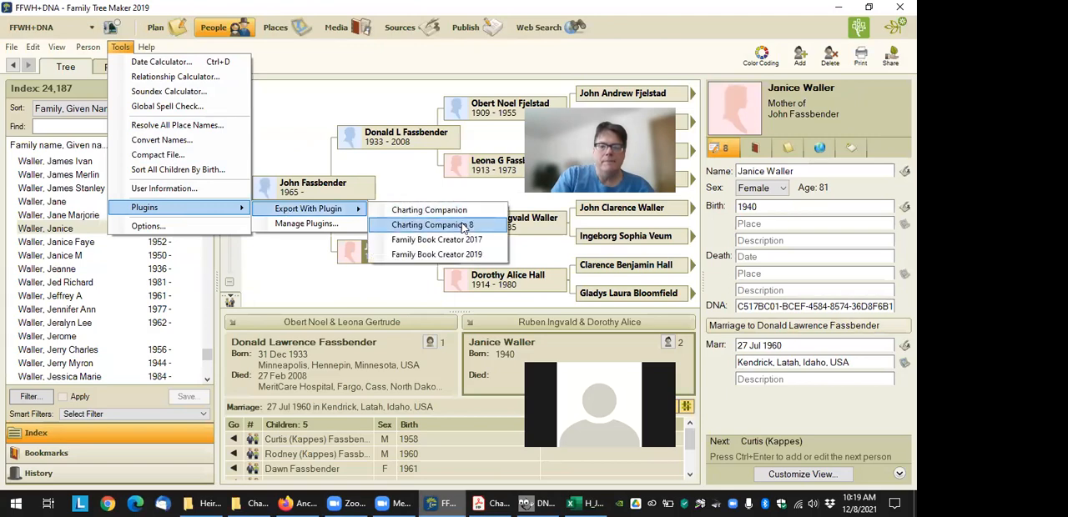
{"action": "left_click", "coordinate": [463, 225]}
{"action": "key", "text": "alt+Tab"}
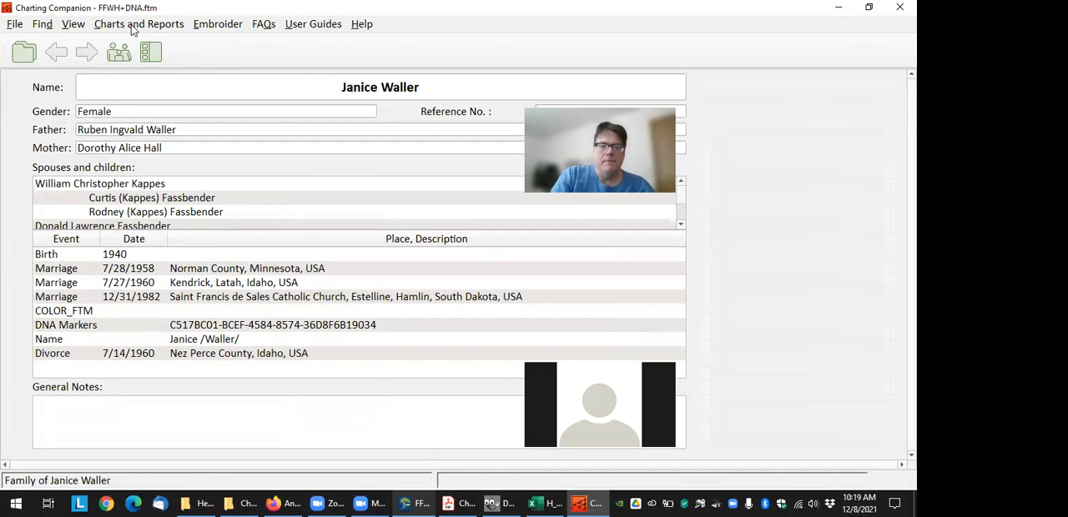
Open the options for a Descendant Chart & DNA Matrix from the printed charts and reports in Charting Companion
{"action": "left_click", "coordinate": [149, 50]}
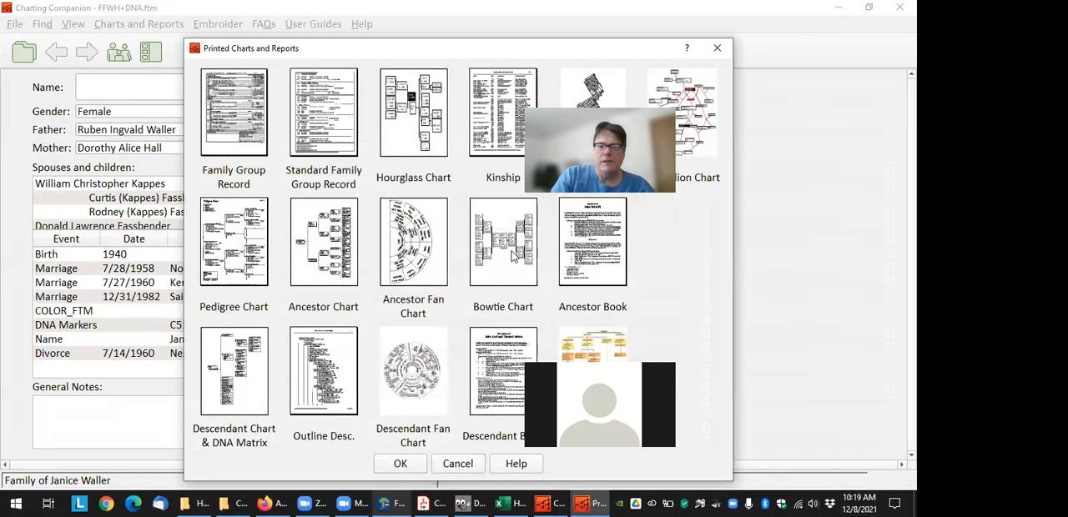
{"action": "left_click", "coordinate": [548, 365]}
{"action": "left_click", "coordinate": [401, 464]}
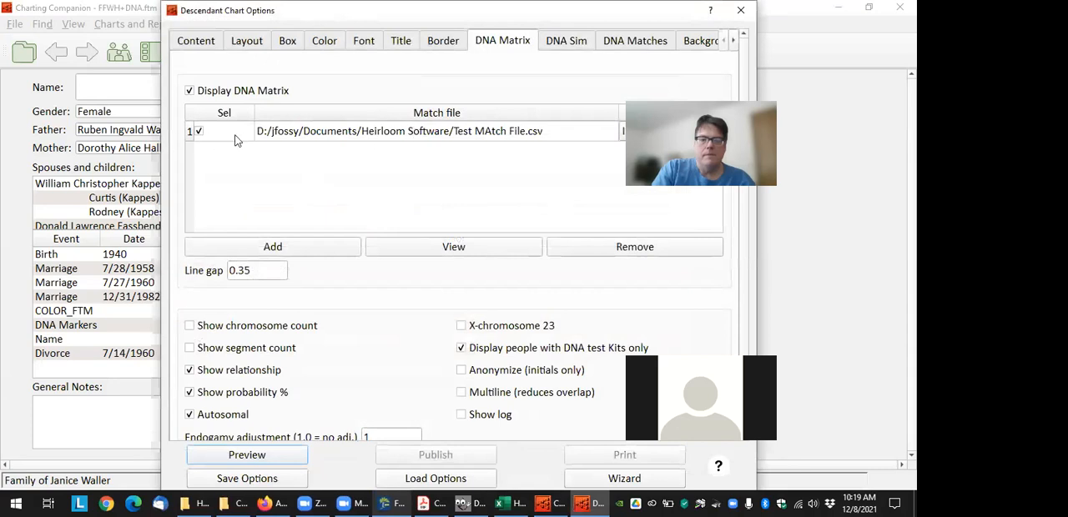
Remove Test MAtch File.csv from the DNA Matrix match files and browse to Documents/Heirloom Software to add replacements
{"action": "left_click", "coordinate": [300, 131]}
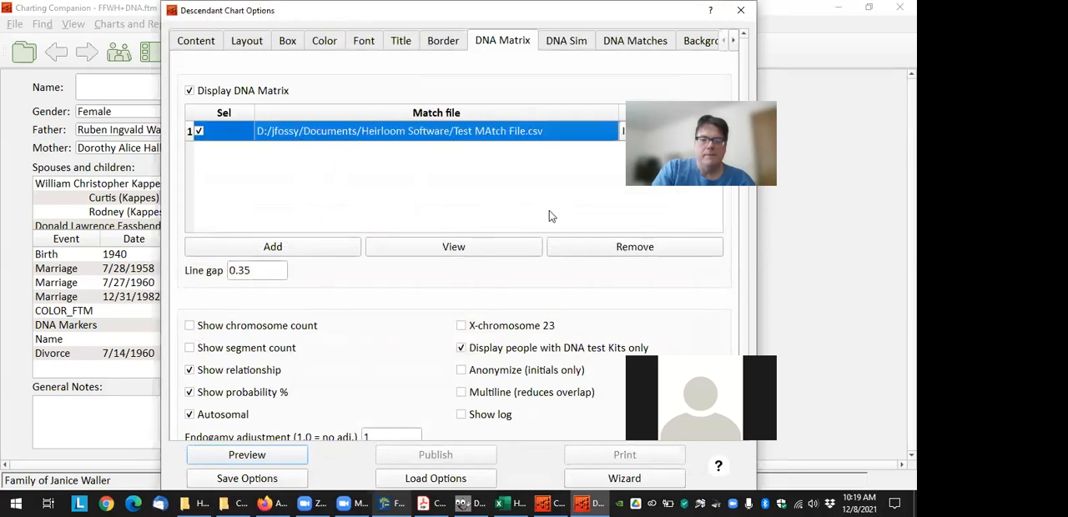
{"action": "left_click", "coordinate": [587, 248]}
{"action": "left_click", "coordinate": [277, 247]}
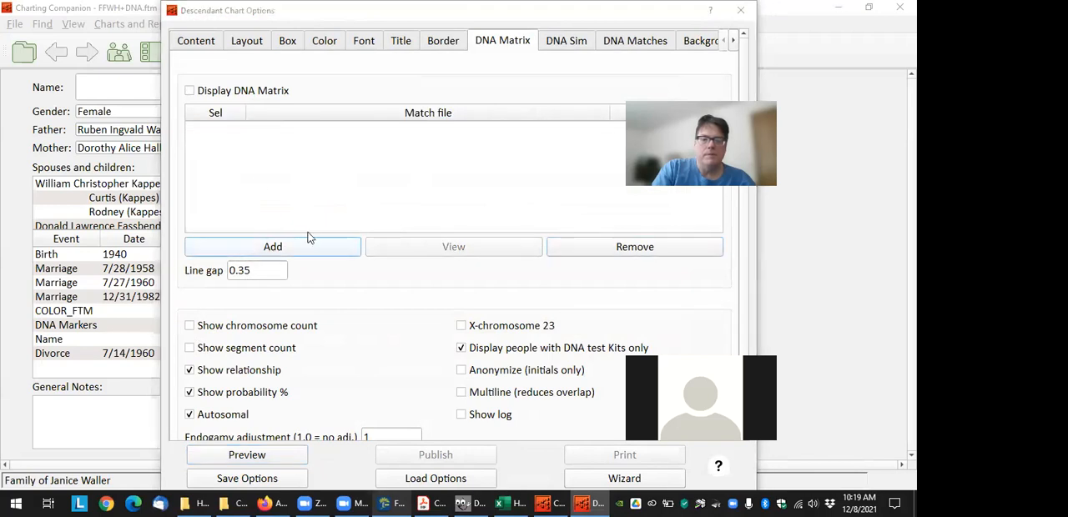
{"action": "scroll", "coordinate": [210, 213], "scroll_direction": "up", "scroll_amount": 6}
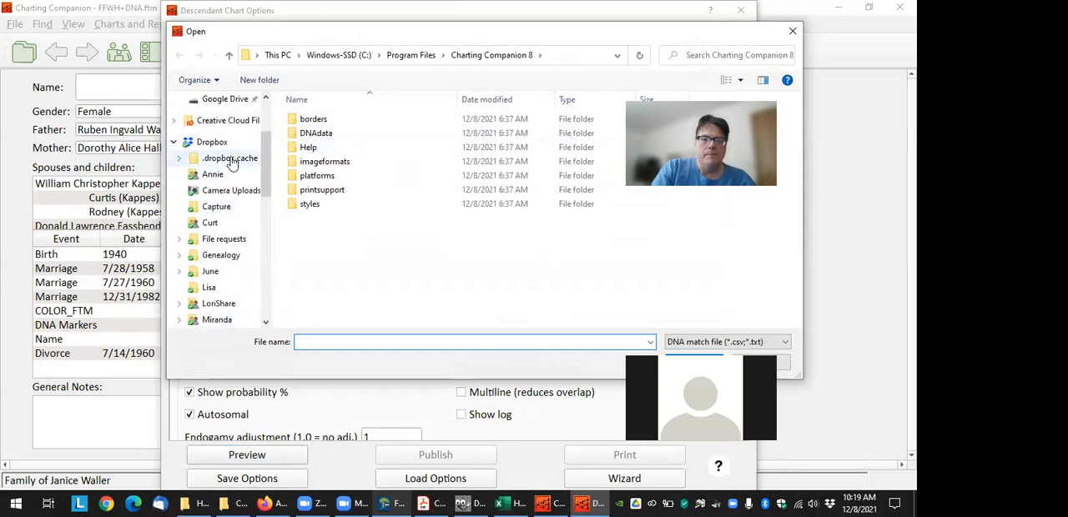
{"action": "scroll", "coordinate": [219, 288], "scroll_direction": "down", "scroll_amount": 2}
{"action": "scroll", "coordinate": [215, 250], "scroll_direction": "up", "scroll_amount": 5}
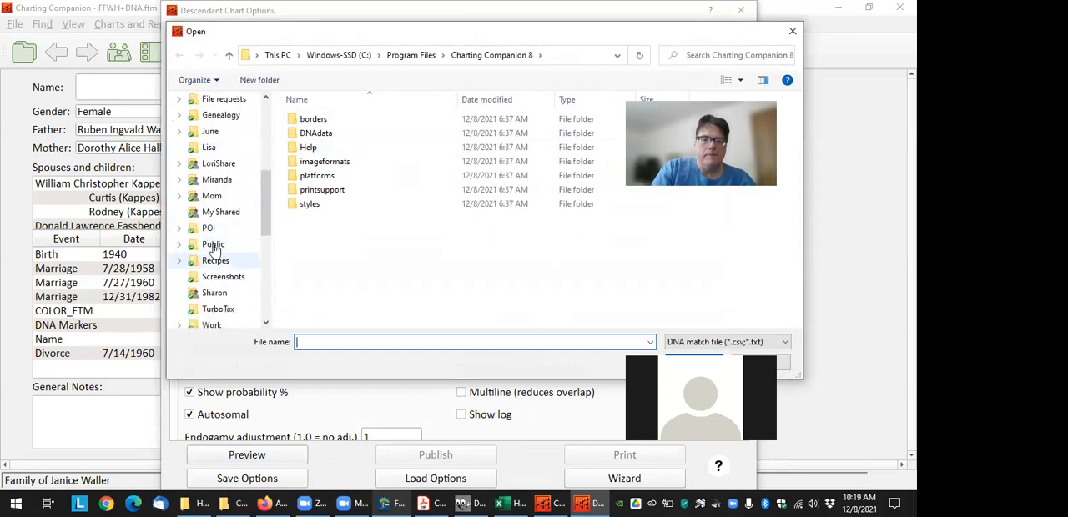
{"action": "left_click", "coordinate": [220, 158]}
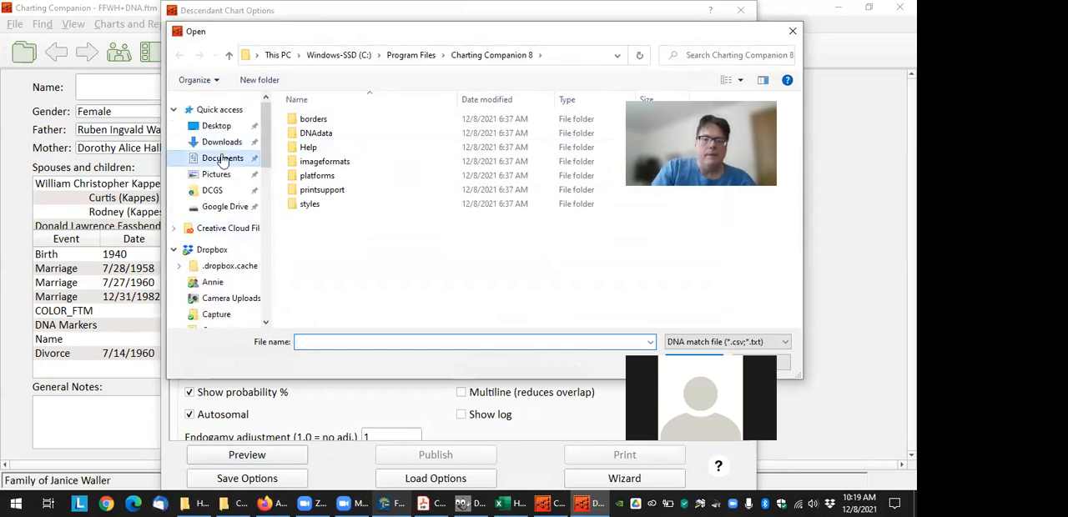
{"action": "scroll", "coordinate": [300, 296], "scroll_direction": "down", "scroll_amount": 2}
{"action": "double_click", "coordinate": [327, 292]}
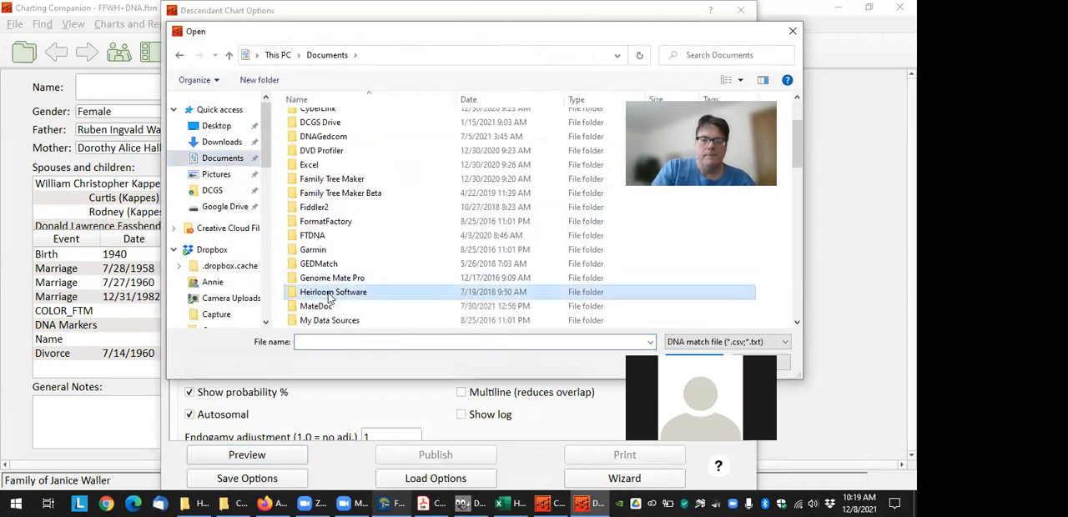
Add all match files whose names begin with "H_" from the Heirloom Software folder to the DNA Matrix
{"action": "scroll", "coordinate": [364, 292], "scroll_direction": "down", "scroll_amount": 3}
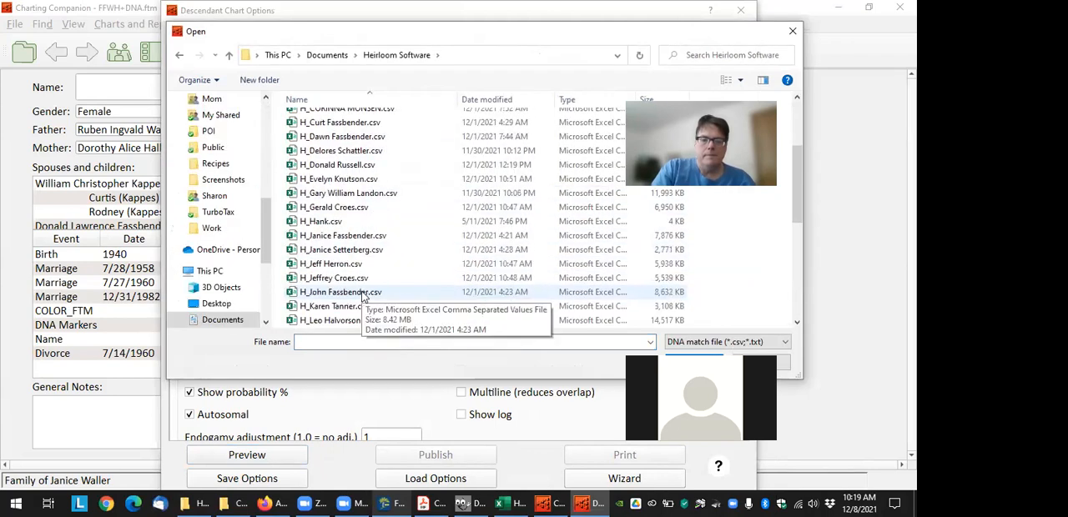
{"action": "left_click", "coordinate": [365, 292]}
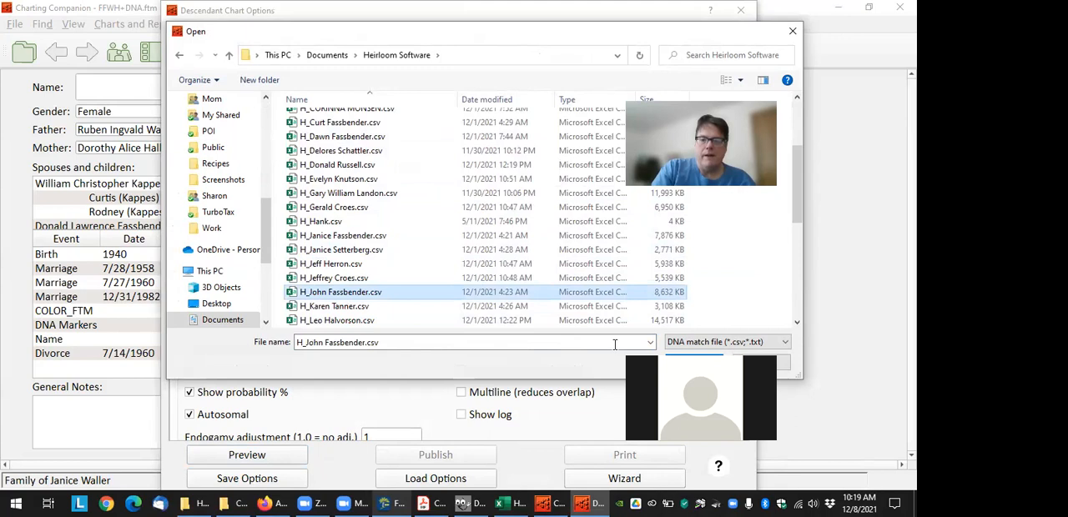
{"action": "scroll", "coordinate": [392, 250], "scroll_direction": "up", "scroll_amount": 3}
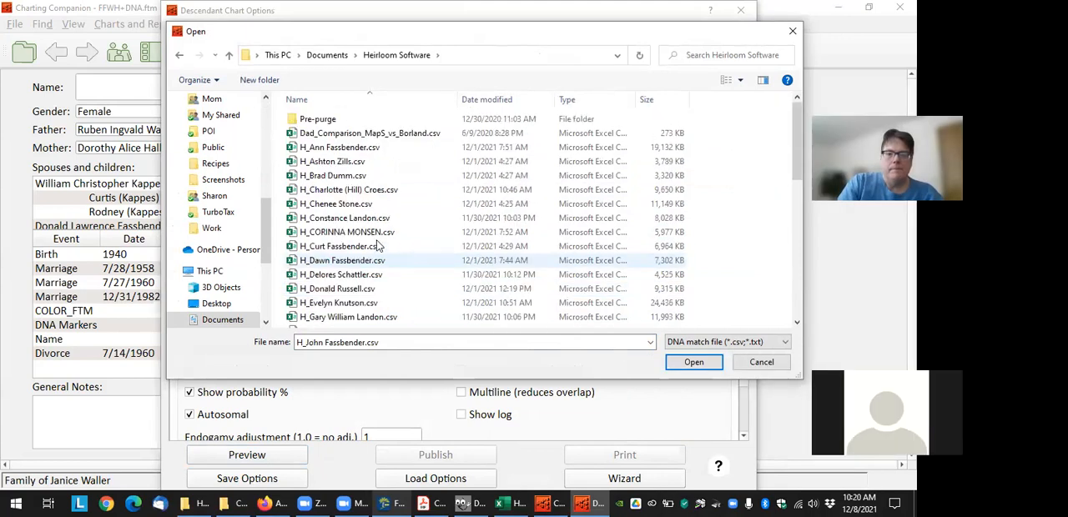
{"action": "left_click", "coordinate": [334, 147]}
{"action": "scroll", "coordinate": [358, 250], "scroll_direction": "down", "scroll_amount": 6}
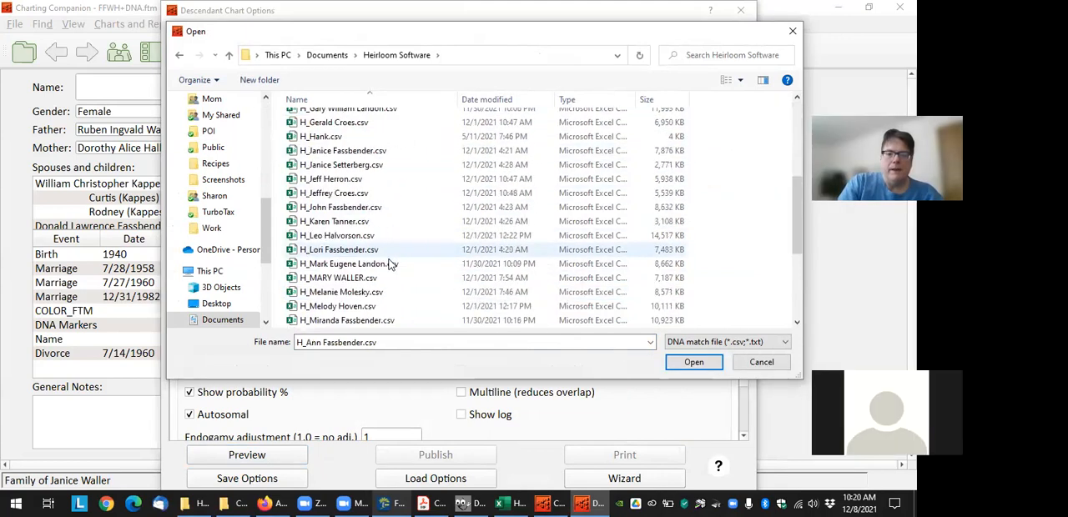
{"action": "scroll", "coordinate": [388, 264], "scroll_direction": "down", "scroll_amount": 2}
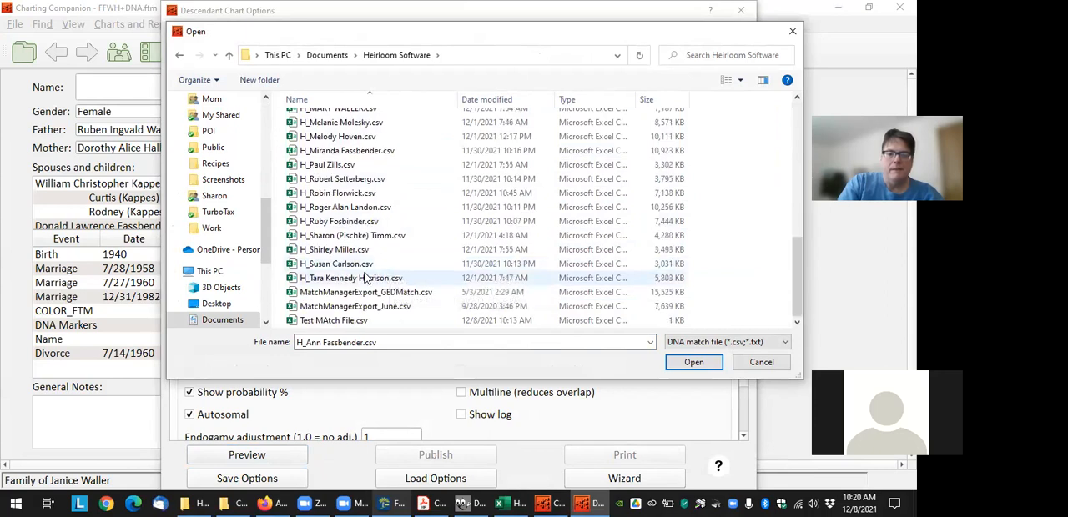
{"action": "left_click", "coordinate": [365, 278], "text": "shift"}
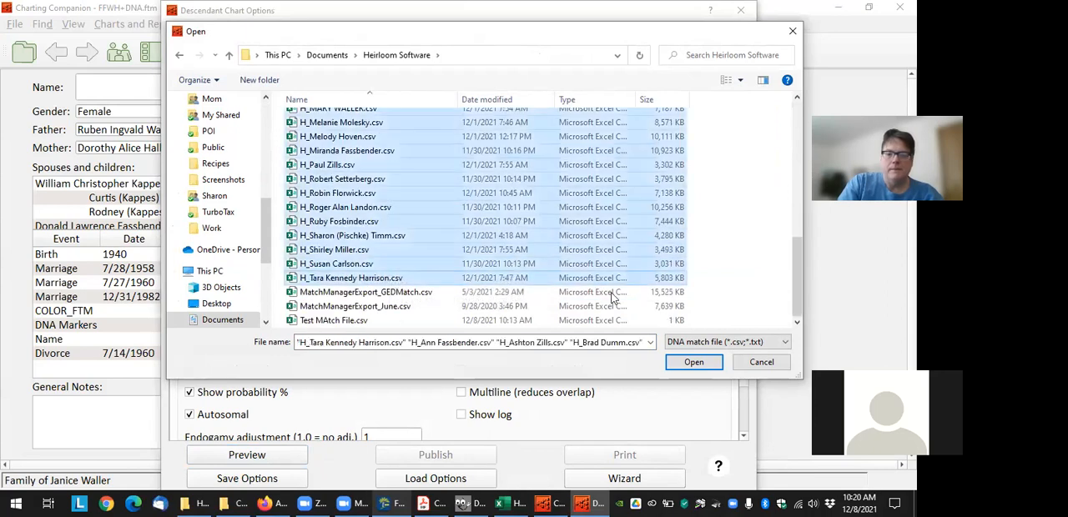
{"action": "left_click", "coordinate": [693, 362]}
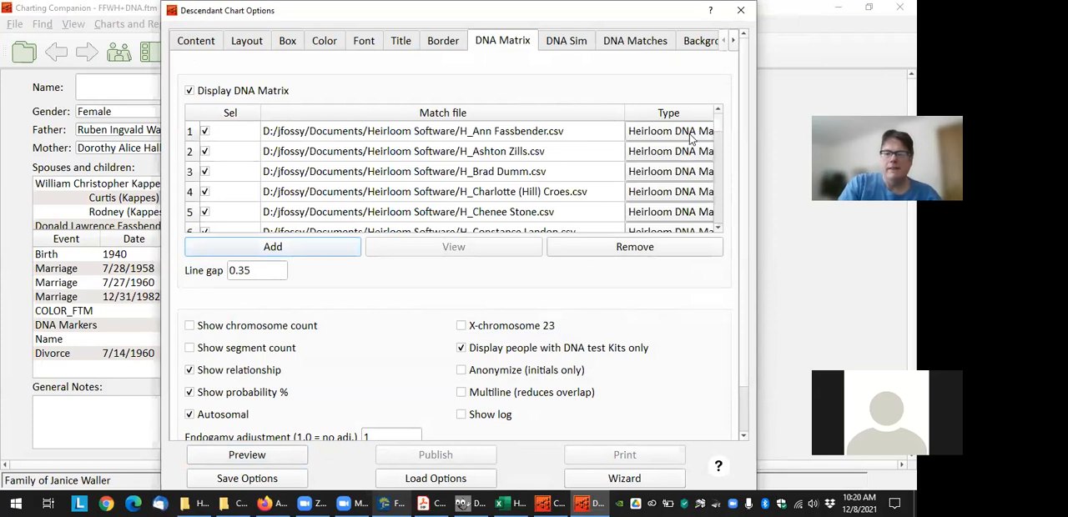
Preview the descendant chart and move the mother's second spouse with his children sideways to separate the overlapping match labels
{"action": "left_click", "coordinate": [260, 455]}
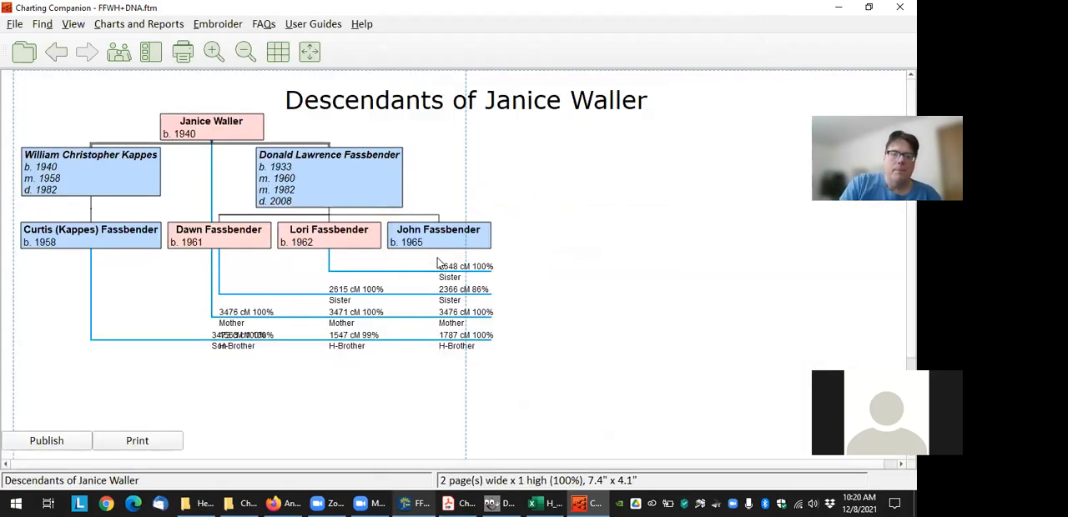
{"action": "left_click_drag", "start_coordinate": [387, 173], "coordinate": [436, 168]}
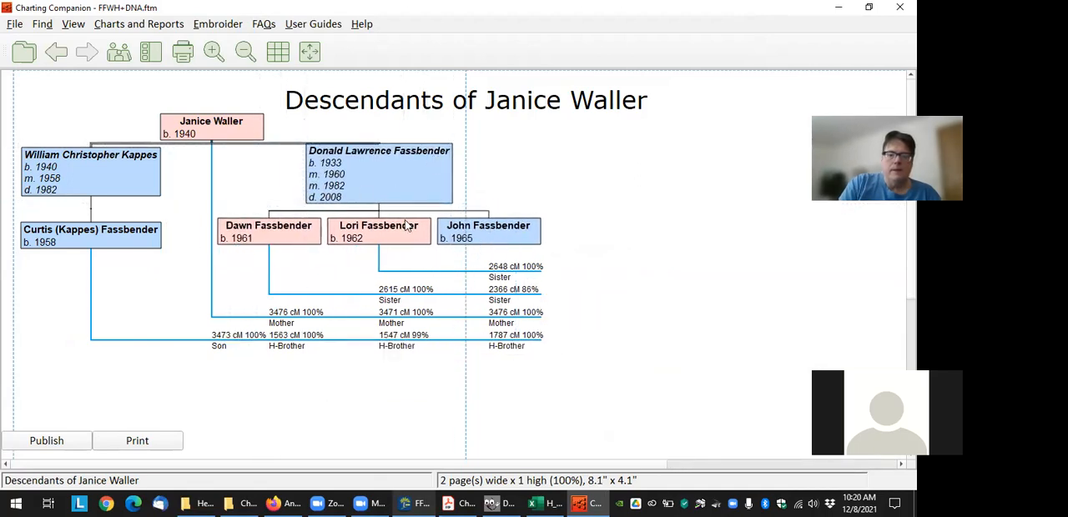
{"action": "mouse_move", "coordinate": [247, 342]}
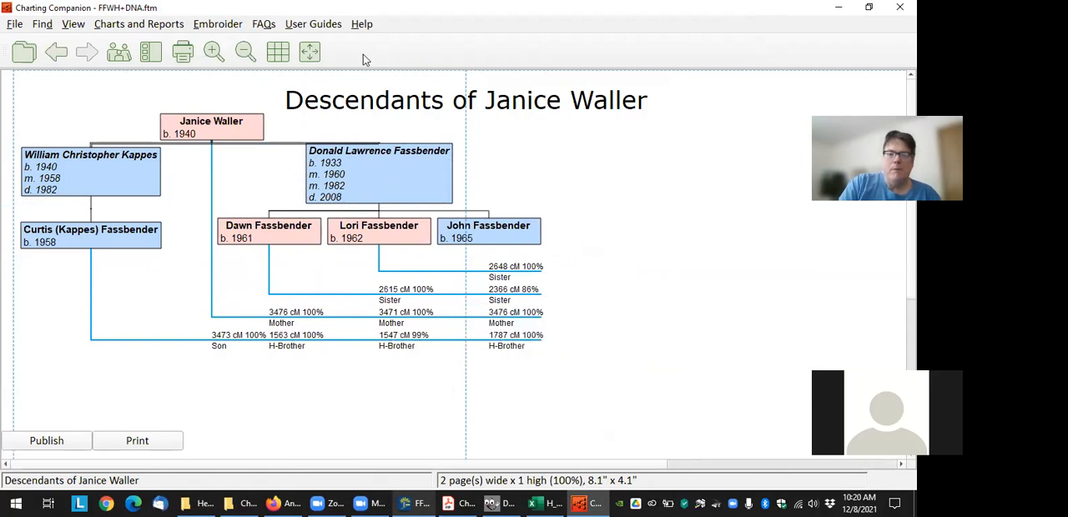
Fit the page size to the descendant chart so that it occupies a single page
{"action": "left_click", "coordinate": [309, 52]}
{"action": "left_click", "coordinate": [402, 267]}
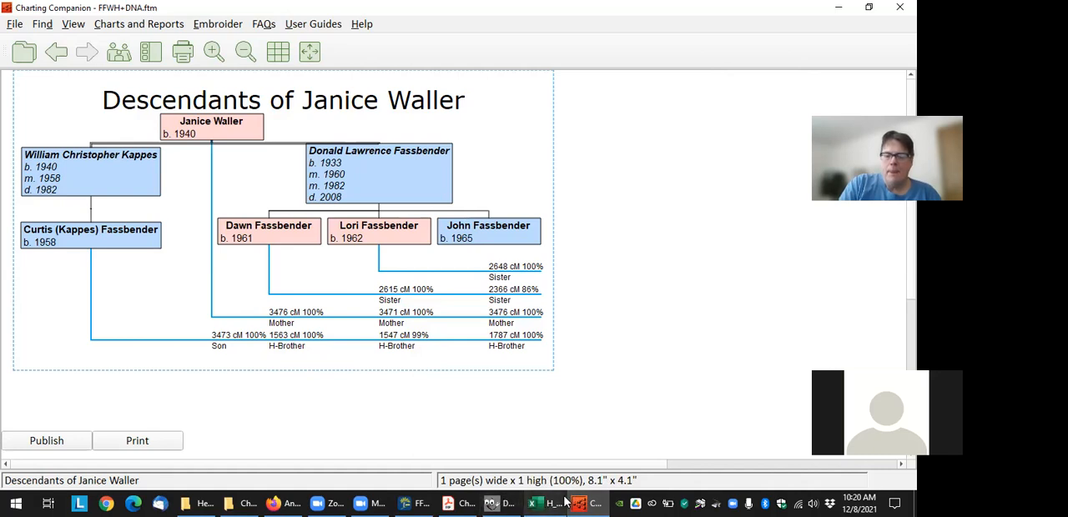
Switch to DNA Match Manager and set the Ancestry minimum cM for downloads to 6
{"action": "left_click", "coordinate": [375, 502]}
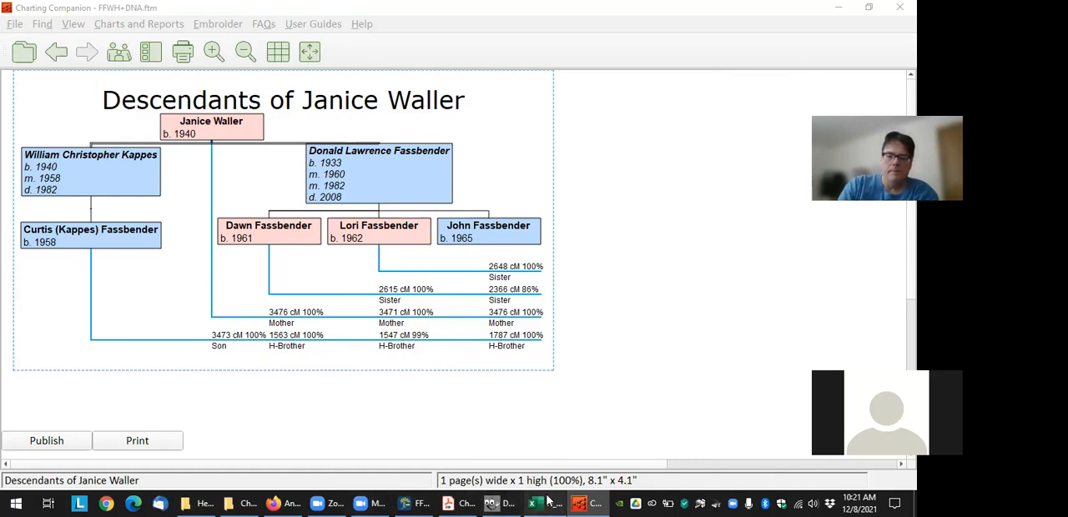
{"action": "left_click", "coordinate": [501, 503]}
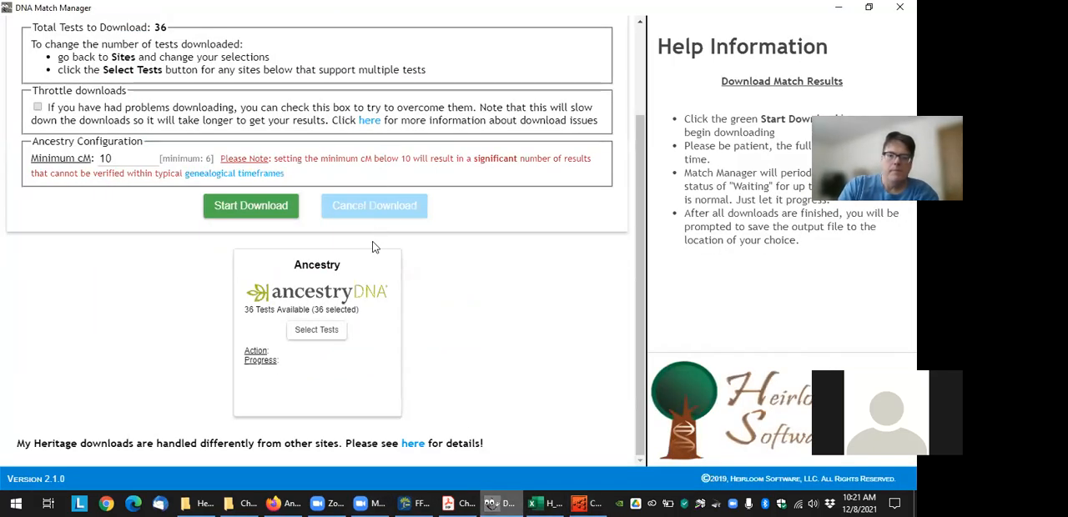
{"action": "scroll", "coordinate": [492, 326], "scroll_direction": "up", "scroll_amount": 3}
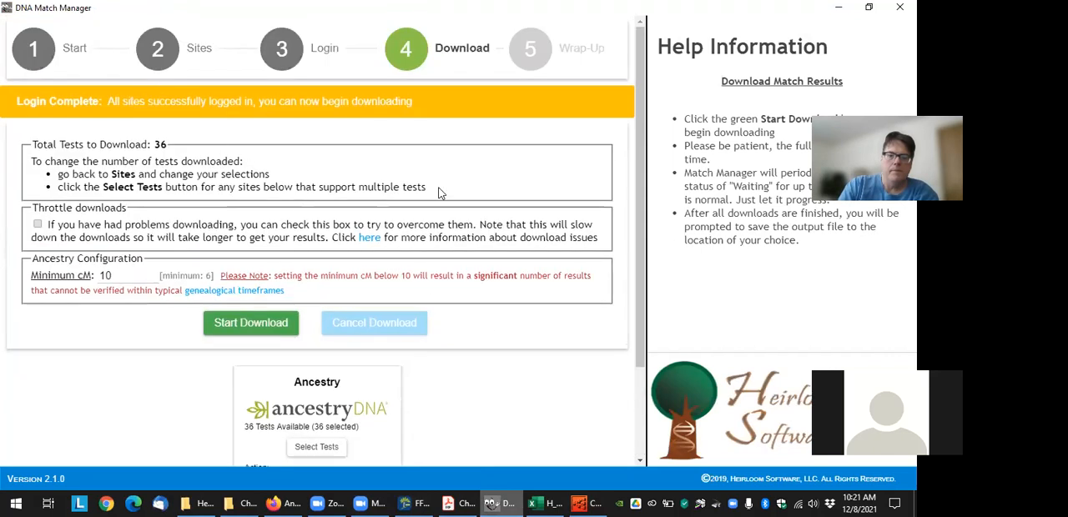
{"action": "double_click", "coordinate": [131, 275]}
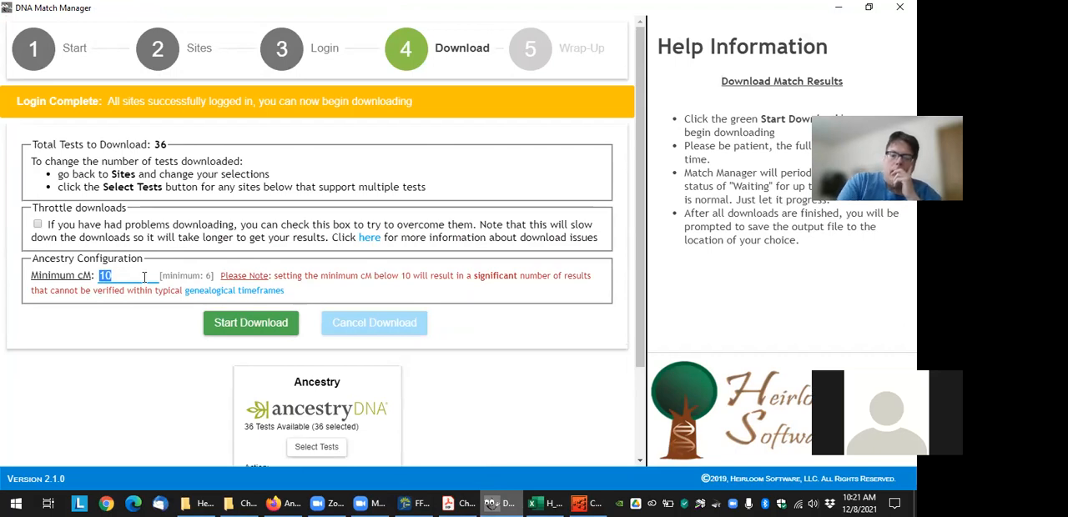
{"action": "type", "text": "6"}
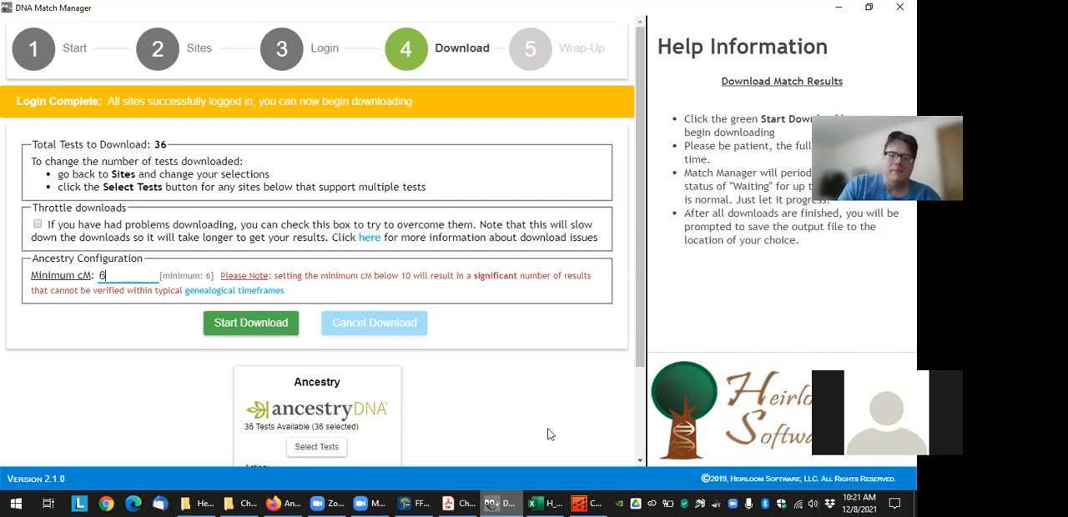
Open "DNA Matrix - Hall Line no photos.pdf" from the Dropbox folder Genealogy/Hall/Charts in Adobe Acrobat Reader
{"action": "double_click", "coordinate": [831, 502]}
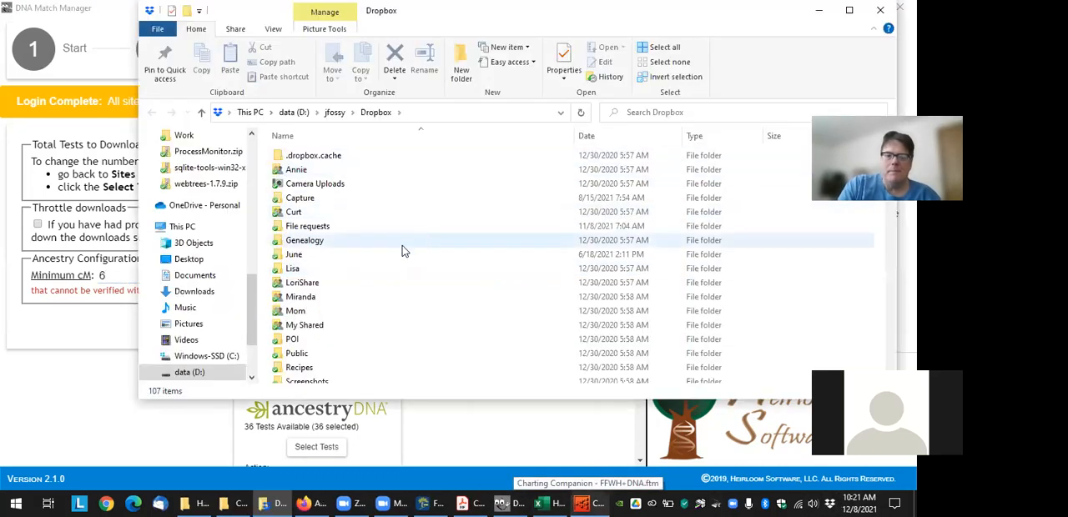
{"action": "double_click", "coordinate": [335, 242]}
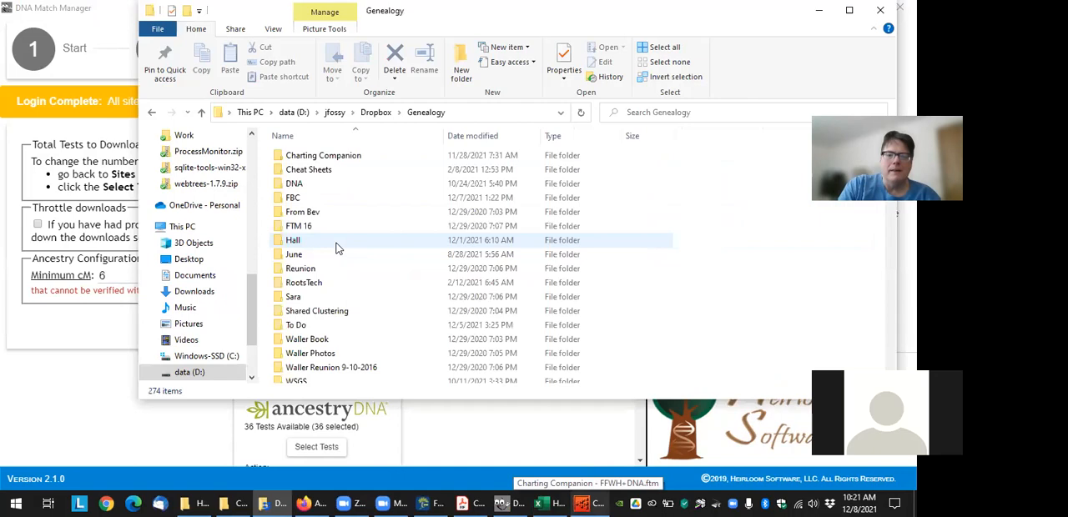
{"action": "double_click", "coordinate": [334, 240]}
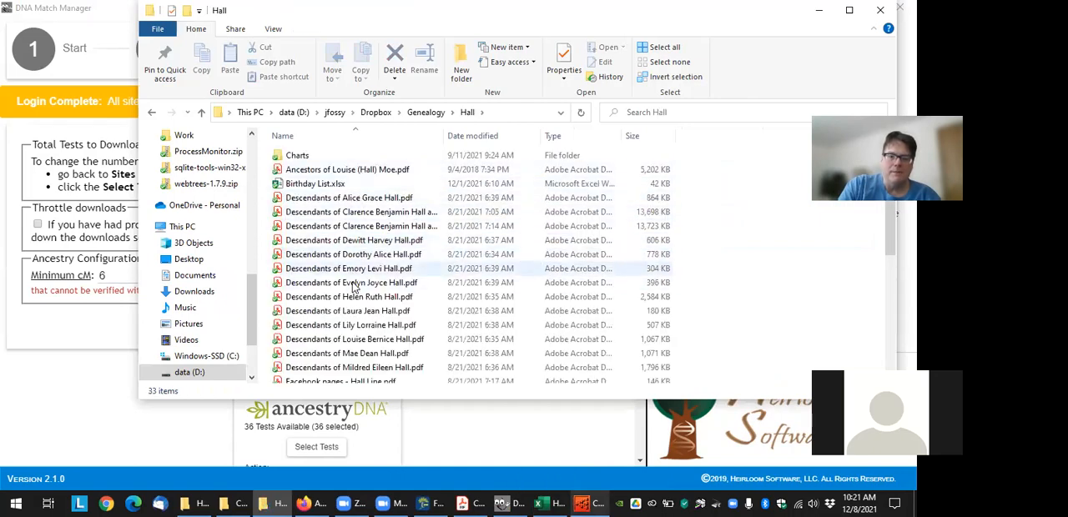
{"action": "double_click", "coordinate": [344, 158]}
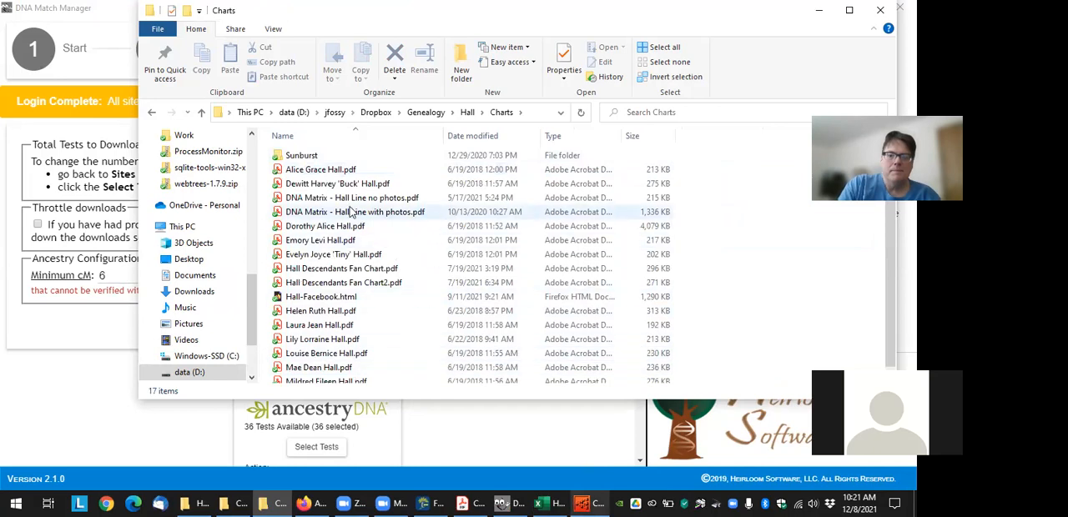
{"action": "double_click", "coordinate": [349, 200]}
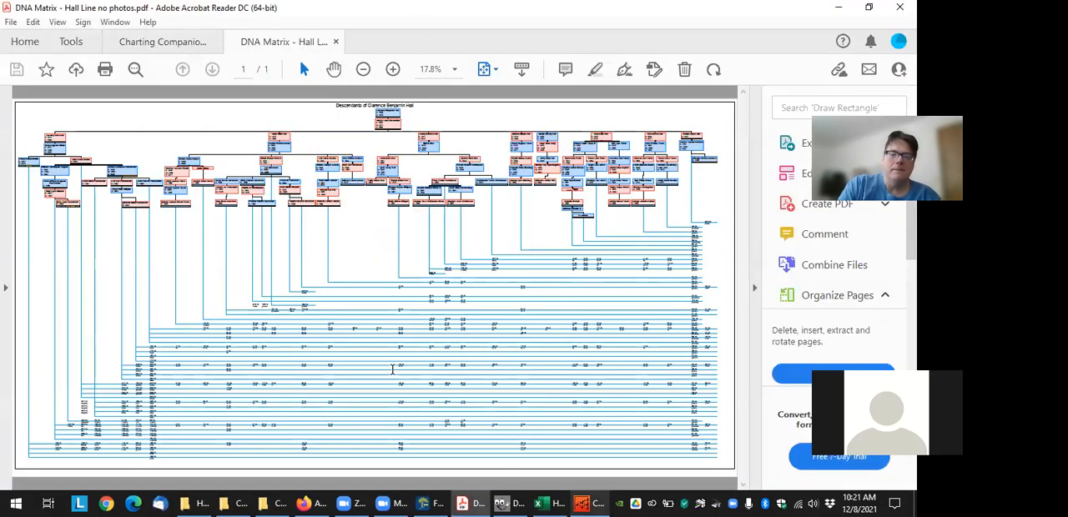
Enlarge the Hall line DNA Matrix to 125% and examine the family branches across its upper generations
{"action": "left_click", "coordinate": [393, 69]}
{"action": "left_click", "coordinate": [393, 69]}
{"action": "left_click", "coordinate": [393, 69]}
{"action": "left_click", "coordinate": [393, 69]}
{"action": "left_click", "coordinate": [393, 69]}
{"action": "left_click", "coordinate": [393, 69]}
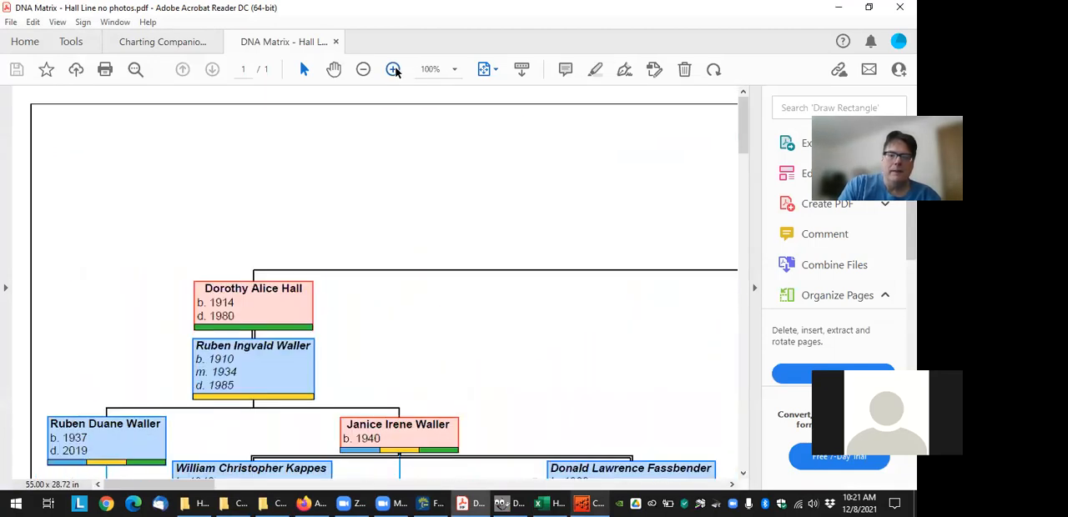
{"action": "left_click", "coordinate": [392, 69]}
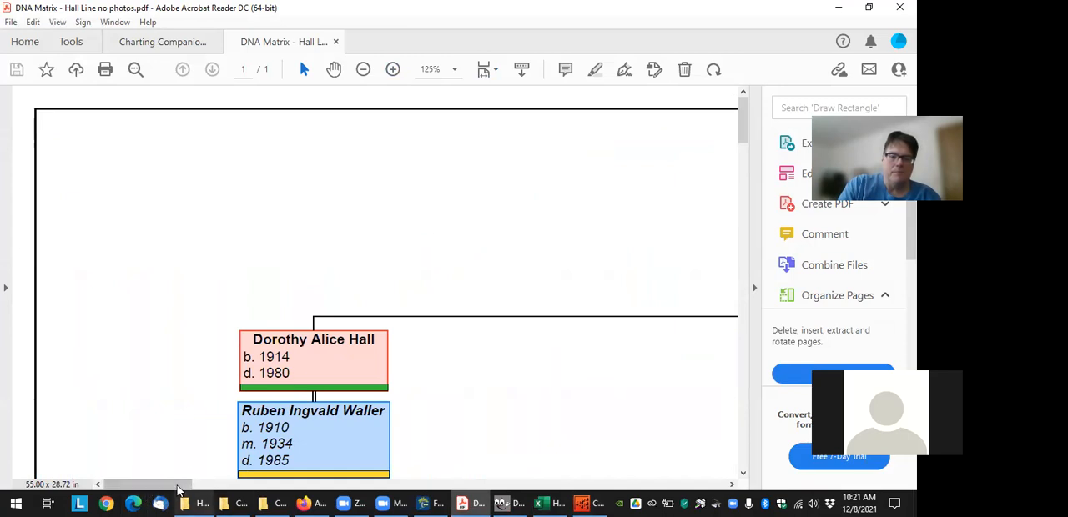
{"action": "left_click_drag", "start_coordinate": [178, 490], "coordinate": [379, 476]}
{"action": "left_click_drag", "start_coordinate": [746, 126], "coordinate": [746, 151]}
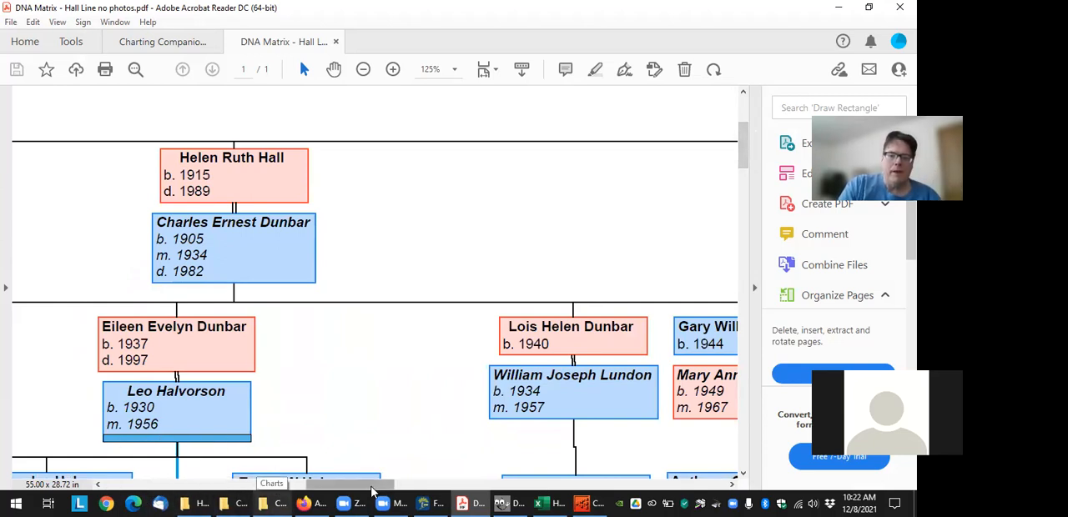
{"action": "left_click_drag", "start_coordinate": [373, 492], "coordinate": [177, 497]}
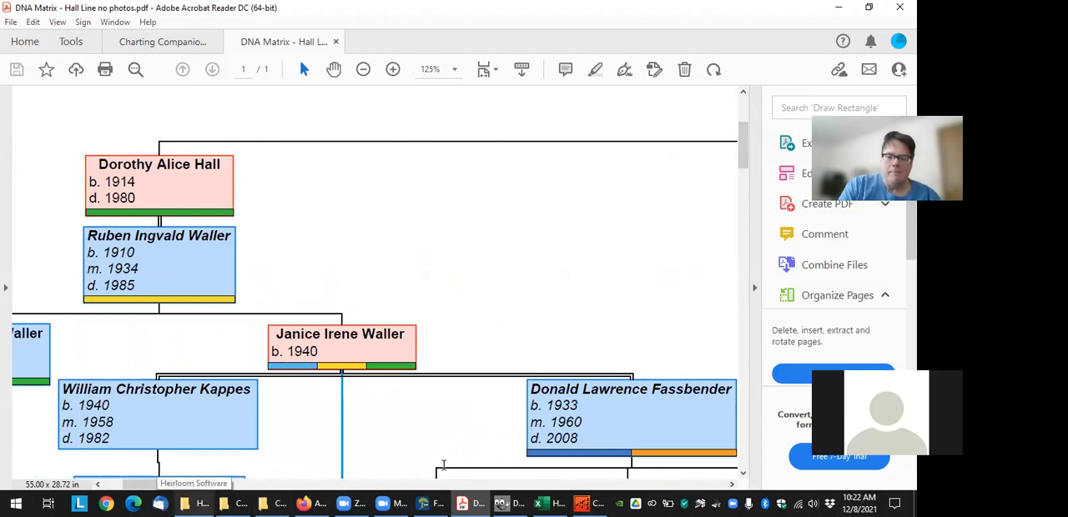
{"action": "left_click_drag", "start_coordinate": [159, 484], "coordinate": [324, 483]}
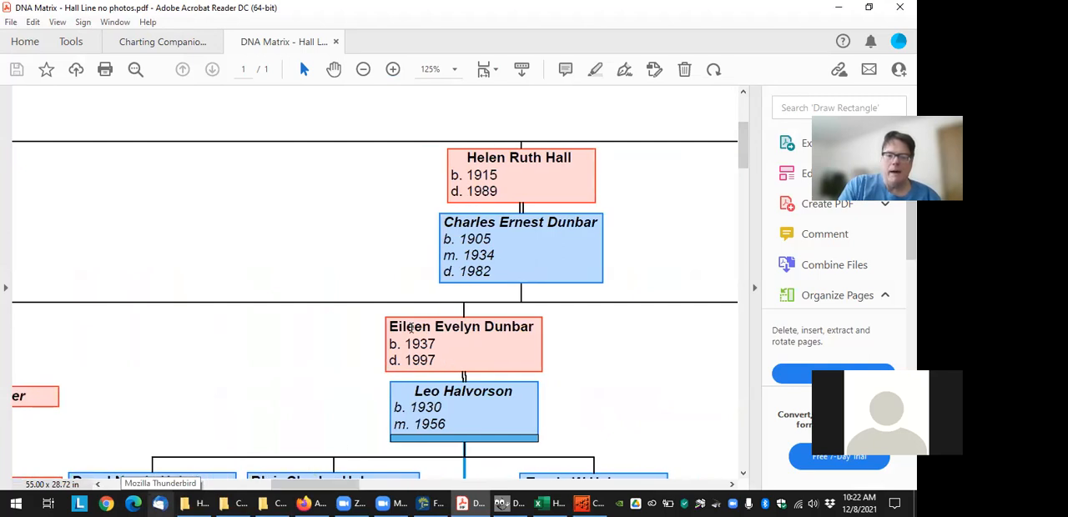
Highlight the couple below the 1915-born Hall daughter and trace the husband's match line down to the shared cM entries
{"action": "left_click_drag", "start_coordinate": [391, 326], "coordinate": [533, 327]}
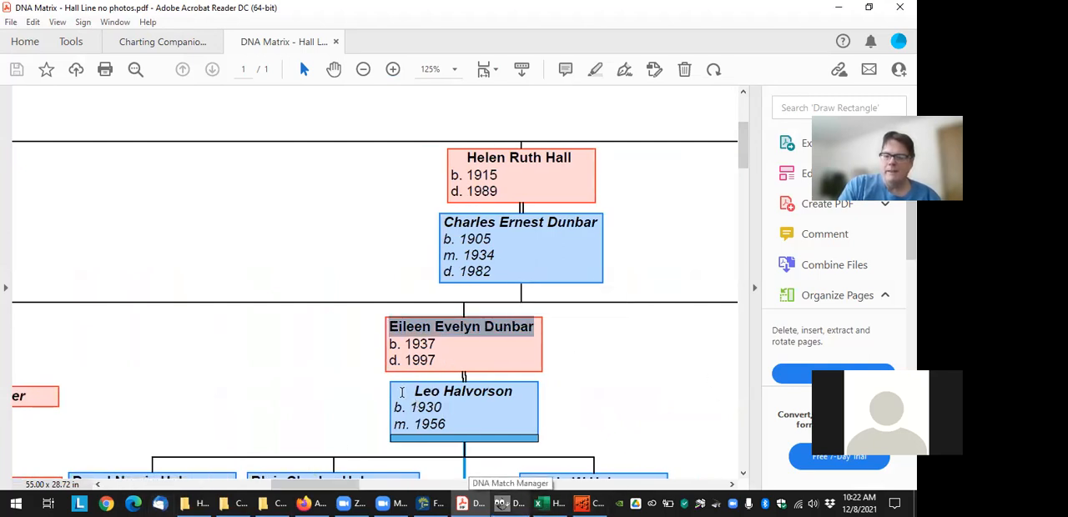
{"action": "left_click", "coordinate": [406, 393]}
{"action": "left_click_drag", "start_coordinate": [406, 393], "coordinate": [493, 409]}
{"action": "left_click", "coordinate": [470, 434]}
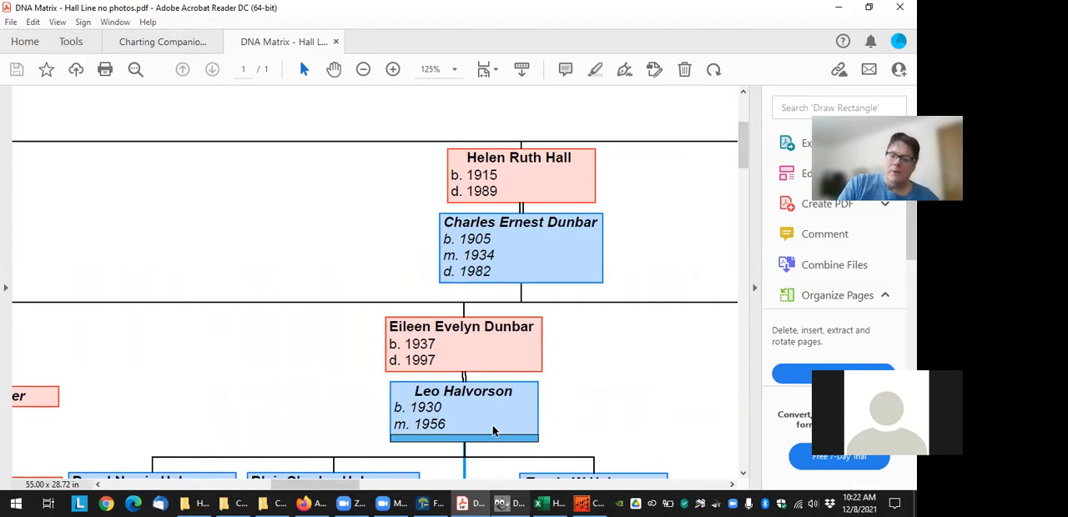
{"action": "left_click_drag", "start_coordinate": [747, 142], "coordinate": [750, 285]}
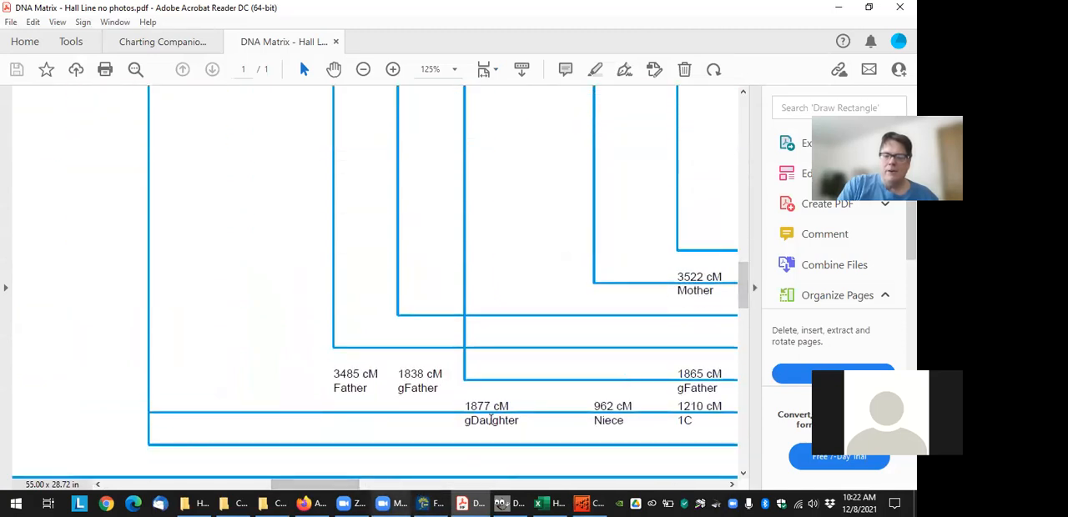
Select the gDaughter label under the 1877 cM match and trace the neighbouring match lines back to their family boxes
{"action": "left_click_drag", "start_coordinate": [458, 413], "coordinate": [519, 421]}
{"action": "left_click_drag", "start_coordinate": [328, 483], "coordinate": [354, 479]}
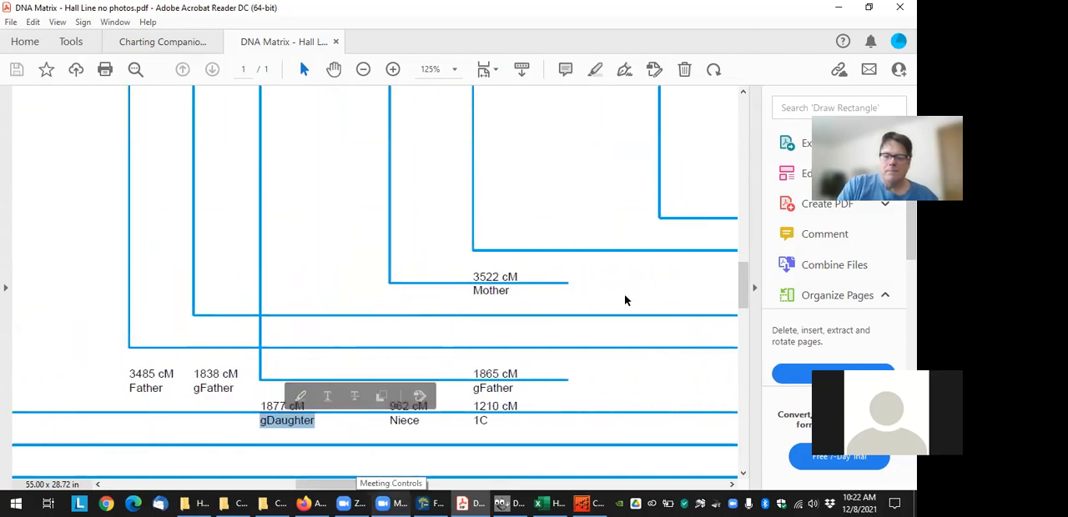
{"action": "left_click", "coordinate": [464, 374]}
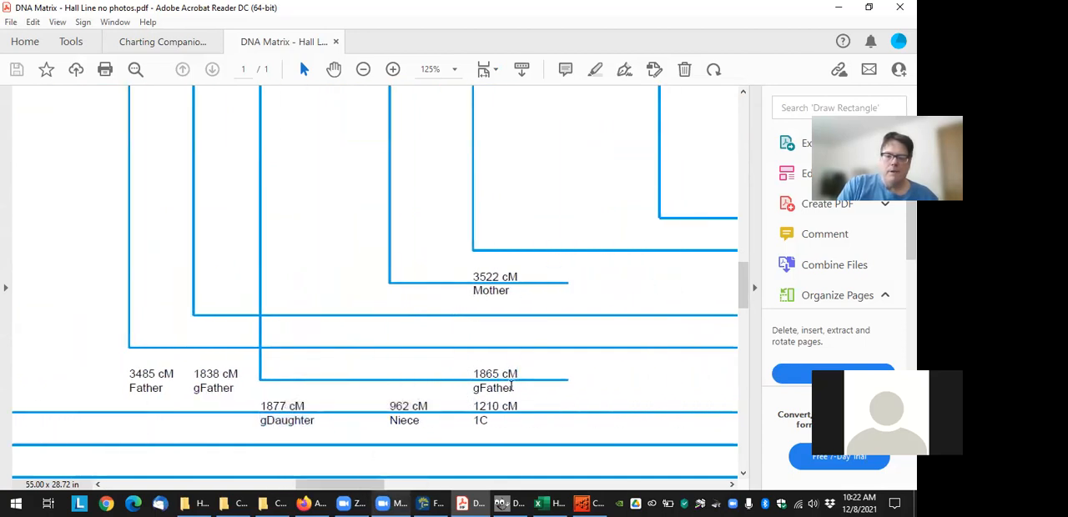
{"action": "left_click_drag", "start_coordinate": [747, 298], "coordinate": [736, 211]}
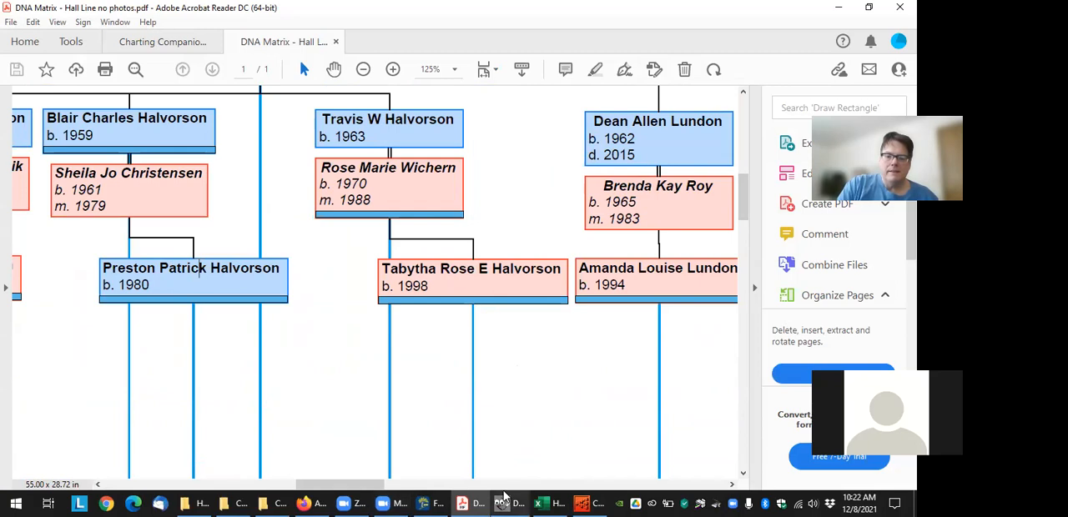
{"action": "left_click_drag", "start_coordinate": [350, 485], "coordinate": [324, 486]}
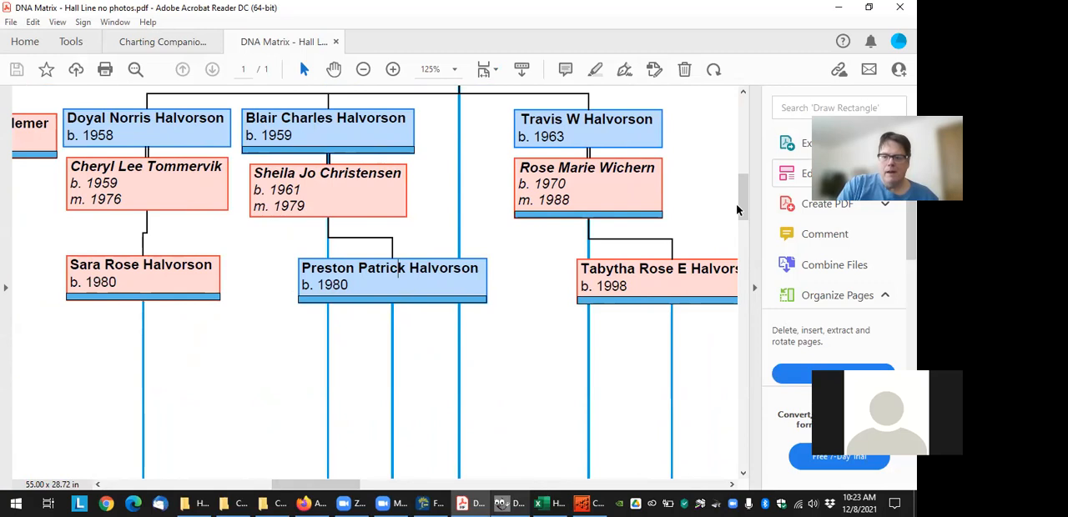
Highlight the 16 cM 1C1R entry on the husband's match line and select the 13 cM 1C1R entry above it
{"action": "left_click_drag", "start_coordinate": [741, 201], "coordinate": [741, 192]}
{"action": "left_click_drag", "start_coordinate": [741, 183], "coordinate": [709, 328]}
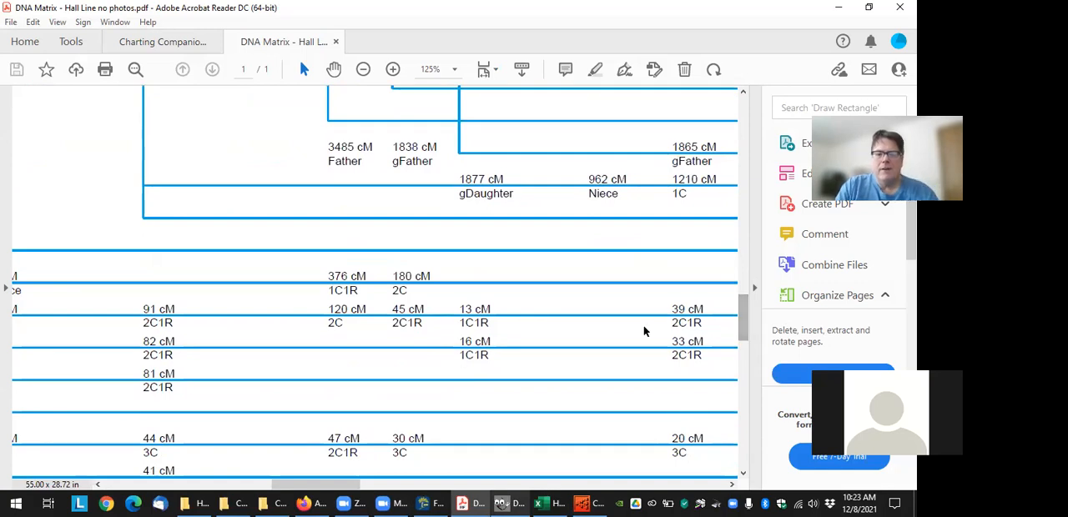
{"action": "left_click_drag", "start_coordinate": [478, 336], "coordinate": [490, 358]}
{"action": "left_click", "coordinate": [493, 325]}
{"action": "left_click", "coordinate": [482, 311]}
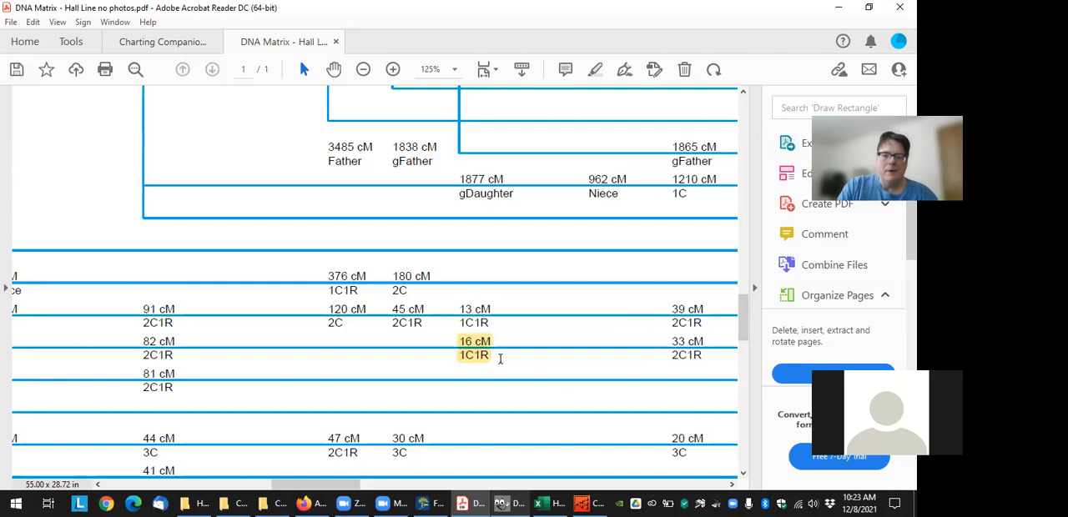
{"action": "left_click_drag", "start_coordinate": [462, 304], "coordinate": [492, 325]}
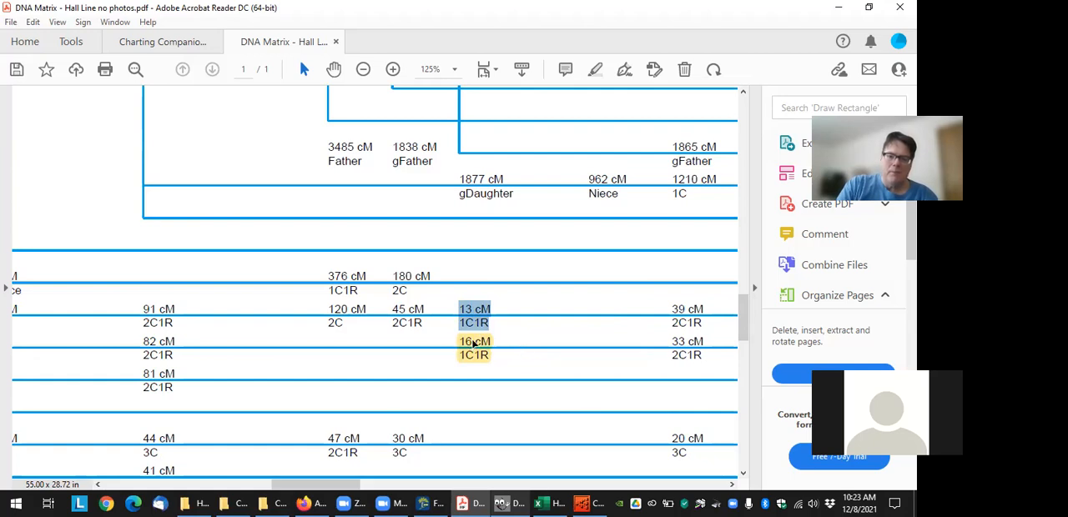
Select the 13 cM values of the 1C and 1C1R matches further down the husband's match line
{"action": "scroll", "coordinate": [469, 351], "scroll_direction": "down", "scroll_amount": 3}
{"action": "scroll", "coordinate": [455, 379], "scroll_direction": "down", "scroll_amount": 5}
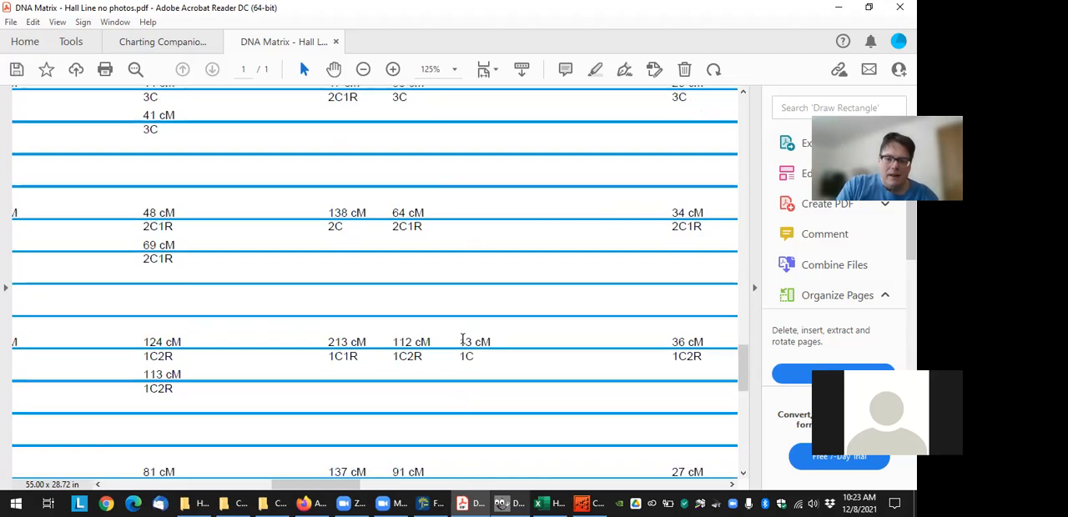
{"action": "left_click_drag", "start_coordinate": [461, 340], "coordinate": [489, 359]}
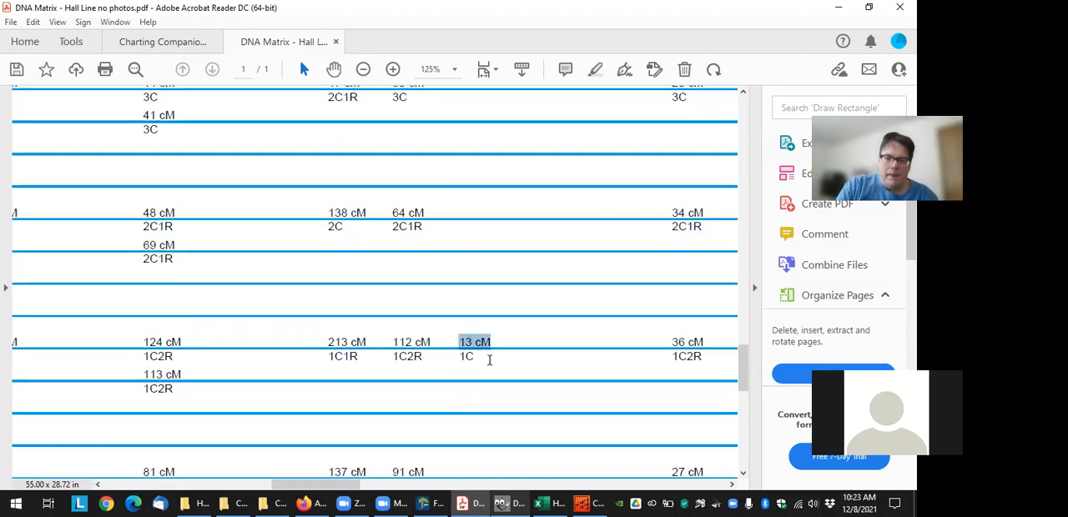
{"action": "left_click", "coordinate": [494, 367]}
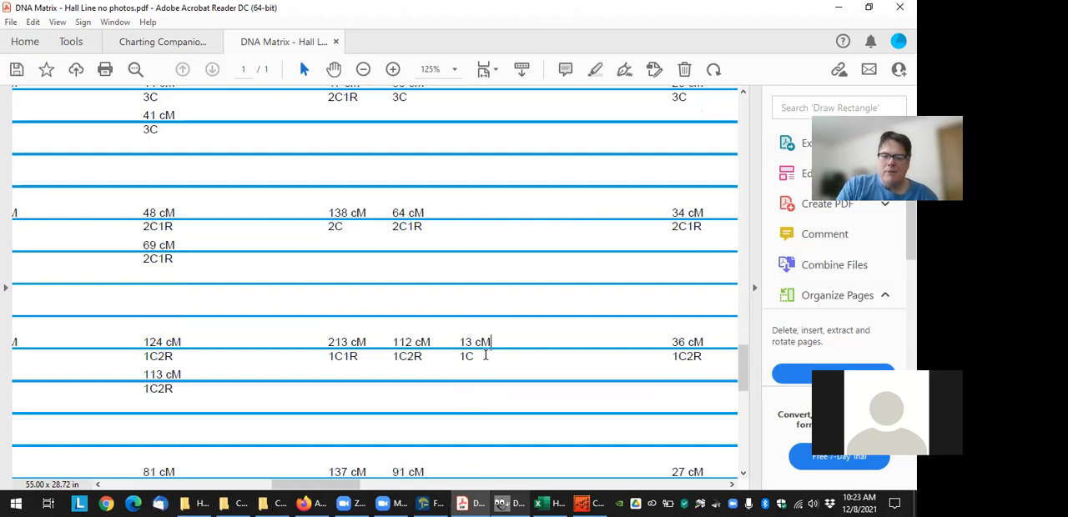
{"action": "scroll", "coordinate": [488, 360], "scroll_direction": "down", "scroll_amount": 2}
{"action": "scroll", "coordinate": [488, 361], "scroll_direction": "down", "scroll_amount": 5}
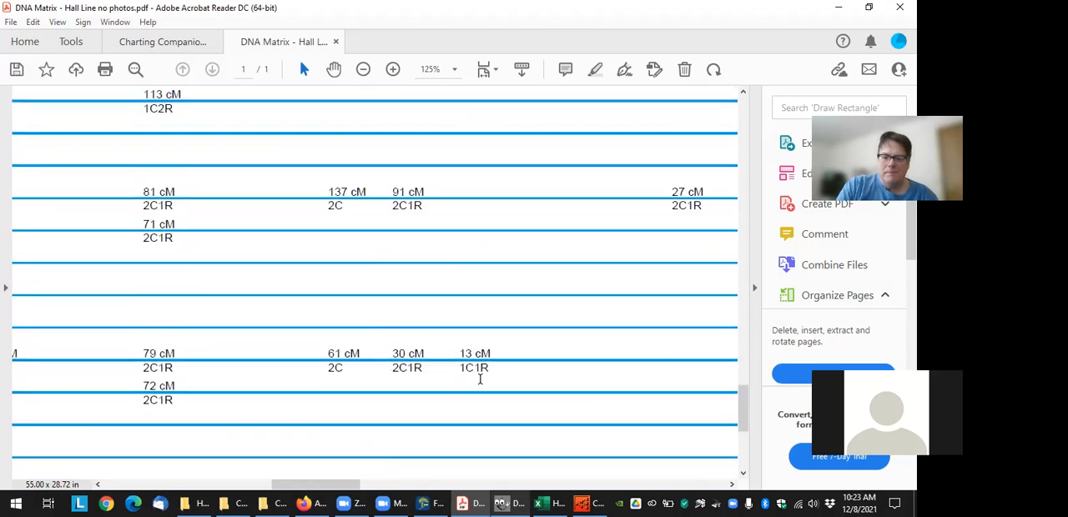
{"action": "left_click_drag", "start_coordinate": [462, 353], "coordinate": [505, 375]}
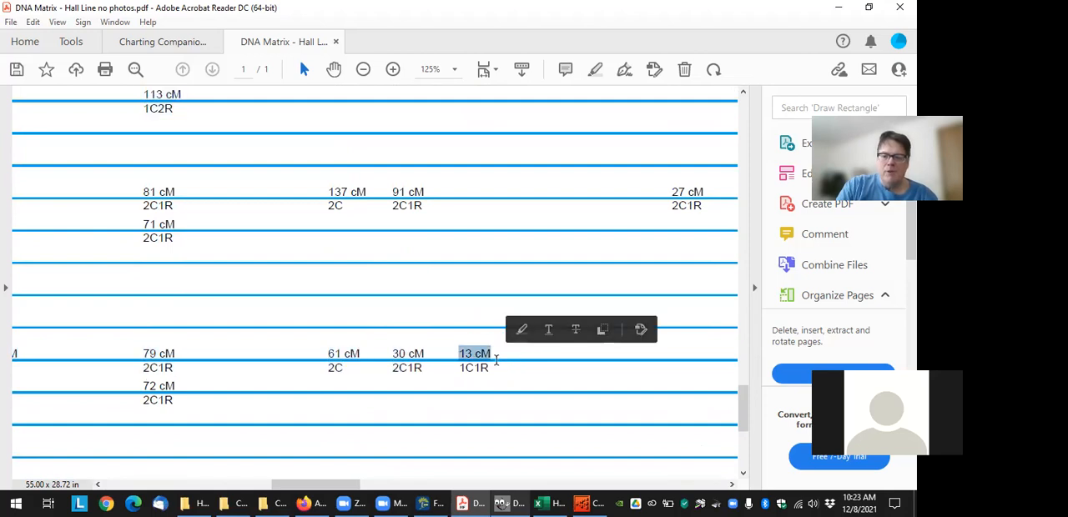
Trace the match line back up to the husband born in 1930 and select his name in the family box
{"action": "scroll", "coordinate": [496, 359], "scroll_direction": "up", "scroll_amount": 7}
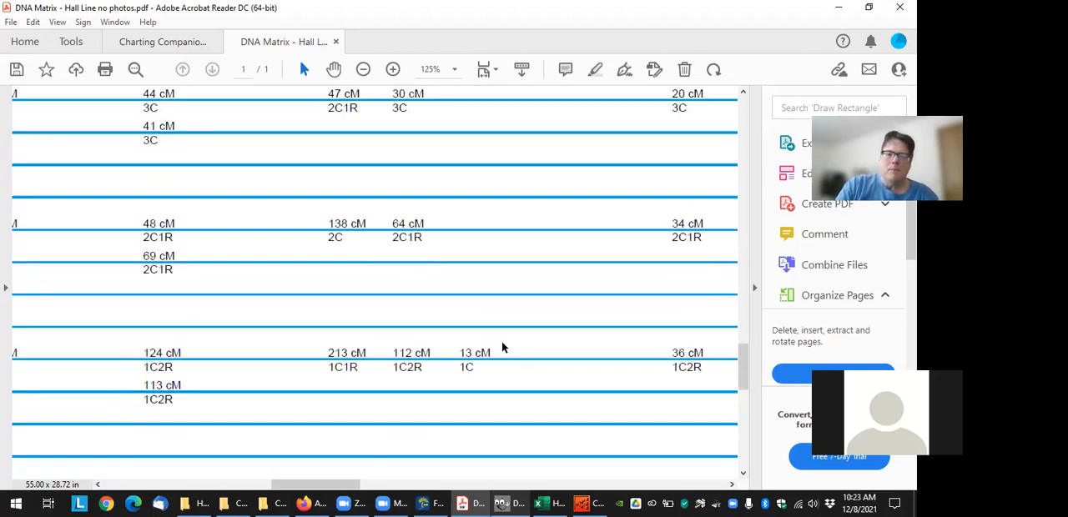
{"action": "scroll", "coordinate": [433, 316], "scroll_direction": "up", "scroll_amount": 10}
{"action": "scroll", "coordinate": [433, 316], "scroll_direction": "up", "scroll_amount": 8}
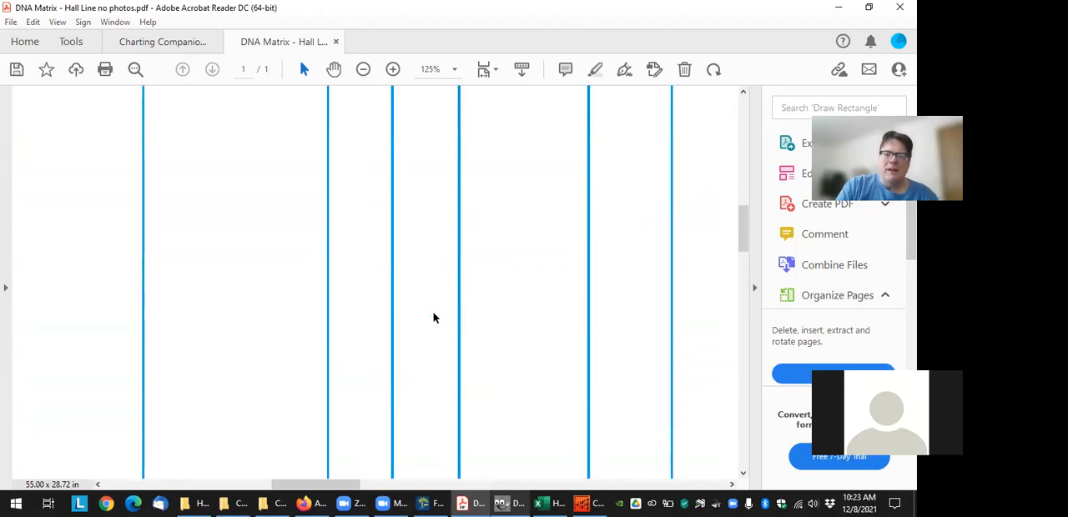
{"action": "scroll", "coordinate": [433, 316], "scroll_direction": "up", "scroll_amount": 5}
{"action": "scroll", "coordinate": [434, 314], "scroll_direction": "up", "scroll_amount": 5}
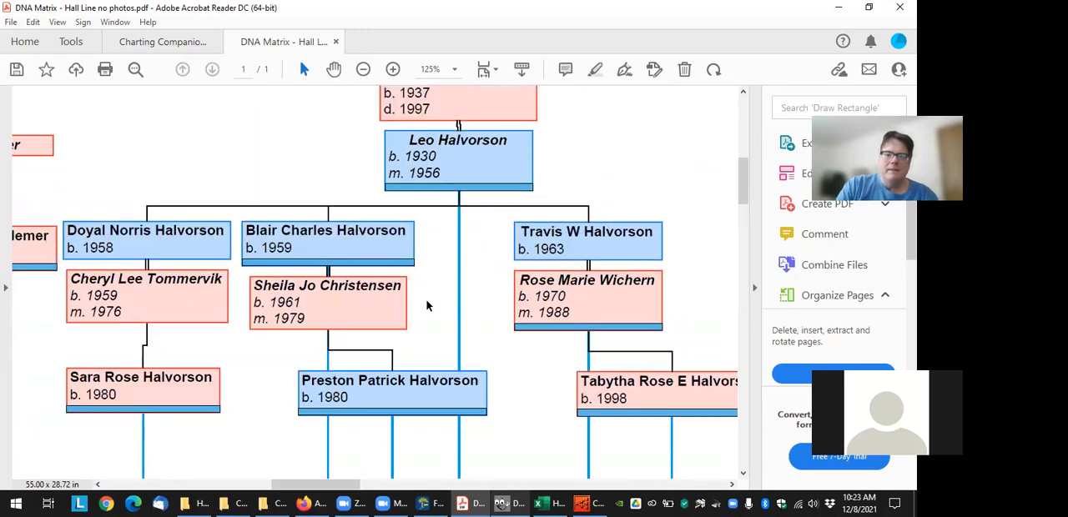
{"action": "scroll", "coordinate": [426, 306], "scroll_direction": "up", "scroll_amount": 1}
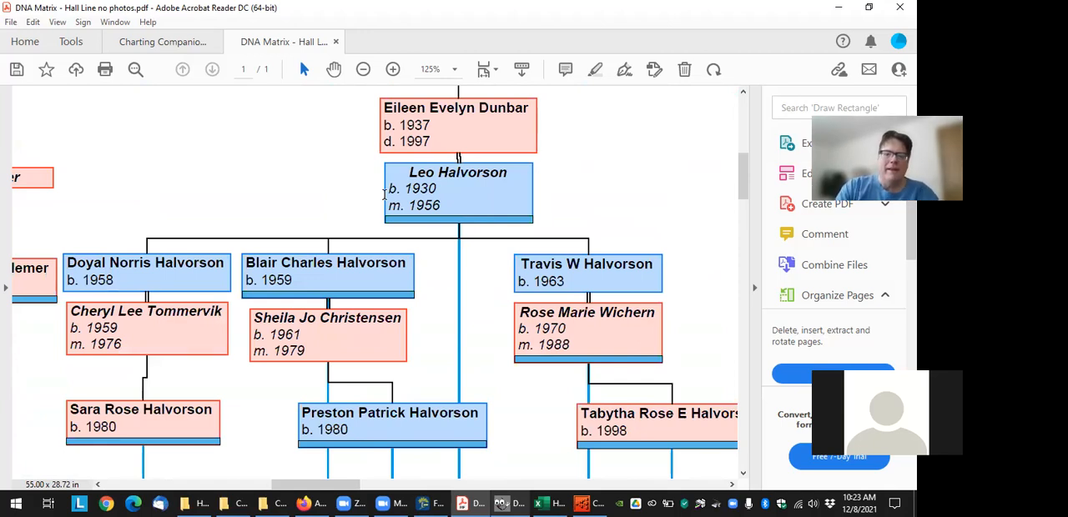
{"action": "left_click_drag", "start_coordinate": [412, 176], "coordinate": [507, 176]}
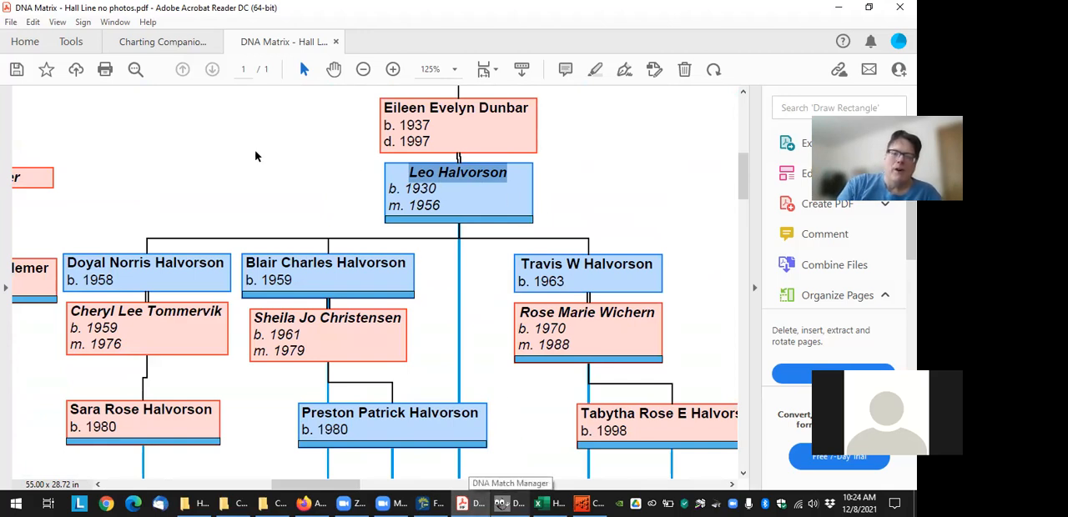
Follow the husband's match line down again and examine the 13 cM and 16 cM 1C1R entries
{"action": "scroll", "coordinate": [479, 325], "scroll_direction": "down", "scroll_amount": 2}
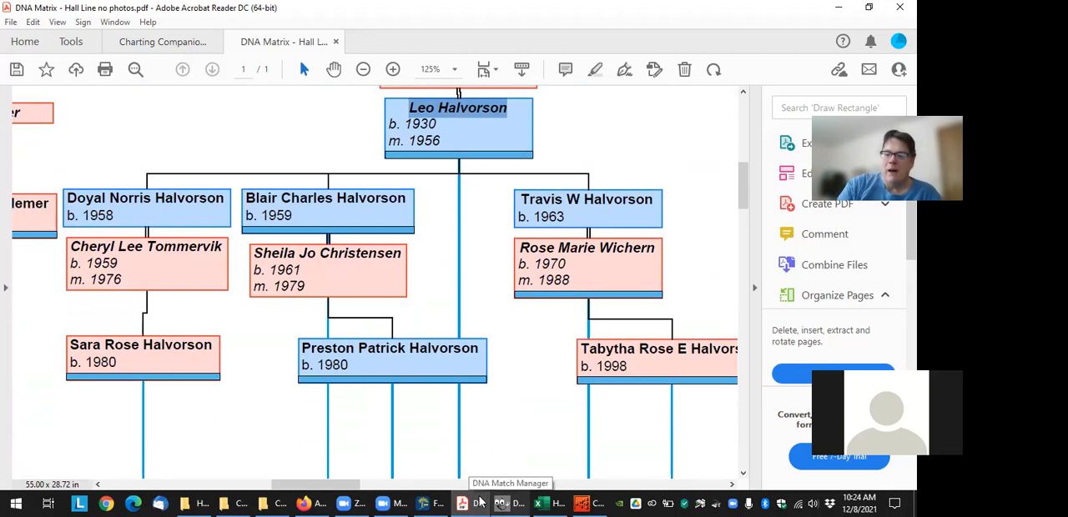
{"action": "scroll", "coordinate": [512, 322], "scroll_direction": "down", "scroll_amount": 8}
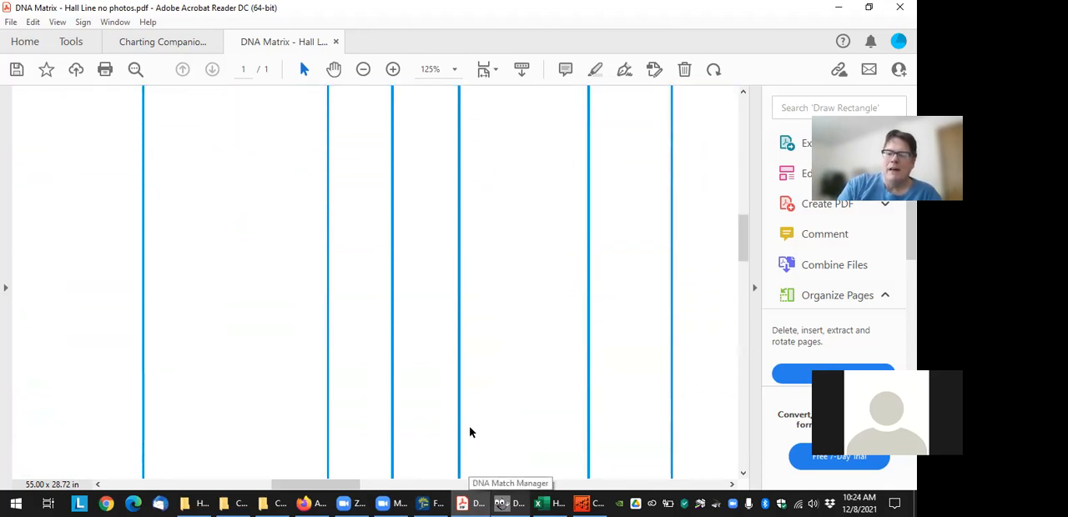
{"action": "scroll", "coordinate": [473, 440], "scroll_direction": "down", "scroll_amount": 10}
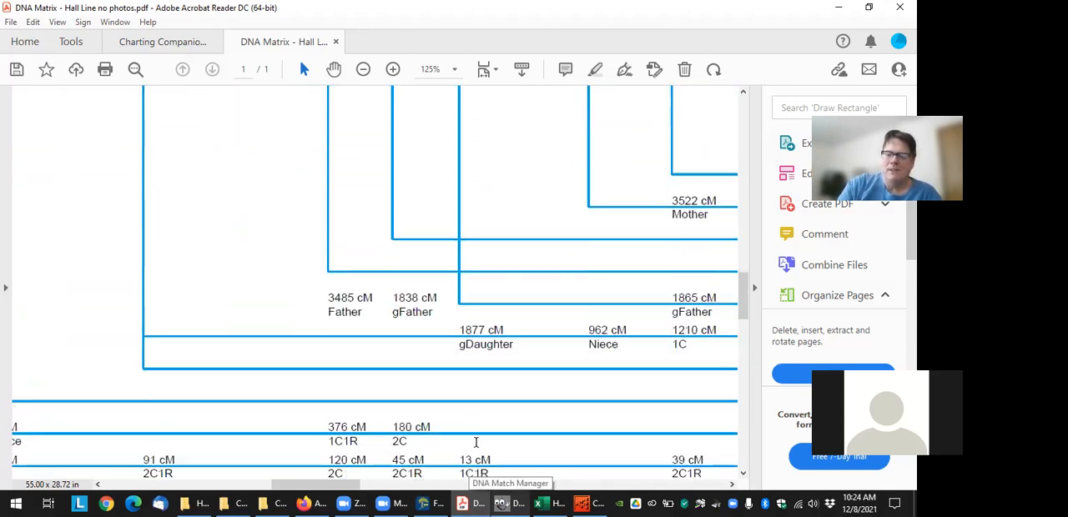
{"action": "scroll", "coordinate": [476, 449], "scroll_direction": "down", "scroll_amount": 2}
{"action": "left_click_drag", "start_coordinate": [460, 292], "coordinate": [489, 340]}
{"action": "left_click", "coordinate": [487, 328]}
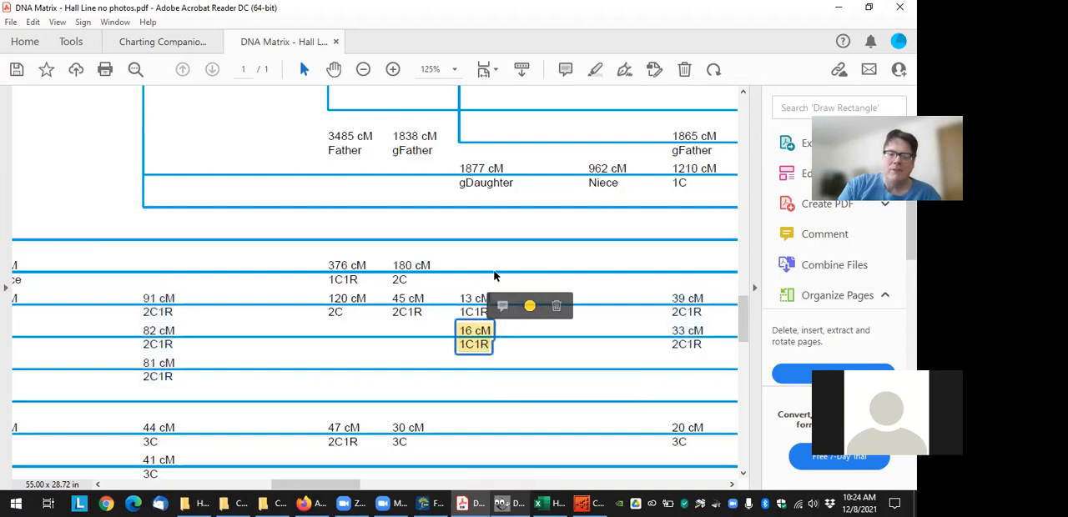
{"action": "scroll", "coordinate": [495, 275], "scroll_direction": "up", "scroll_amount": 1}
{"action": "left_click", "coordinate": [497, 274]}
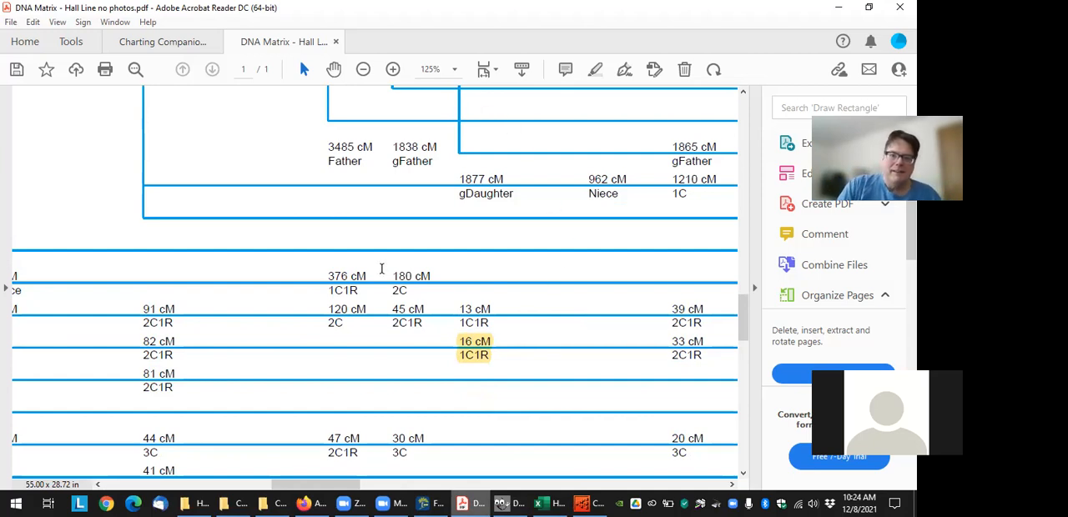
Close "DNA Matrix - Hall Line no photos.pdf" without saving the changes
{"action": "scroll", "coordinate": [534, 329], "scroll_direction": "up", "scroll_amount": 3}
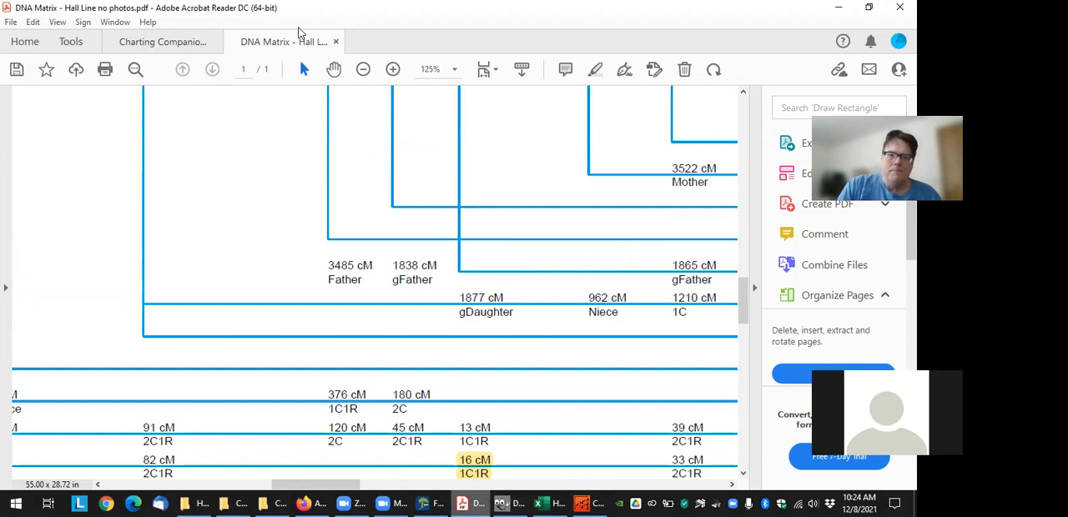
{"action": "left_click", "coordinate": [336, 41]}
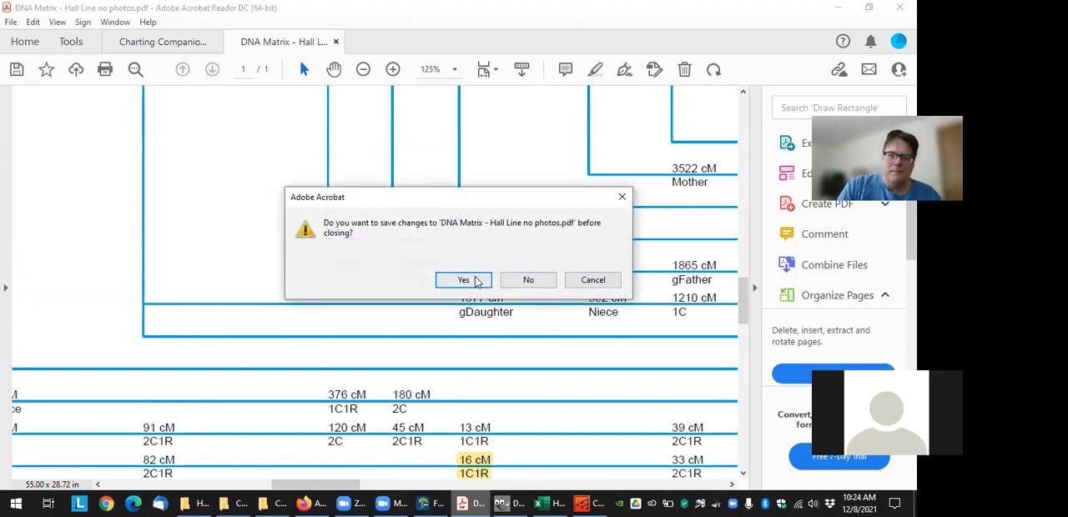
{"action": "left_click", "coordinate": [526, 279]}
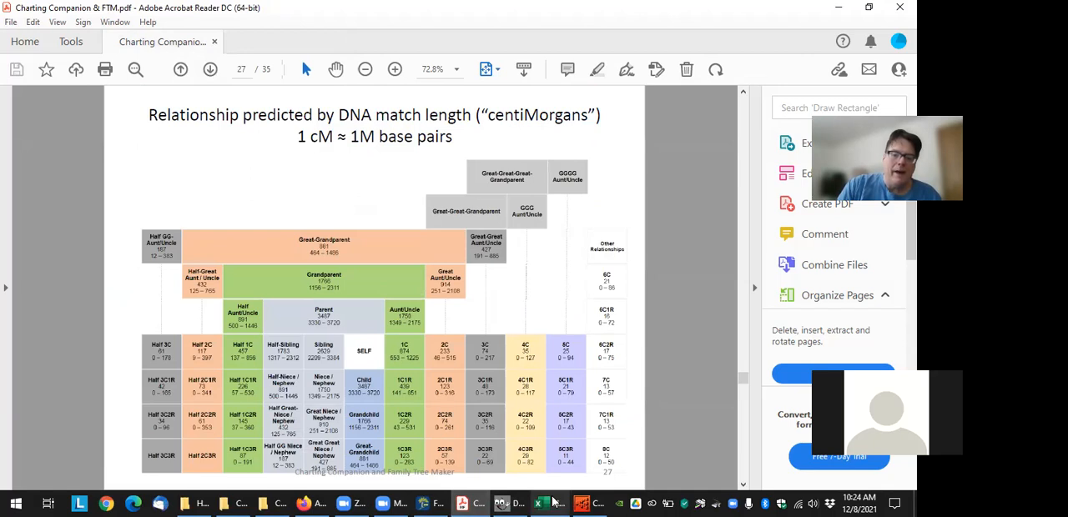
Switch to Charting Companion to view the descendants' DNA Matrix, and return to DNA Match Manager's download page
{"action": "left_click", "coordinate": [430, 503]}
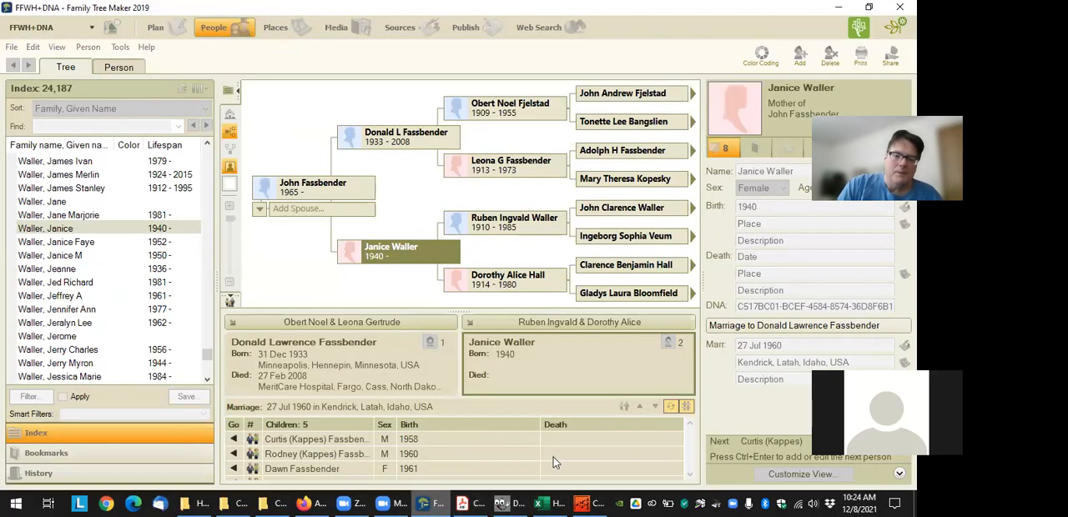
{"action": "left_click", "coordinate": [588, 503]}
{"action": "mouse_move", "coordinate": [387, 329]}
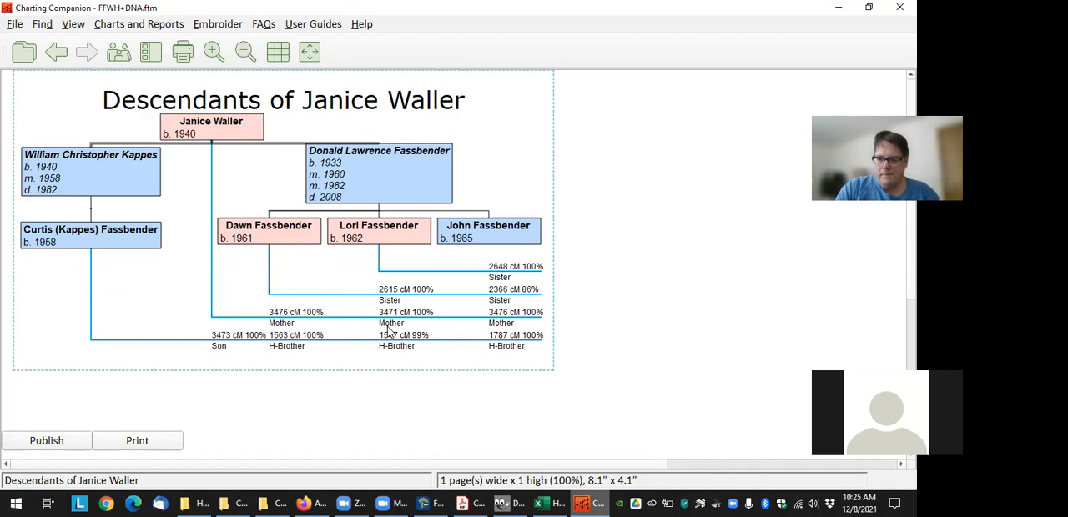
{"action": "left_click", "coordinate": [507, 503]}
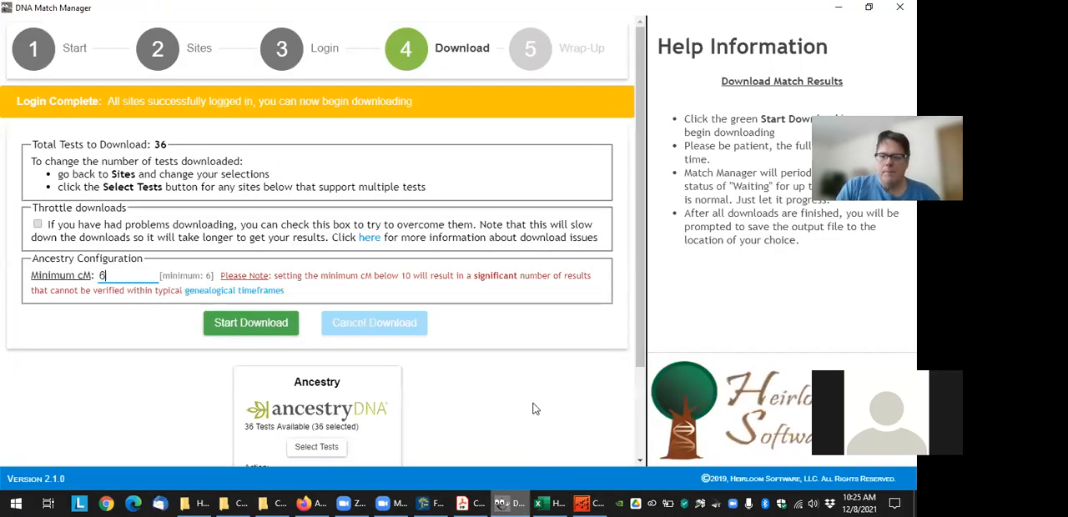
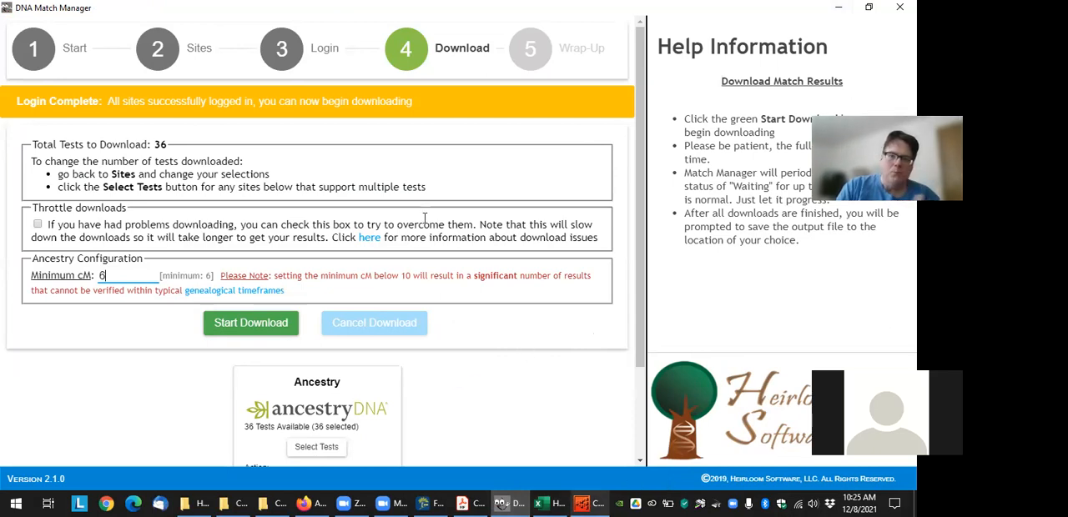
Go back through the Login page to the Sites selection in DNA Match Manager and close the program
{"action": "left_click", "coordinate": [287, 48]}
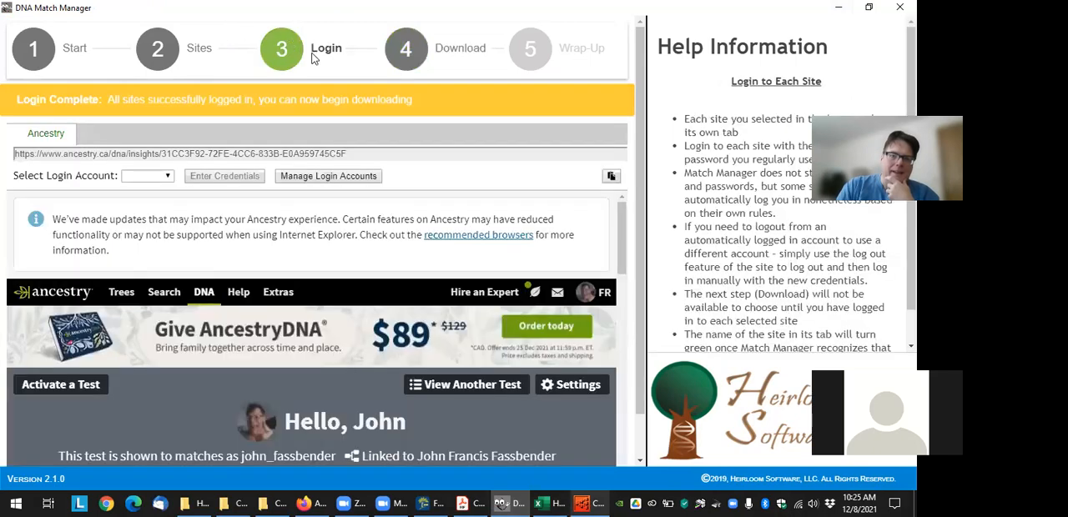
{"action": "left_click", "coordinate": [158, 49]}
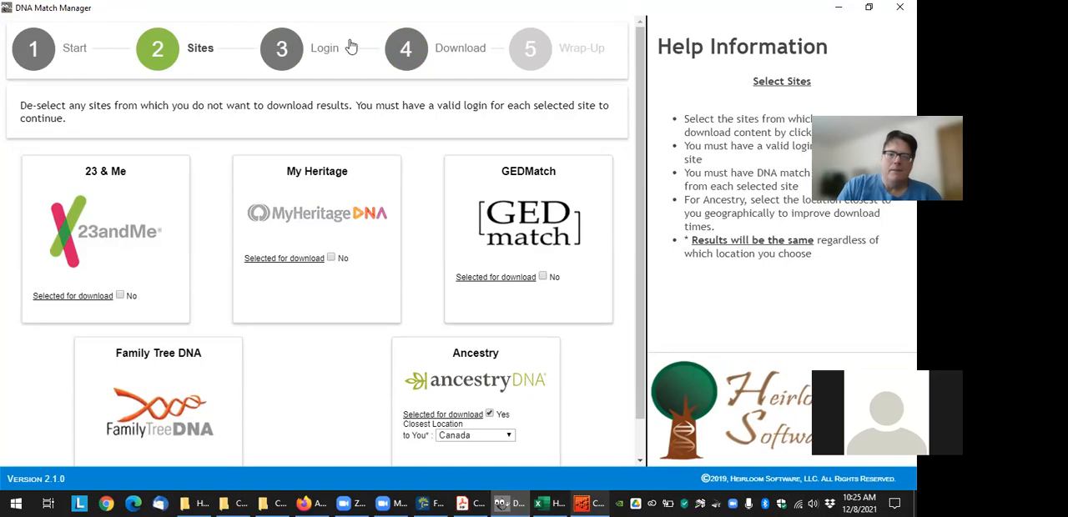
{"action": "left_click", "coordinate": [898, 7]}
Clear the open windows, launch DNAGedcom from the desktop, and log in with the remembered account
{"action": "left_click", "coordinate": [839, 7]}
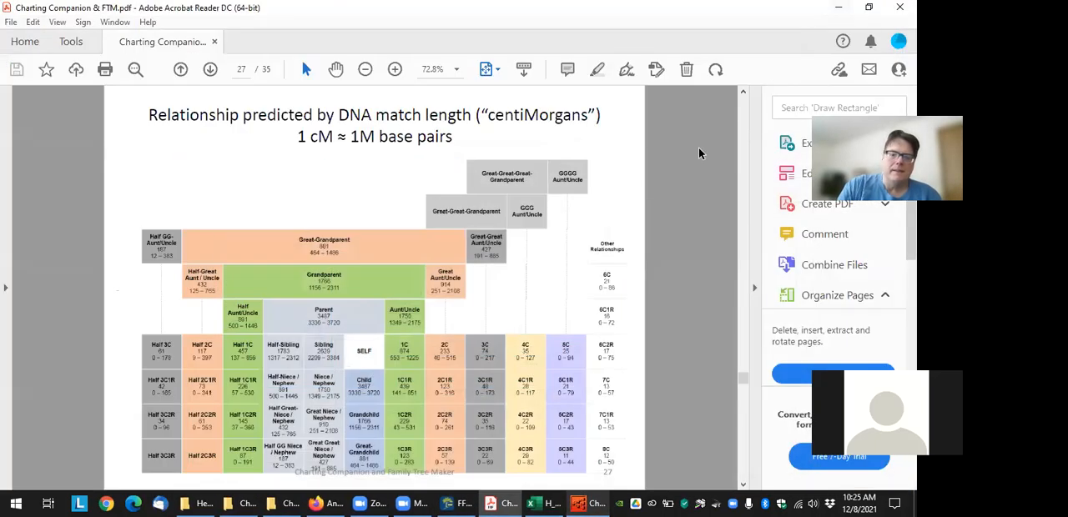
{"action": "left_click", "coordinate": [838, 7]}
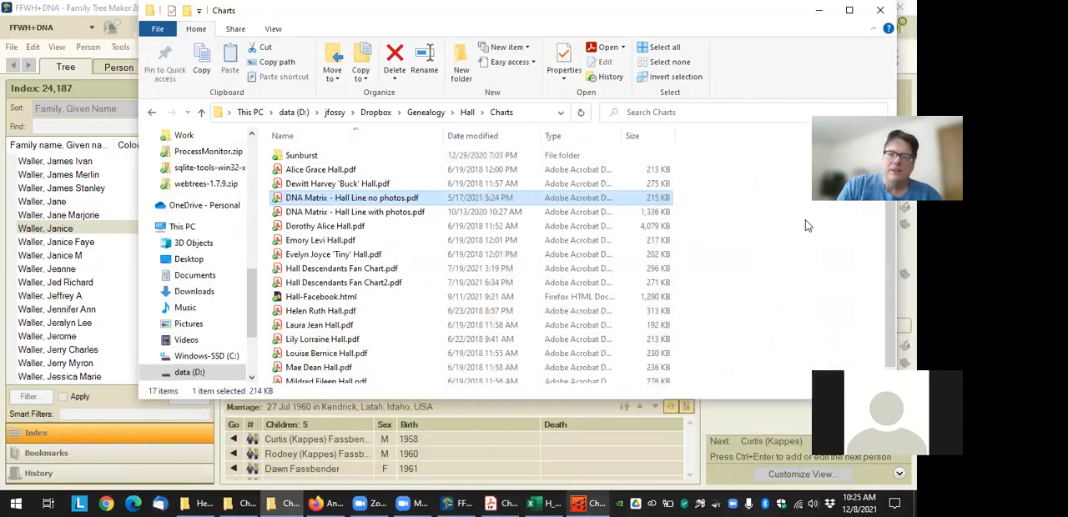
{"action": "left_click", "coordinate": [896, 502]}
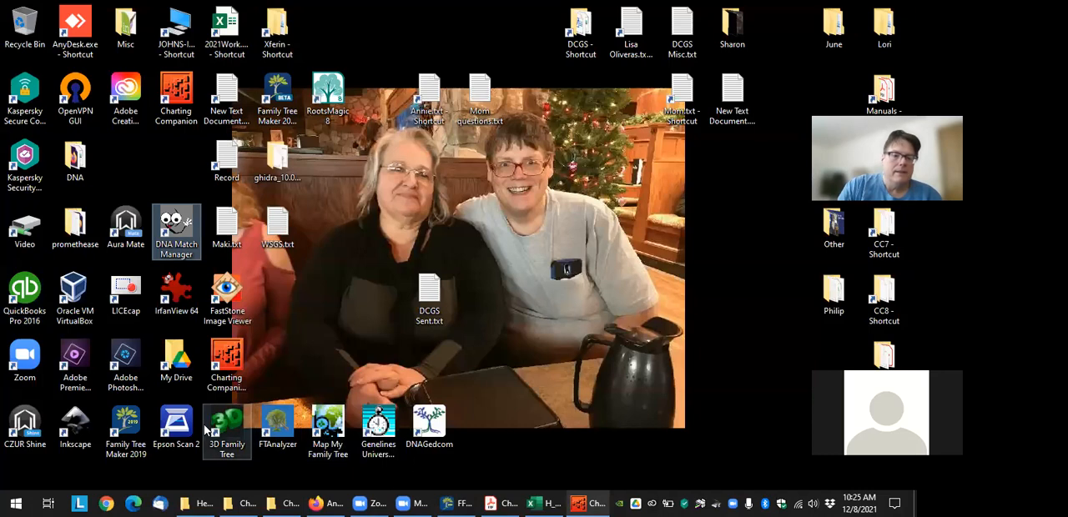
{"action": "left_click", "coordinate": [428, 423]}
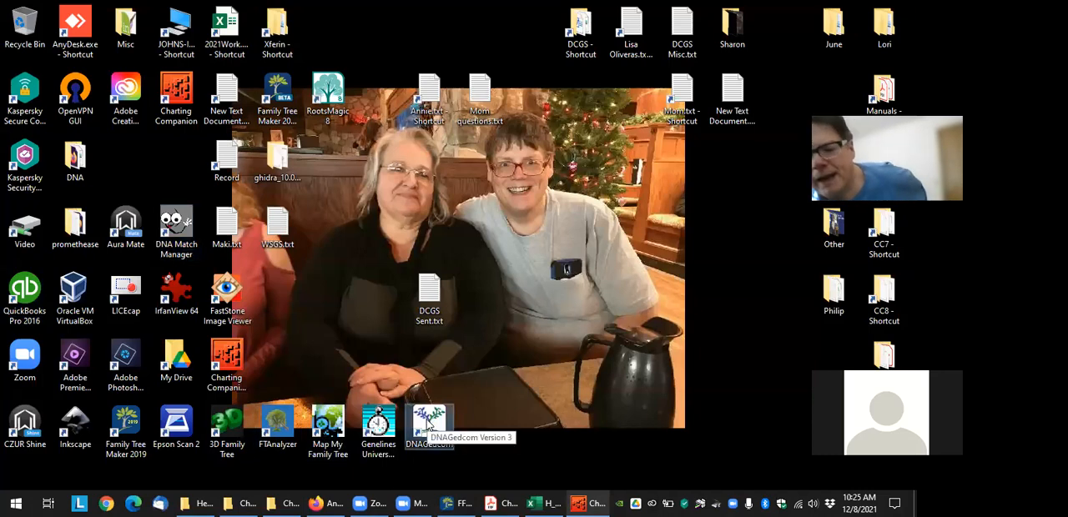
{"action": "double_click", "coordinate": [428, 424]}
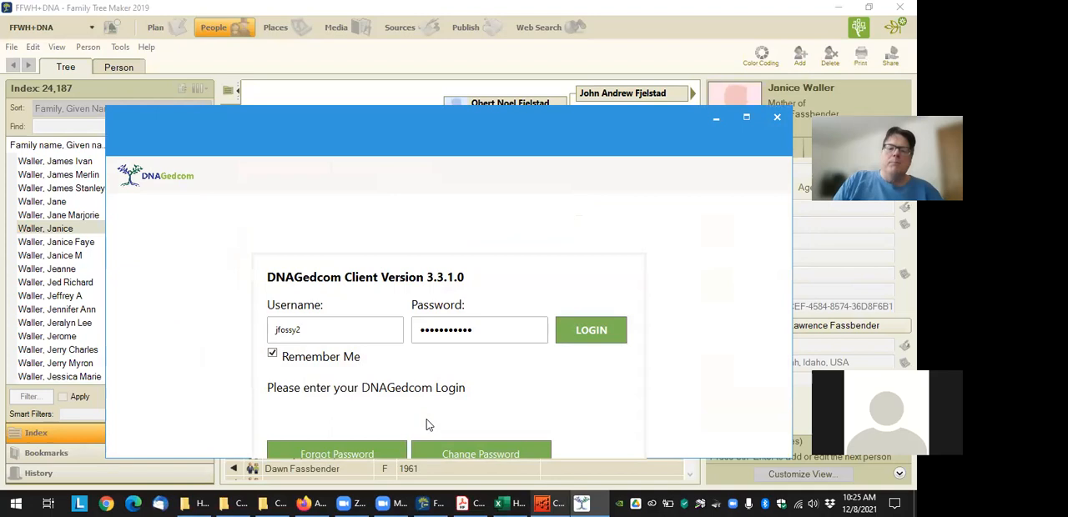
{"action": "left_click", "coordinate": [591, 338]}
{"action": "left_click_drag", "start_coordinate": [510, 109], "coordinate": [515, 35]}
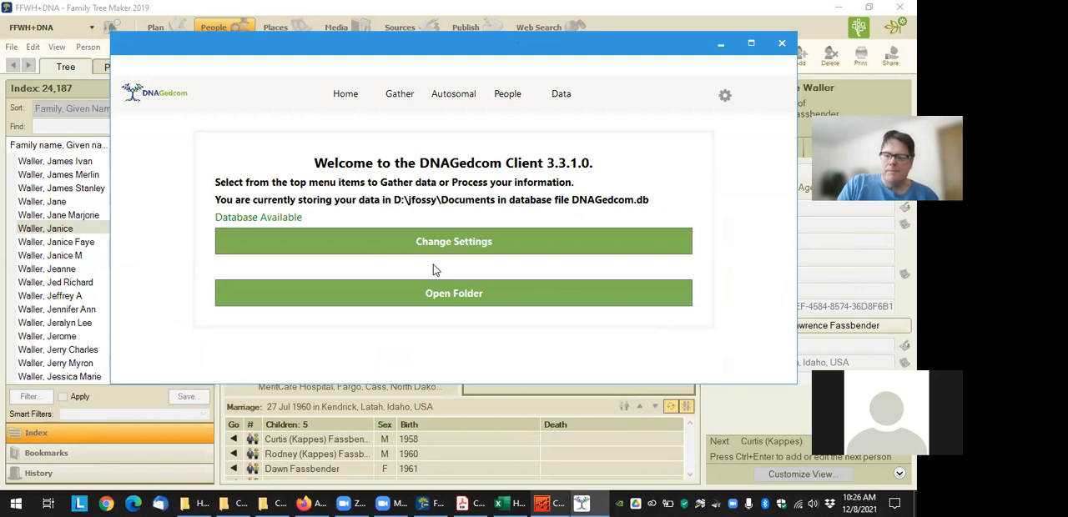
Open the Gather page and review the DNA testing sites that data can be gathered from
{"action": "left_click", "coordinate": [410, 102]}
{"action": "scroll", "coordinate": [507, 260], "scroll_direction": "down", "scroll_amount": 2}
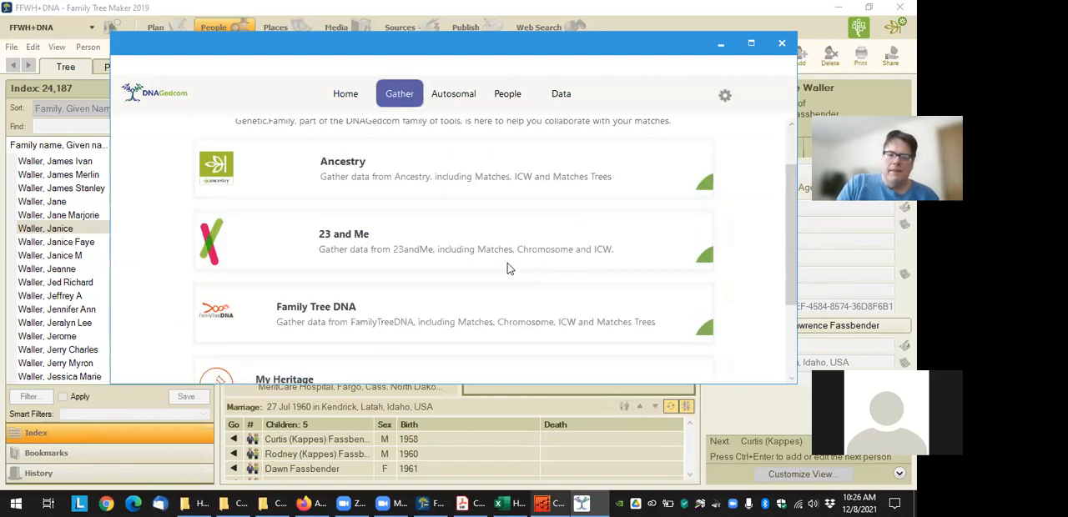
{"action": "scroll", "coordinate": [484, 311], "scroll_direction": "down", "scroll_amount": 1}
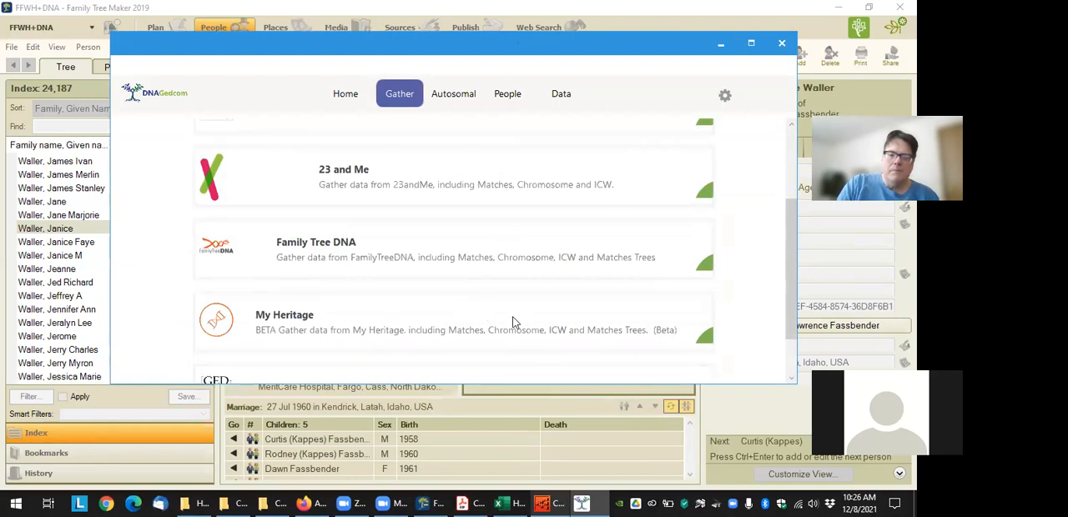
{"action": "scroll", "coordinate": [514, 302], "scroll_direction": "up", "scroll_amount": 2}
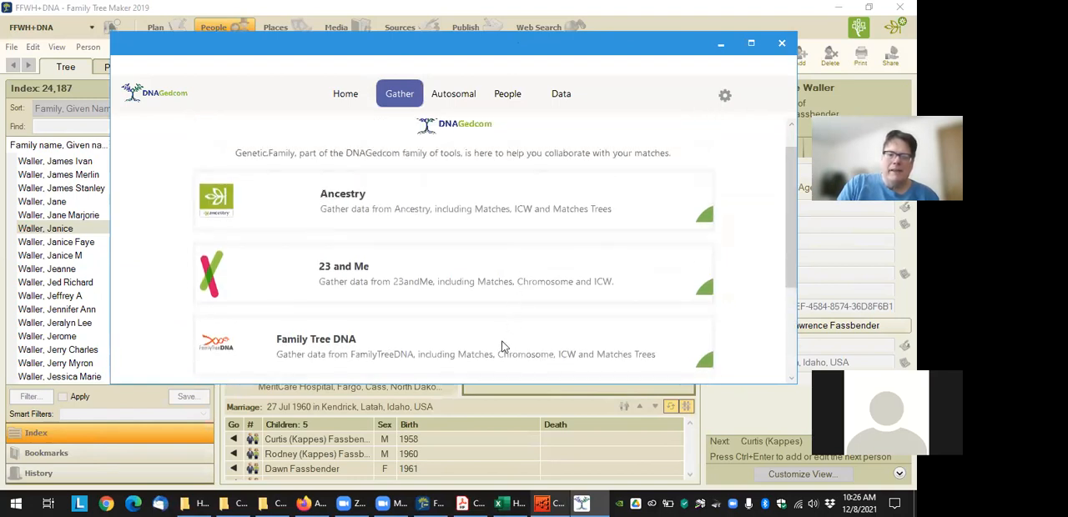
{"action": "scroll", "coordinate": [502, 347], "scroll_direction": "down", "scroll_amount": 2}
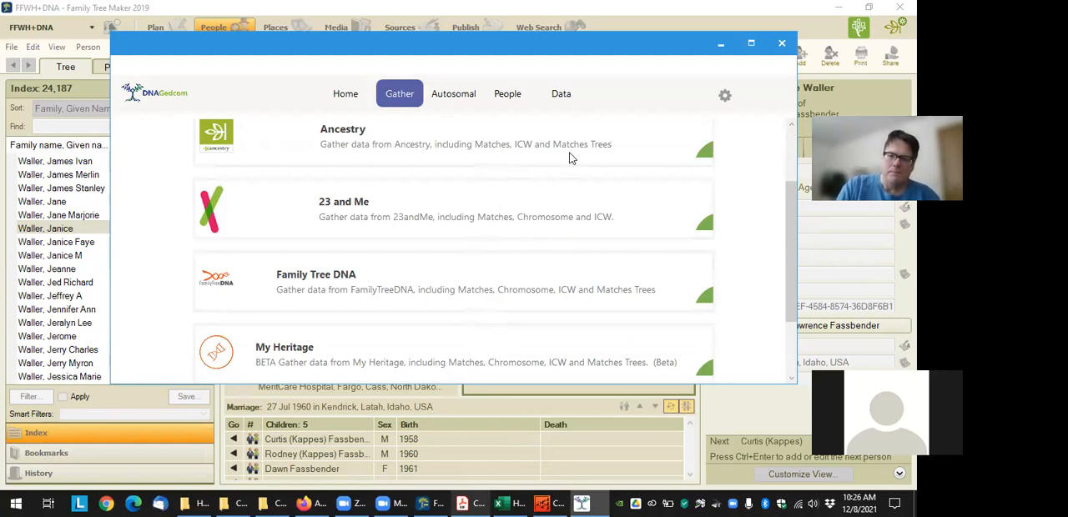
Choose Ancestry as the gathering source and enter the account username and password as a manual entry
{"action": "left_click", "coordinate": [521, 139]}
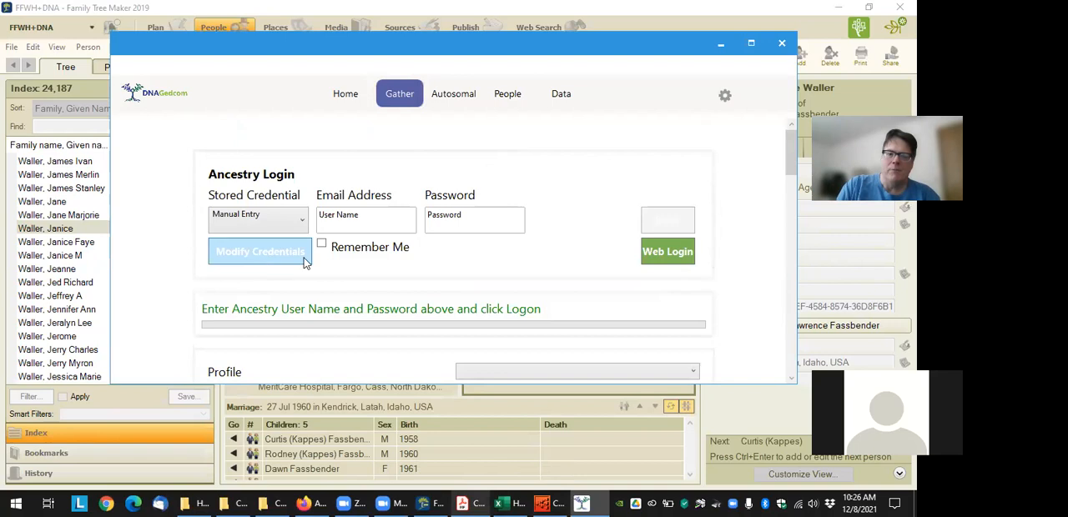
{"action": "left_click", "coordinate": [298, 226]}
{"action": "left_click", "coordinate": [390, 296]}
{"action": "left_click", "coordinate": [372, 224]}
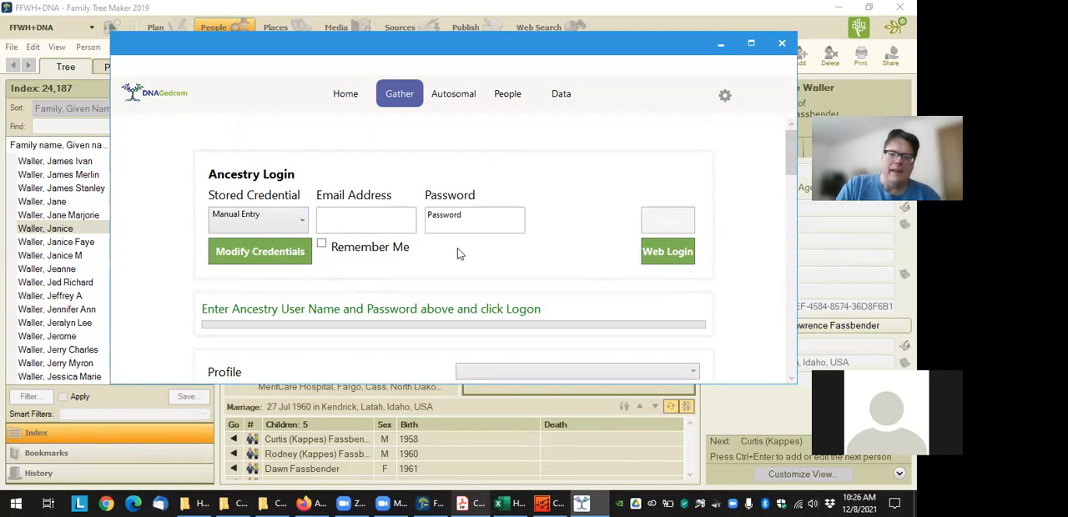
{"action": "scroll", "coordinate": [460, 311], "scroll_direction": "down", "scroll_amount": 1}
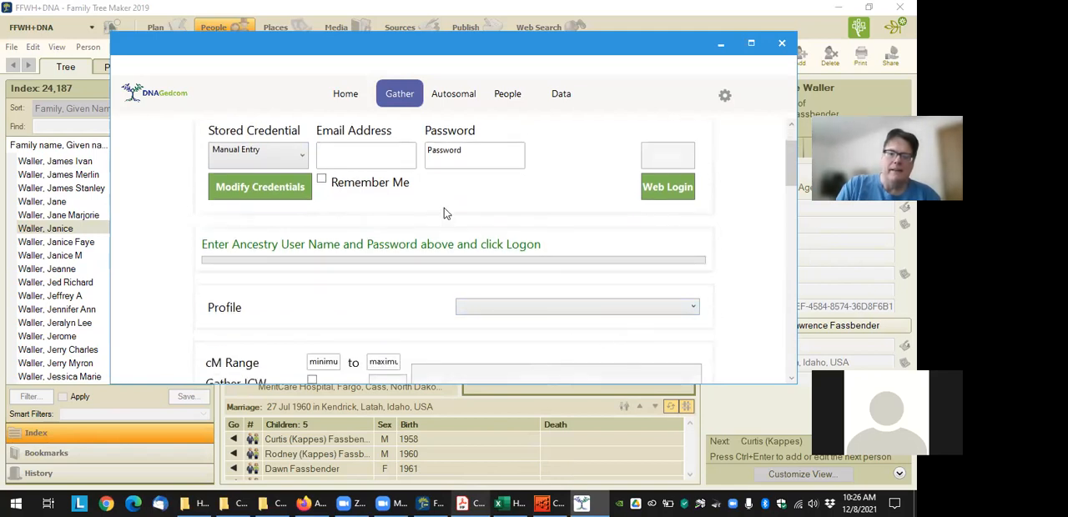
{"action": "key", "text": "Tab"}
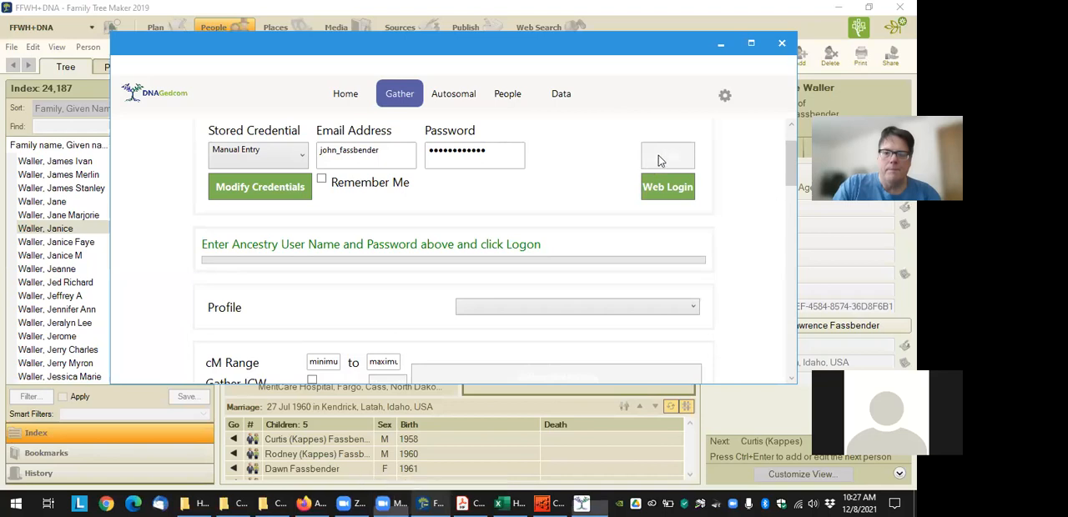
Start the Ancestry web login and sign in with the account username and password
{"action": "left_click", "coordinate": [672, 197]}
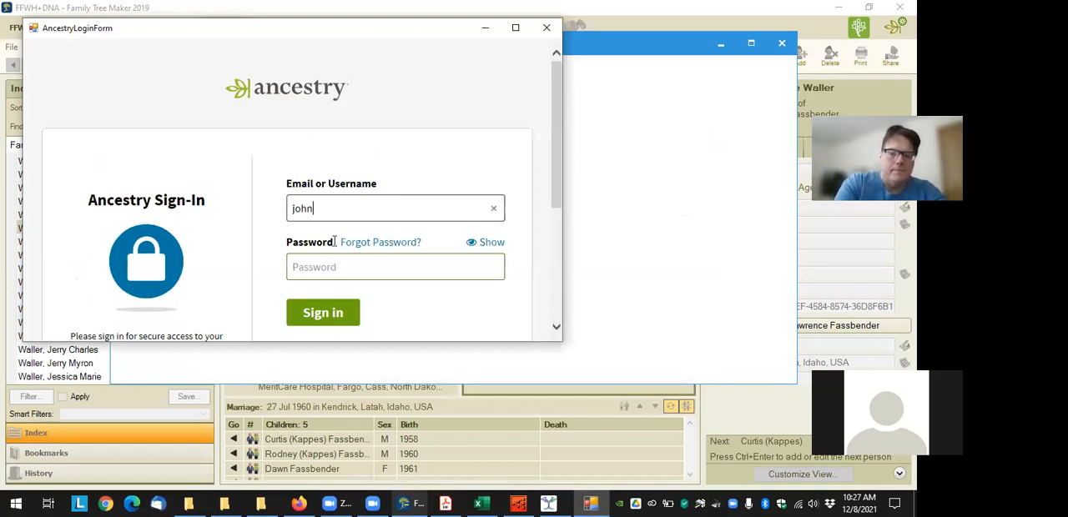
{"action": "type", "text": "der"}
{"action": "key", "text": "Tab"}
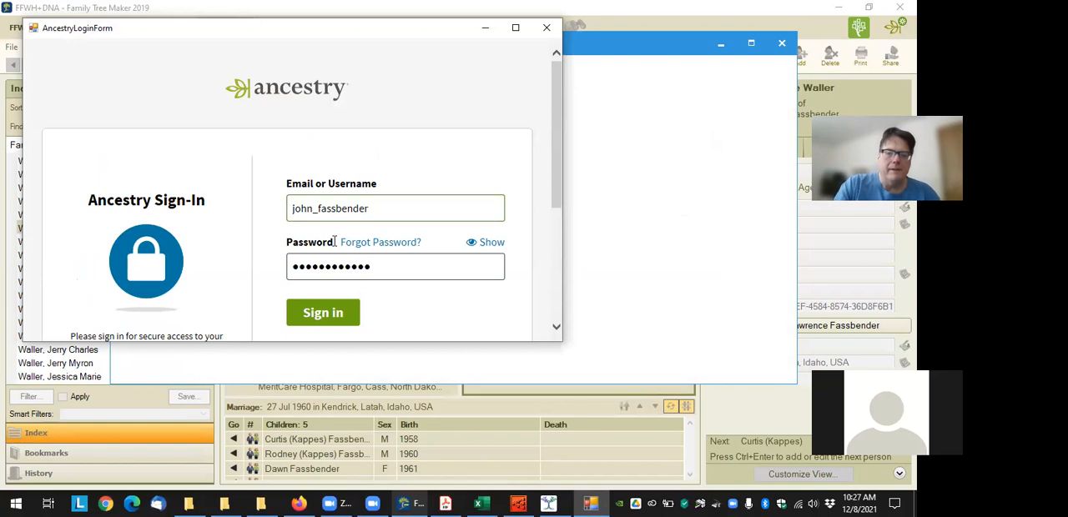
{"action": "left_click", "coordinate": [325, 315]}
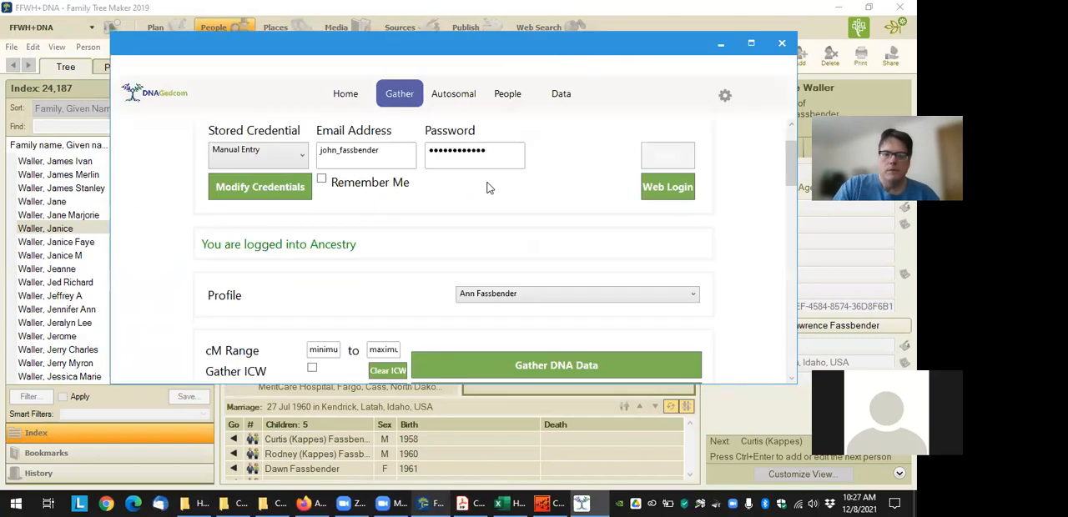
Select the account owner's own profile and review the cM range, ICW, trees and Gather DNA Data options
{"action": "scroll", "coordinate": [469, 208], "scroll_direction": "down", "scroll_amount": 1}
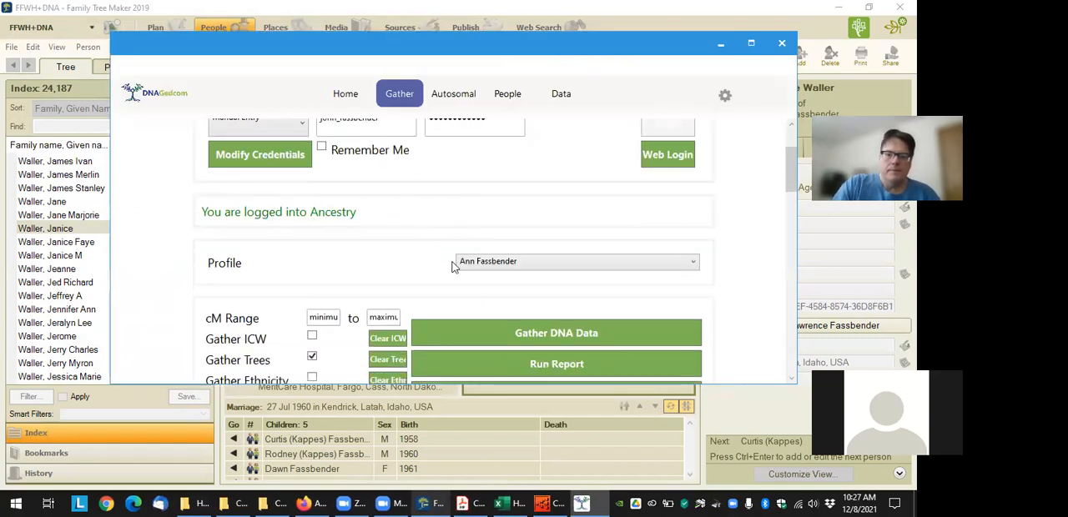
{"action": "left_click", "coordinate": [695, 264]}
{"action": "scroll", "coordinate": [600, 350], "scroll_direction": "down", "scroll_amount": 6}
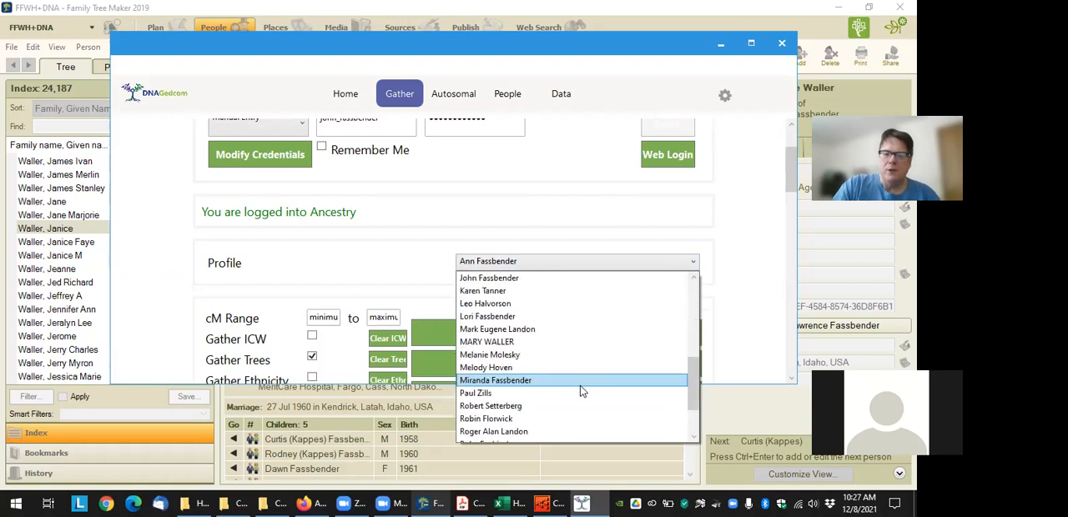
{"action": "scroll", "coordinate": [582, 390], "scroll_direction": "up", "scroll_amount": 3}
{"action": "left_click", "coordinate": [573, 352]}
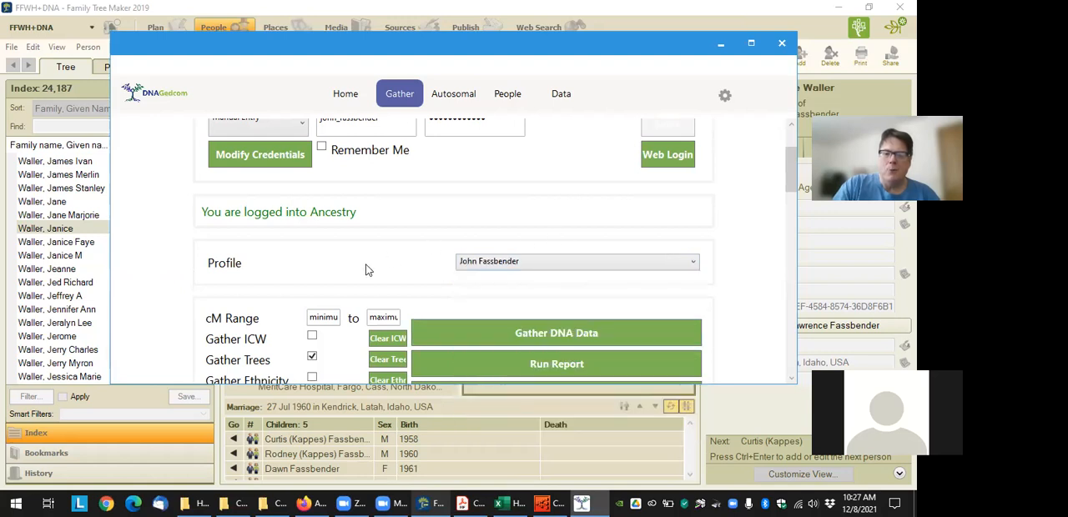
{"action": "scroll", "coordinate": [364, 270], "scroll_direction": "down", "scroll_amount": 2}
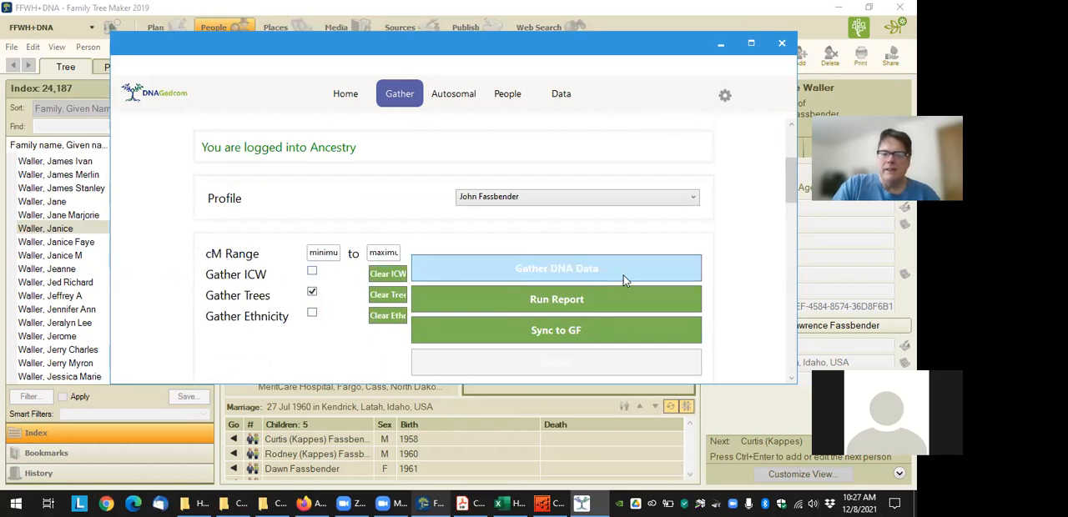
{"action": "left_click", "coordinate": [572, 271]}
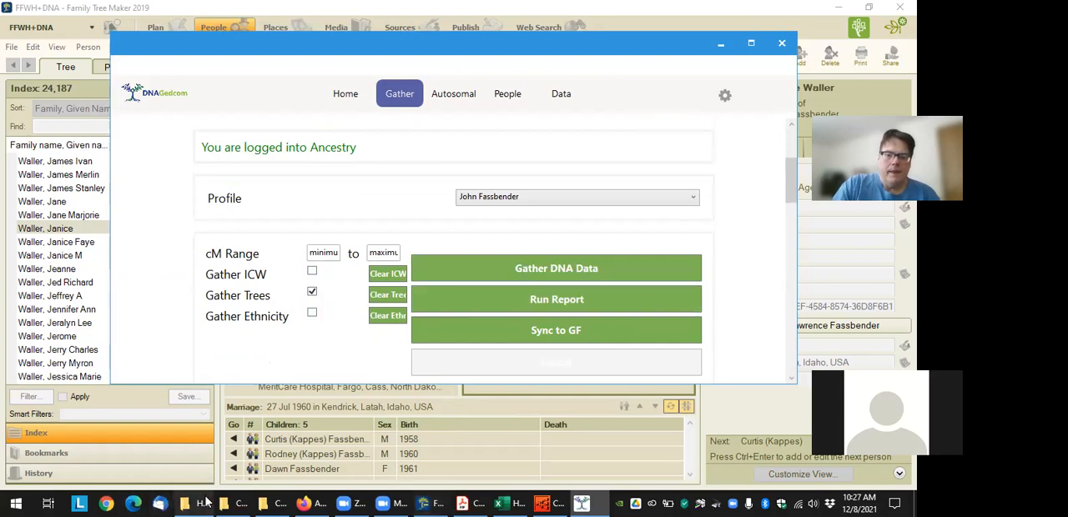
Switch to File Explorer and open the match CSV dated 7/4/2021 5:12 PM from the DNAGedcom folder in Documents
{"action": "left_click", "coordinate": [247, 162]}
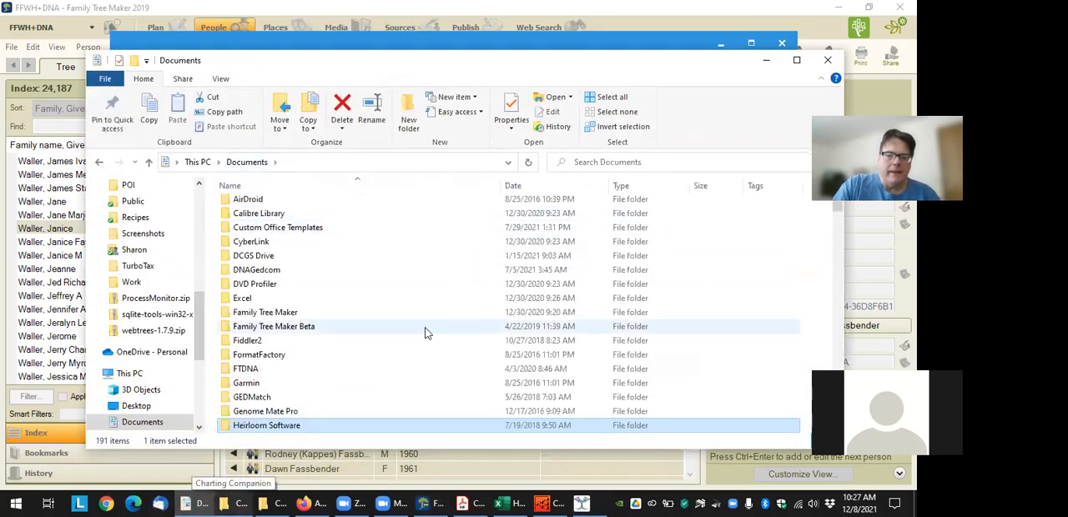
{"action": "double_click", "coordinate": [275, 270]}
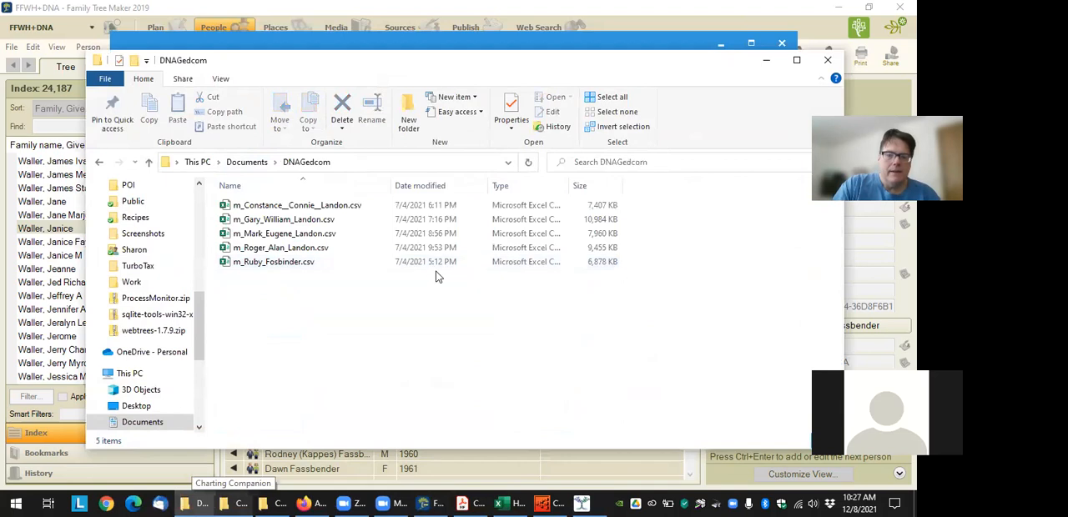
{"action": "double_click", "coordinate": [273, 262]}
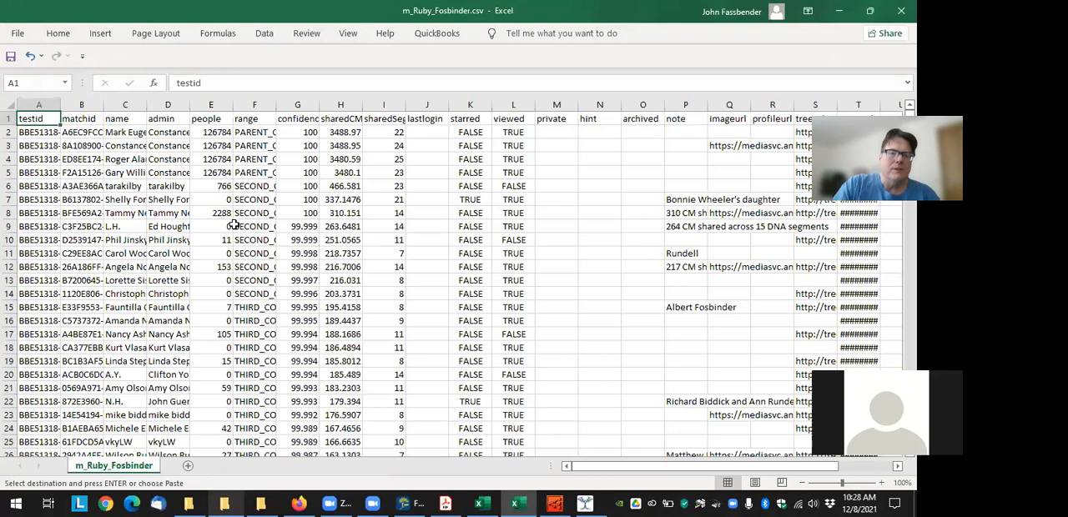
Fit the widths of all columns in the match sheet to their contents
{"action": "left_click", "coordinate": [10, 104]}
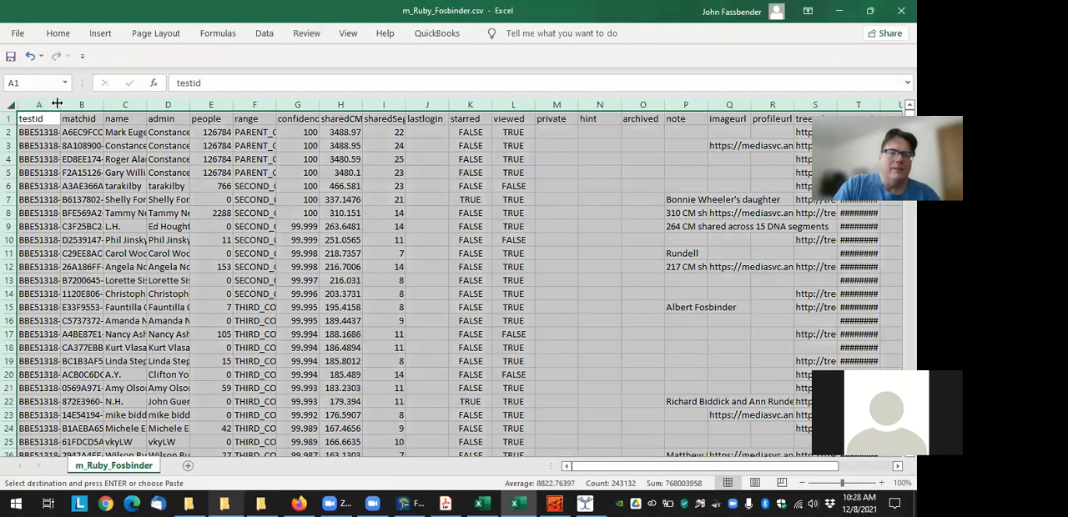
{"action": "double_click", "coordinate": [57, 103]}
{"action": "left_click", "coordinate": [119, 184]}
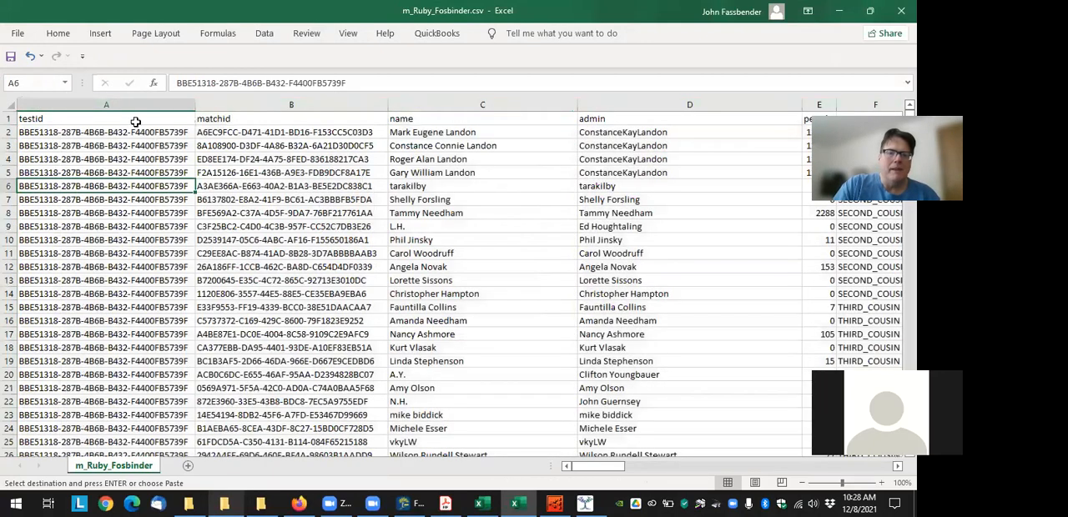
Examine how the testid, matchid and name columns identify the tester and each of the matches
{"action": "left_click_drag", "start_coordinate": [135, 135], "coordinate": [94, 455]}
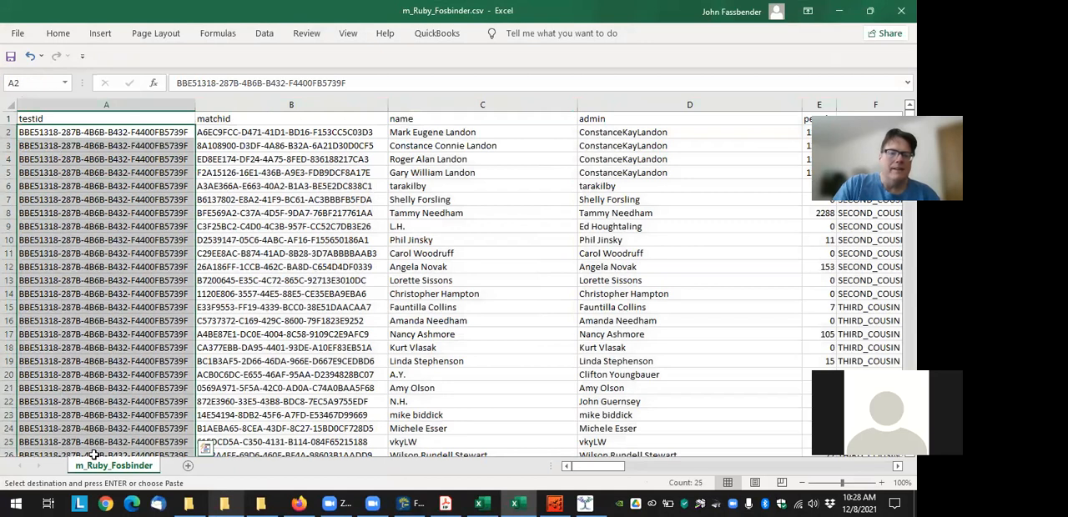
{"action": "left_click_drag", "start_coordinate": [93, 143], "coordinate": [73, 305]}
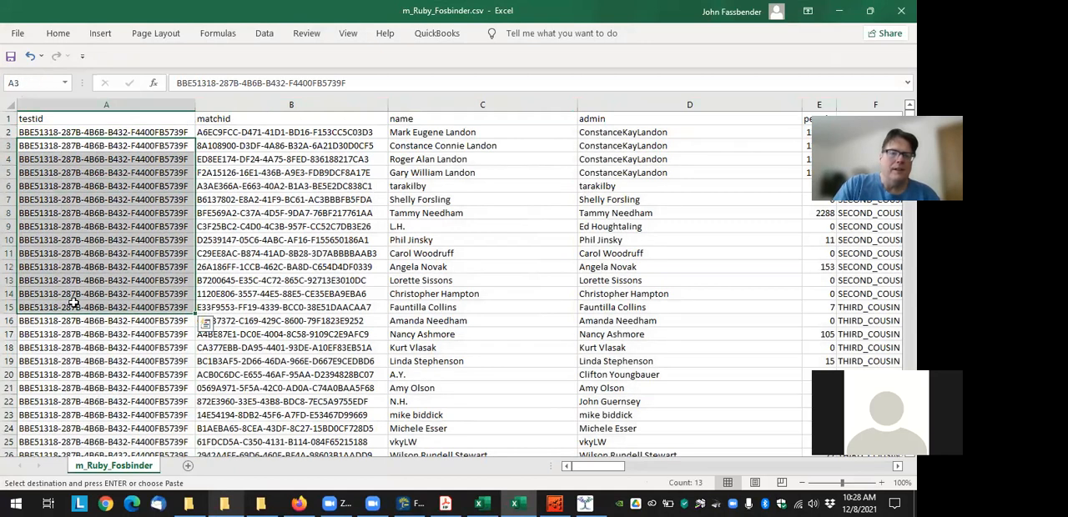
{"action": "left_click", "coordinate": [274, 132]}
{"action": "left_click", "coordinate": [291, 156]}
{"action": "left_click_drag", "start_coordinate": [325, 200], "coordinate": [331, 213]}
{"action": "left_click", "coordinate": [525, 157]}
{"action": "left_click_drag", "start_coordinate": [440, 268], "coordinate": [432, 280]}
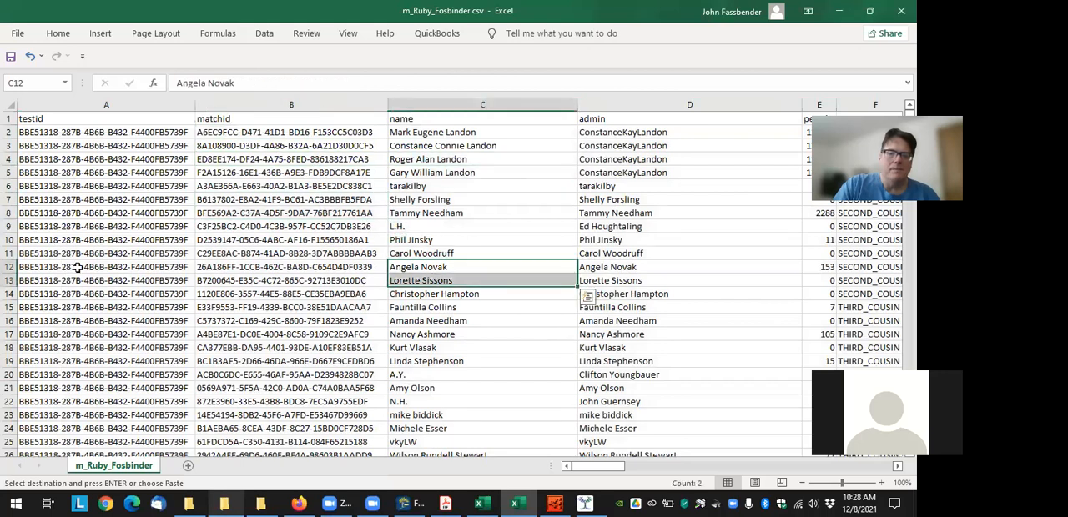
{"action": "left_click", "coordinate": [279, 236]}
{"action": "left_click", "coordinate": [83, 204]}
{"action": "left_click", "coordinate": [406, 209]}
{"action": "left_click", "coordinate": [109, 170]}
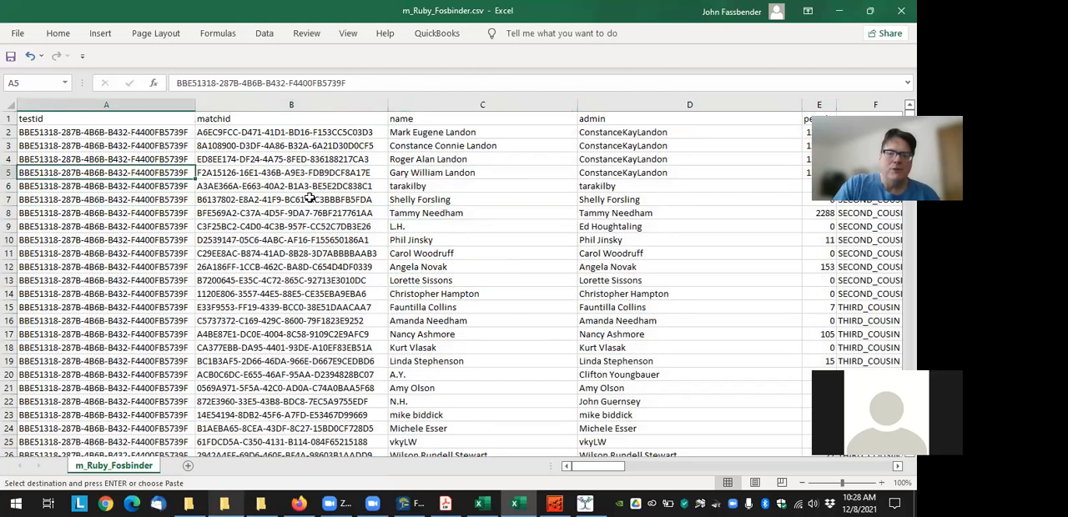
Search the match sheet for the account owner's name and select the matchid in that row
{"action": "left_click", "coordinate": [308, 198]}
{"action": "key", "text": "ctrl+f"}
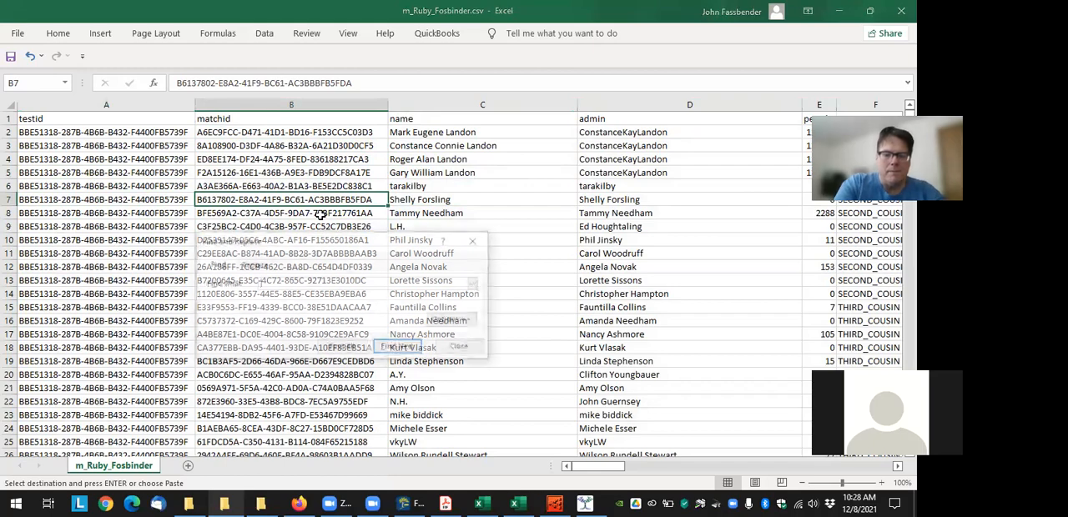
{"action": "key", "text": "Return"}
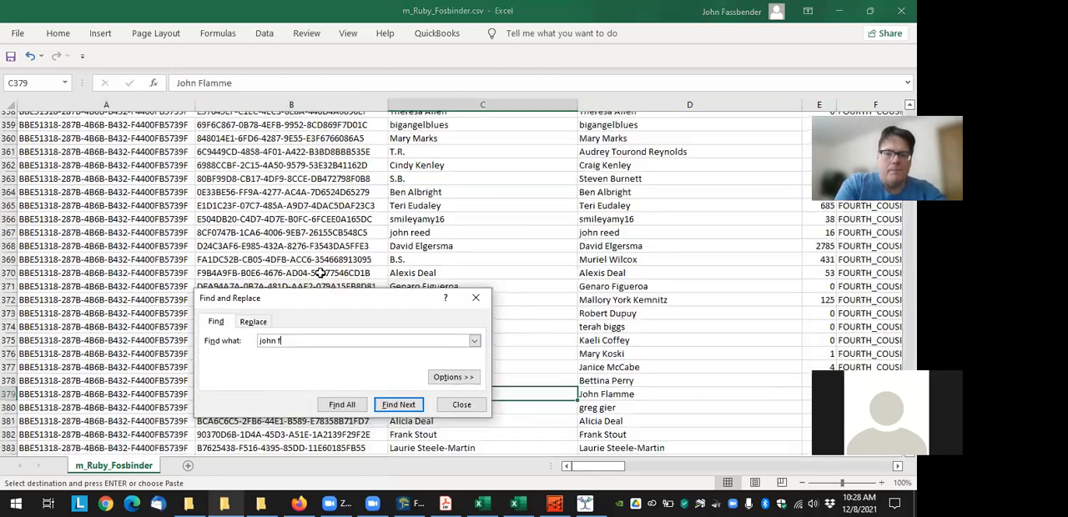
{"action": "key", "text": "Return"}
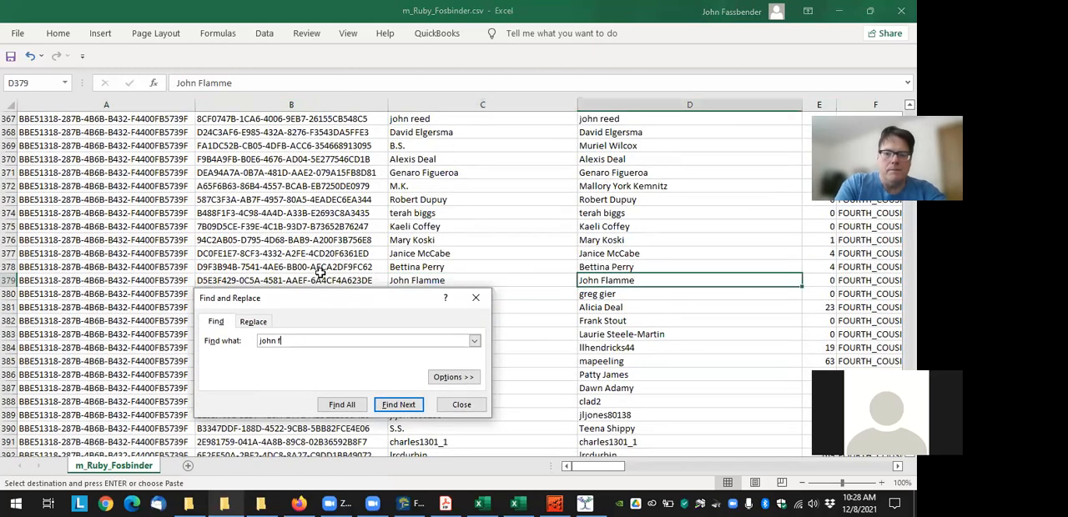
{"action": "key", "text": "Return"}
{"action": "key", "text": "Return"}
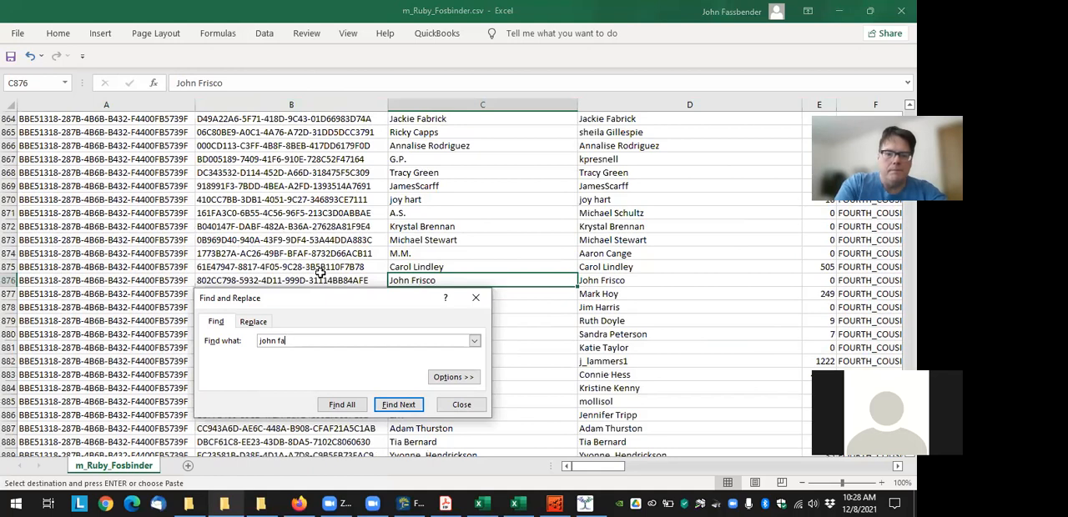
{"action": "key", "text": "Return"}
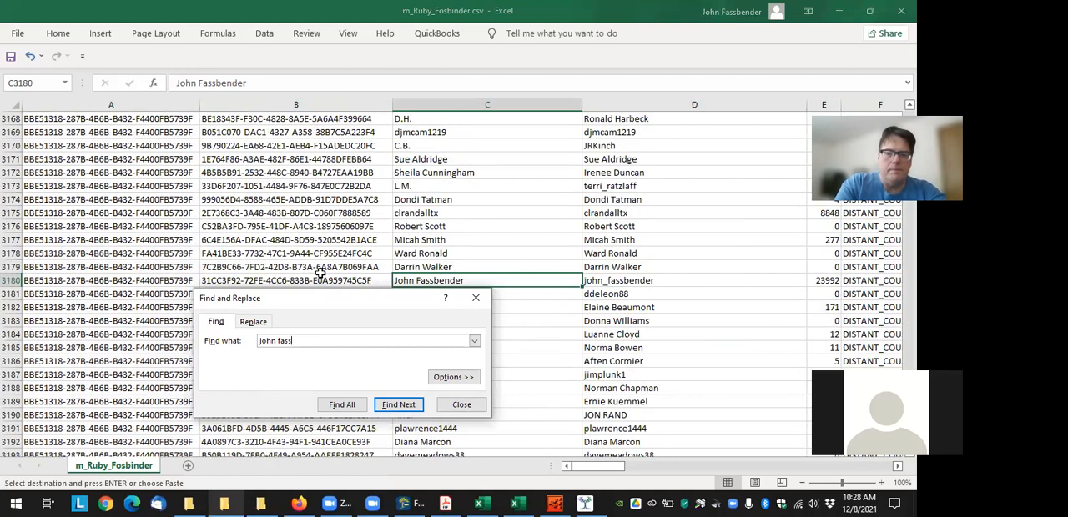
{"action": "key", "text": "Escape"}
{"action": "key", "text": "Left"}
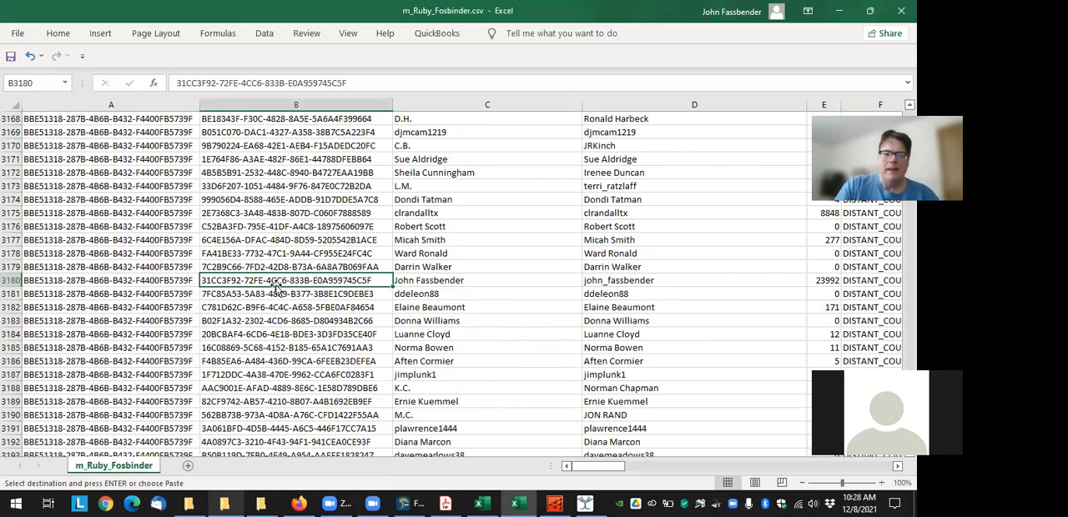
Close Charting Companion, and in Family Tree Maker select the home person and place the cursor in the DNA field to compare it with the matchid
{"action": "left_click", "coordinate": [405, 503]}
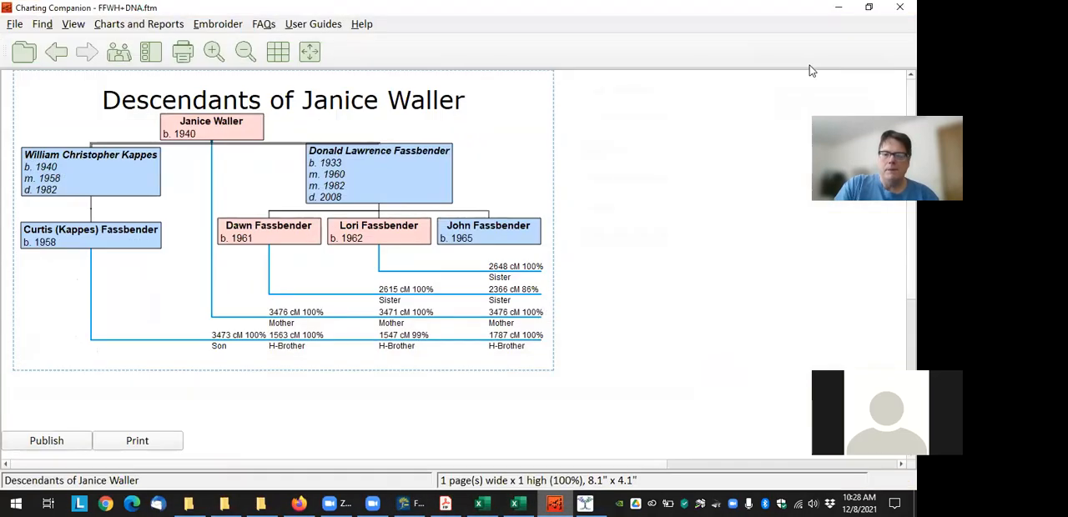
{"action": "left_click", "coordinate": [555, 503]}
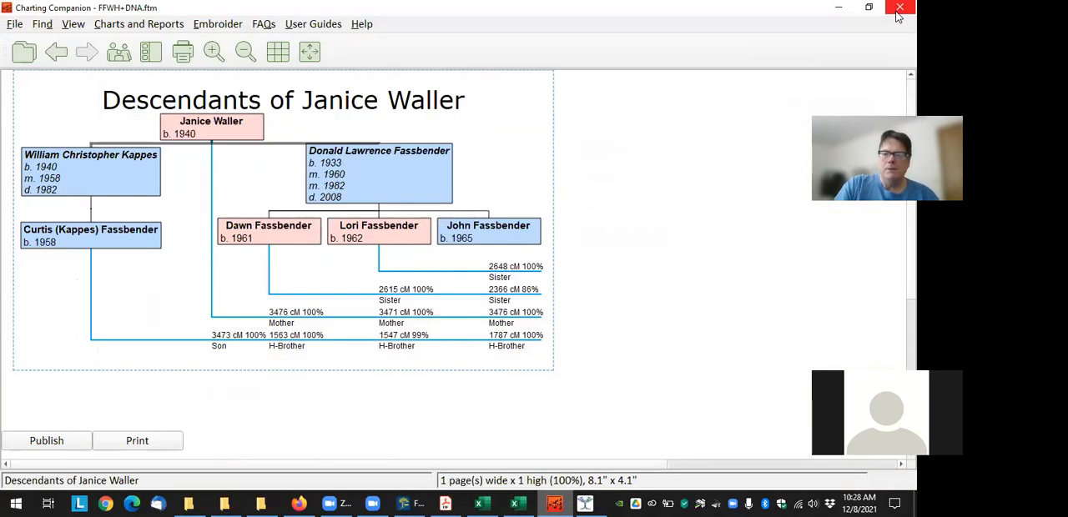
{"action": "left_click", "coordinate": [898, 10]}
{"action": "left_click", "coordinate": [317, 188]}
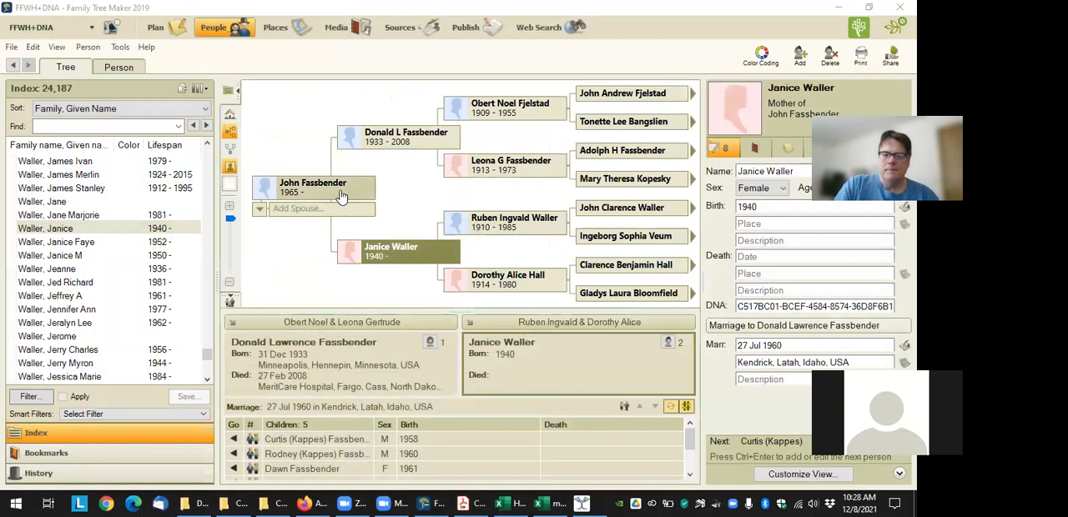
{"action": "left_click", "coordinate": [767, 306]}
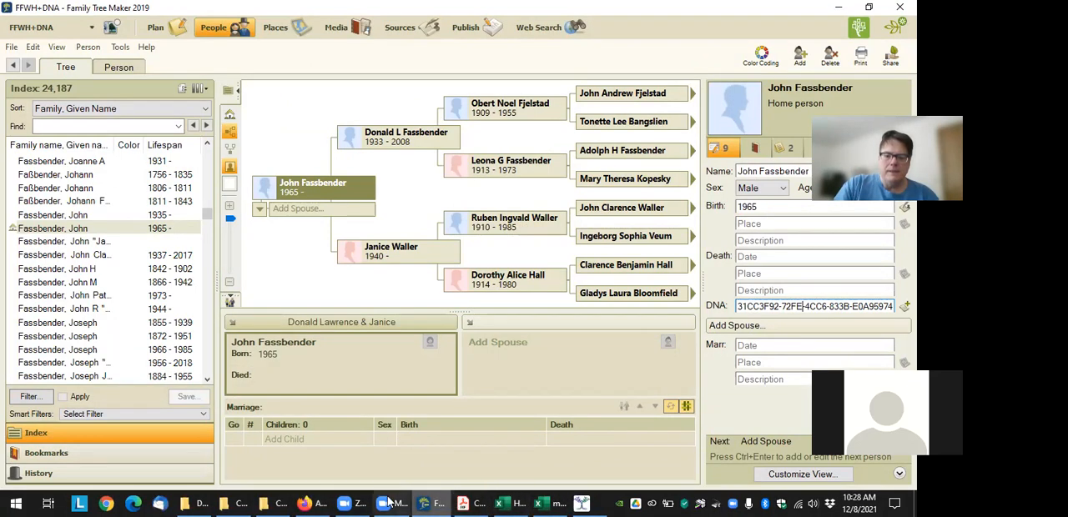
Switch back to the match CSV in Excel and highlight the names of the first four matches in the list
{"action": "left_click", "coordinate": [581, 503]}
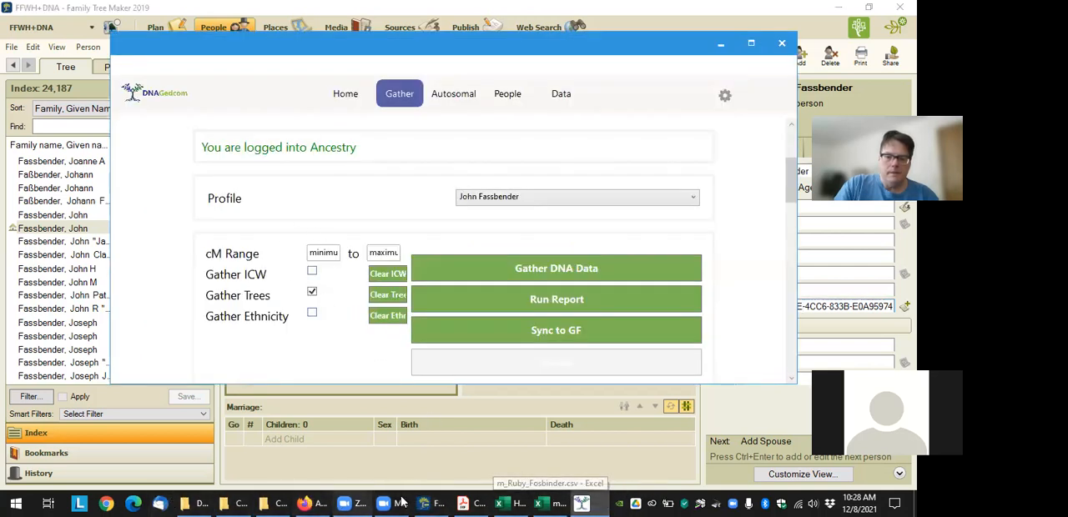
{"action": "left_click", "coordinate": [560, 501]}
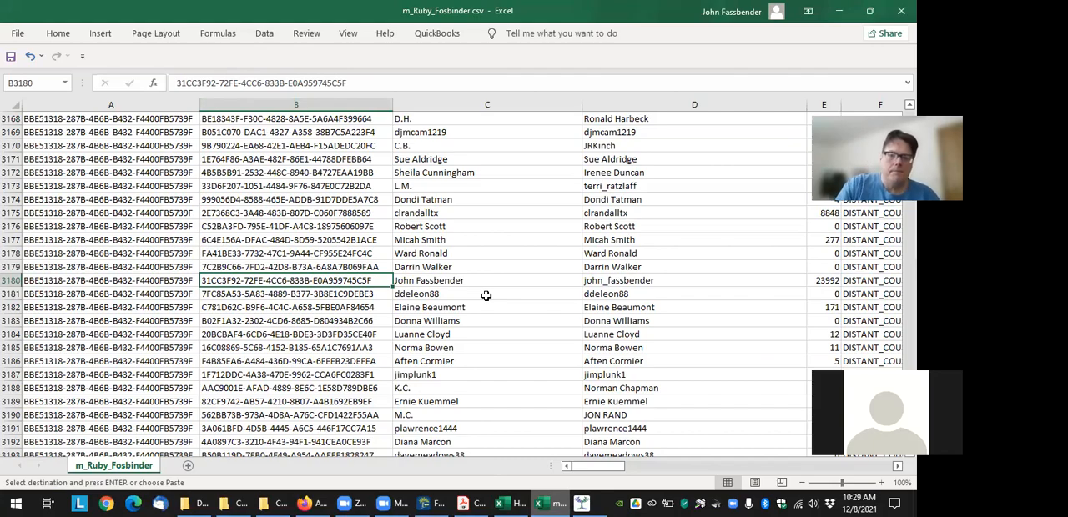
{"action": "scroll", "coordinate": [433, 289], "scroll_direction": "up", "scroll_amount": 20}
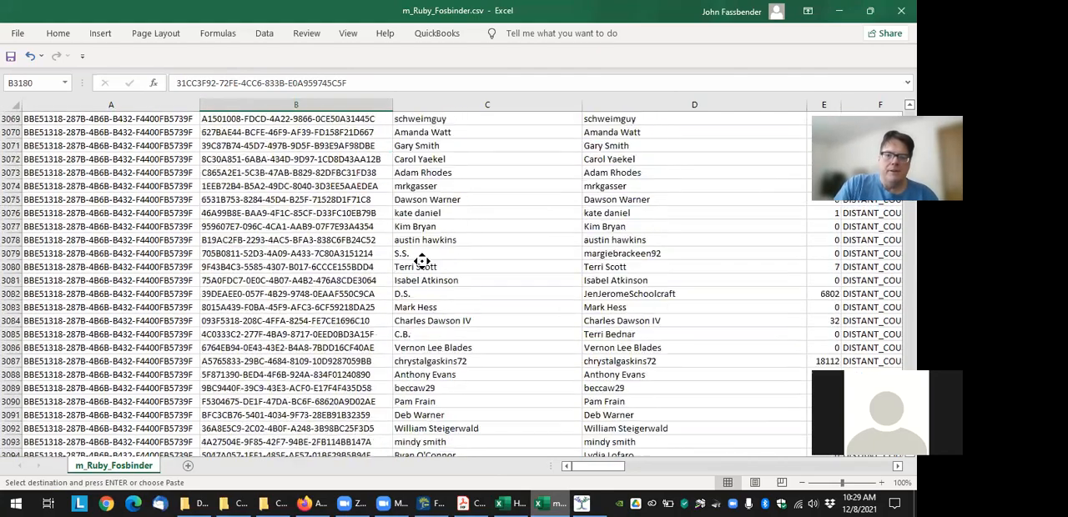
{"action": "scroll", "coordinate": [419, 259], "scroll_direction": "up", "scroll_amount": 20}
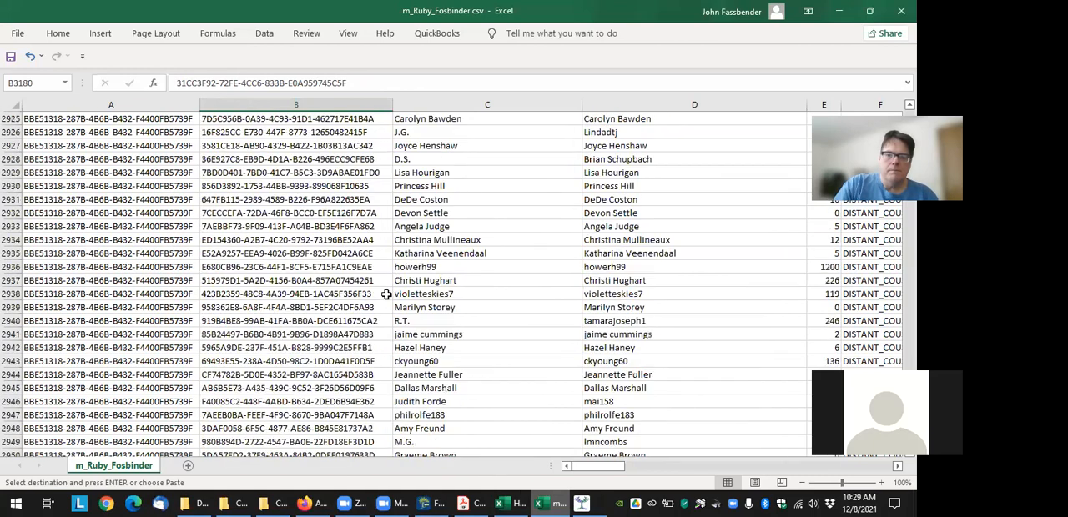
{"action": "key", "text": "ctrl+Up"}
{"action": "left_click", "coordinate": [450, 132]}
{"action": "left_click_drag", "start_coordinate": [450, 132], "coordinate": [442, 172]}
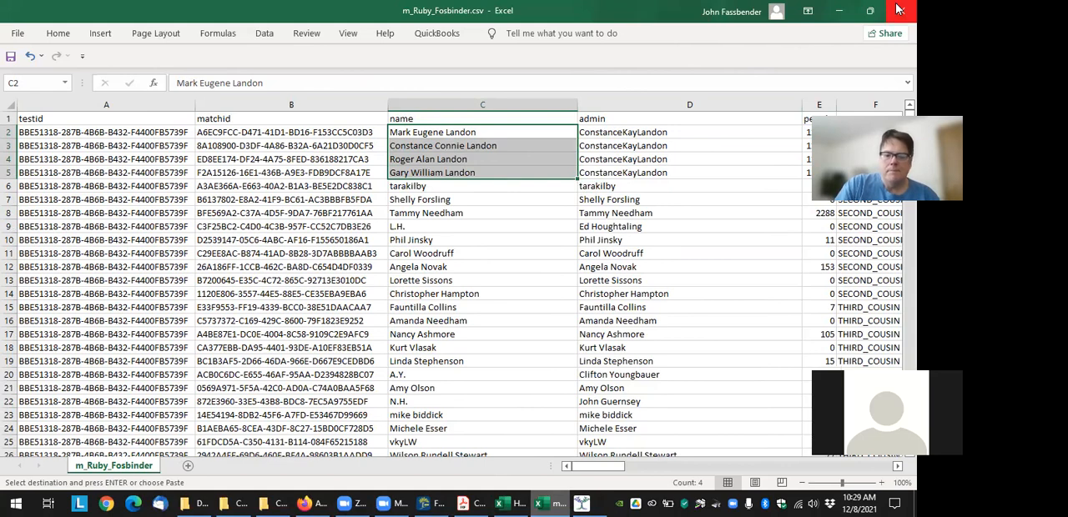
Switch to Firefox and open a new browser tab
{"action": "left_click", "coordinate": [321, 501]}
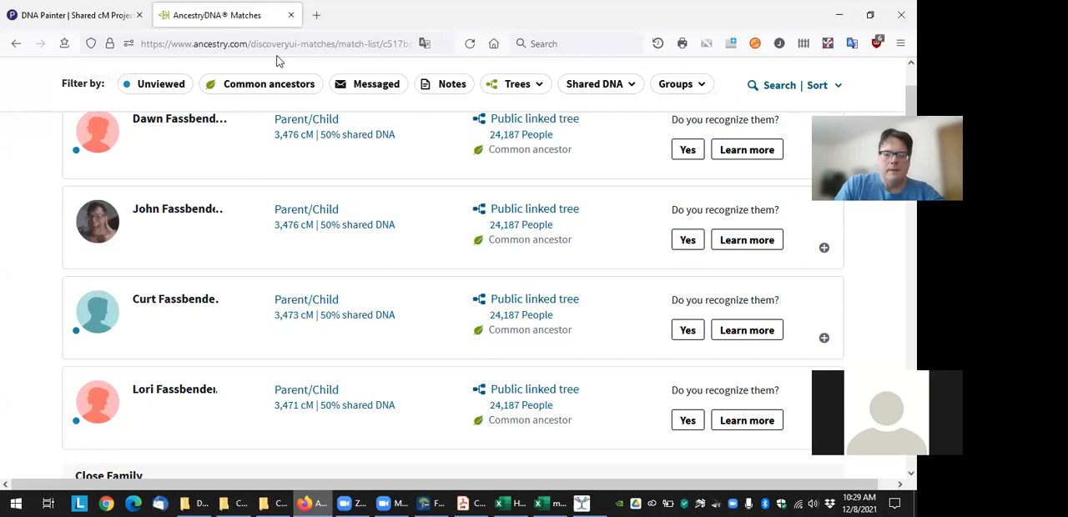
{"action": "key", "text": "ctrl+t"}
{"action": "left_click", "coordinate": [271, 44]}
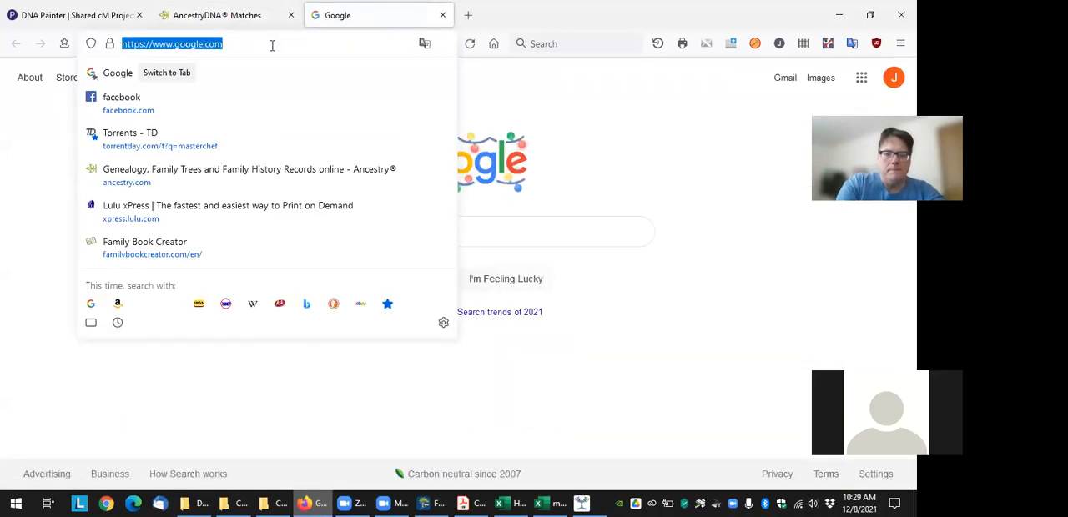
{"action": "type", "text": "dna"}
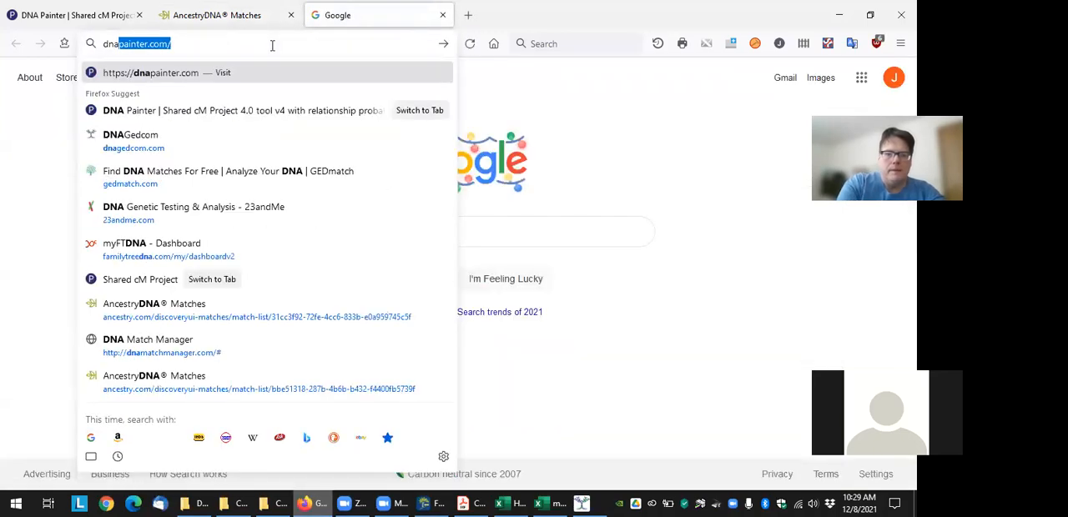
{"action": "key", "text": "BackSpace"}
{"action": "key", "text": "BackSpace"}
{"action": "key", "text": "BackSpace"}
{"action": "key", "text": "BackSpace"}
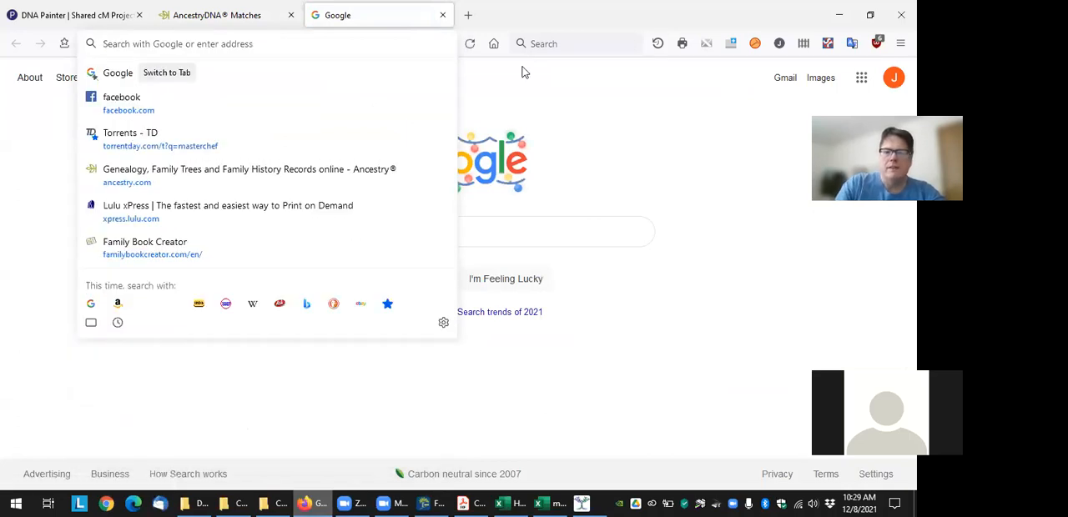
Search the web for "dndgedcom client" and open the DNAGedcom home page from the results
{"action": "left_click", "coordinate": [557, 43]}
{"action": "type", "text": "d"}
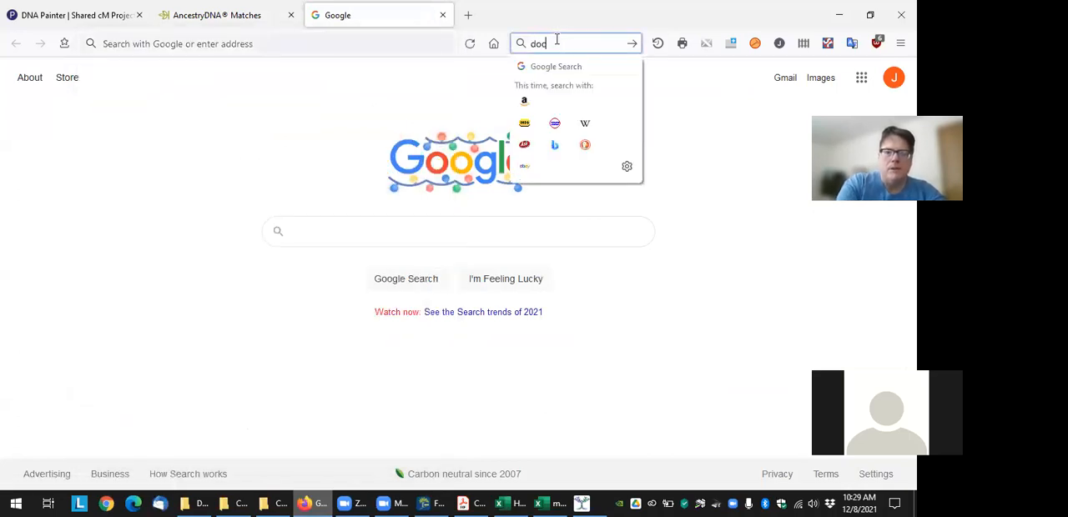
{"action": "type", "text": "ndged"}
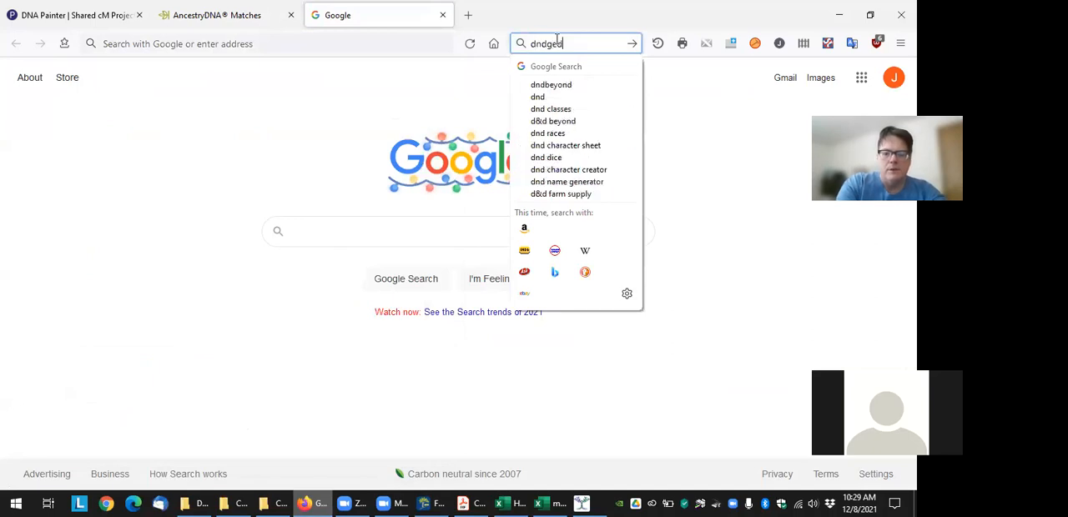
{"action": "type", "text": "com client"}
{"action": "key", "text": "Return"}
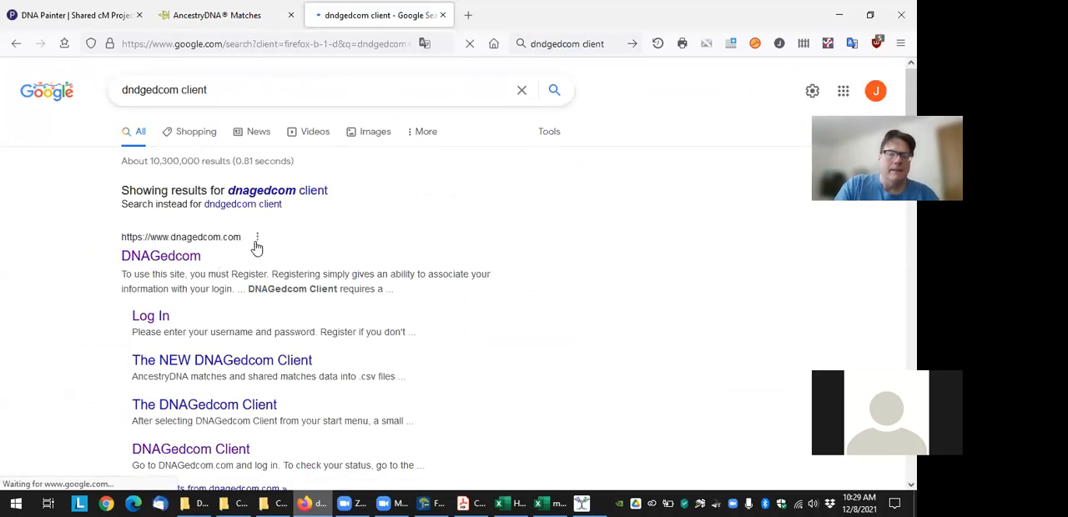
{"action": "scroll", "coordinate": [257, 247], "scroll_direction": "down", "scroll_amount": 1}
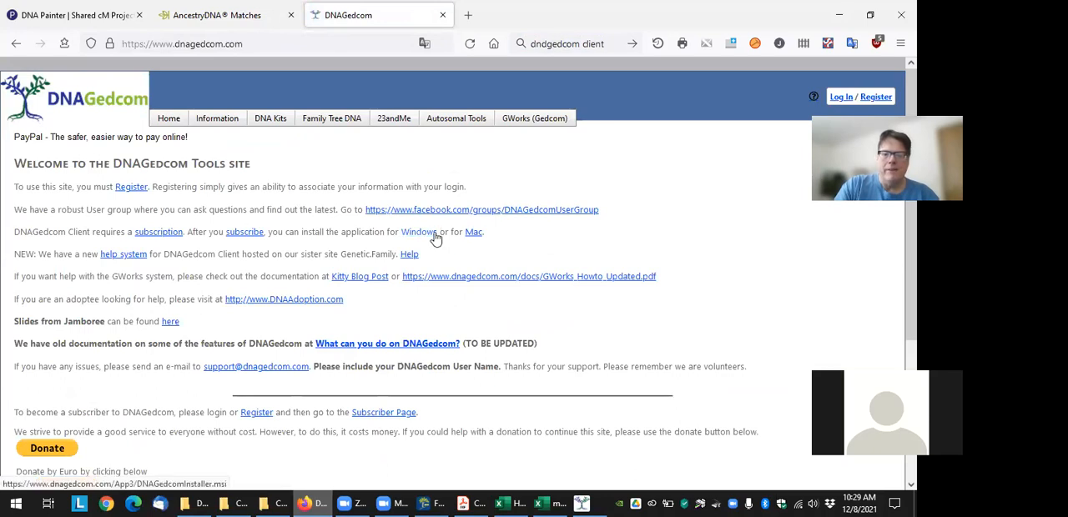
Open the subscription page for the DNAGedcom Client and log in with the saved username and password
{"action": "left_click_drag", "start_coordinate": [387, 232], "coordinate": [498, 234]}
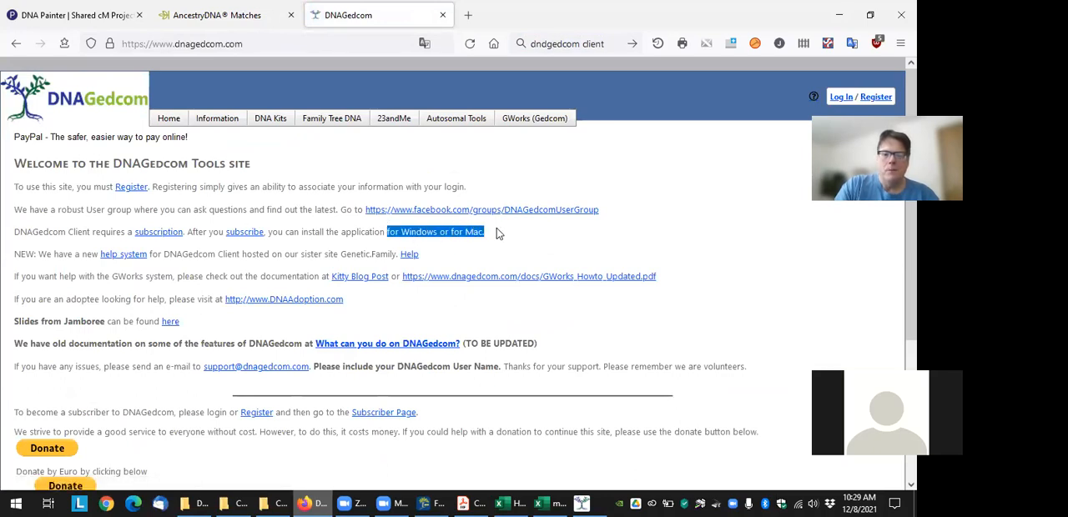
{"action": "left_click", "coordinate": [164, 233]}
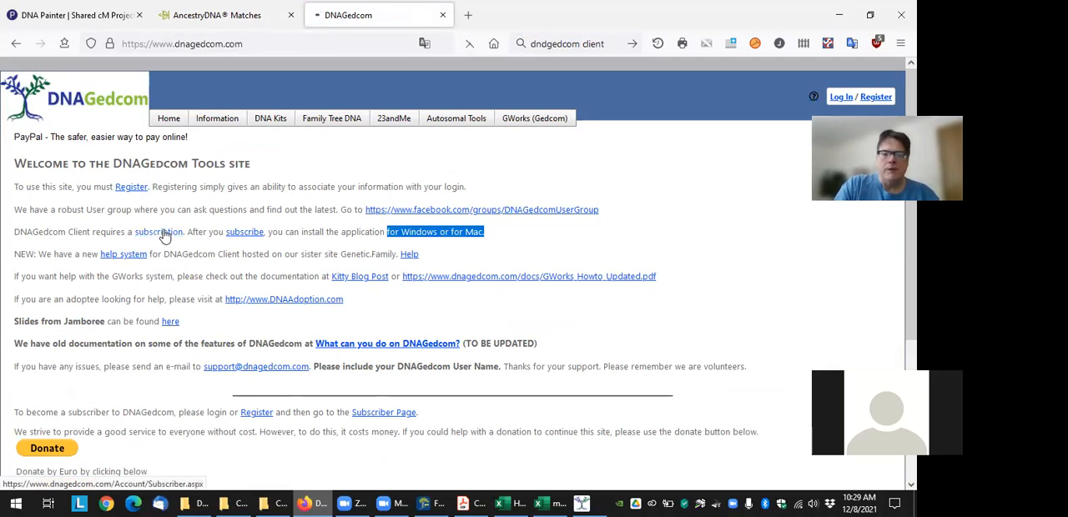
{"action": "left_click", "coordinate": [100, 231]}
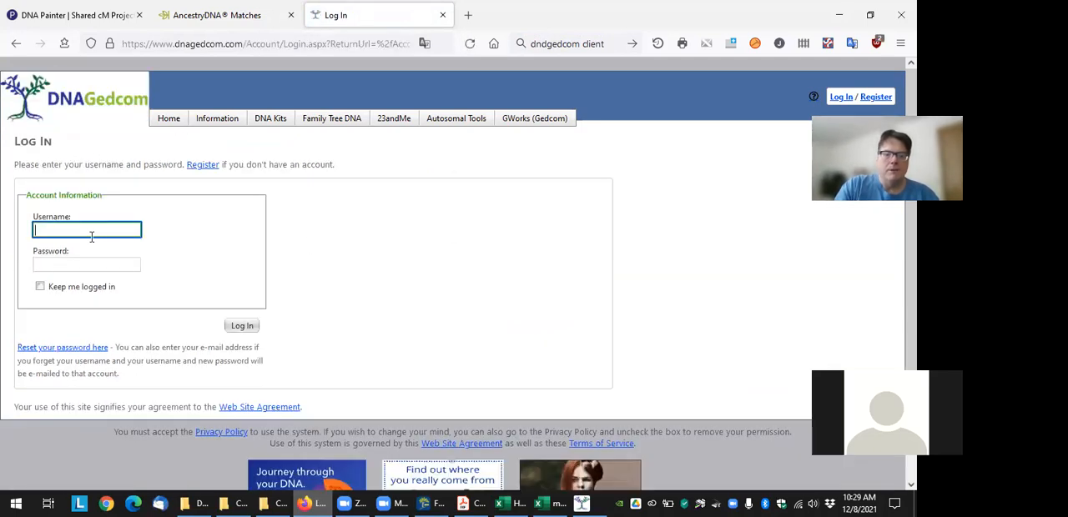
{"action": "left_click", "coordinate": [93, 276]}
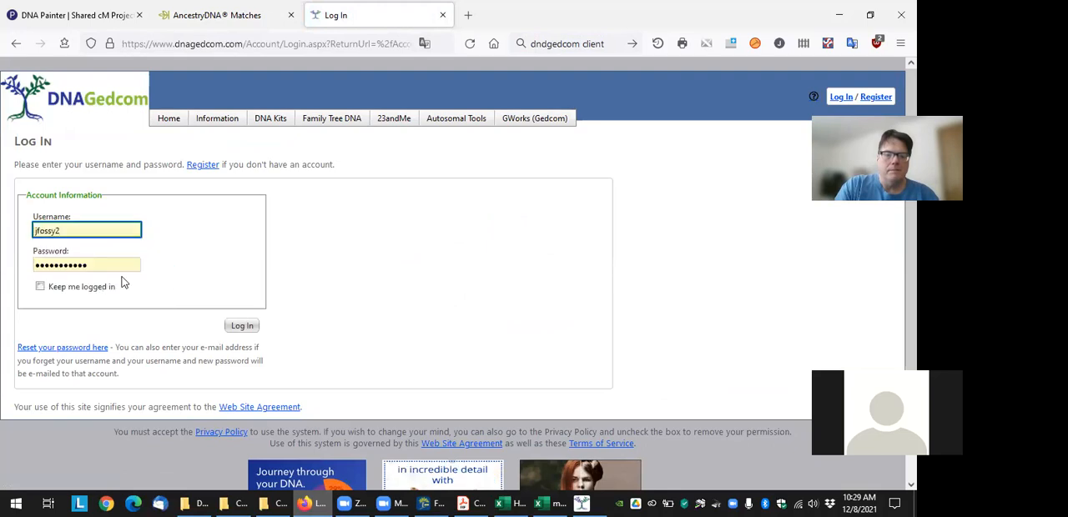
{"action": "left_click", "coordinate": [242, 326]}
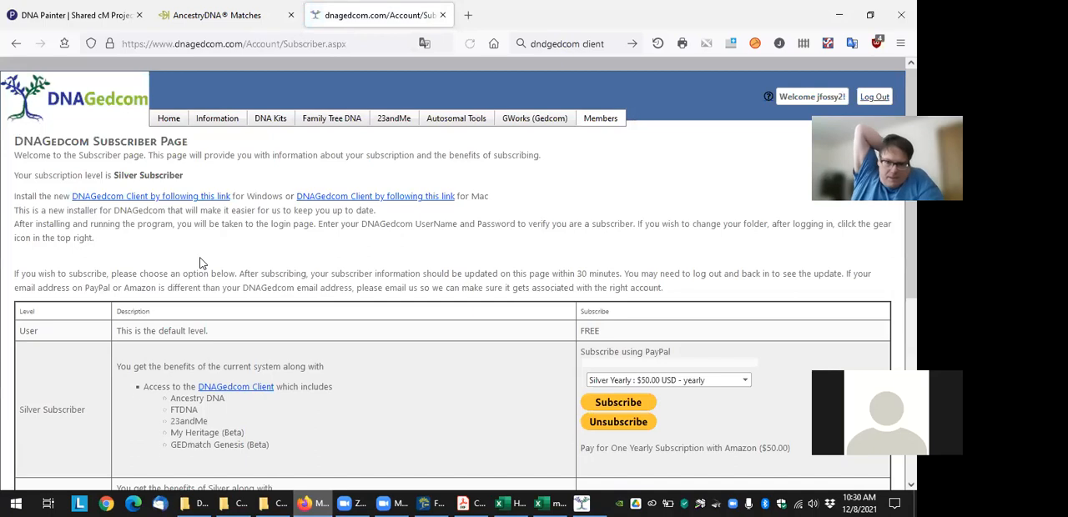
Examine the Silver plan's yearly and monthly prices and the Gold plan's price and additional benefits on the subscriber page
{"action": "scroll", "coordinate": [796, 278], "scroll_direction": "down", "scroll_amount": 3}
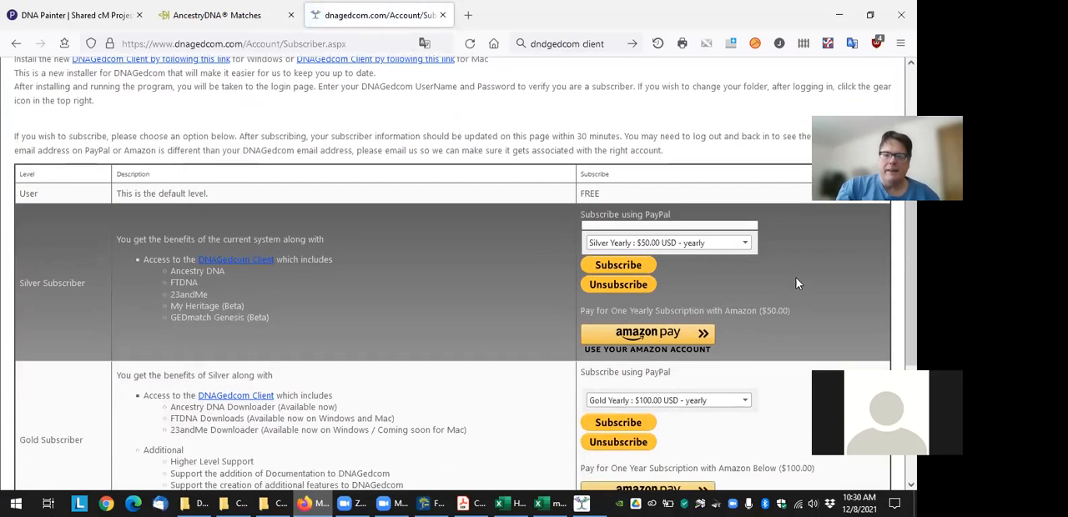
{"action": "left_click", "coordinate": [741, 243]}
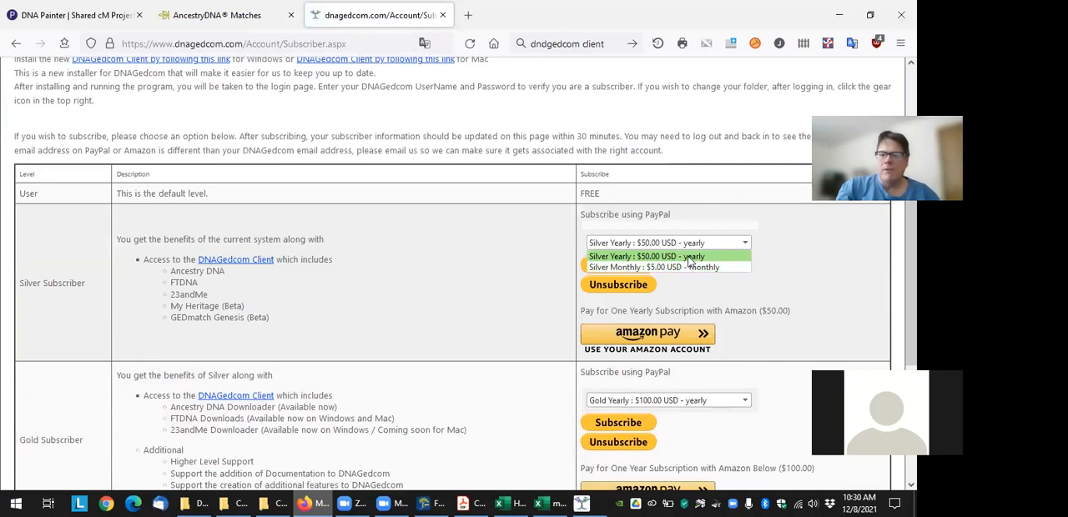
{"action": "left_click", "coordinate": [759, 269]}
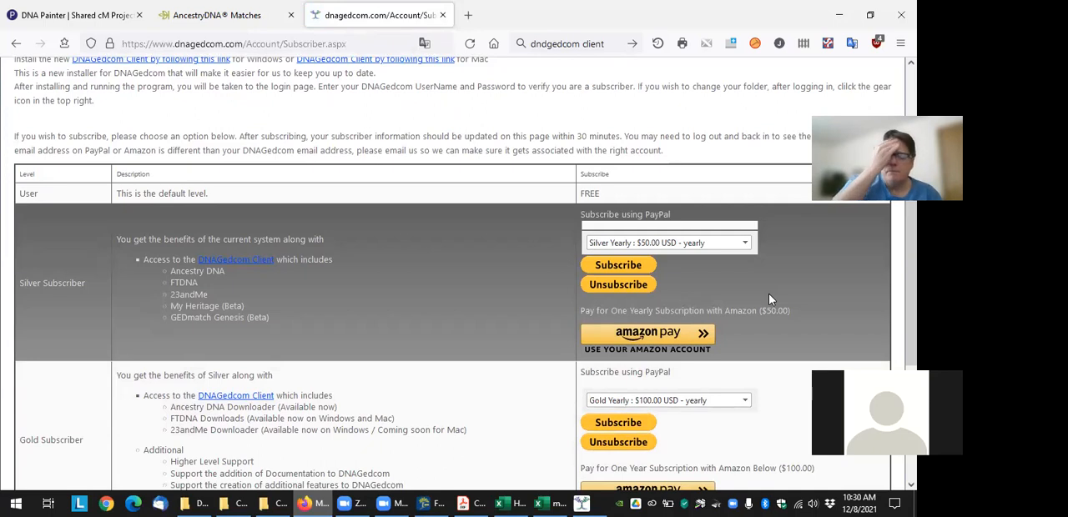
{"action": "scroll", "coordinate": [697, 367], "scroll_direction": "down", "scroll_amount": 1}
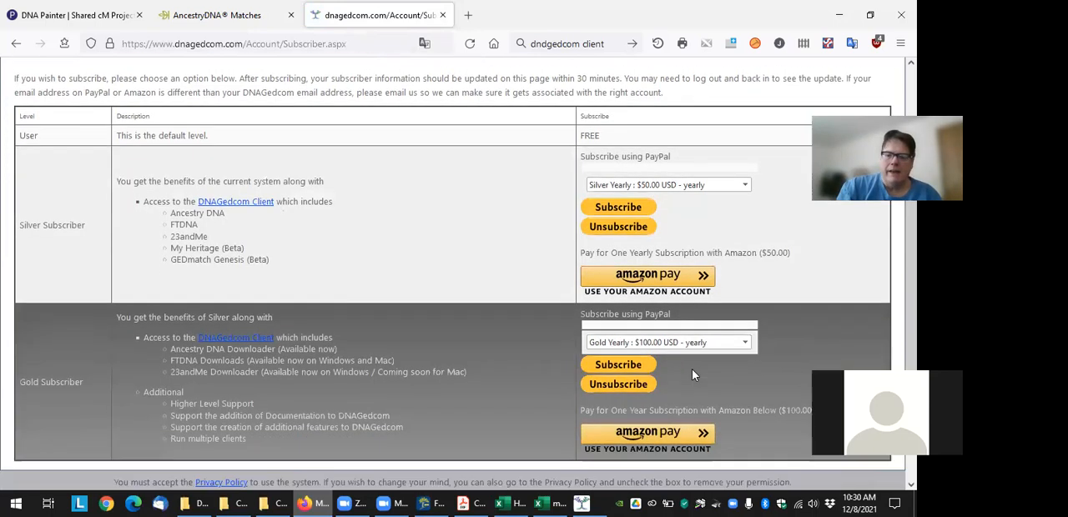
{"action": "scroll", "coordinate": [694, 375], "scroll_direction": "down", "scroll_amount": 1}
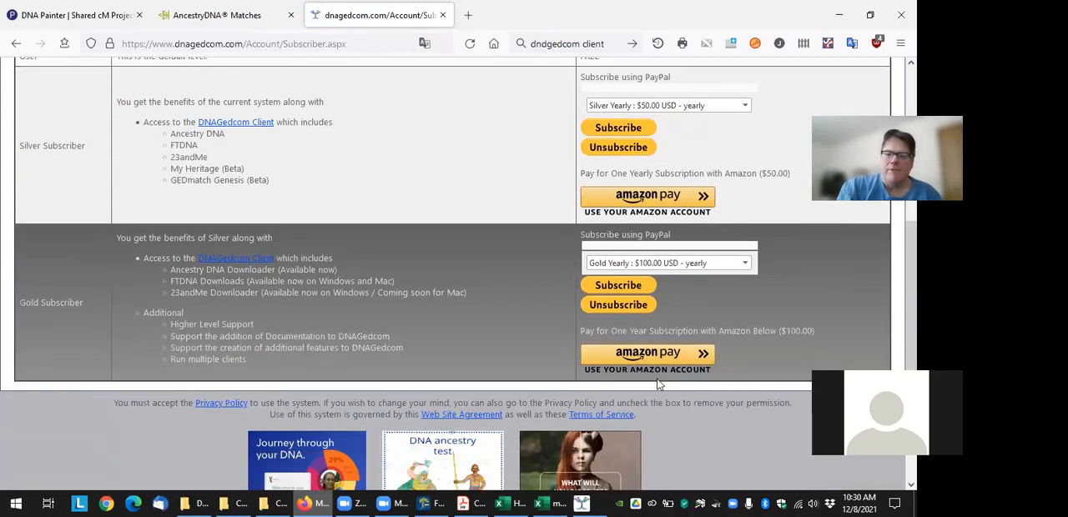
{"action": "scroll", "coordinate": [482, 265], "scroll_direction": "up", "scroll_amount": 1}
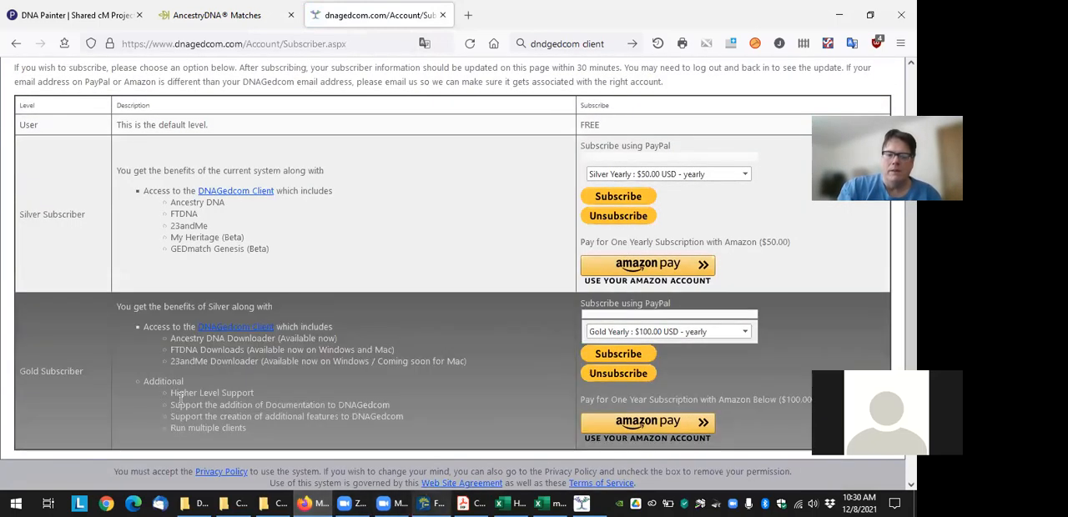
{"action": "left_click_drag", "start_coordinate": [173, 393], "coordinate": [311, 417]}
{"action": "left_click", "coordinate": [430, 422]}
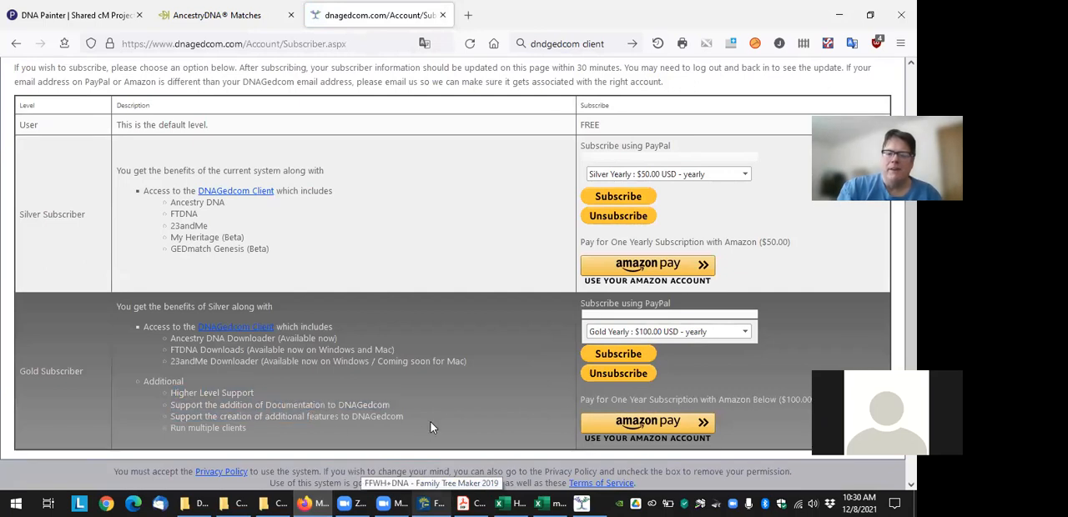
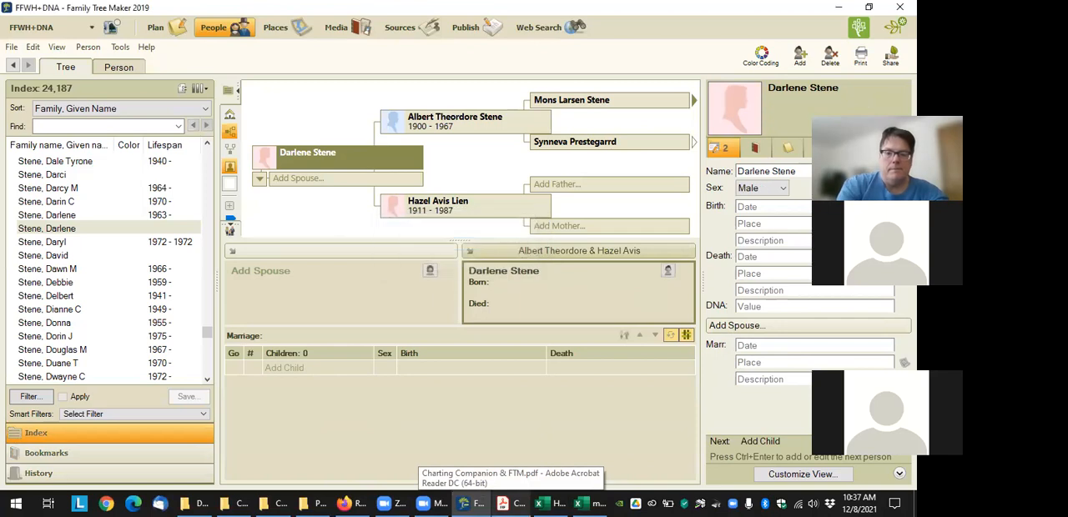
Add a husband known only by surname for the selected person and enter the DNA match as the couple's female child
{"action": "left_click", "coordinate": [283, 368]}
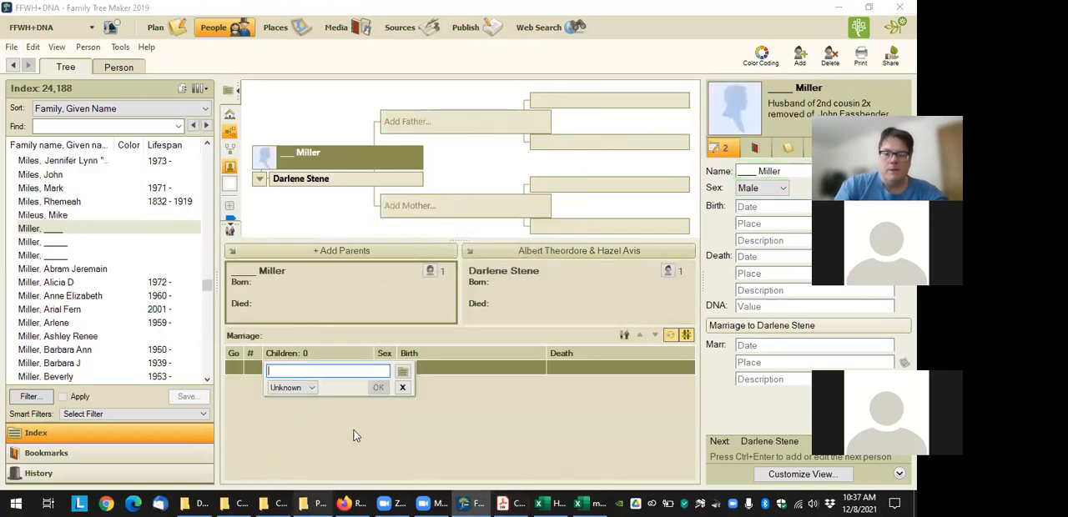
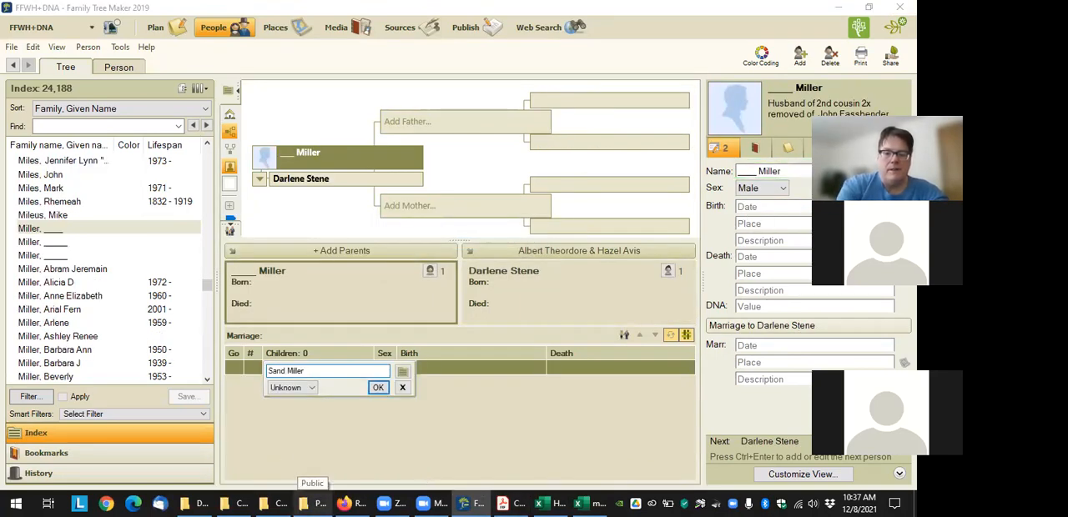
{"action": "key", "text": "Return"}
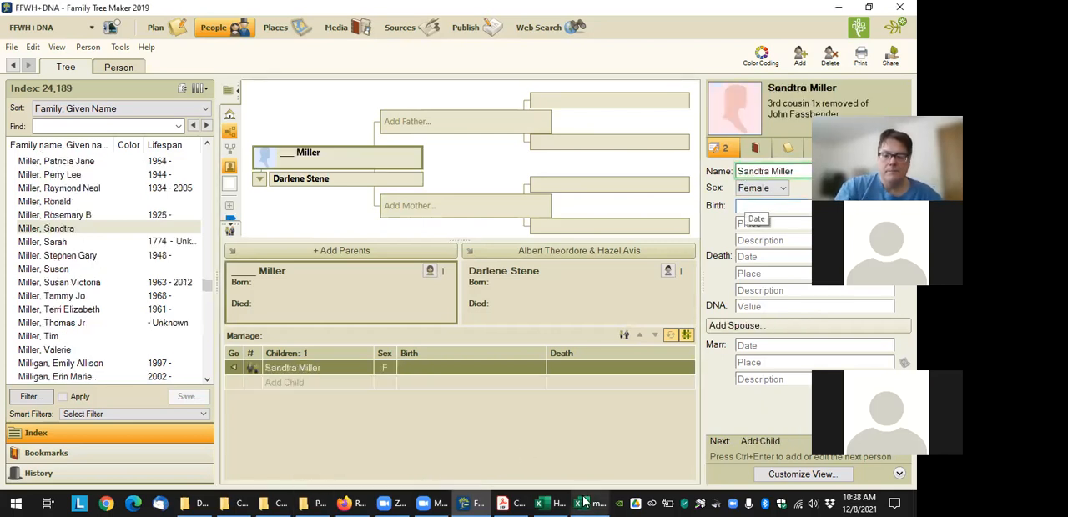
Switch to Firefox and return from the relationship page to the AncestryDNA match list filtered by common ancestors
{"action": "left_click", "coordinate": [347, 502]}
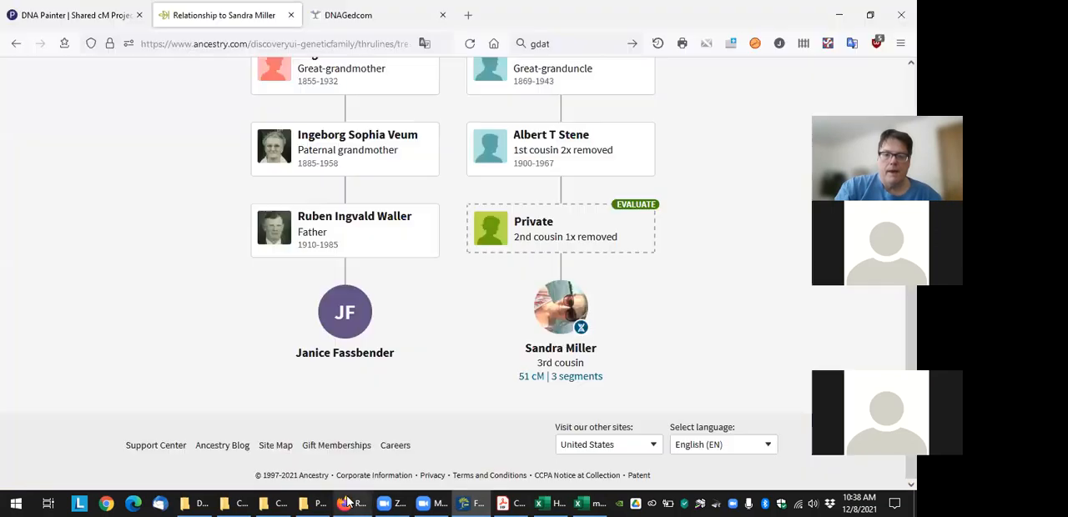
{"action": "scroll", "coordinate": [417, 167], "scroll_direction": "up", "scroll_amount": 3}
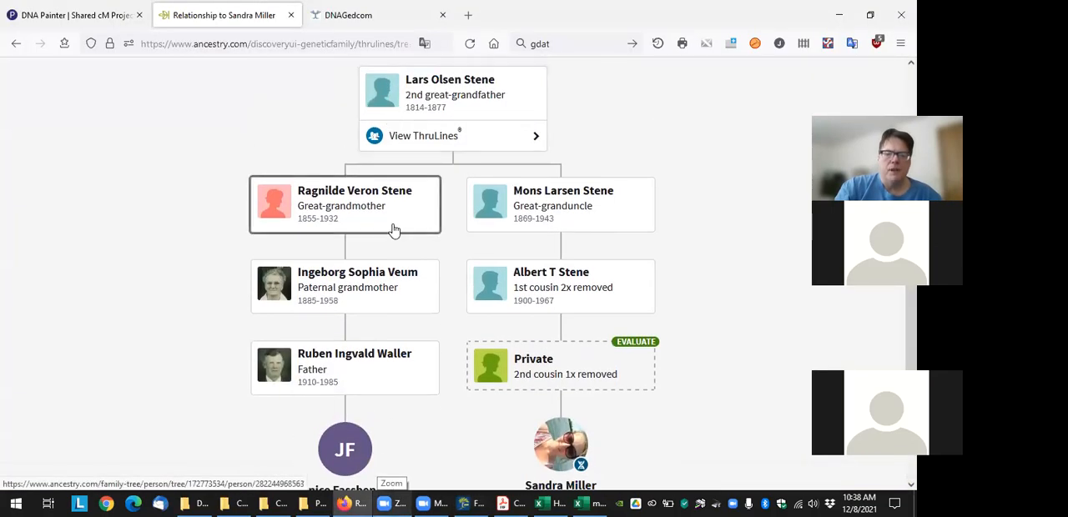
{"action": "scroll", "coordinate": [394, 230], "scroll_direction": "down", "scroll_amount": 2}
{"action": "left_click", "coordinate": [15, 44]}
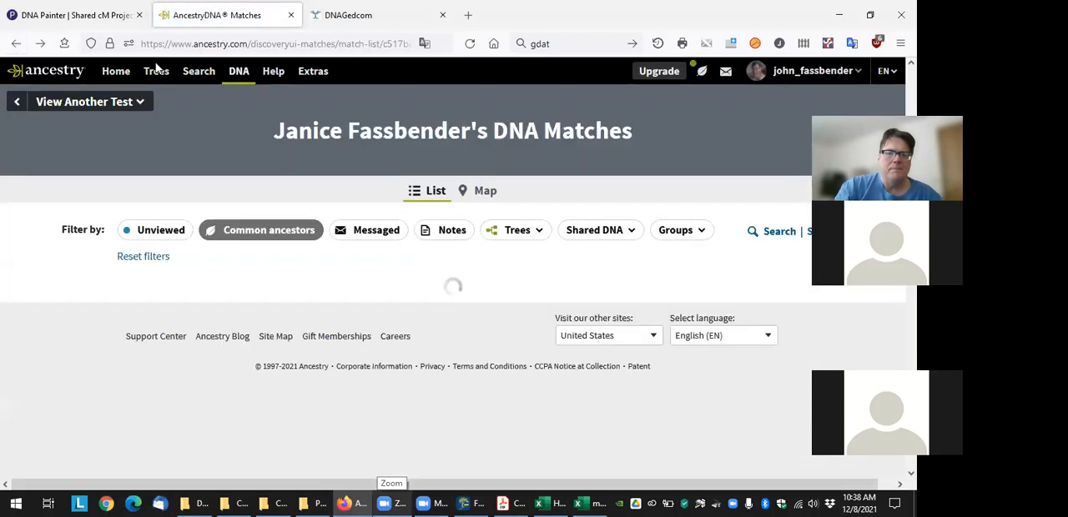
{"action": "left_click", "coordinate": [300, 46]}
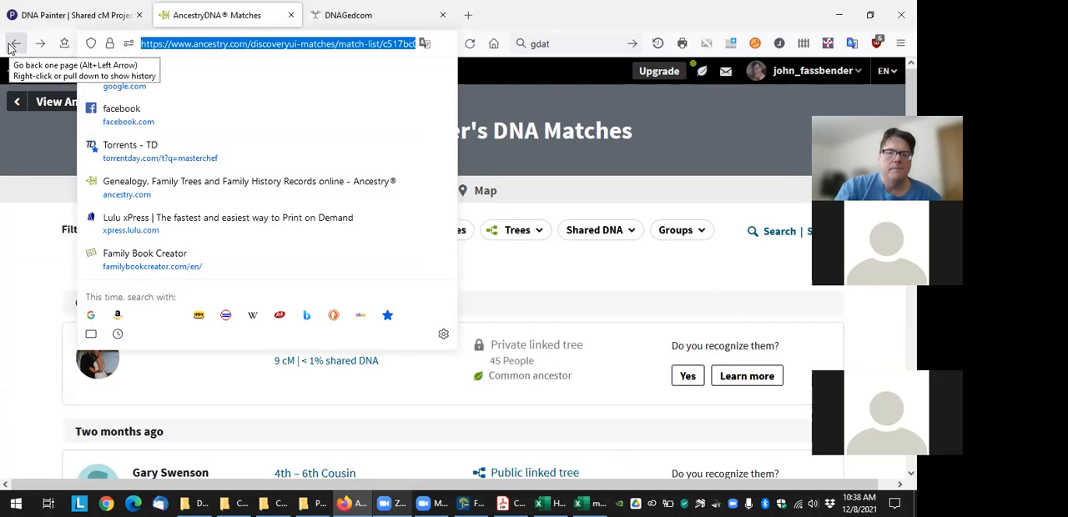
{"action": "left_click", "coordinate": [579, 163]}
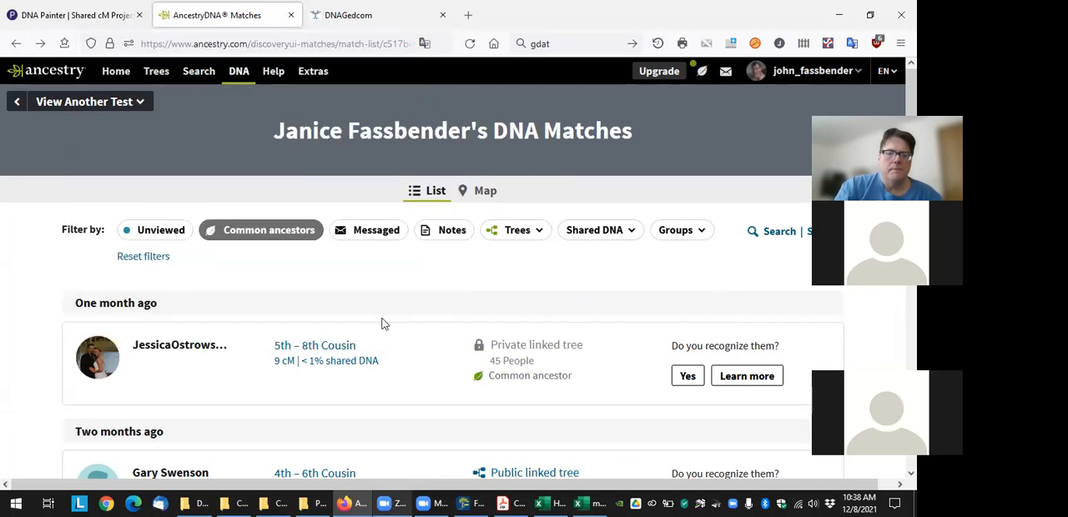
Find the newly added 51 cM match in the common-ancestor list and open the comparison page
{"action": "scroll", "coordinate": [279, 325], "scroll_direction": "down", "scroll_amount": 10}
{"action": "scroll", "coordinate": [221, 331], "scroll_direction": "up", "scroll_amount": 10}
{"action": "scroll", "coordinate": [217, 284], "scroll_direction": "down", "scroll_amount": 15}
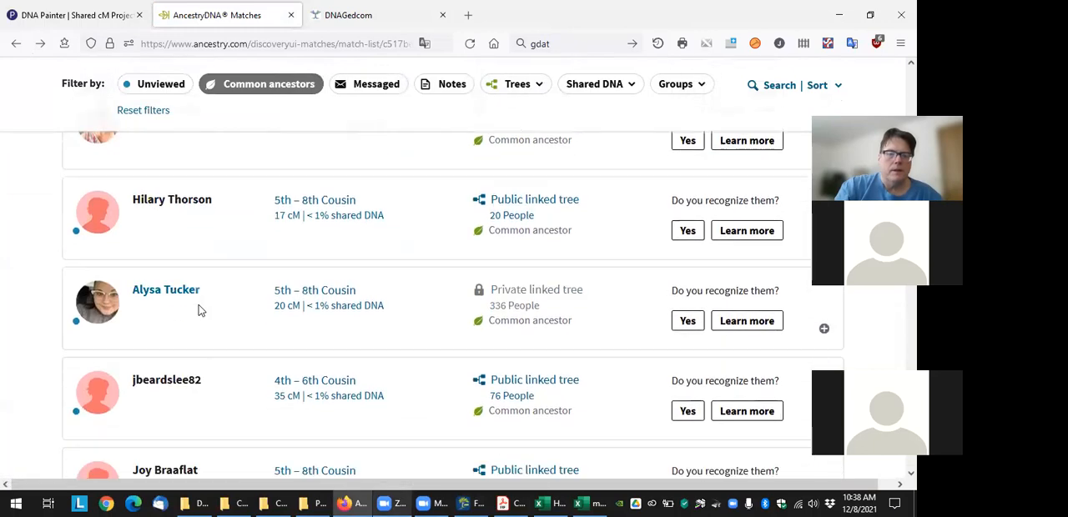
{"action": "scroll", "coordinate": [197, 314], "scroll_direction": "down", "scroll_amount": 2}
{"action": "scroll", "coordinate": [197, 314], "scroll_direction": "up", "scroll_amount": 7}
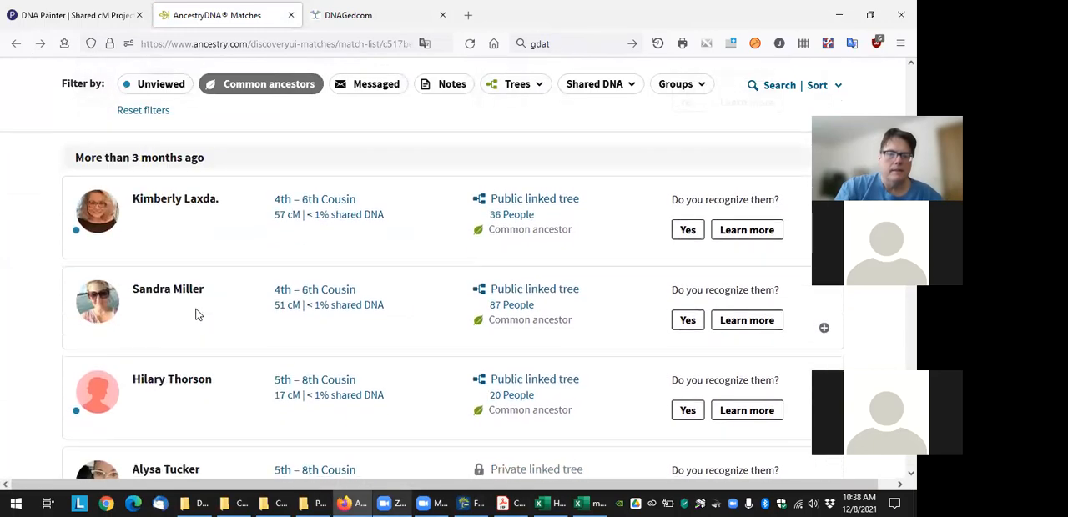
{"action": "scroll", "coordinate": [197, 314], "scroll_direction": "up", "scroll_amount": 1}
{"action": "scroll", "coordinate": [195, 312], "scroll_direction": "down", "scroll_amount": 2}
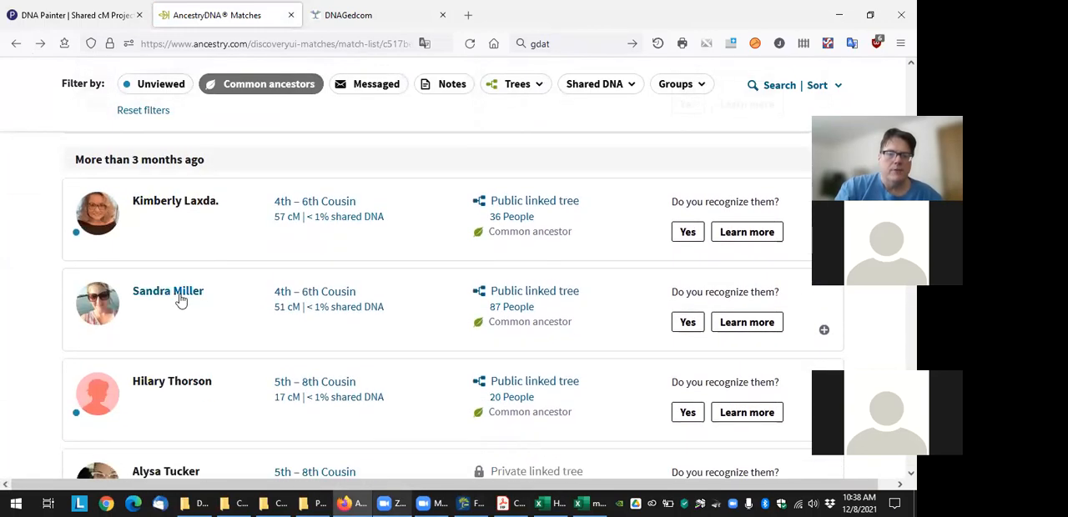
{"action": "left_click", "coordinate": [179, 298]}
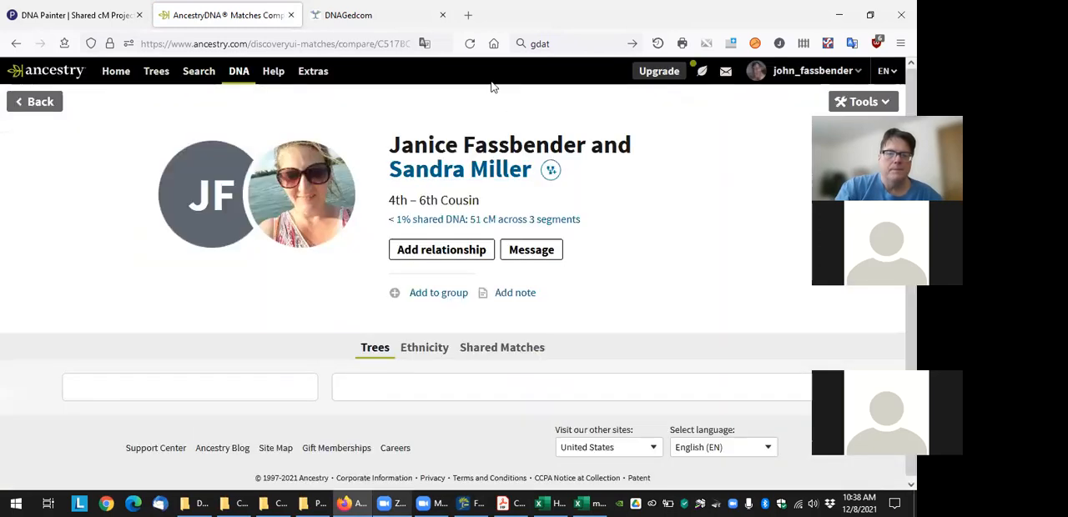
Highlight the test ID after "compare/" in the page address and find it in the Match Test ID column of the Excel match file
{"action": "left_click", "coordinate": [367, 43]}
{"action": "key", "text": "End"}
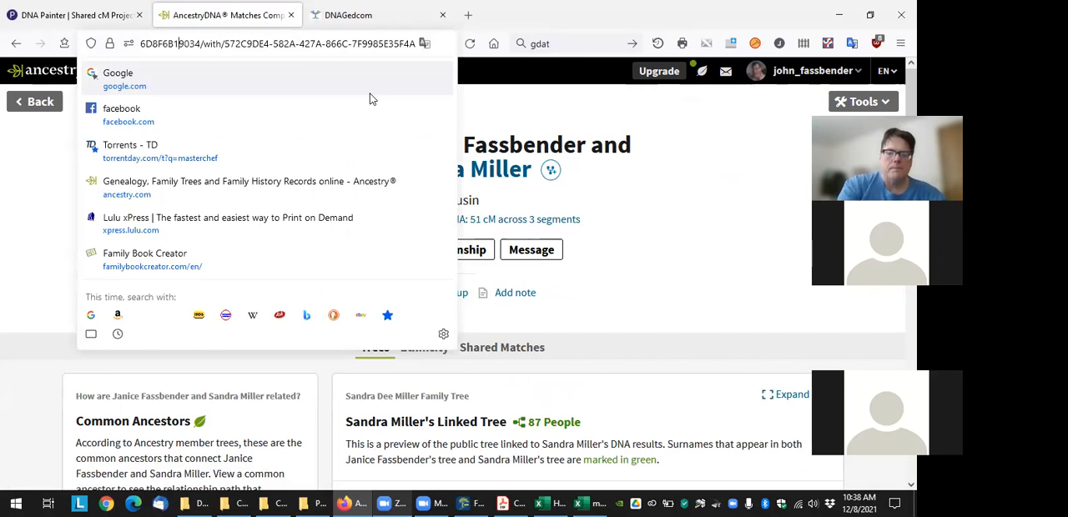
{"action": "key", "text": "Delete"}
{"action": "key", "text": "Home"}
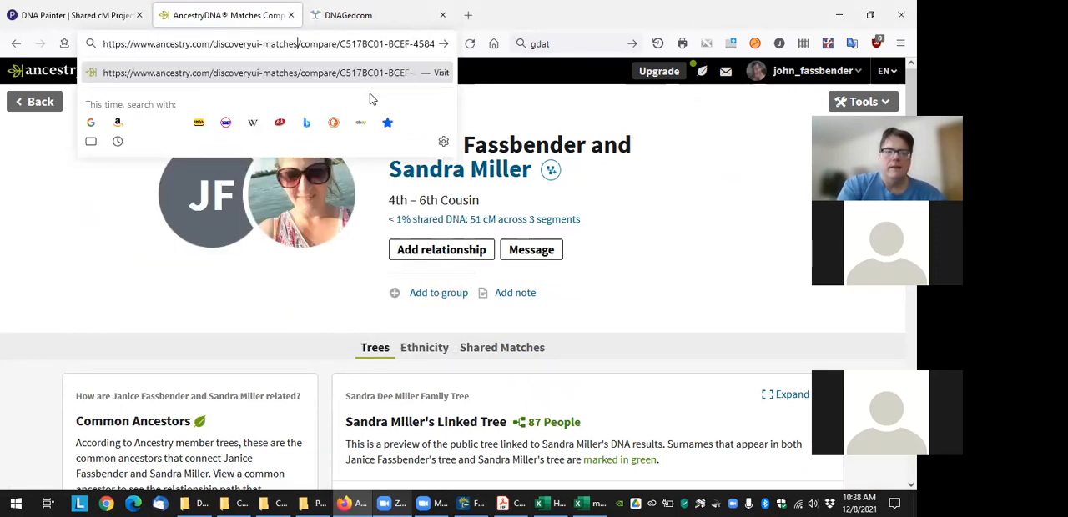
{"action": "key", "text": "shift+Right"}
{"action": "key", "text": "shift+Right"}
{"action": "key", "text": "shift+Right"}
{"action": "key", "text": "shift+Right"}
{"action": "key", "text": "shift+Right"}
{"action": "key", "text": "shift+Right"}
{"action": "key", "text": "shift+Right"}
{"action": "key", "text": "shift+Right"}
{"action": "key", "text": "shift+Right"}
{"action": "key", "text": "shift+Right"}
{"action": "key", "text": "shift+Right"}
{"action": "key", "text": "shift+Right"}
{"action": "key", "text": "shift+Right"}
{"action": "key", "text": "shift+Right"}
{"action": "key", "text": "shift+Right"}
{"action": "key", "text": "shift+Right"}
{"action": "key", "text": "shift+Right"}
{"action": "key", "text": "shift+Right"}
{"action": "key", "text": "shift+Right"}
{"action": "key", "text": "shift+Right"}
{"action": "key", "text": "shift+Right"}
{"action": "key", "text": "shift+Right"}
{"action": "key", "text": "shift+Right"}
{"action": "key", "text": "shift+Right"}
{"action": "key", "text": "shift+Right"}
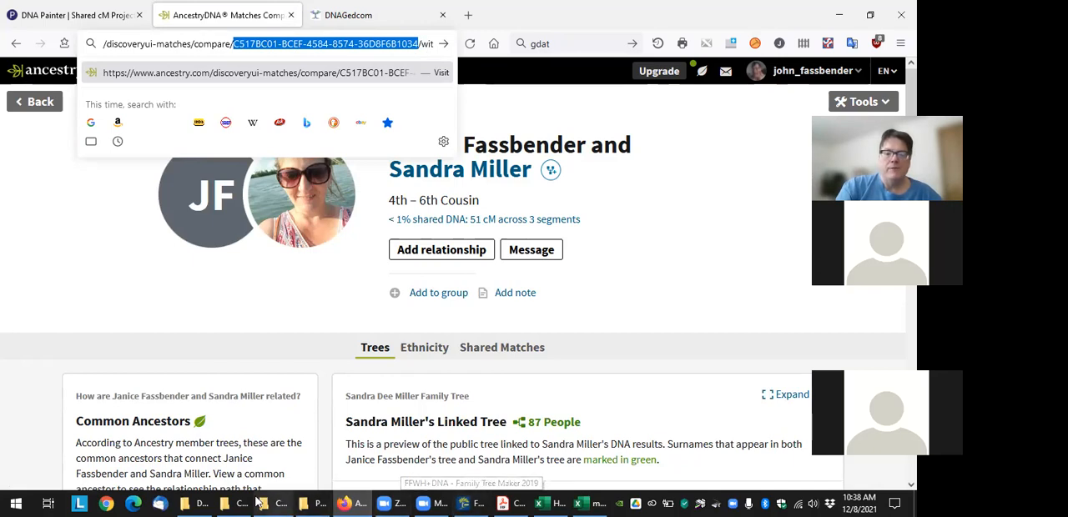
{"action": "left_click", "coordinate": [575, 501]}
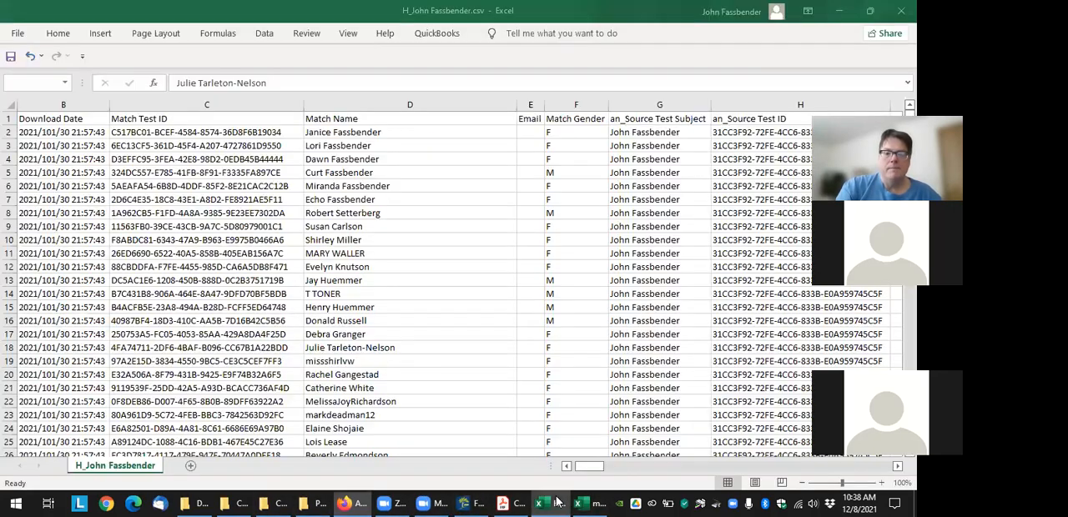
{"action": "left_click", "coordinate": [221, 132]}
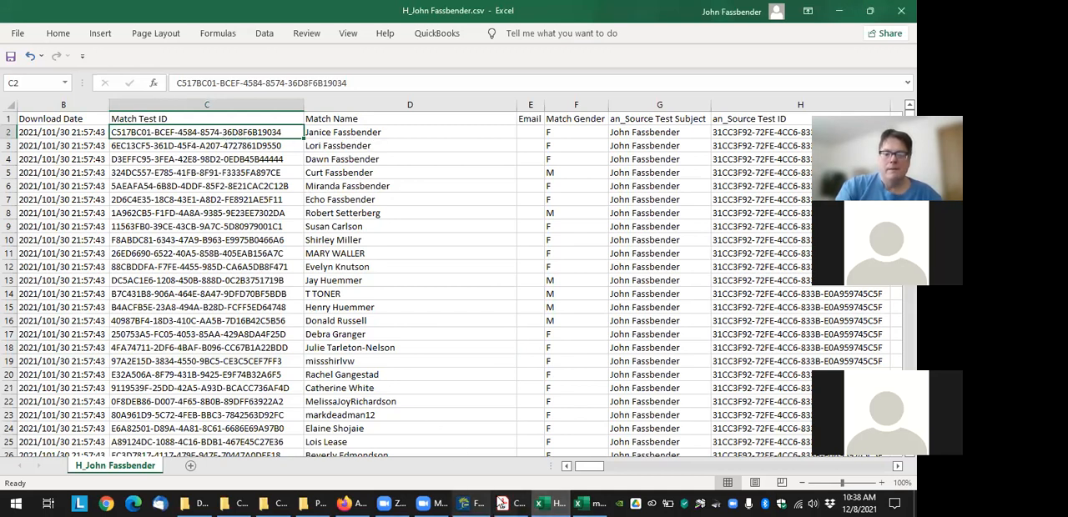
Switch back to Firefox and copy the match's test ID that follows "with/" in the comparison page address
{"action": "left_click", "coordinate": [358, 503]}
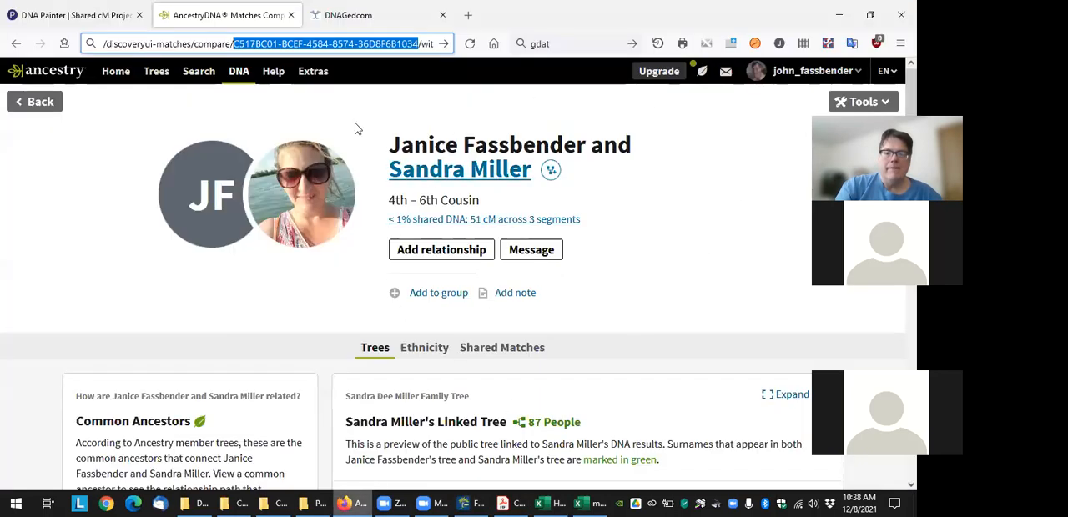
{"action": "key", "text": "Right"}
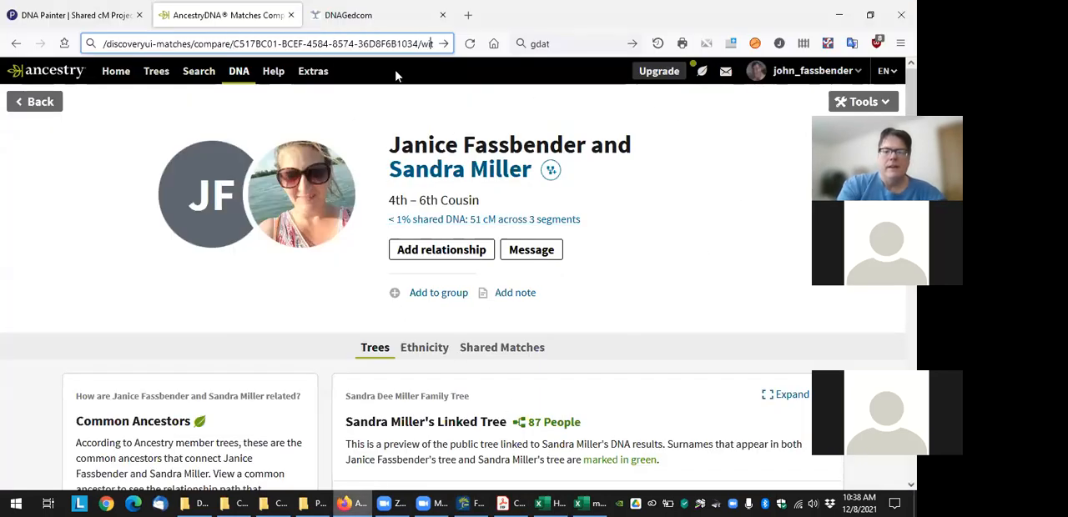
{"action": "key", "text": "Right"}
{"action": "key", "text": "Right"}
{"action": "key", "text": "Right"}
{"action": "key", "text": "Right"}
{"action": "key", "text": "Right"}
{"action": "key", "text": "Right"}
{"action": "key", "text": "Right"}
{"action": "key", "text": "Right"}
{"action": "key", "text": "Right"}
{"action": "key", "text": "Right"}
{"action": "key", "text": "Right"}
{"action": "key", "text": "Right"}
{"action": "key", "text": "Right"}
{"action": "key", "text": "Right"}
{"action": "key", "text": "Right"}
{"action": "key", "text": "Right"}
{"action": "key", "text": "Right"}
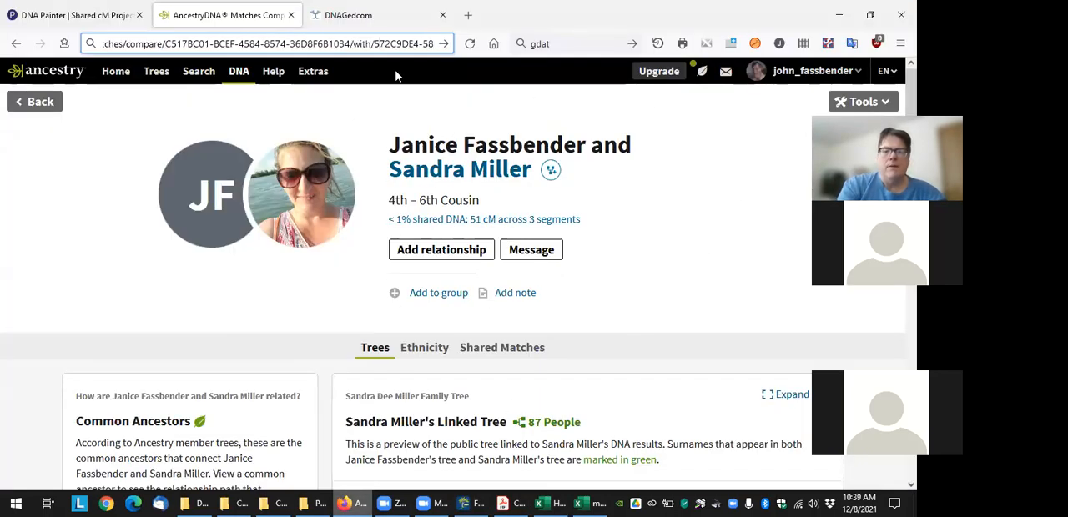
{"action": "key", "text": "shift+Right"}
{"action": "key", "text": "shift+Right"}
{"action": "key", "text": "shift+Right"}
{"action": "key", "text": "shift+Right"}
{"action": "key", "text": "shift+Right"}
{"action": "key", "text": "shift+Right"}
{"action": "key", "text": "shift+Right"}
{"action": "key", "text": "shift+Right"}
{"action": "key", "text": "shift+Right"}
{"action": "key", "text": "shift+Right"}
{"action": "key", "text": "shift+Right"}
{"action": "key", "text": "shift+Right"}
{"action": "key", "text": "shift+Right"}
{"action": "key", "text": "shift+Right"}
{"action": "key", "text": "shift+Right"}
{"action": "key", "text": "shift+Right"}
{"action": "key", "text": "shift+Right"}
{"action": "key", "text": "shift+Right"}
{"action": "key", "text": "shift+Right"}
{"action": "key", "text": "shift+Right"}
{"action": "key", "text": "ctrl+c"}
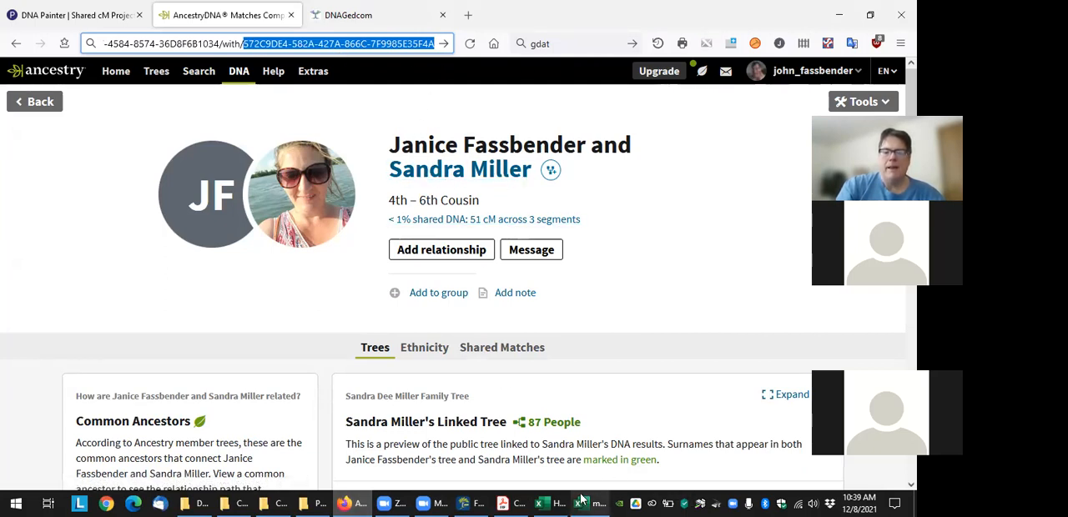
In Family Tree Maker, remove the stray "t" from the daughter's given name and paste the match's test ID as the DNA fact
{"action": "left_click", "coordinate": [469, 502]}
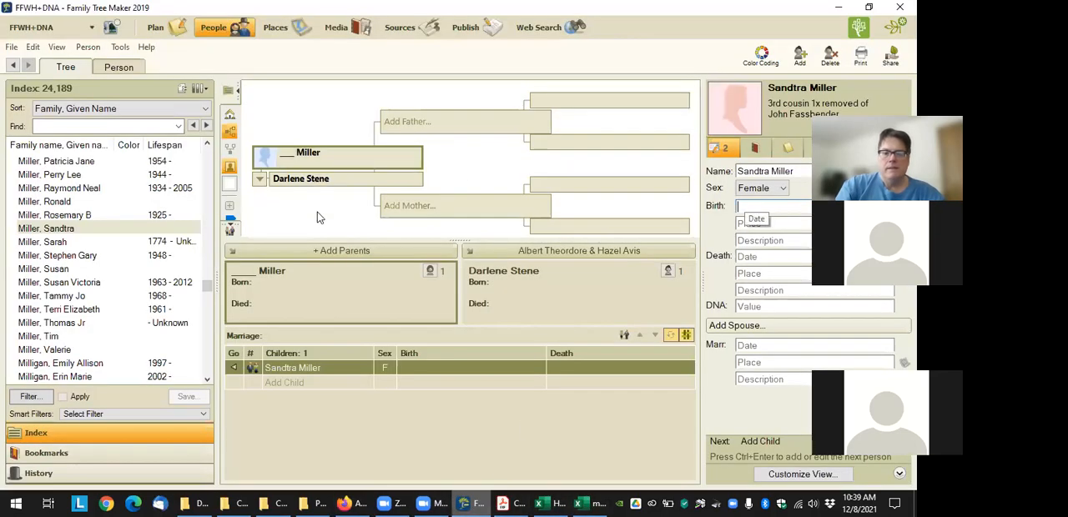
{"action": "left_click", "coordinate": [316, 369]}
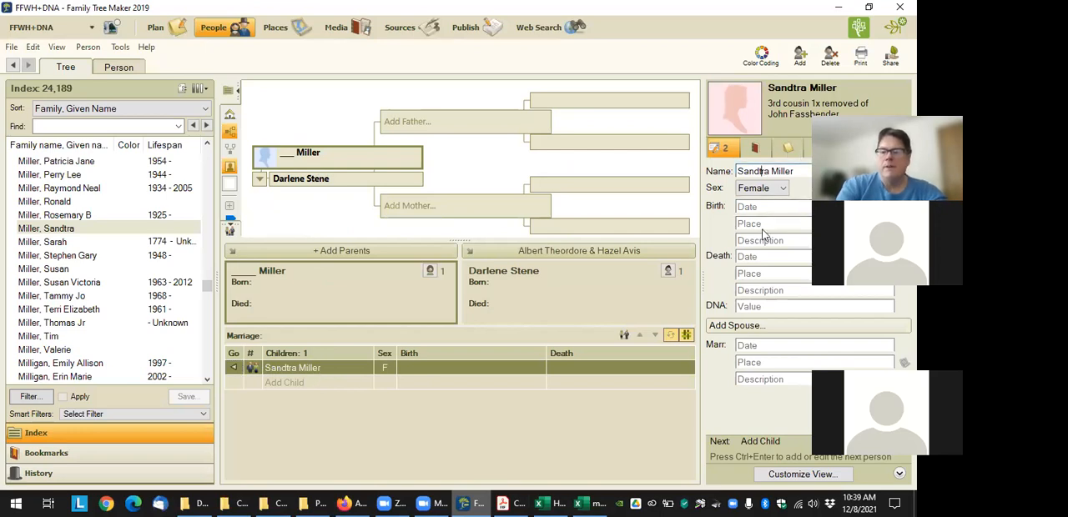
{"action": "key", "text": "Delete"}
{"action": "key", "text": "Tab"}
{"action": "left_click", "coordinate": [747, 306]}
{"action": "key", "text": "ctrl+v"}
{"action": "key", "text": "Tab"}
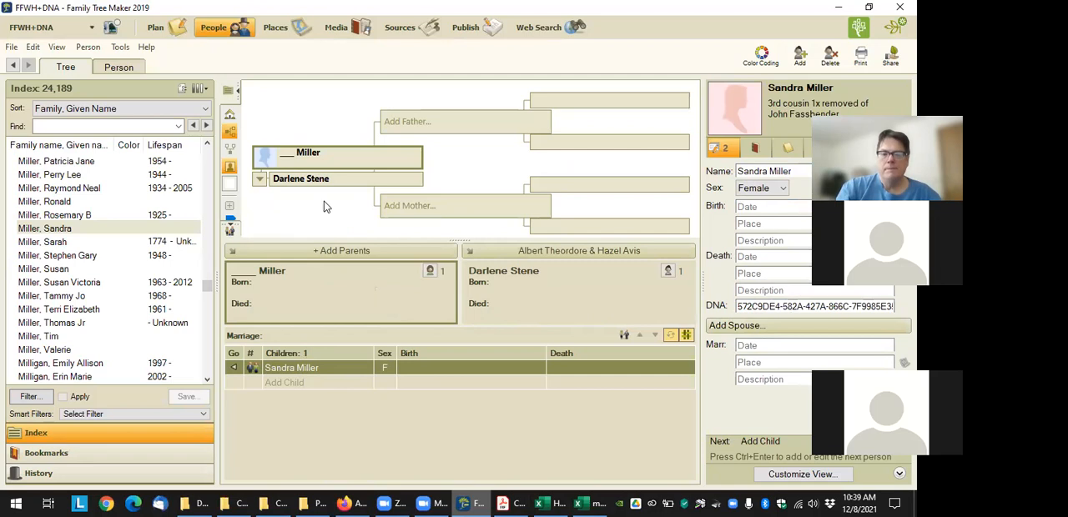
Navigate up the pedigree from the match's mother through the paternal line to the shared common ancestor
{"action": "left_click", "coordinate": [331, 178]}
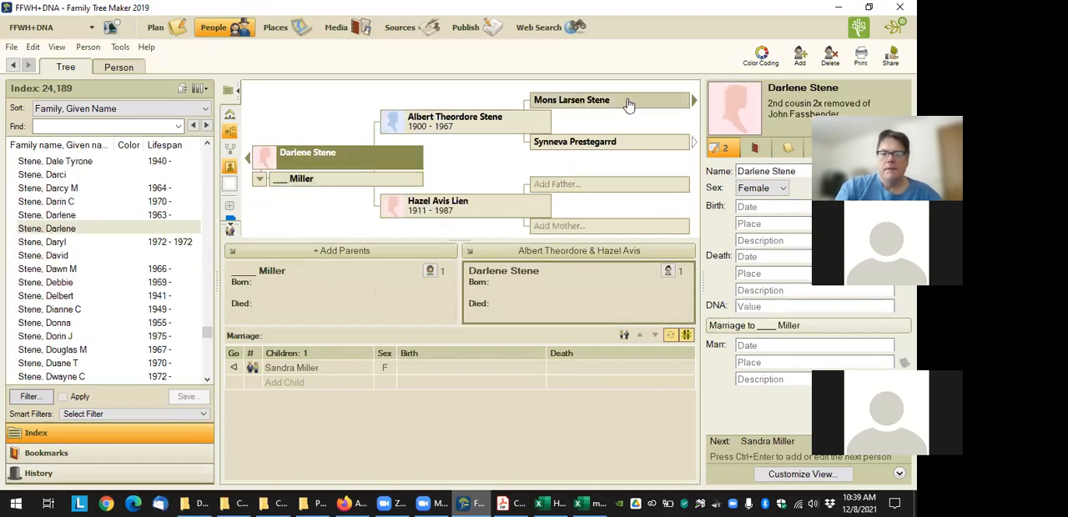
{"action": "left_click", "coordinate": [693, 102]}
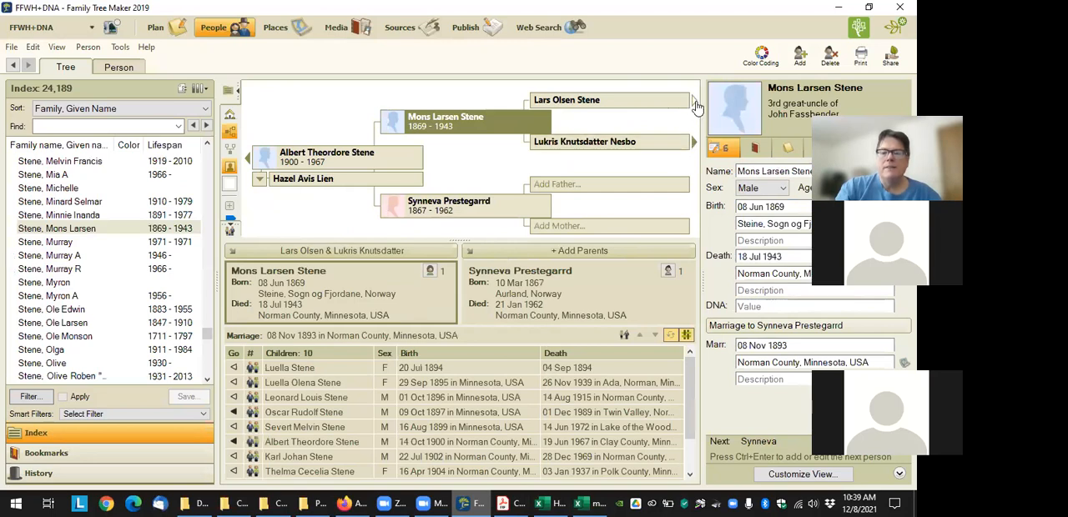
{"action": "left_click", "coordinate": [694, 100]}
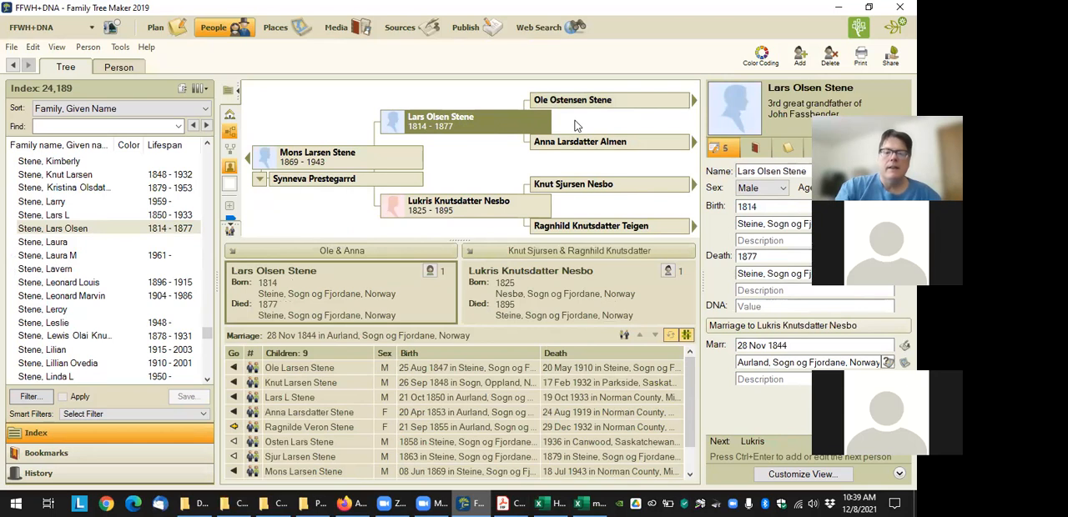
Launch the Charting Companion plugin with the common ancestor as the selected person
{"action": "left_click", "coordinate": [120, 47]}
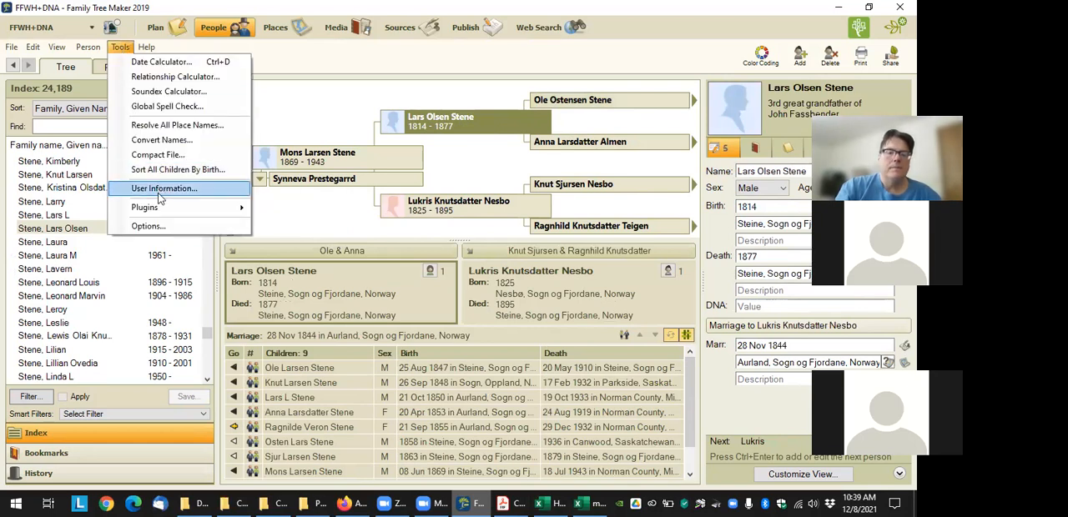
{"action": "mouse_move", "coordinate": [166, 207]}
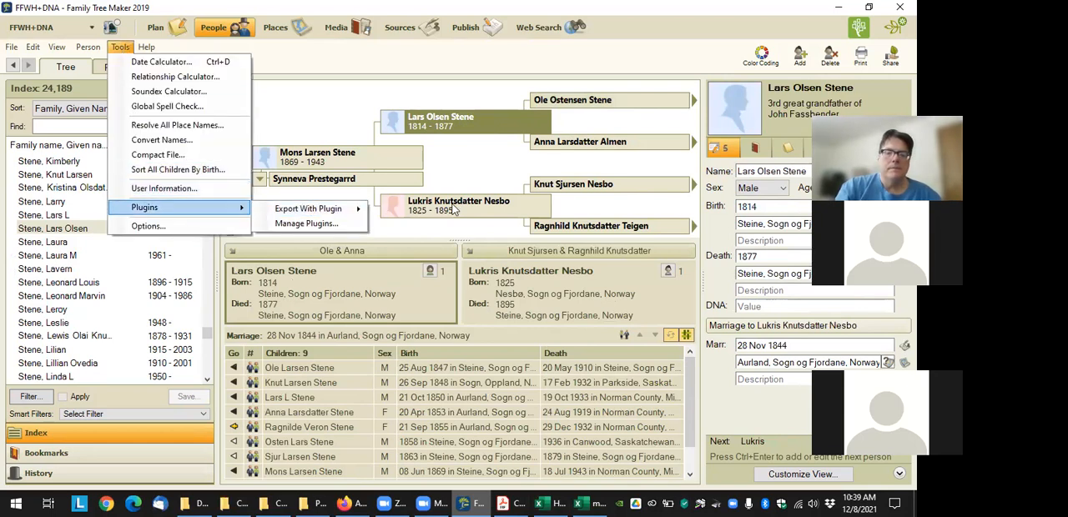
{"action": "mouse_move", "coordinate": [351, 208]}
{"action": "left_click", "coordinate": [442, 225]}
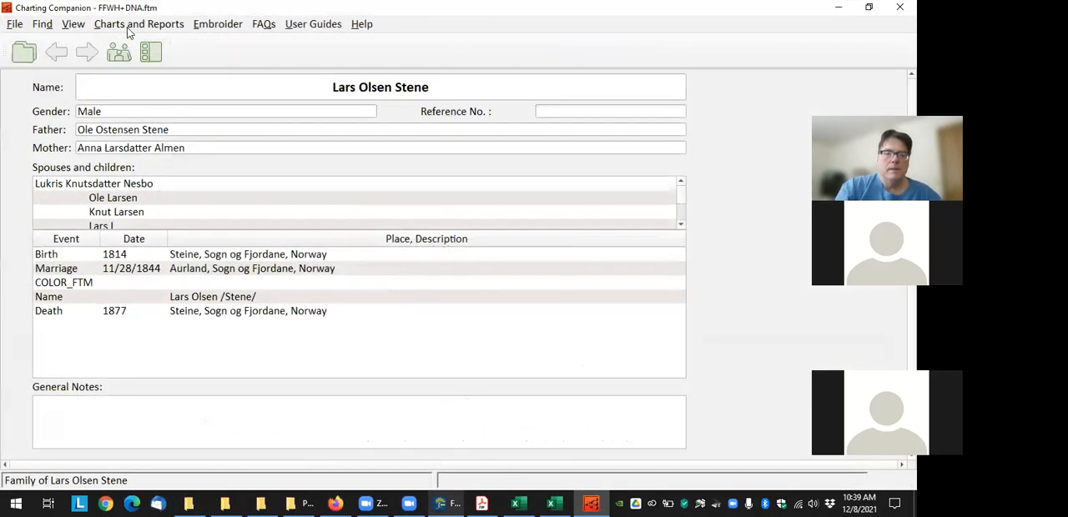
Preview the DNA Matrix chart of the common ancestor's descendants and inspect the connection drawn between the two tested cousins
{"action": "left_click", "coordinate": [150, 52]}
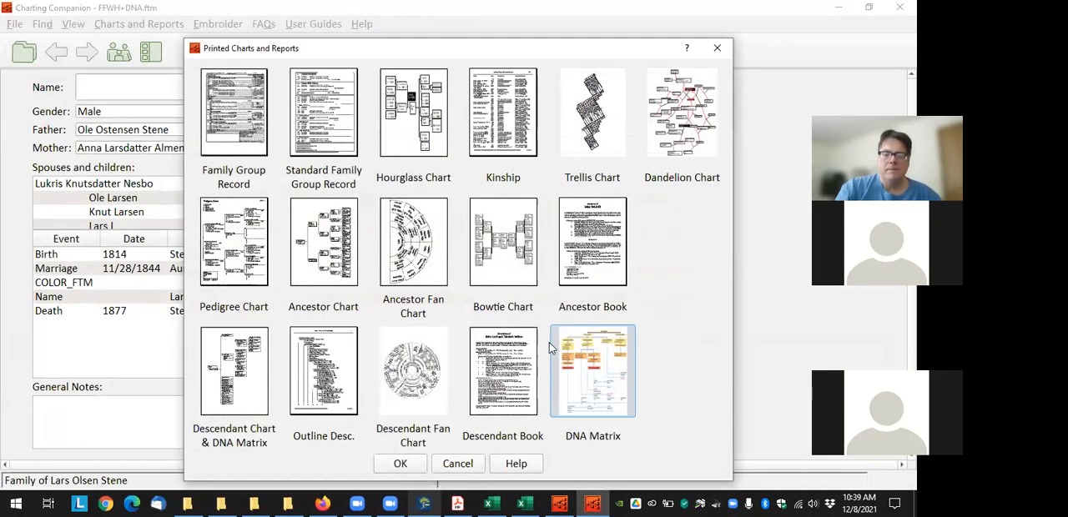
{"action": "left_click", "coordinate": [412, 461]}
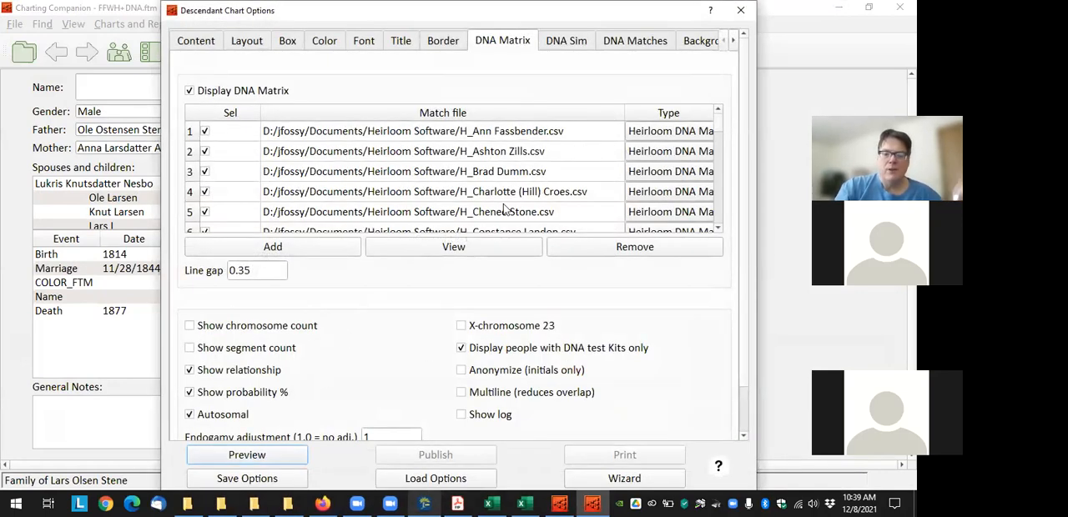
{"action": "left_click", "coordinate": [247, 454]}
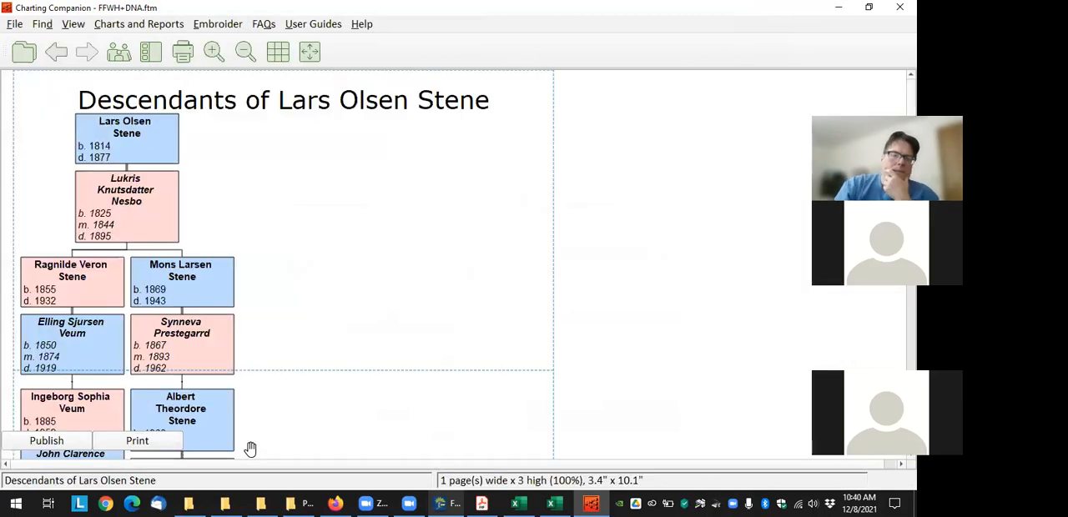
{"action": "scroll", "coordinate": [375, 403], "scroll_direction": "down", "scroll_amount": 5}
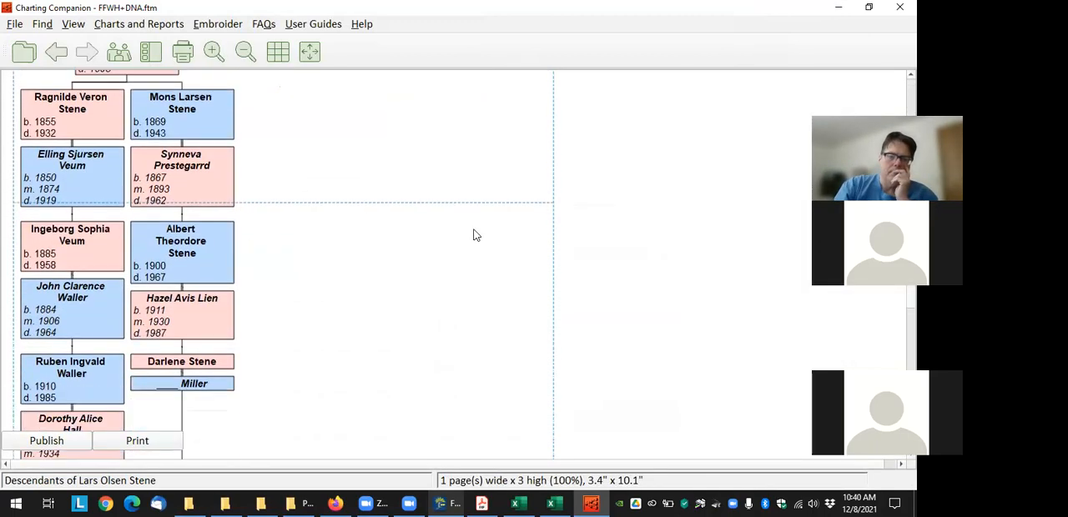
{"action": "scroll", "coordinate": [503, 98], "scroll_direction": "down", "scroll_amount": 6}
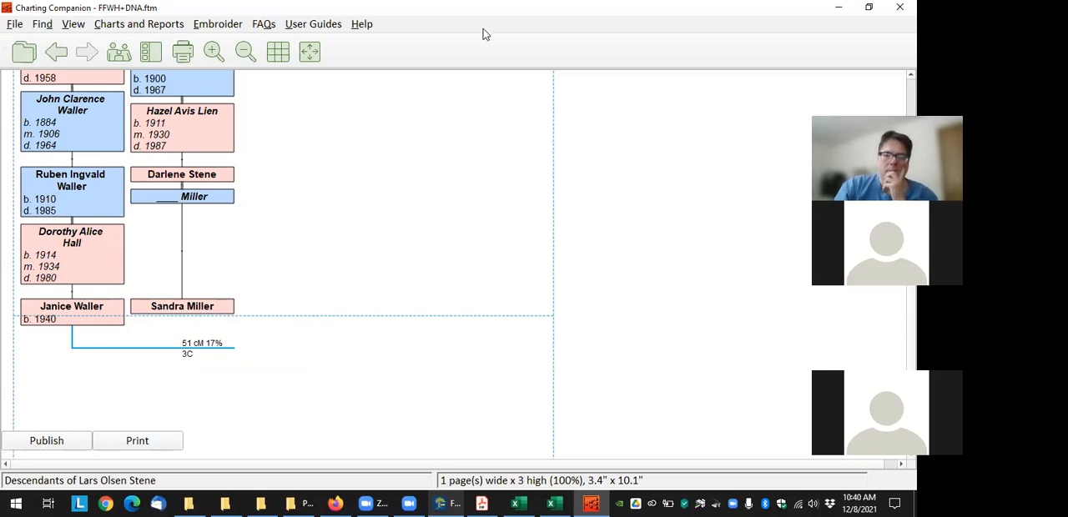
Fit the page size to the common ancestor's chart so that it occupies a single page
{"action": "left_click", "coordinate": [400, 267]}
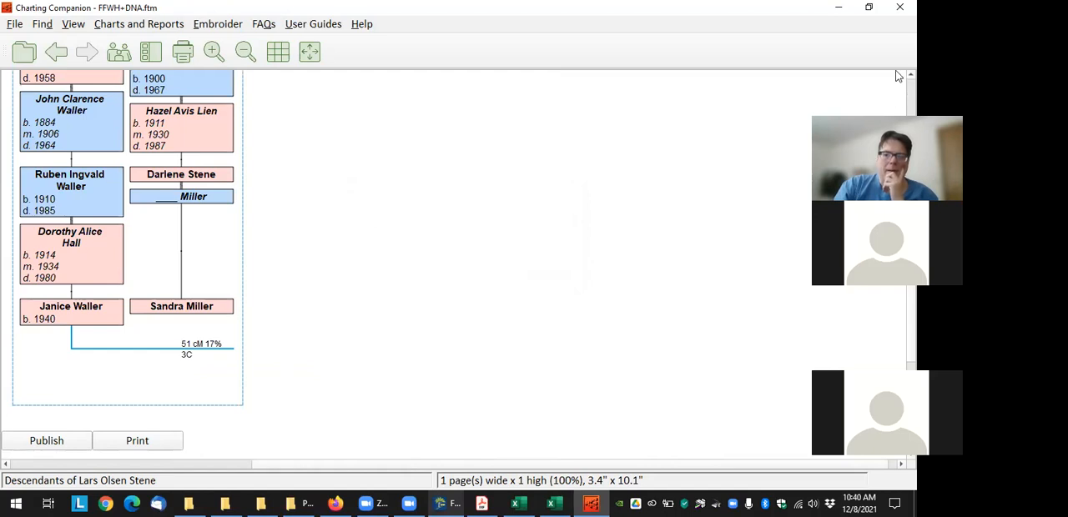
{"action": "scroll", "coordinate": [896, 79], "scroll_direction": "up", "scroll_amount": 2}
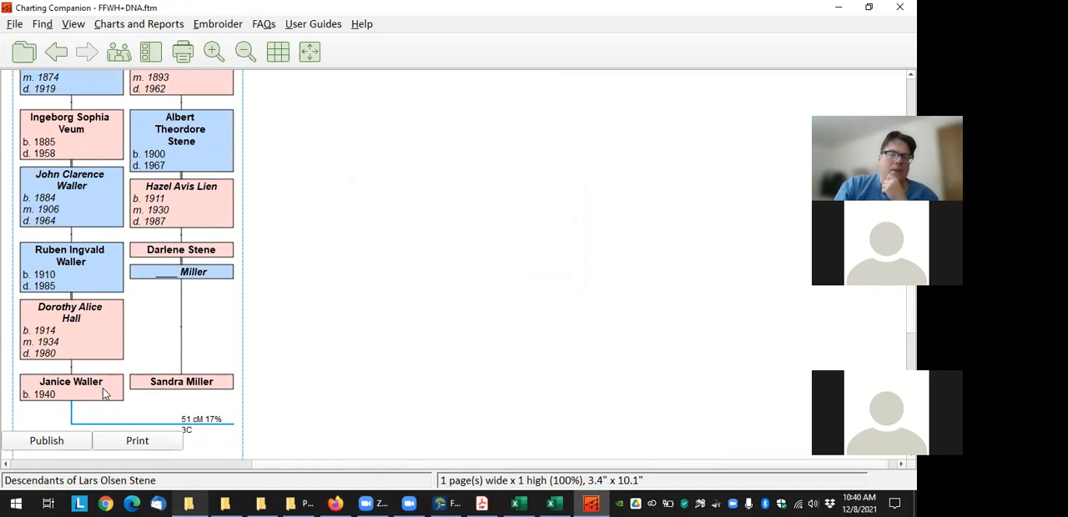
Set the Descendant Chart with DNA Matrix to 7 generations and preview it
{"action": "left_click", "coordinate": [116, 25]}
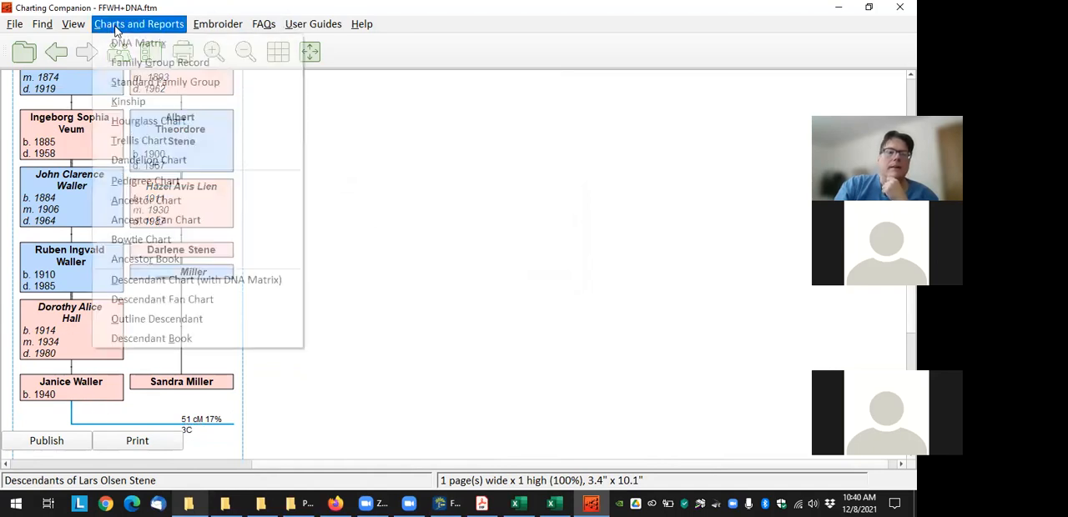
{"action": "left_click", "coordinate": [200, 280]}
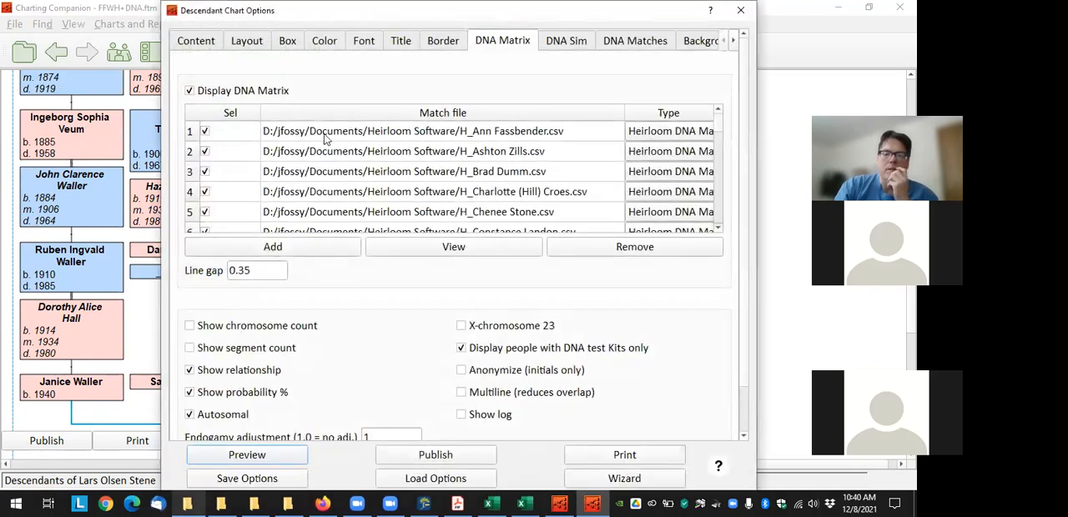
{"action": "left_click", "coordinate": [200, 41]}
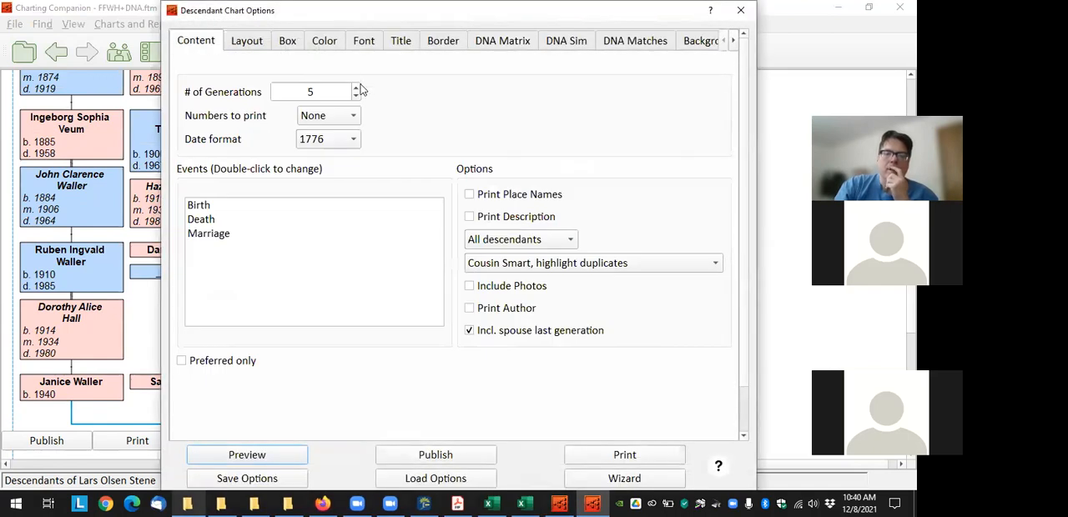
{"action": "double_click", "coordinate": [355, 90]}
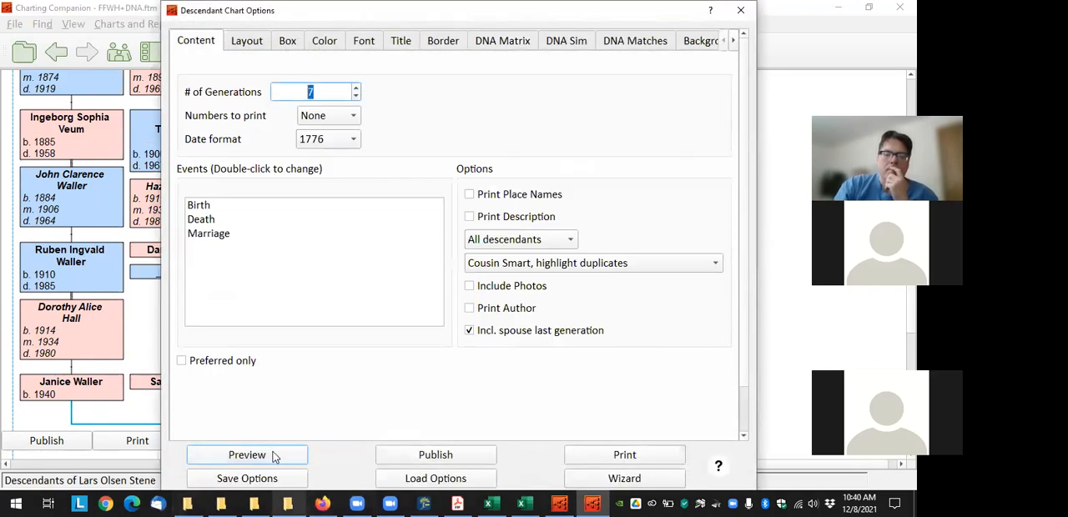
{"action": "left_click", "coordinate": [299, 452]}
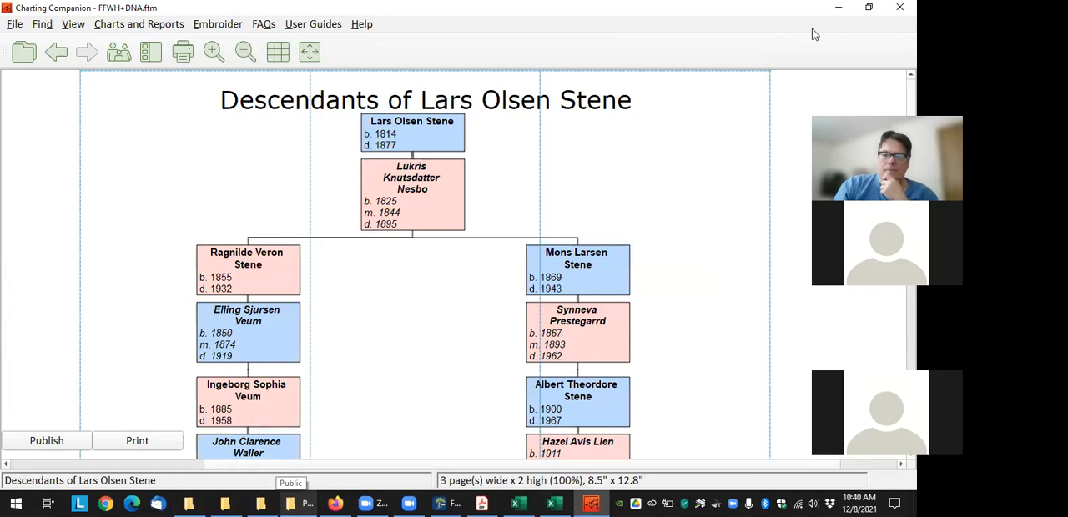
Fit the seven-generation chart onto one page and move the mother's second husband with his three children further right
{"action": "scroll", "coordinate": [897, 155], "scroll_direction": "down", "scroll_amount": 5}
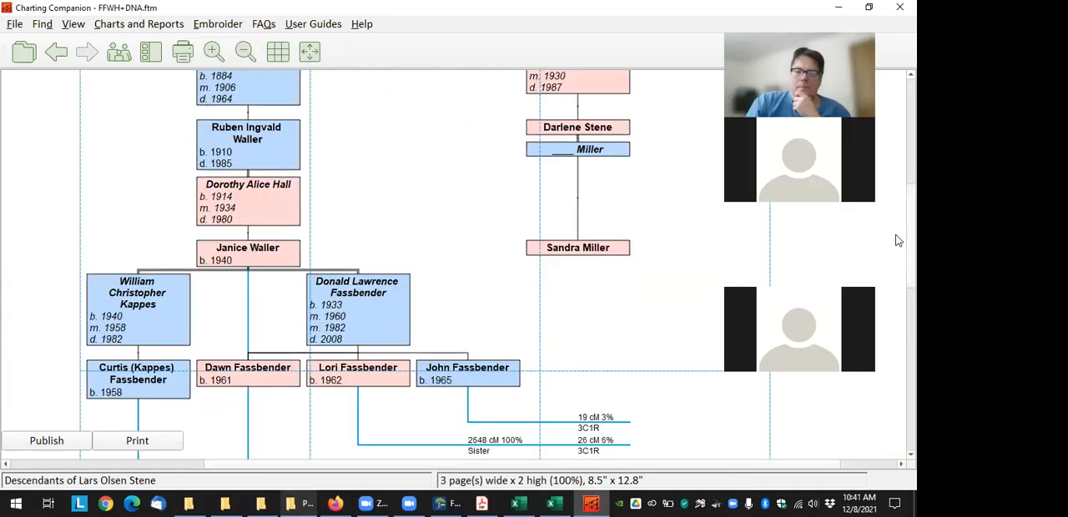
{"action": "left_click", "coordinate": [309, 52]}
{"action": "left_click", "coordinate": [400, 267]}
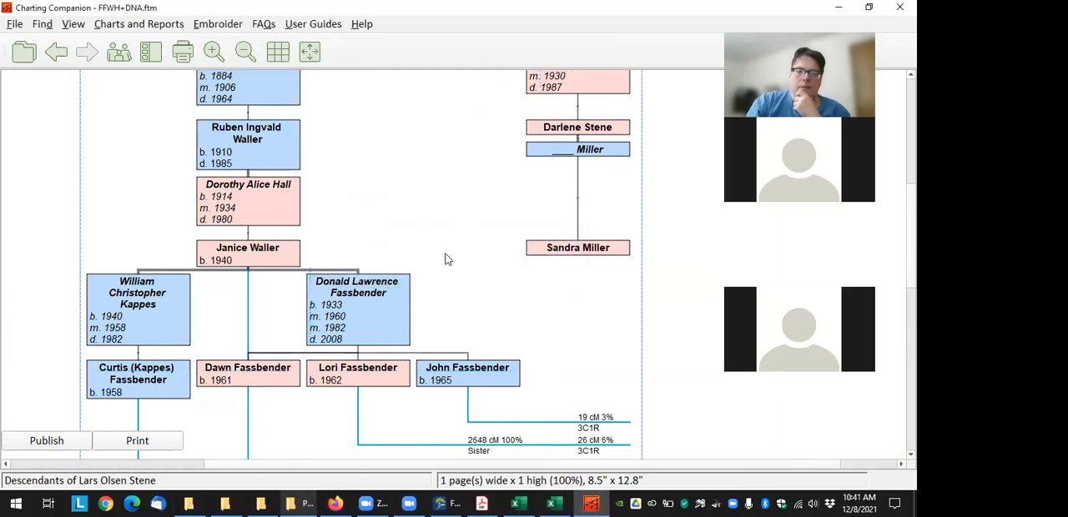
{"action": "left_click_drag", "start_coordinate": [375, 301], "coordinate": [423, 300]}
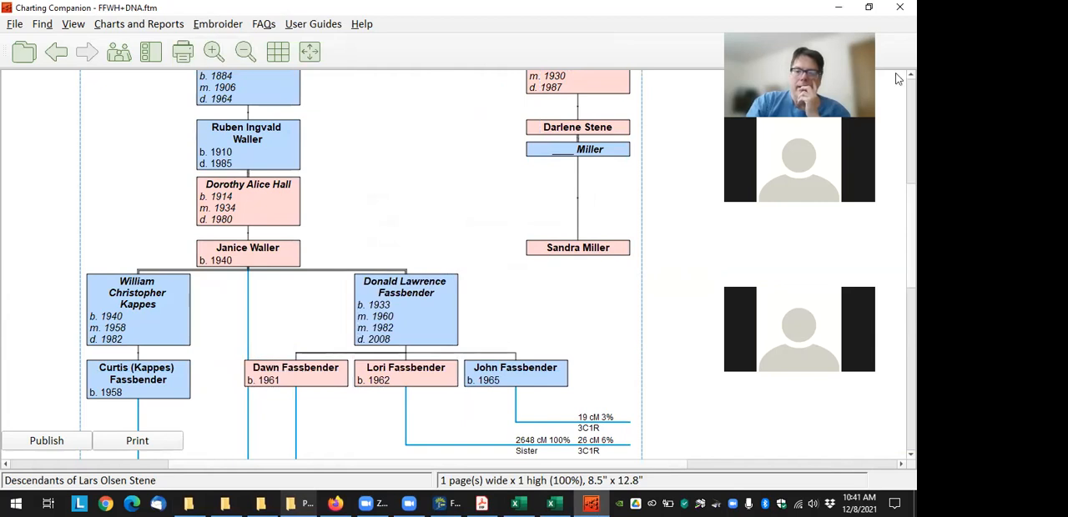
Examine the shared cM amounts, relationships and source match files on the DNA lines between the tested relatives
{"action": "scroll", "coordinate": [893, 95], "scroll_direction": "up", "scroll_amount": 5}
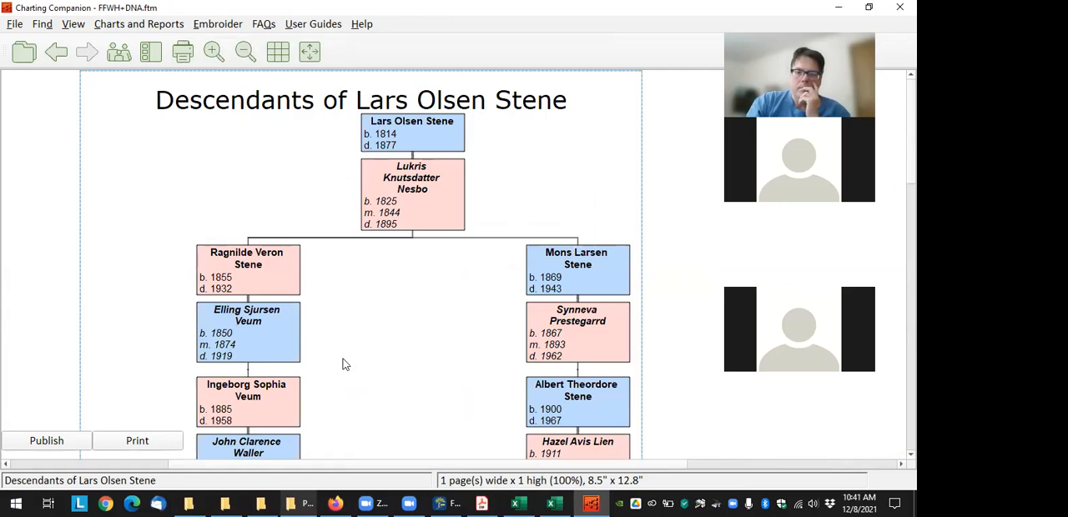
{"action": "scroll", "coordinate": [342, 364], "scroll_direction": "down", "scroll_amount": 12}
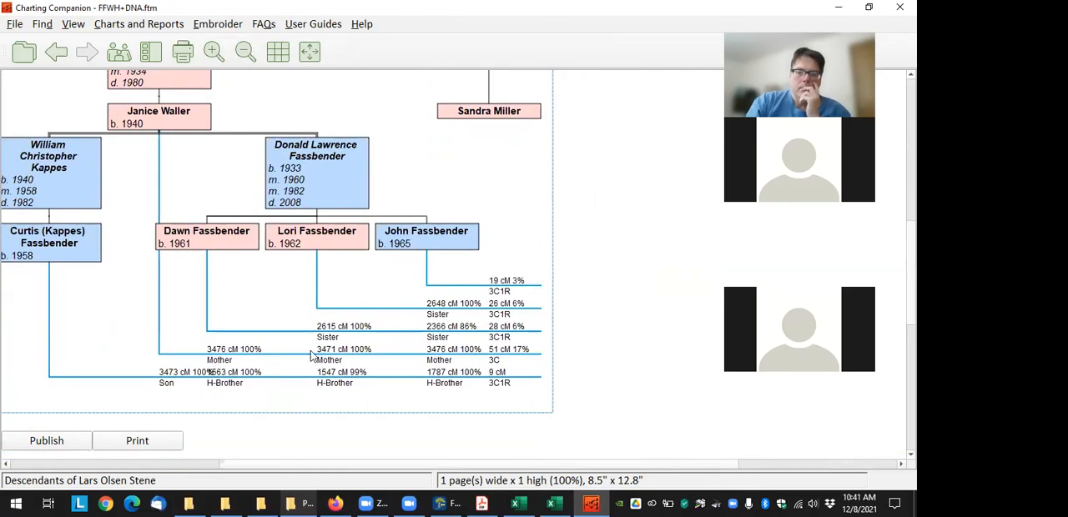
{"action": "left_click_drag", "start_coordinate": [248, 305], "coordinate": [322, 305]}
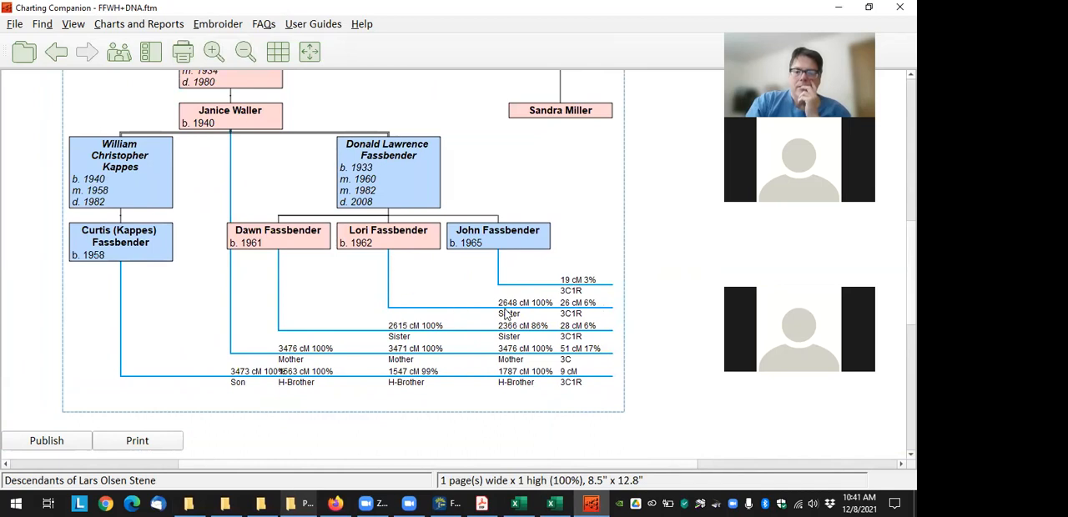
{"action": "mouse_move", "coordinate": [591, 314]}
{"action": "mouse_move", "coordinate": [578, 361]}
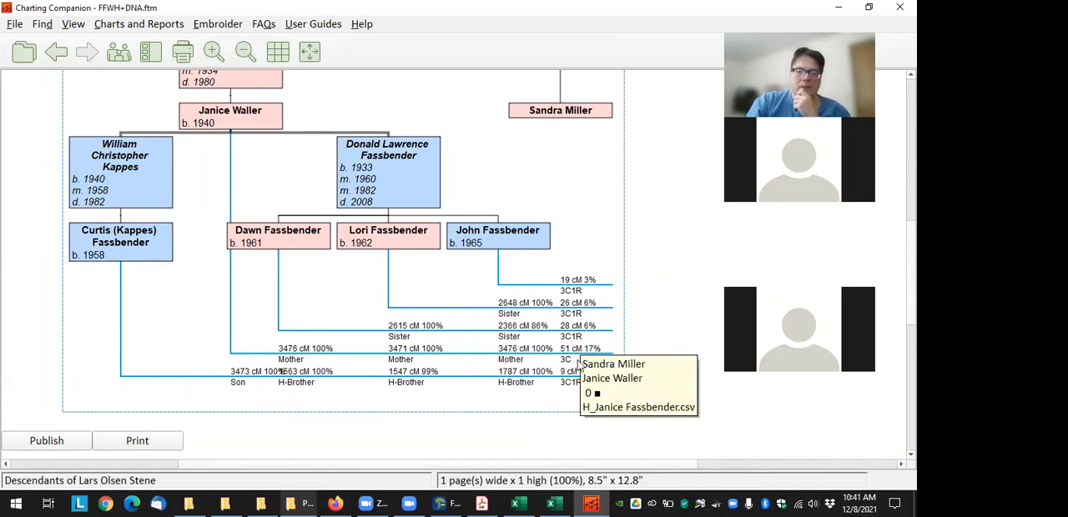
{"action": "mouse_move", "coordinate": [568, 386]}
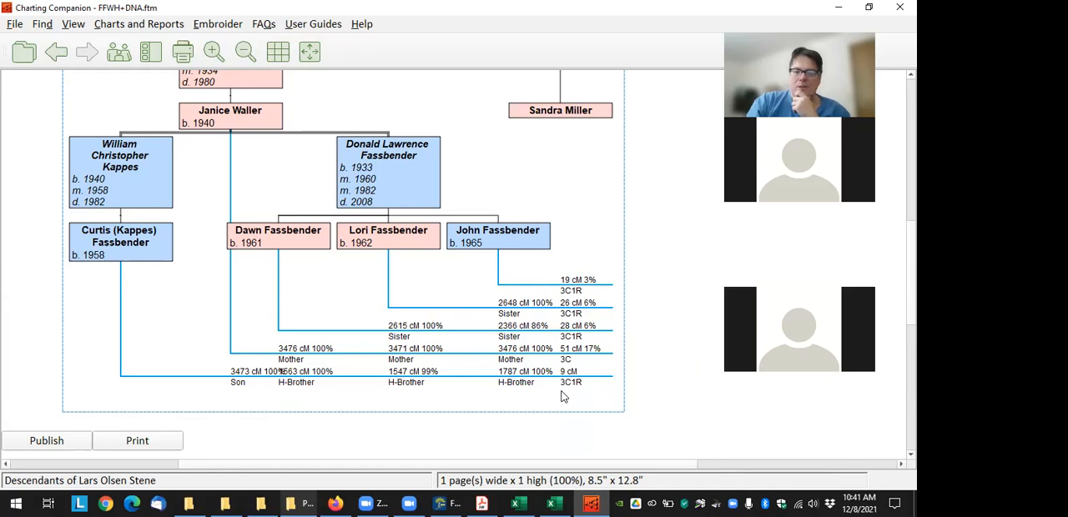
{"action": "mouse_move", "coordinate": [520, 385]}
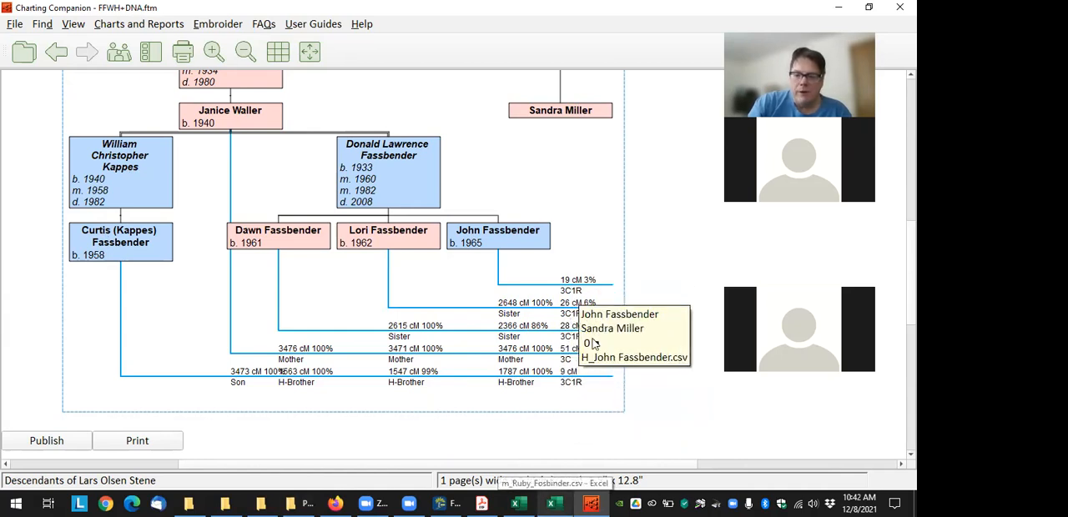
{"action": "mouse_move", "coordinate": [634, 355]}
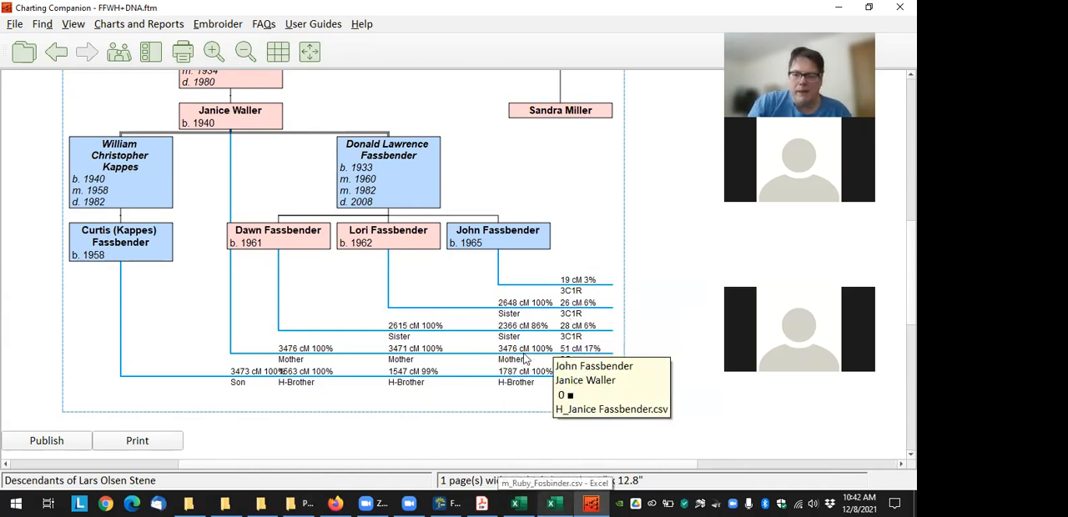
{"action": "mouse_move", "coordinate": [582, 297]}
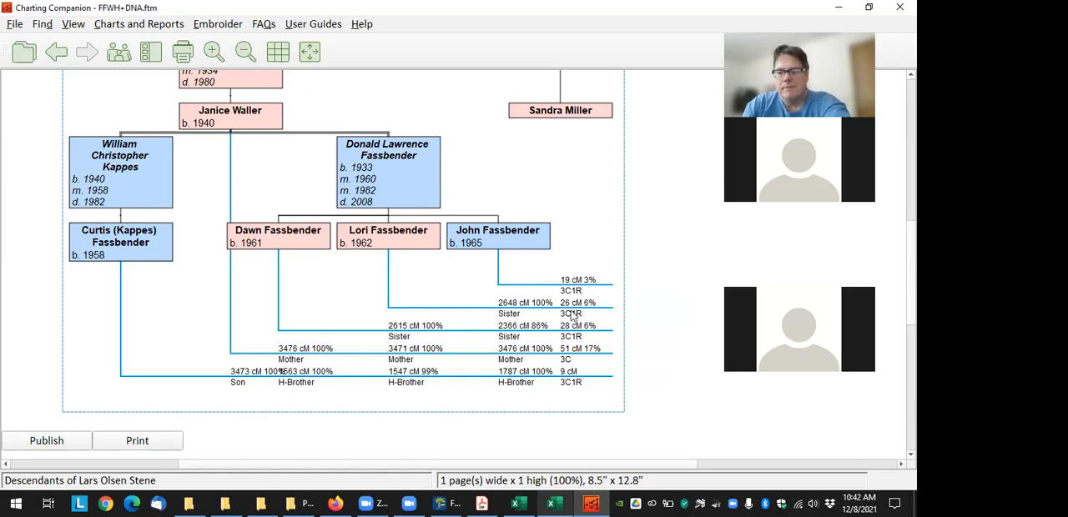
{"action": "mouse_move", "coordinate": [574, 335]}
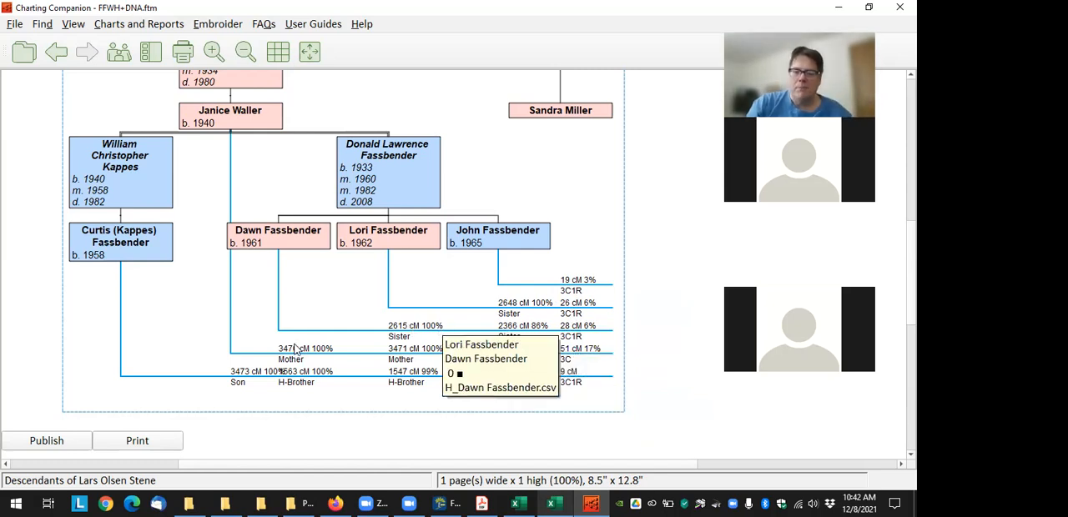
Shift the second husband's branch and the DNA match's line of descent right to separate the cM labels, and refit the page
{"action": "left_click_drag", "start_coordinate": [420, 164], "coordinate": [441, 174]}
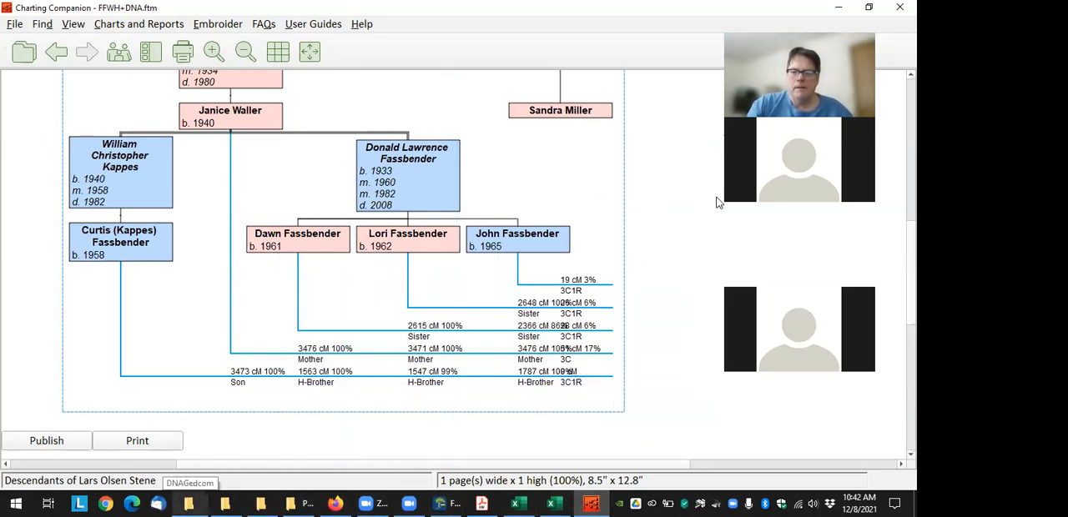
{"action": "scroll", "coordinate": [897, 189], "scroll_direction": "up", "scroll_amount": 10}
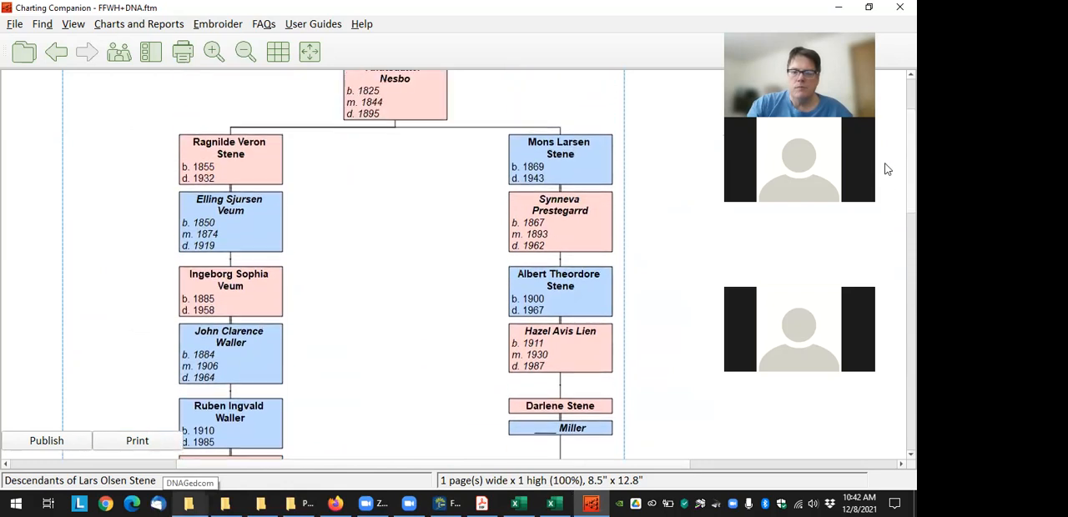
{"action": "left_click_drag", "start_coordinate": [573, 177], "coordinate": [610, 164]}
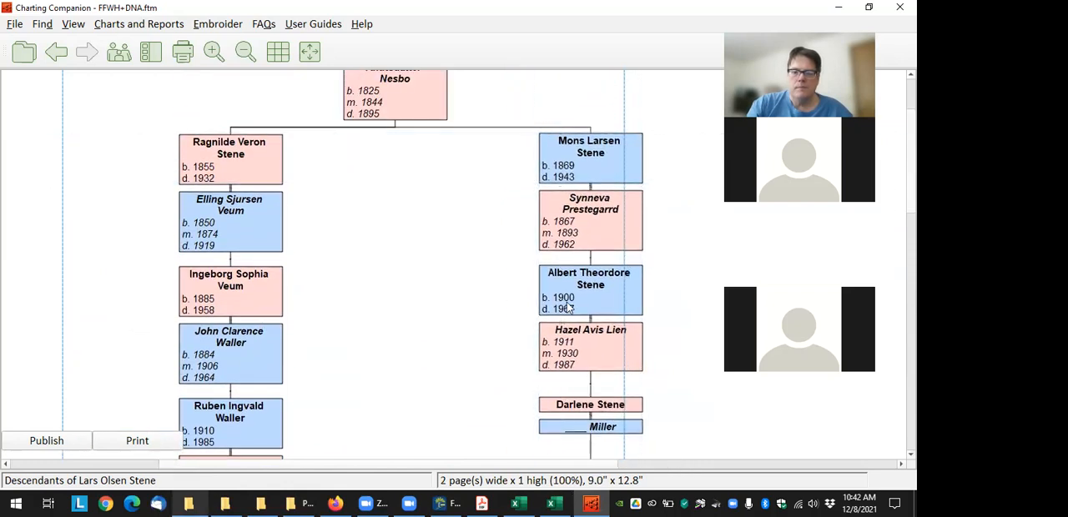
{"action": "left_click", "coordinate": [309, 52]}
{"action": "left_click", "coordinate": [414, 269]}
{"action": "left_click_drag", "start_coordinate": [422, 379], "coordinate": [340, 22]}
{"action": "mouse_move", "coordinate": [563, 419]}
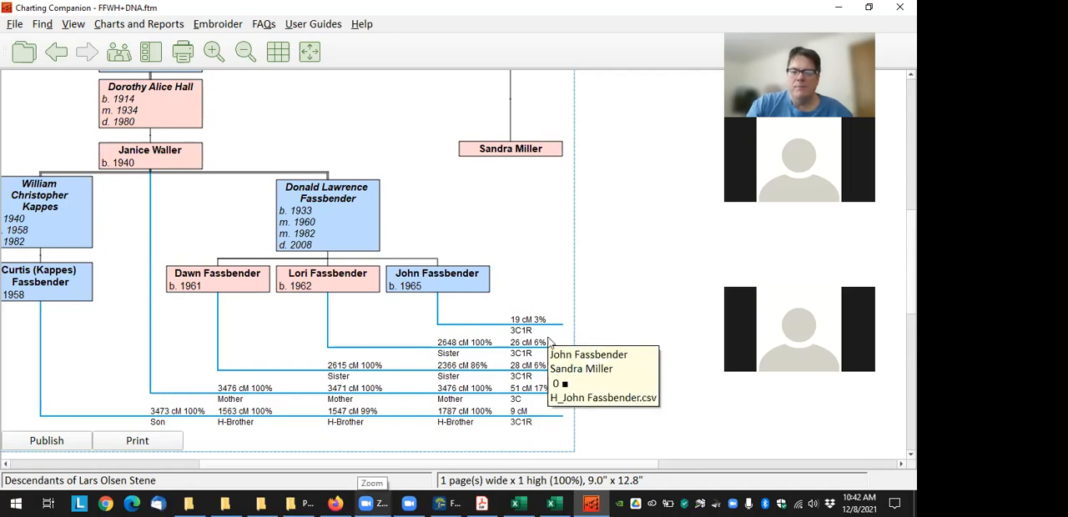
{"action": "mouse_move", "coordinate": [450, 364]}
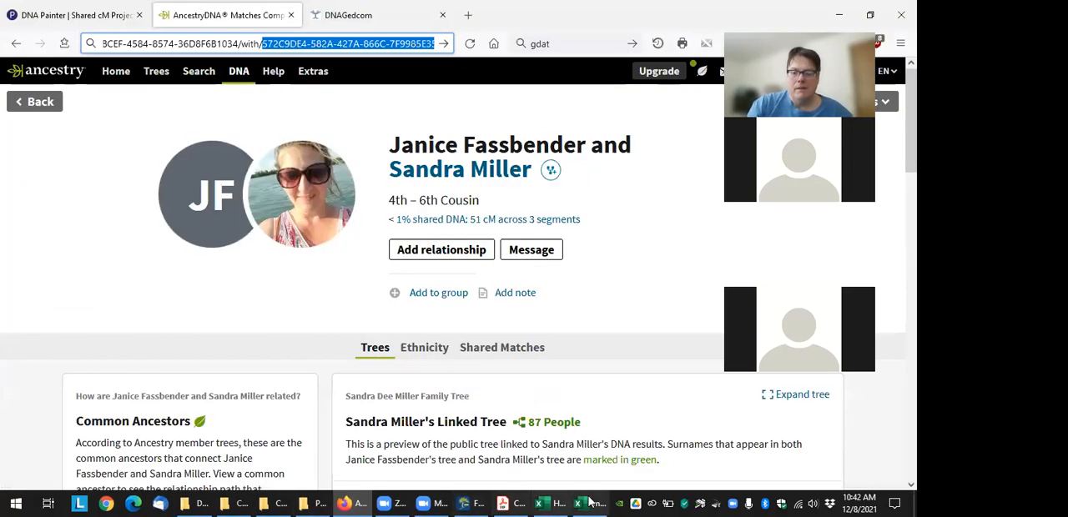
In Family Tree Maker, return to the home person, view the mother's first marriage, and select her second husband as the focus
{"action": "left_click", "coordinate": [457, 481]}
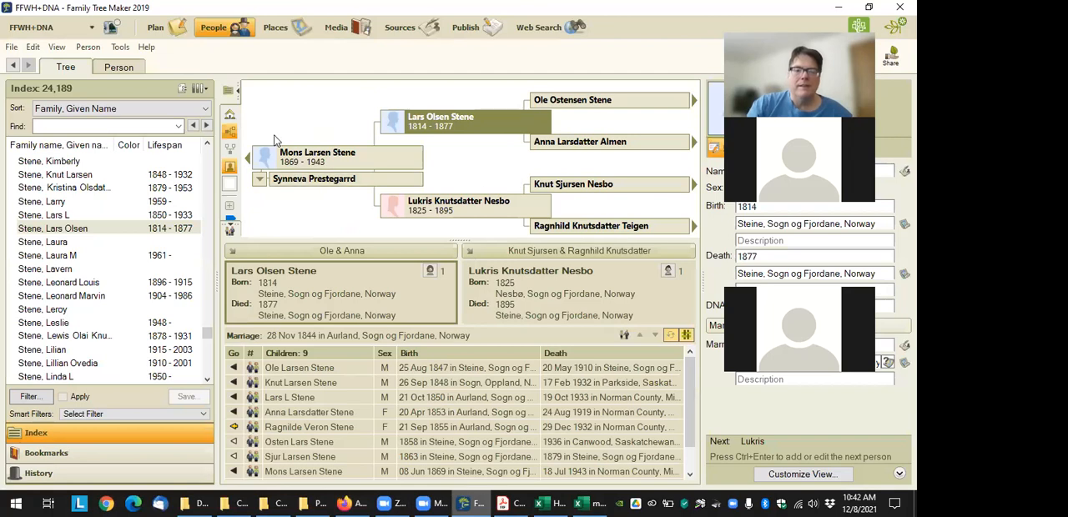
{"action": "left_click", "coordinate": [233, 115]}
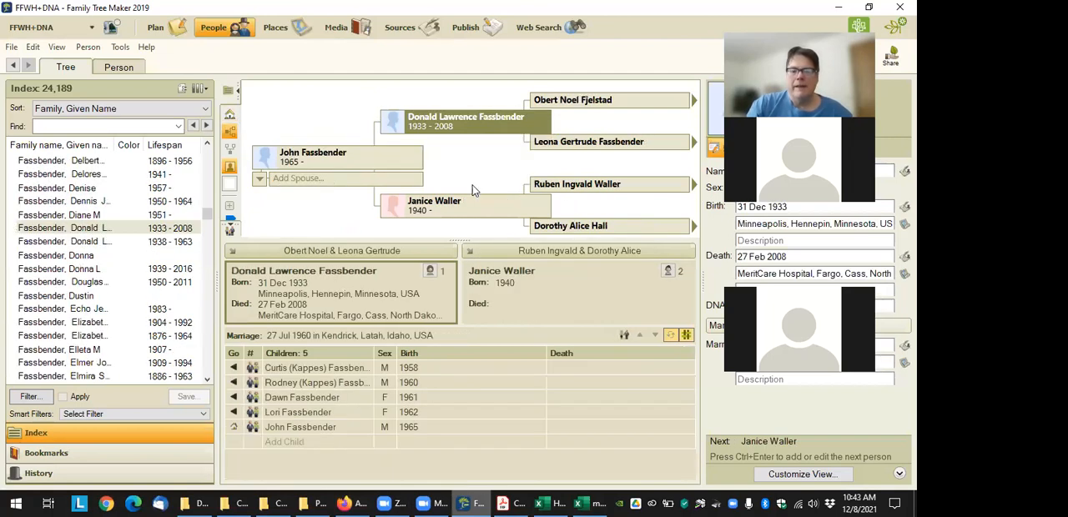
{"action": "left_click", "coordinate": [459, 216]}
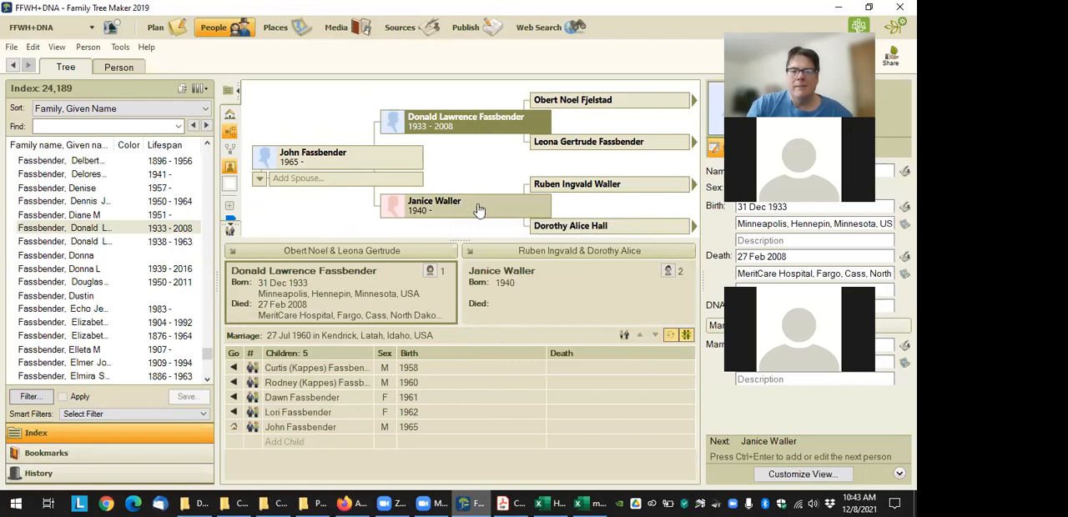
{"action": "left_click", "coordinate": [674, 277]}
{"action": "left_click", "coordinate": [734, 280]}
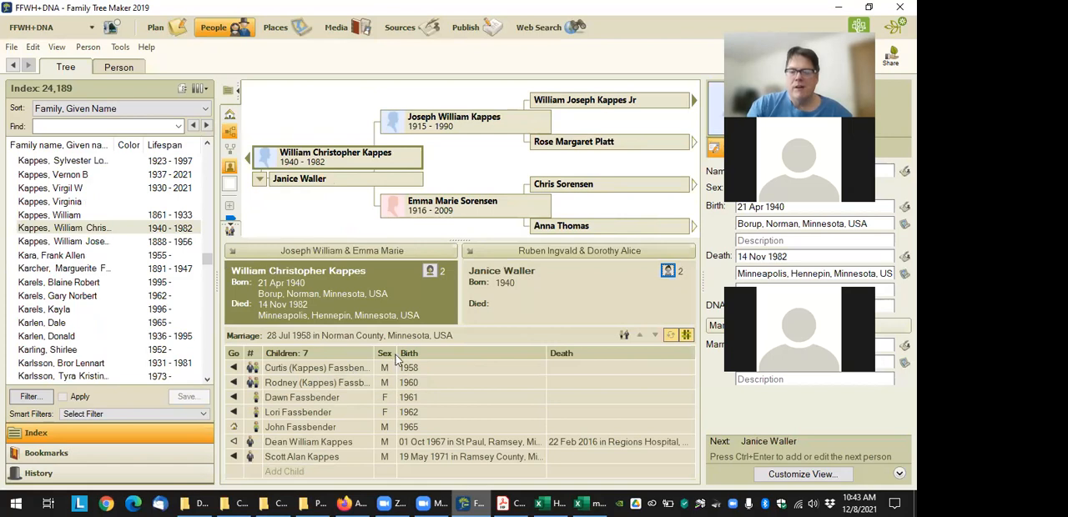
{"action": "left_click", "coordinate": [668, 271]}
{"action": "left_click", "coordinate": [647, 302]}
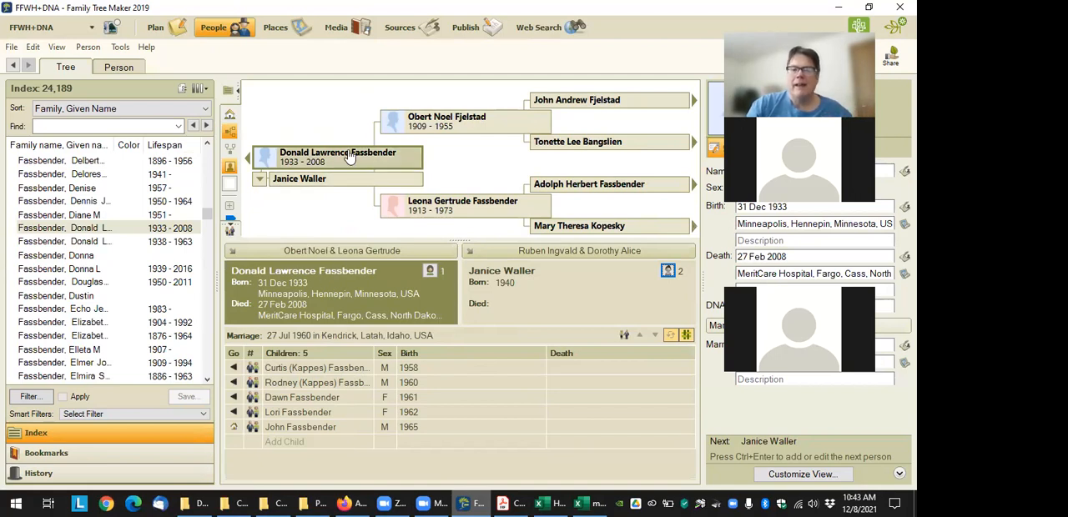
Launch the Charting Companion plugin with the mother's second husband as the selected person
{"action": "left_click", "coordinate": [121, 47]}
{"action": "mouse_move", "coordinate": [184, 212]}
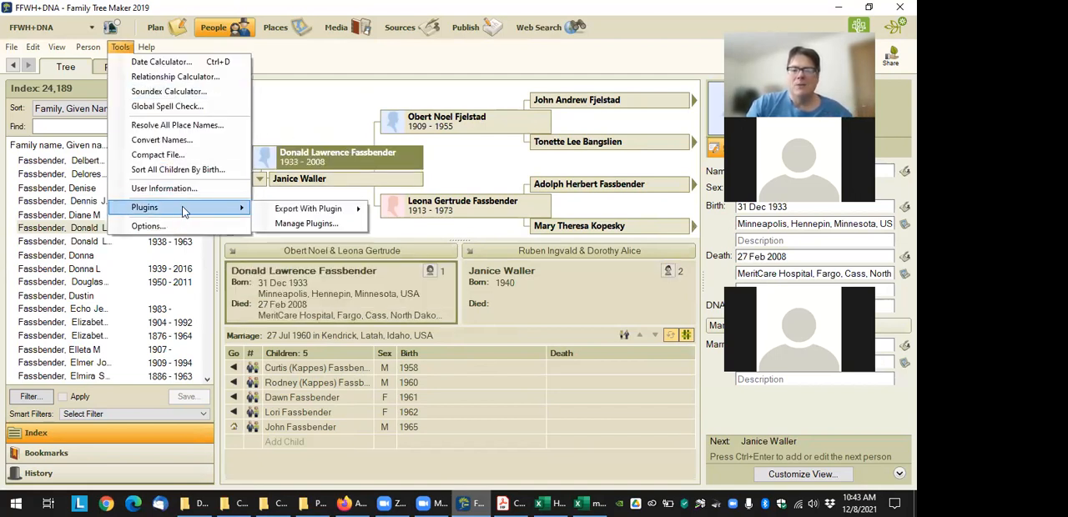
{"action": "mouse_move", "coordinate": [325, 209]}
{"action": "left_click", "coordinate": [448, 230]}
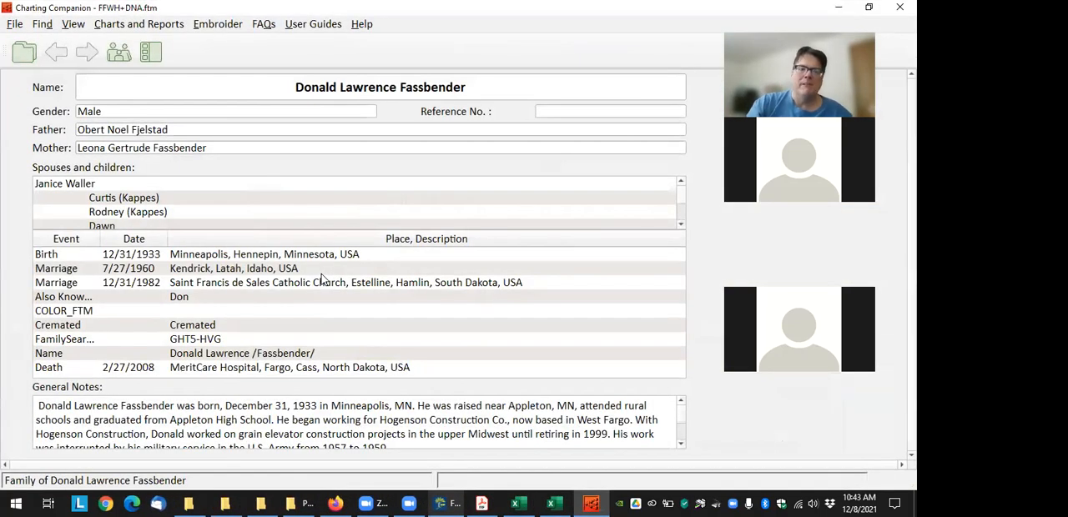
Preview the Descendant Chart with DNA Matrix for the second husband using 7 generations
{"action": "left_click", "coordinate": [117, 25]}
{"action": "left_click", "coordinate": [192, 281]}
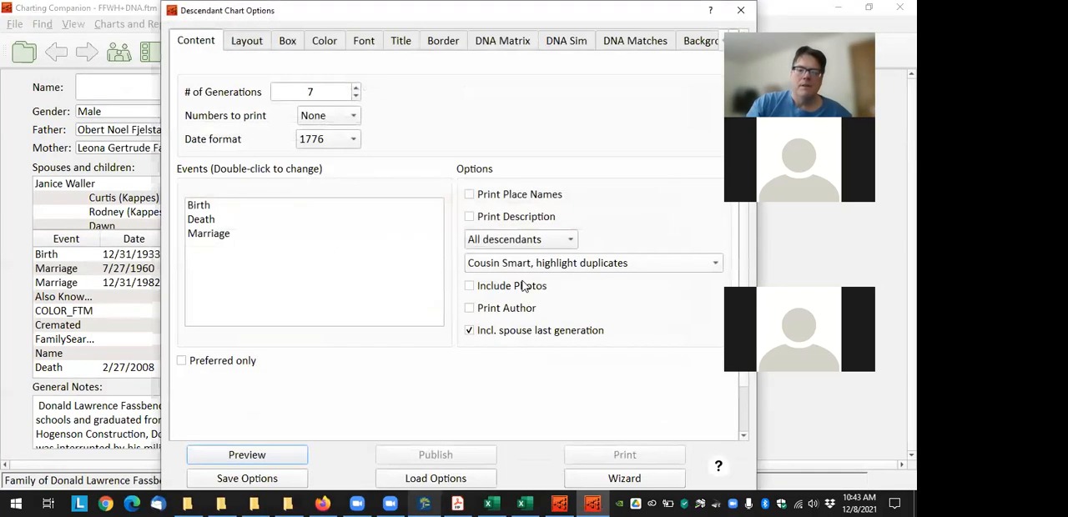
{"action": "left_click", "coordinate": [246, 455]}
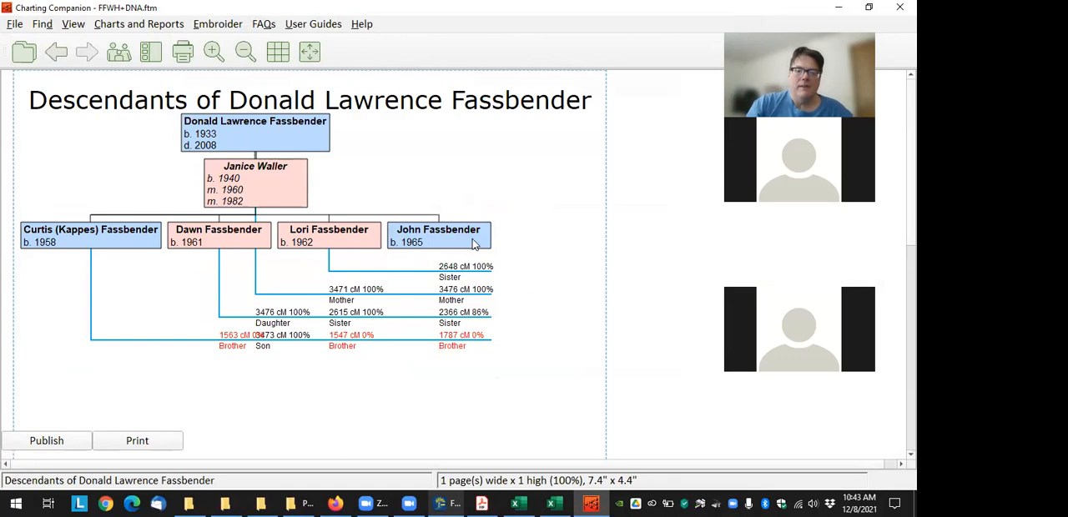
Spread out the four children's boxes horizontally so the DNA line labels beneath them no longer overlap
{"action": "left_click_drag", "start_coordinate": [475, 245], "coordinate": [515, 245]}
{"action": "left_click_drag", "start_coordinate": [359, 249], "coordinate": [402, 249]}
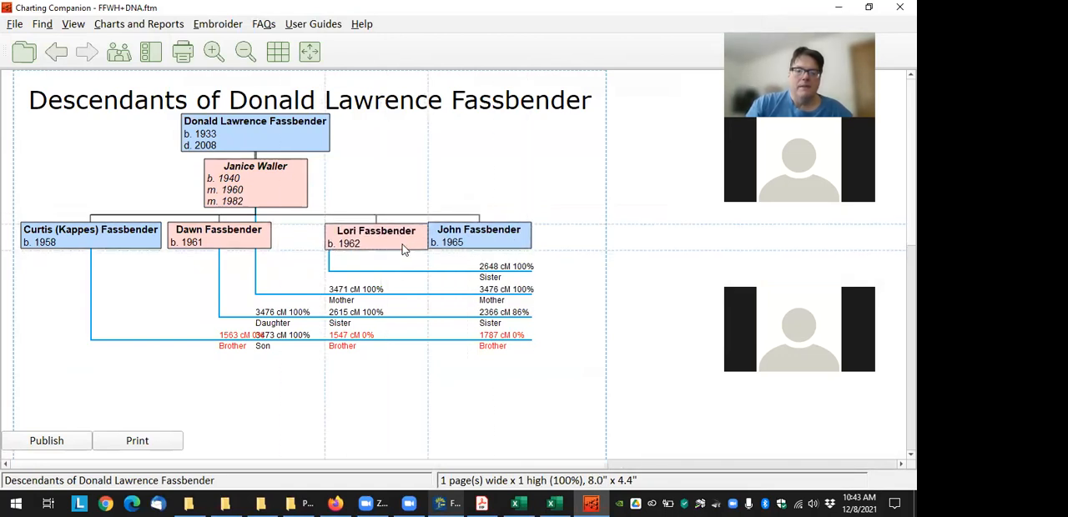
{"action": "left_click_drag", "start_coordinate": [261, 246], "coordinate": [239, 244]}
{"action": "left_click_drag", "start_coordinate": [122, 241], "coordinate": [103, 237]}
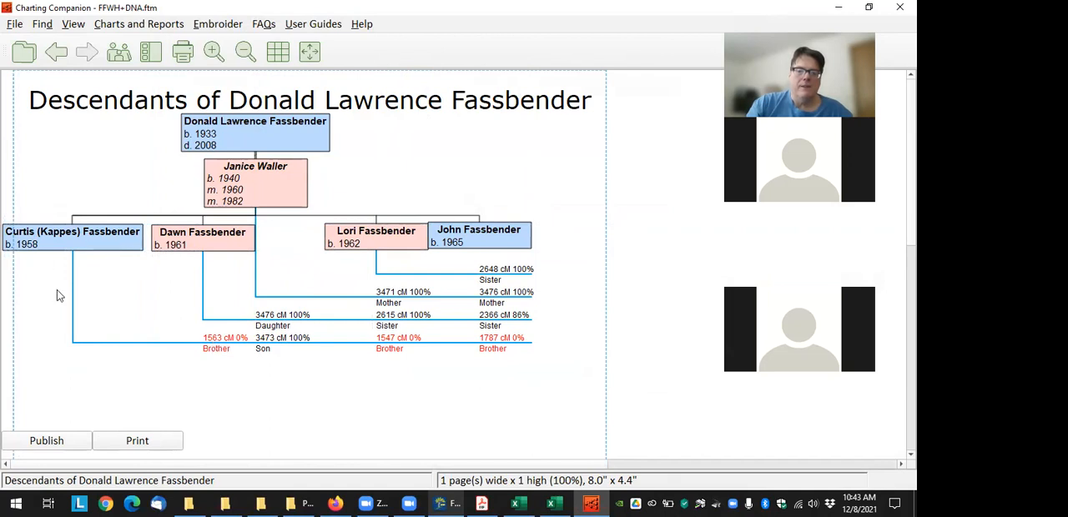
Move the youngest child's box clear of the neighbouring sibling's box and inspect the match details behind the DNA labels
{"action": "mouse_move", "coordinate": [217, 345]}
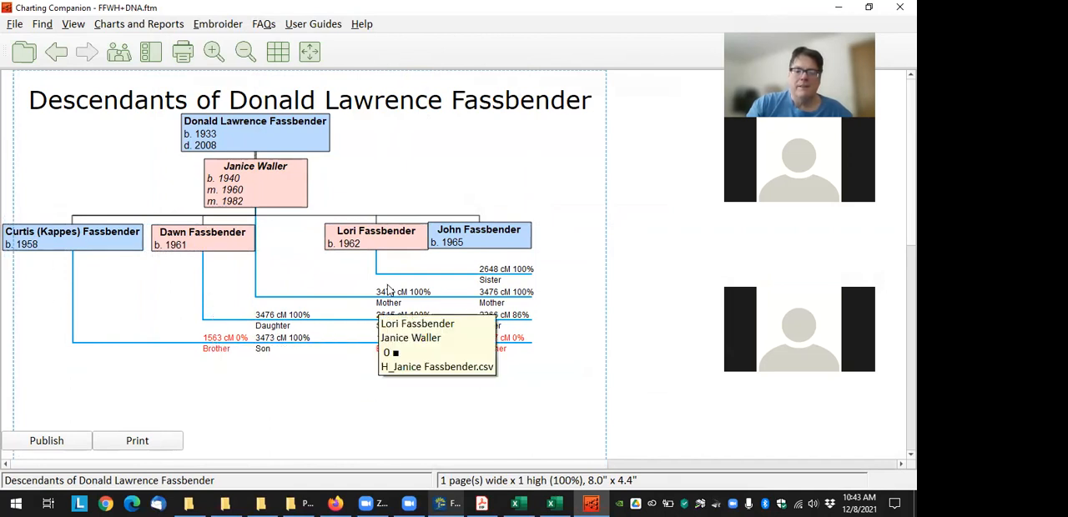
{"action": "mouse_move", "coordinate": [498, 340]}
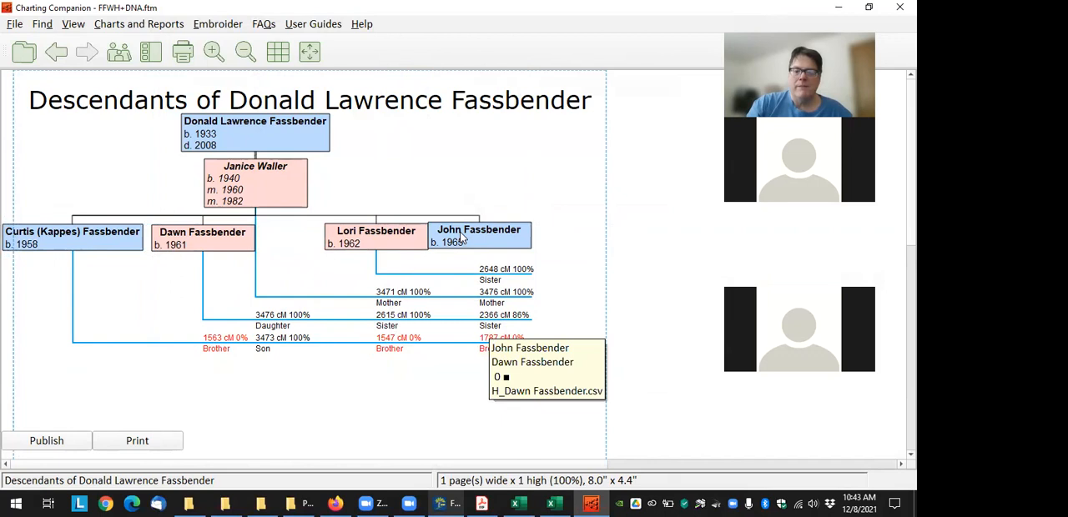
{"action": "mouse_move", "coordinate": [505, 239]}
{"action": "left_mouse_down"}
{"action": "mouse_move", "coordinate": [530, 242]}
{"action": "mouse_move", "coordinate": [523, 237]}
{"action": "left_mouse_up"}
{"action": "mouse_move", "coordinate": [370, 353]}
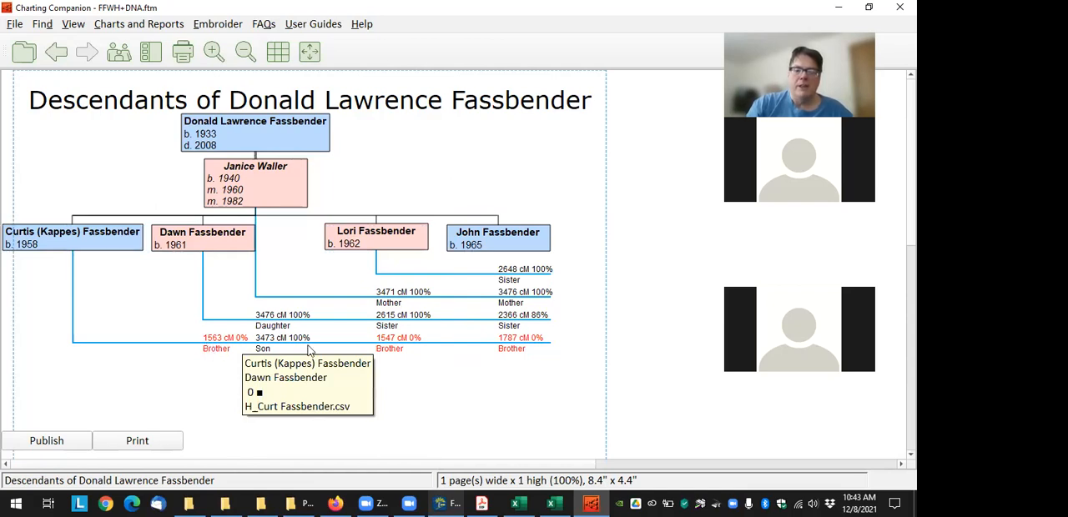
{"action": "mouse_move", "coordinate": [599, 360]}
{"action": "mouse_move", "coordinate": [307, 339]}
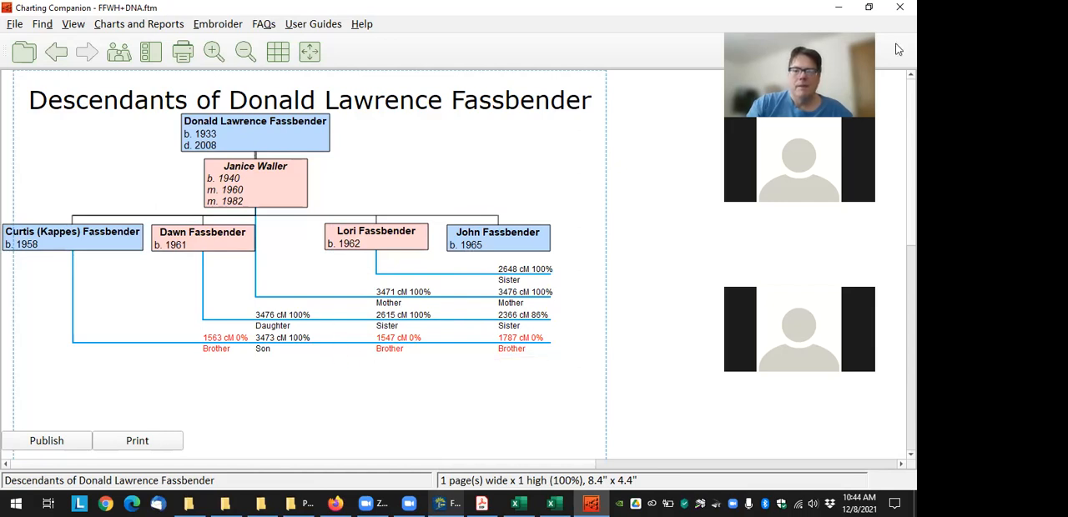
{"action": "left_click", "coordinate": [898, 7]}
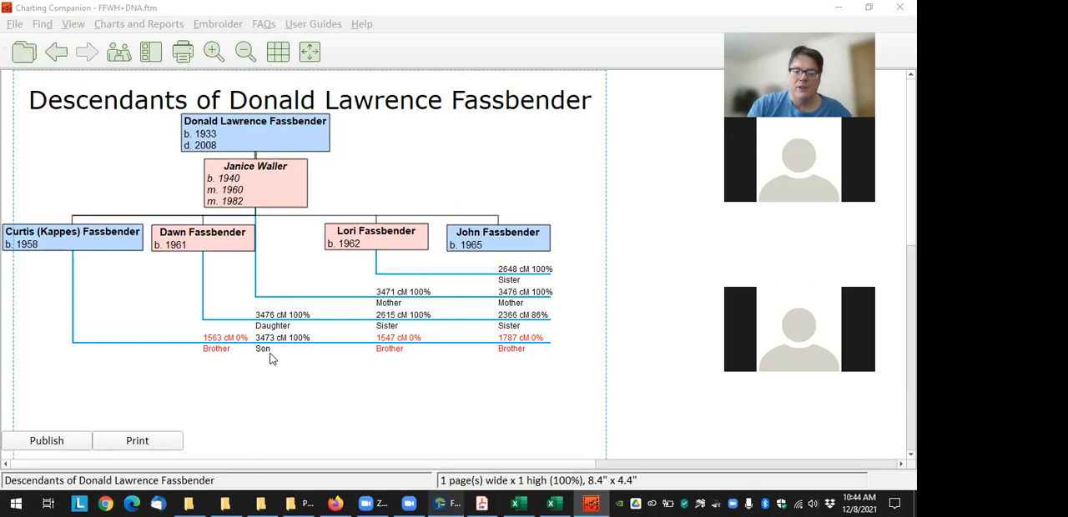
Switch to the PDF in Acrobat Reader, fit page 27 to width, and examine its table of relationships predicted by centiMorgans
{"action": "left_click", "coordinate": [481, 503]}
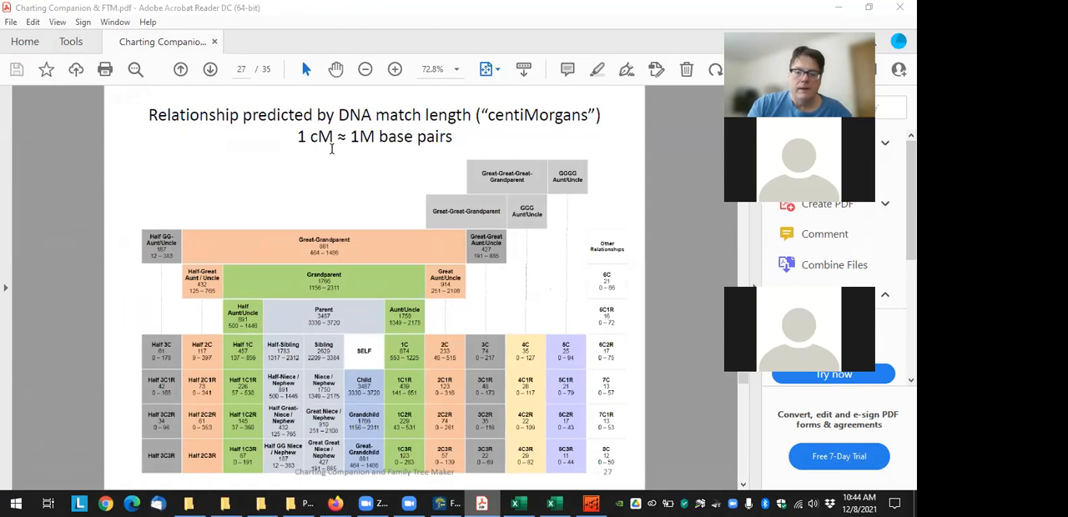
{"action": "left_click", "coordinate": [394, 349]}
{"action": "left_click", "coordinate": [409, 359]}
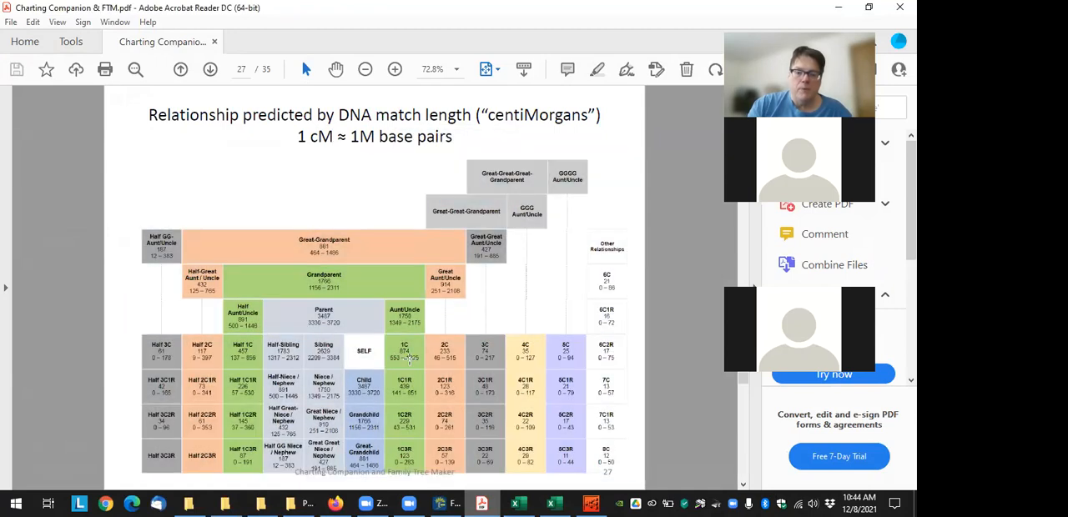
{"action": "left_click", "coordinate": [501, 71]}
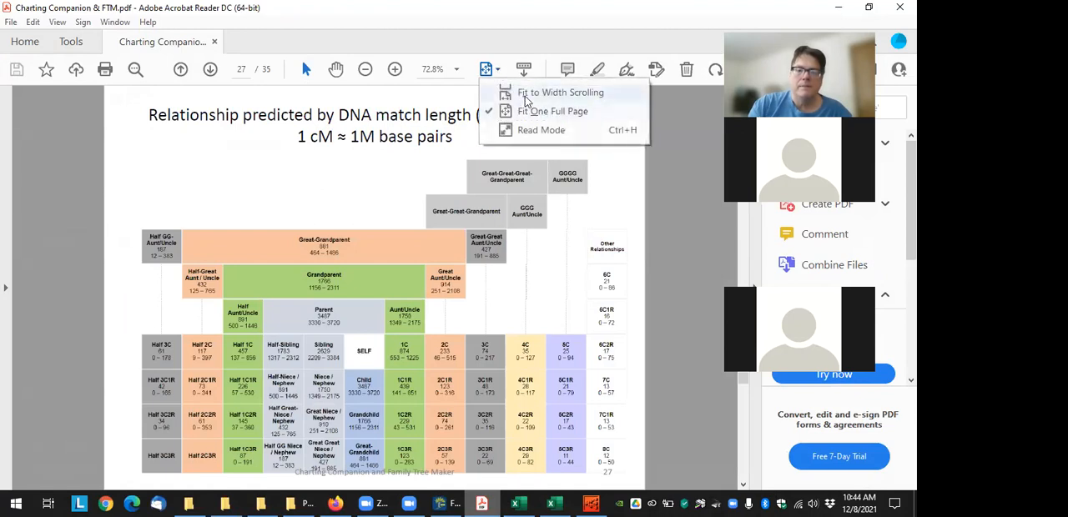
{"action": "left_click", "coordinate": [527, 94]}
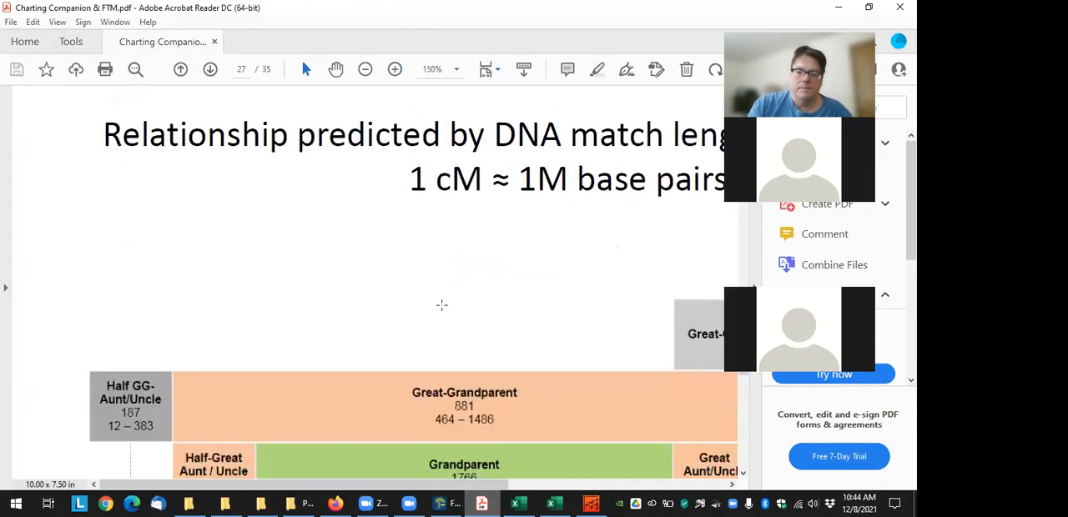
{"action": "scroll", "coordinate": [441, 305], "scroll_direction": "down", "scroll_amount": 5}
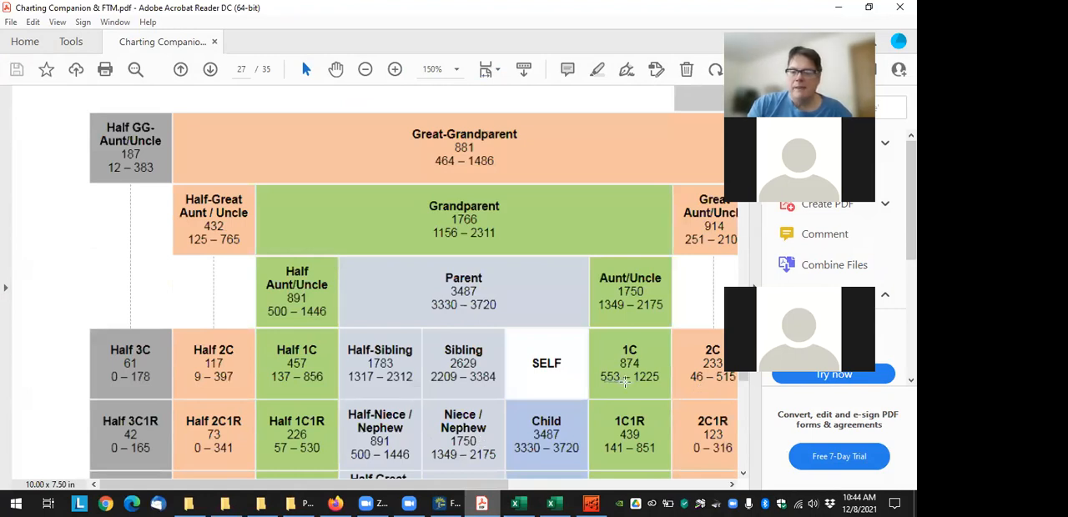
{"action": "left_click", "coordinate": [618, 390]}
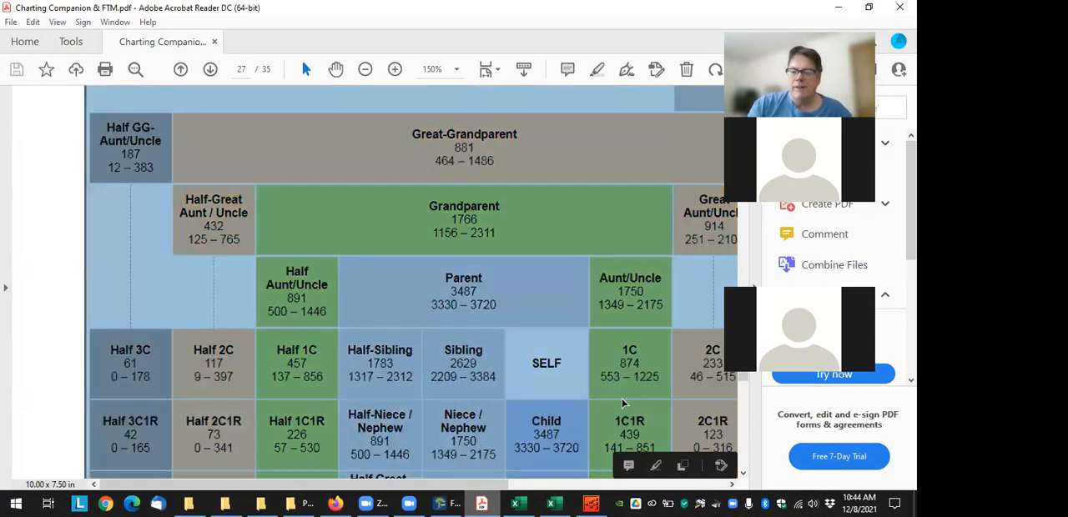
{"action": "left_click", "coordinate": [615, 387]}
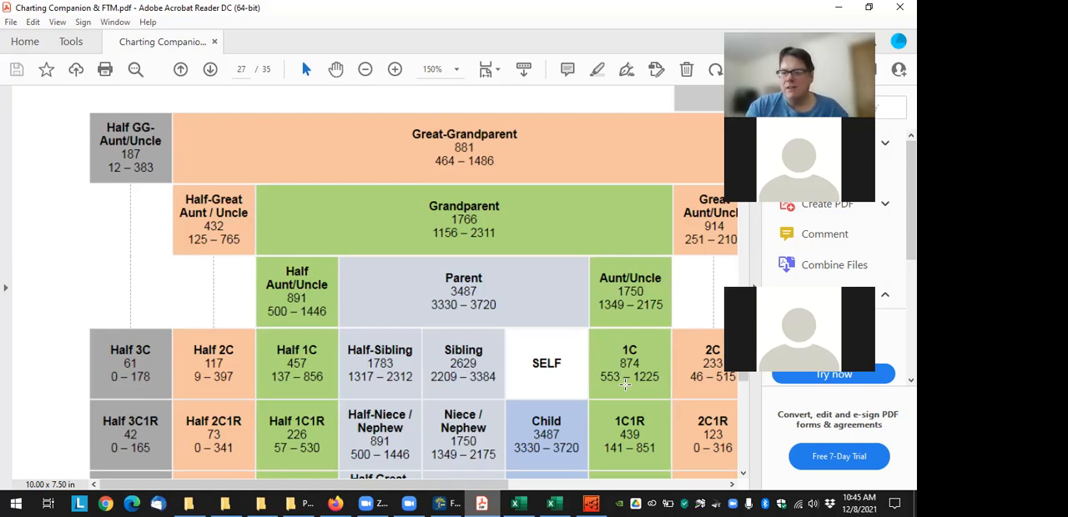
{"action": "scroll", "coordinate": [594, 317], "scroll_direction": "up", "scroll_amount": 5}
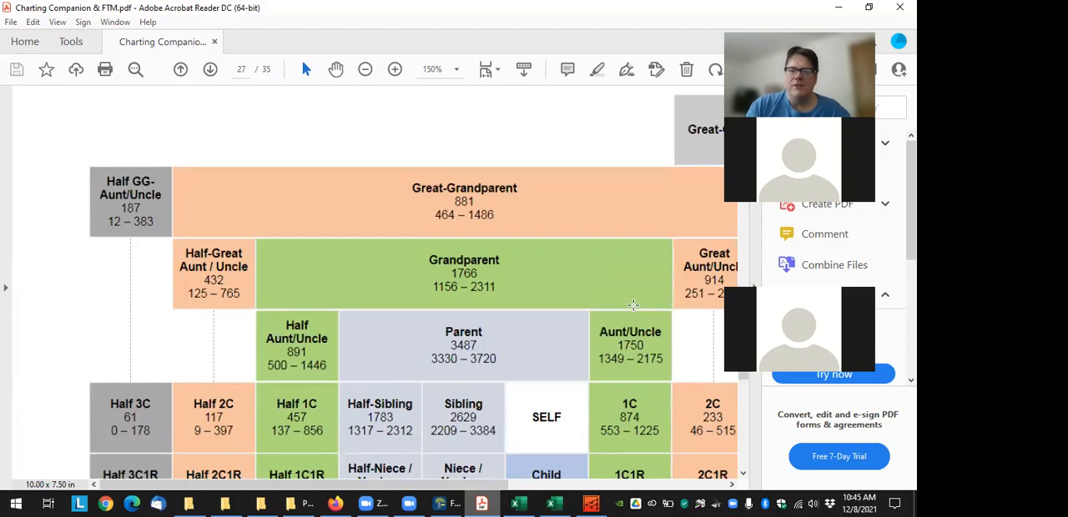
{"action": "scroll", "coordinate": [632, 305], "scroll_direction": "up", "scroll_amount": 2}
{"action": "scroll", "coordinate": [601, 311], "scroll_direction": "down", "scroll_amount": 3}
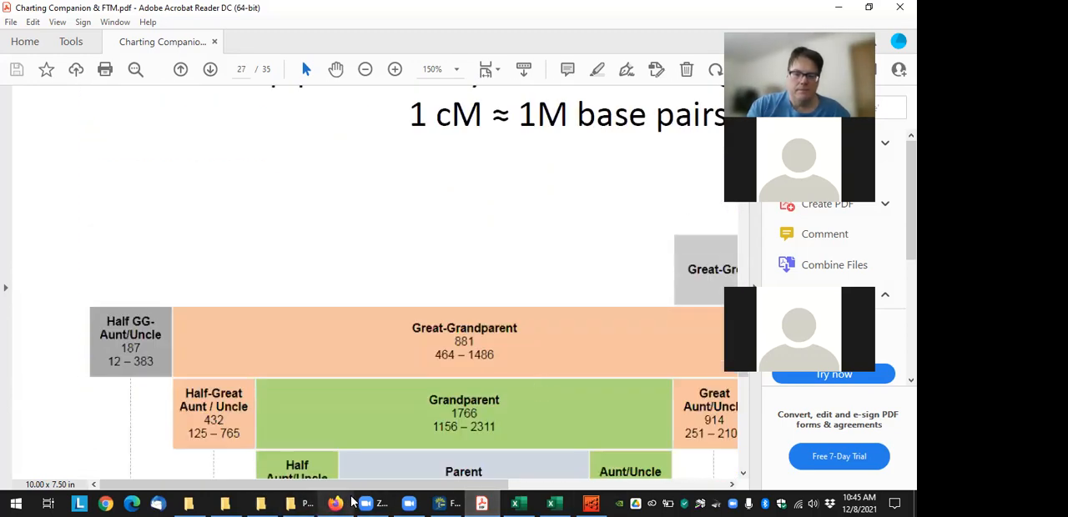
Switch to Firefox, filter DNA Painter's Shared cM tool by 800 cM, and review the relationships that fit
{"action": "left_click", "coordinate": [335, 504]}
{"action": "left_click", "coordinate": [71, 15]}
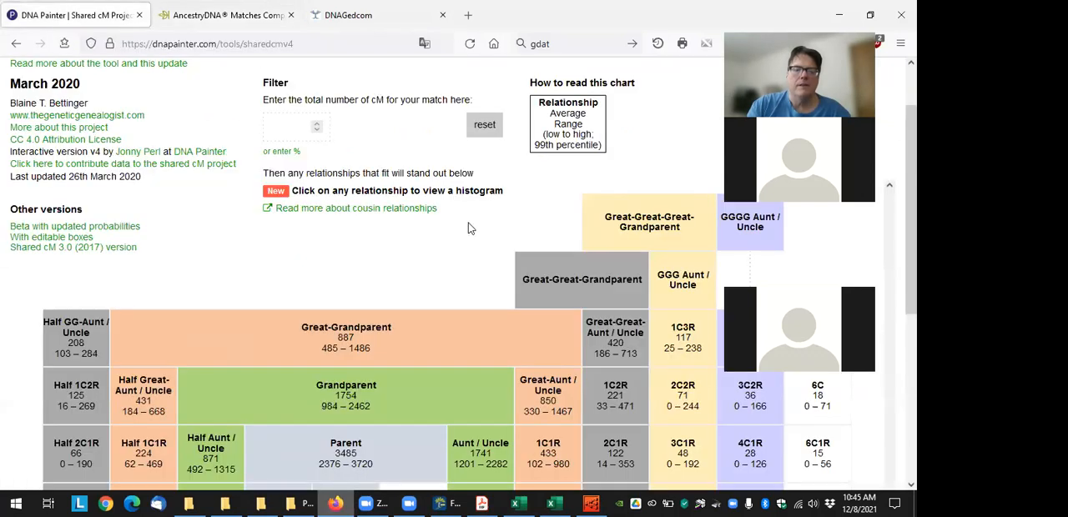
{"action": "left_click", "coordinate": [282, 125]}
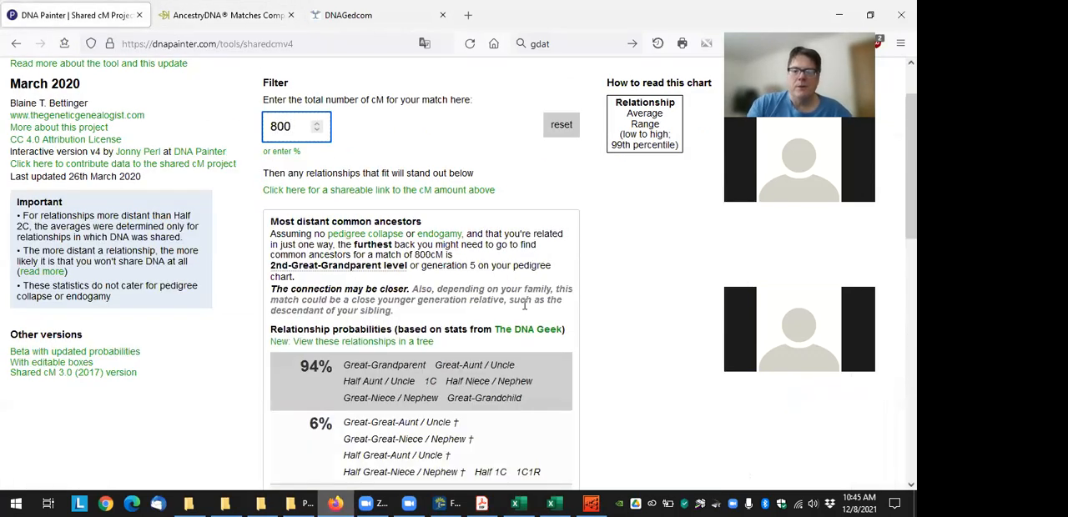
{"action": "scroll", "coordinate": [524, 305], "scroll_direction": "down", "scroll_amount": 3}
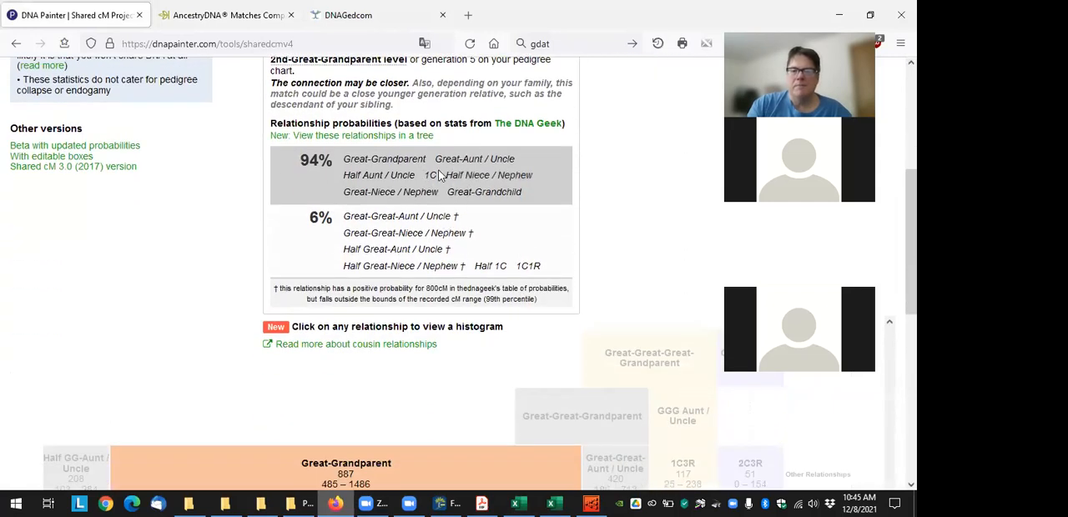
{"action": "scroll", "coordinate": [408, 236], "scroll_direction": "down", "scroll_amount": 5}
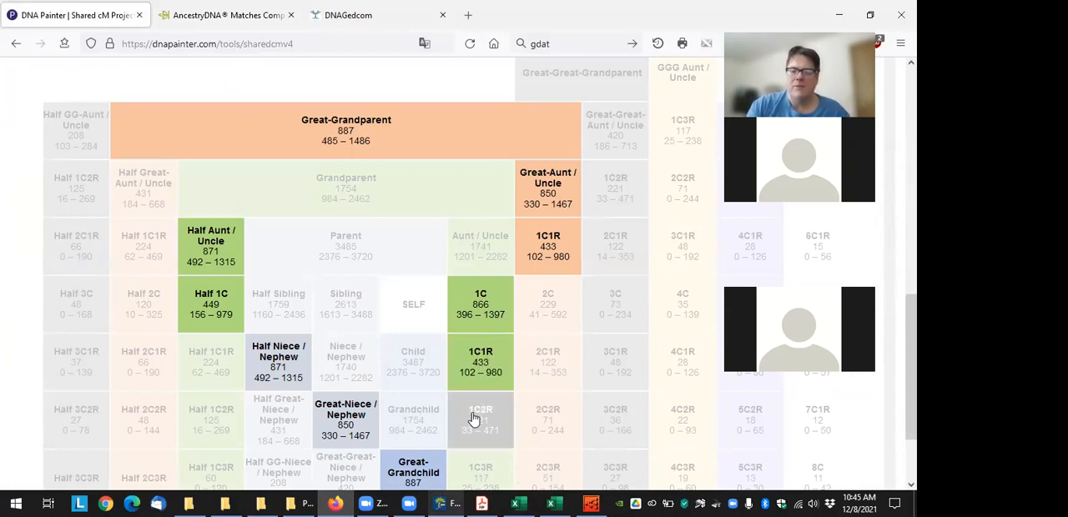
View the AncestryDNA match comparison page in Firefox to read the amount of DNA the two people share
{"action": "left_click", "coordinate": [440, 503]}
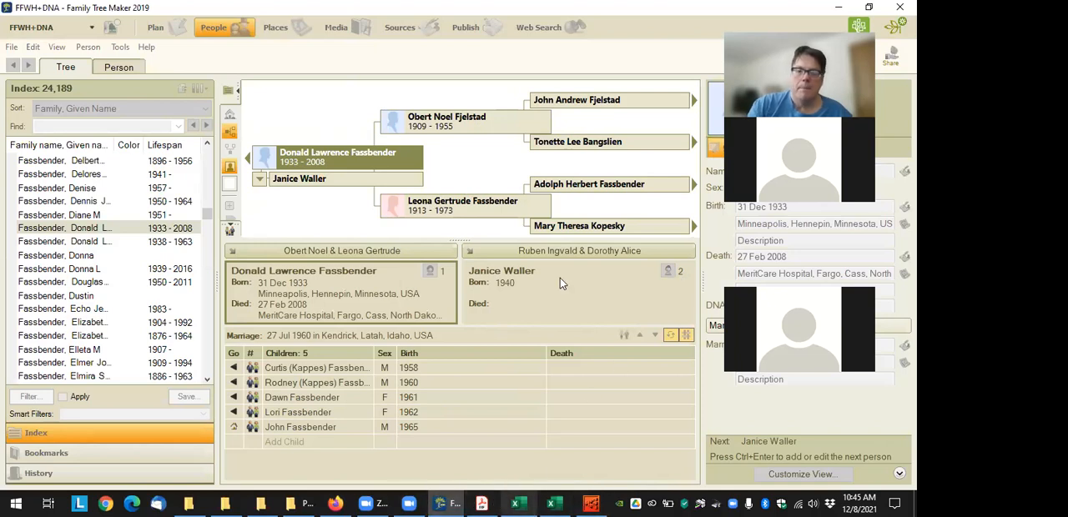
{"action": "left_click", "coordinate": [335, 503]}
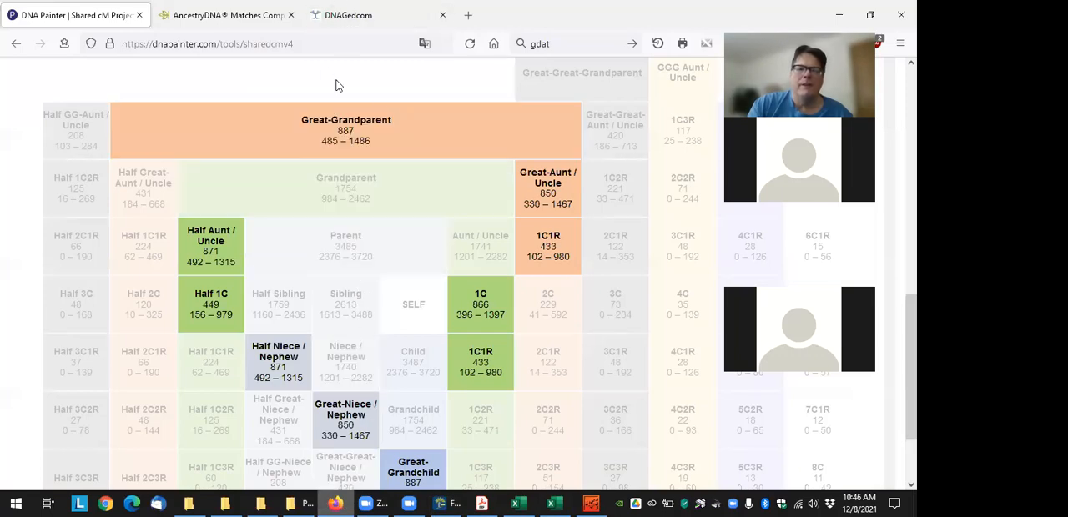
{"action": "scroll", "coordinate": [386, 94], "scroll_direction": "up", "scroll_amount": 10}
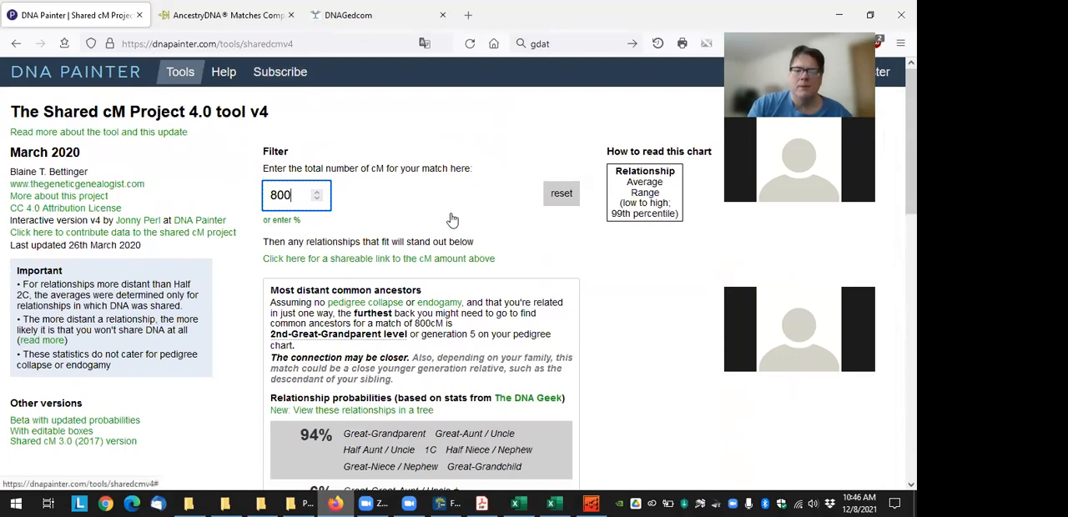
{"action": "scroll", "coordinate": [399, 216], "scroll_direction": "down", "scroll_amount": 3}
{"action": "scroll", "coordinate": [399, 215], "scroll_direction": "up", "scroll_amount": 2}
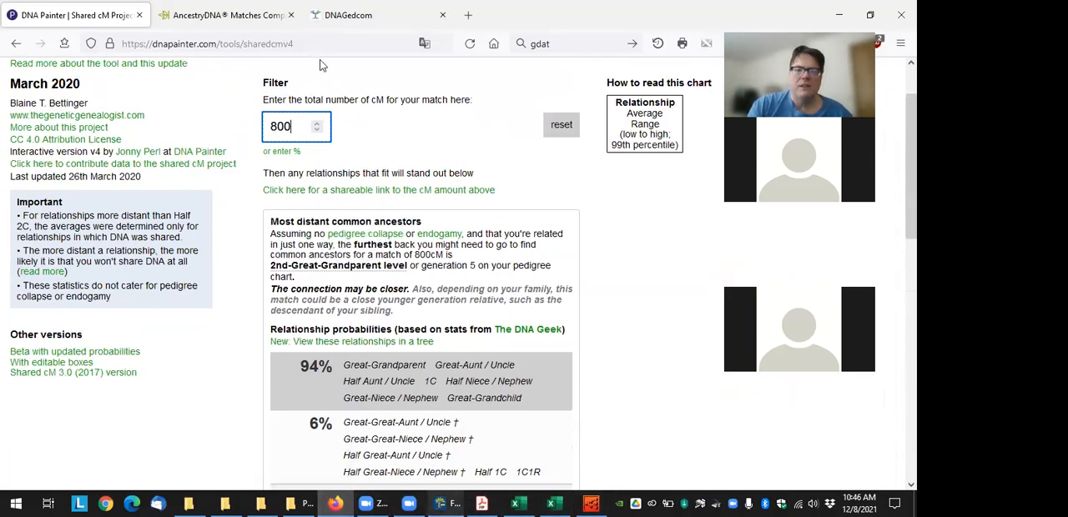
{"action": "left_click", "coordinate": [225, 15]}
{"action": "left_click", "coordinate": [316, 52]}
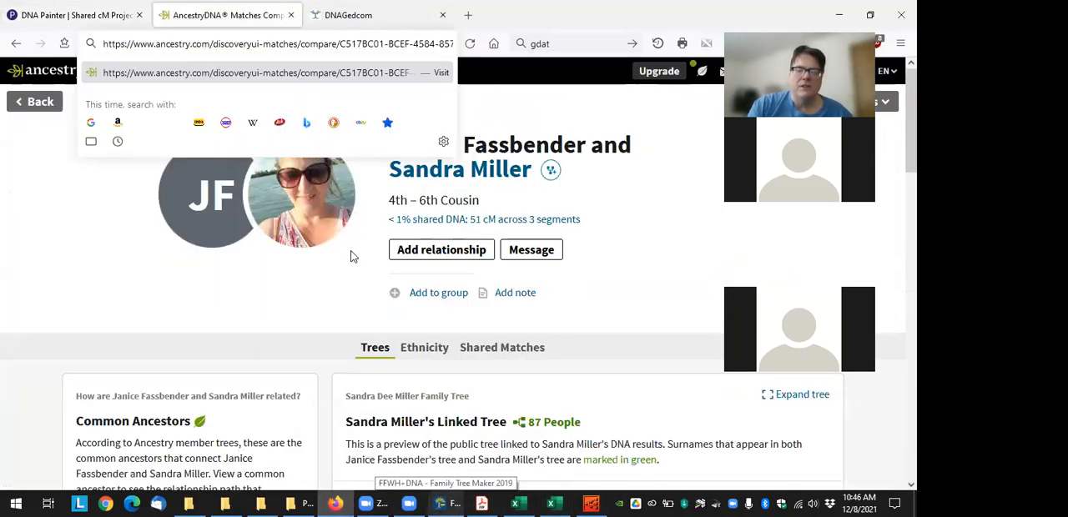
{"action": "left_click", "coordinate": [615, 271]}
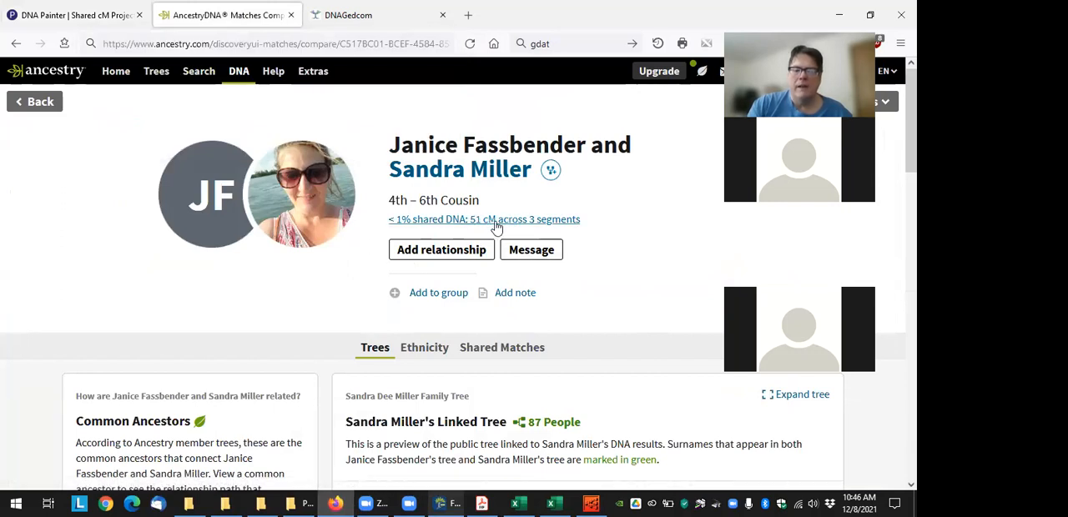
Filter DNA Painter's Shared cM tool by 51 cM and review the relationship probabilities and the highlighted relationships
{"action": "left_click", "coordinate": [109, 15]}
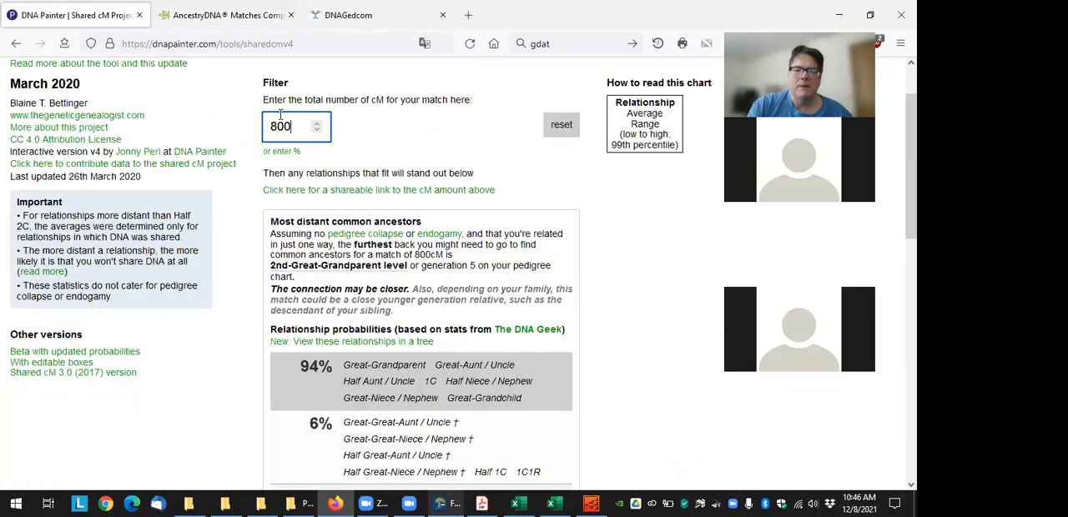
{"action": "left_click_drag", "start_coordinate": [293, 127], "coordinate": [200, 129]}
{"action": "type", "text": "51"}
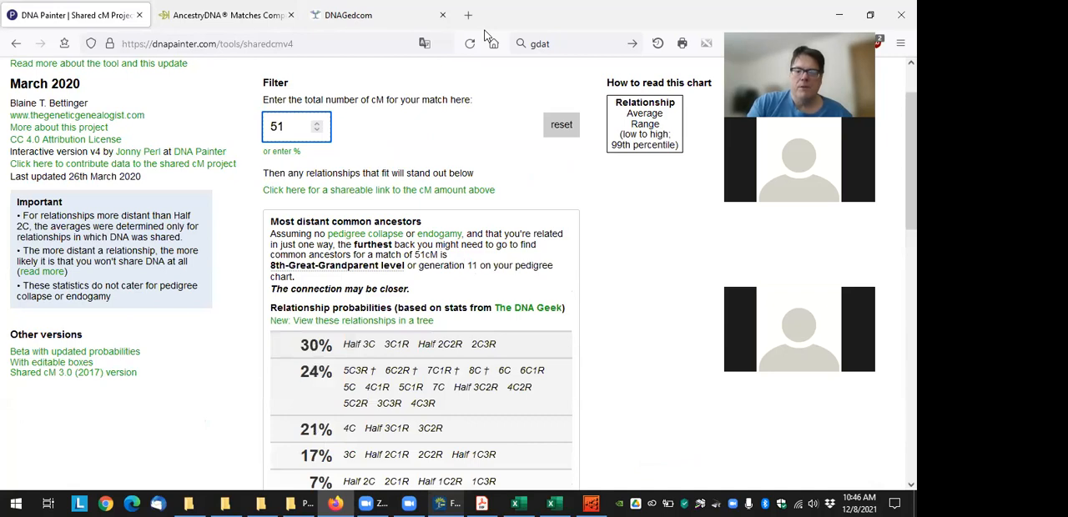
{"action": "scroll", "coordinate": [588, 302], "scroll_direction": "down", "scroll_amount": 10}
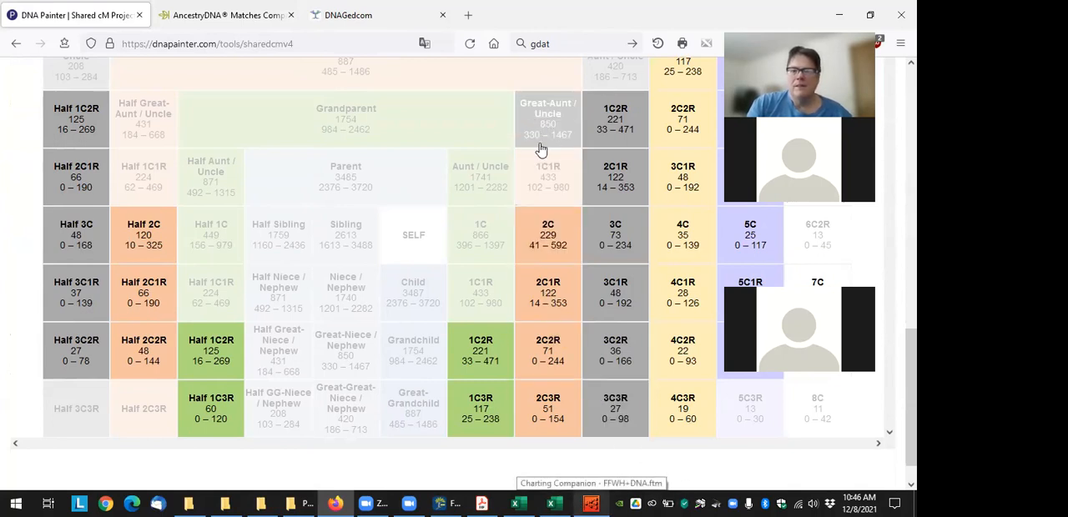
{"action": "scroll", "coordinate": [540, 148], "scroll_direction": "up", "scroll_amount": 2}
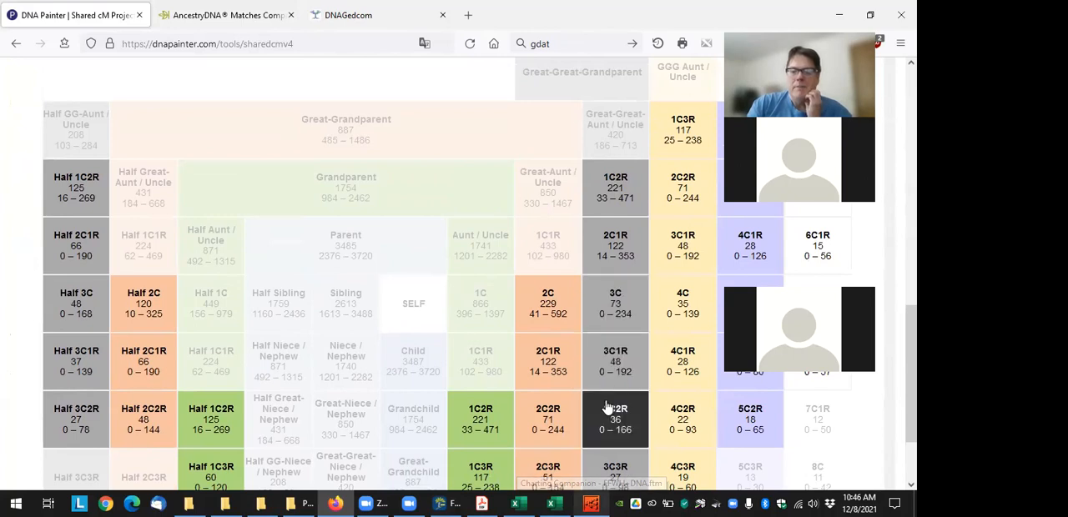
{"action": "scroll", "coordinate": [607, 407], "scroll_direction": "down", "scroll_amount": 2}
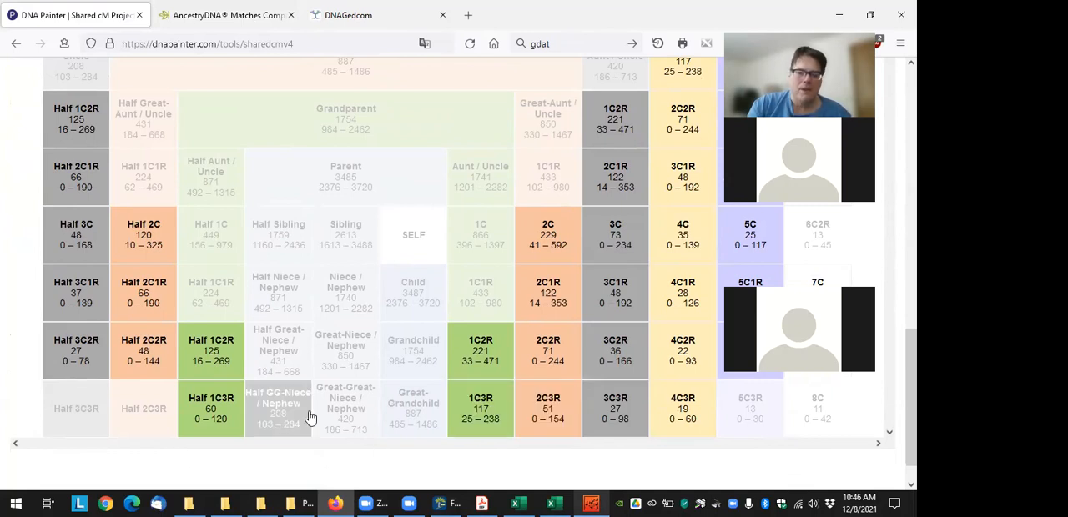
{"action": "scroll", "coordinate": [398, 365], "scroll_direction": "up", "scroll_amount": 5}
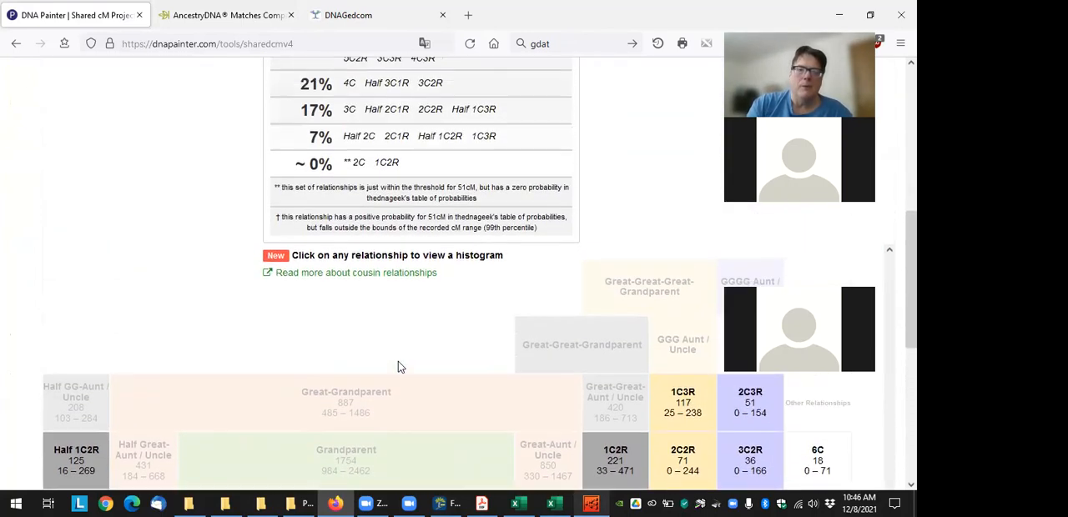
{"action": "scroll", "coordinate": [398, 367], "scroll_direction": "up", "scroll_amount": 1}
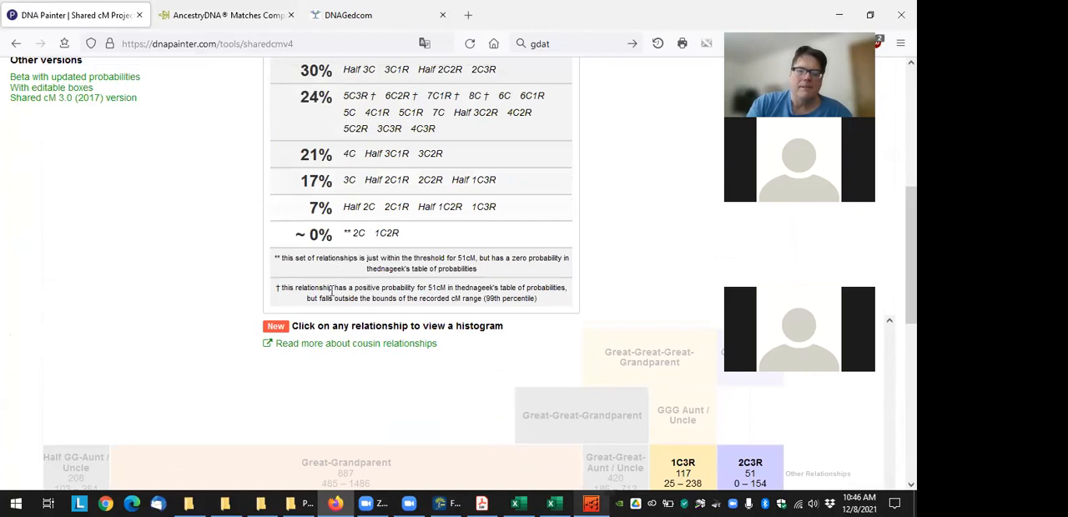
{"action": "scroll", "coordinate": [409, 283], "scroll_direction": "up", "scroll_amount": 2}
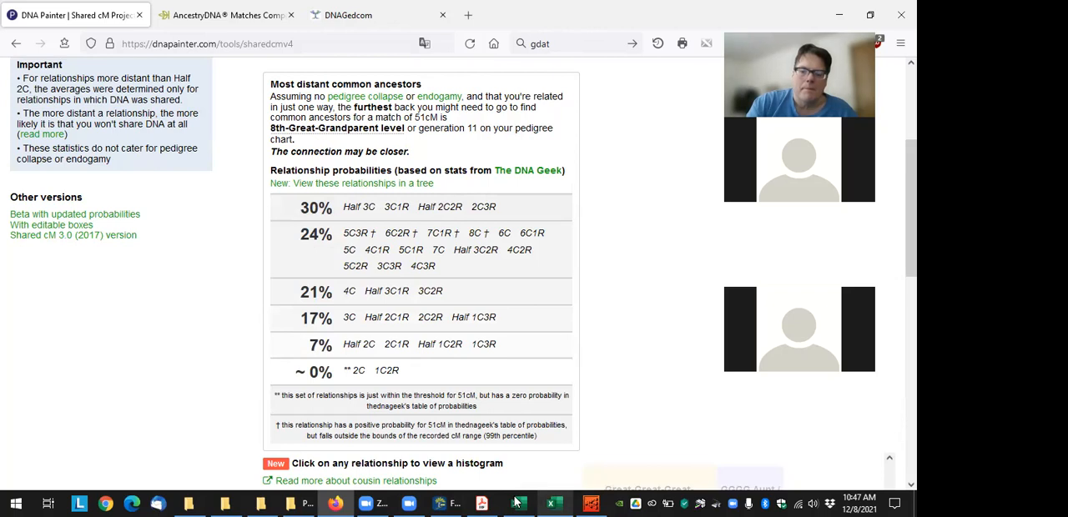
Switch to Family Tree Maker, select the wife of the displayed couple, and export her family to the Charting Companion 8 plugin
{"action": "left_click", "coordinate": [591, 503]}
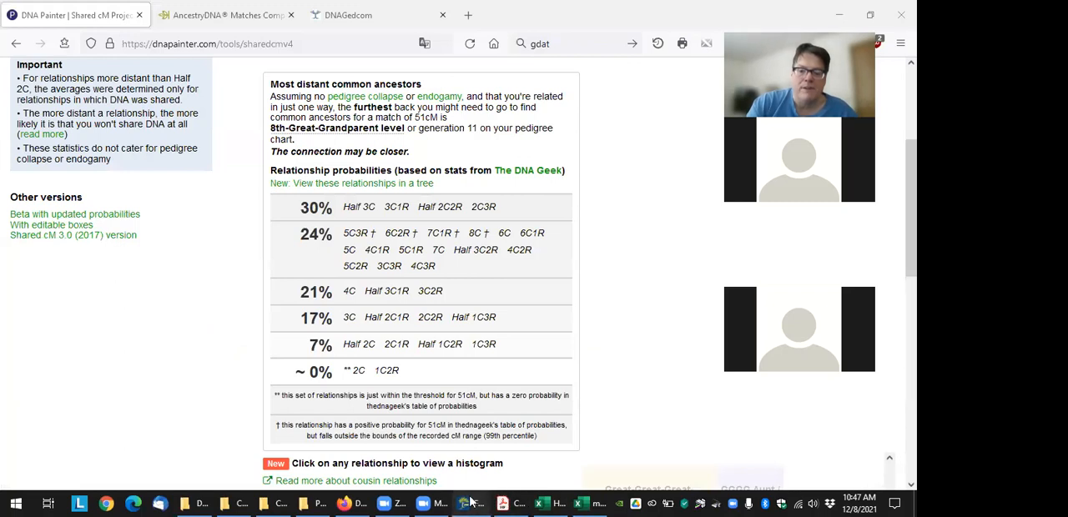
{"action": "left_click", "coordinate": [469, 503]}
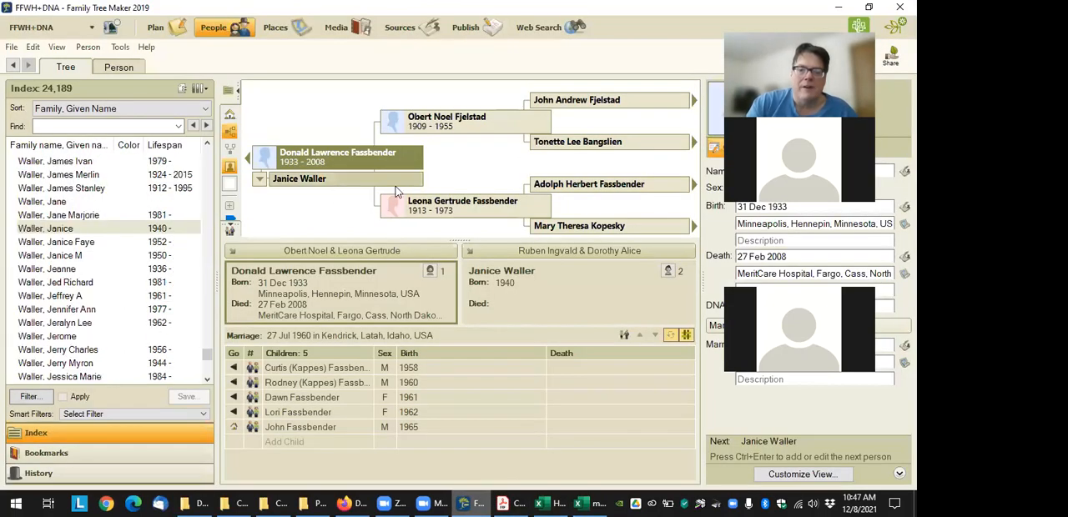
{"action": "left_click", "coordinate": [392, 180]}
{"action": "left_click", "coordinate": [120, 47]}
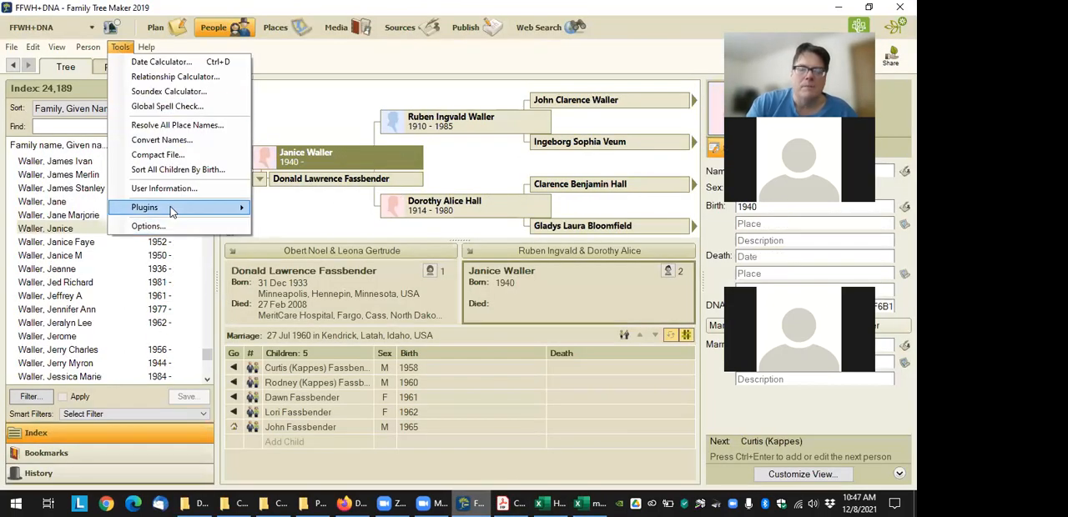
{"action": "mouse_move", "coordinate": [171, 208]}
{"action": "mouse_move", "coordinate": [317, 208]}
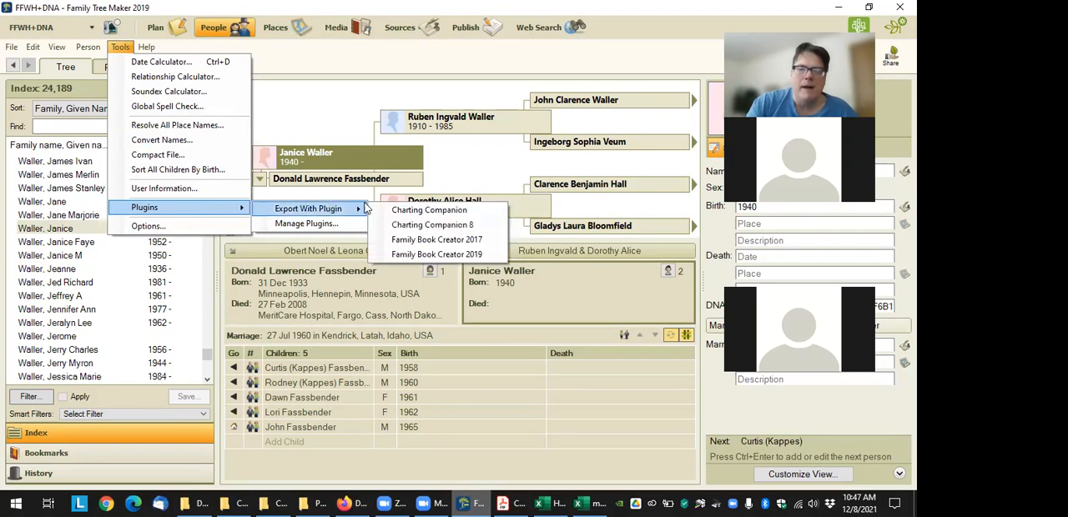
{"action": "left_click", "coordinate": [463, 226]}
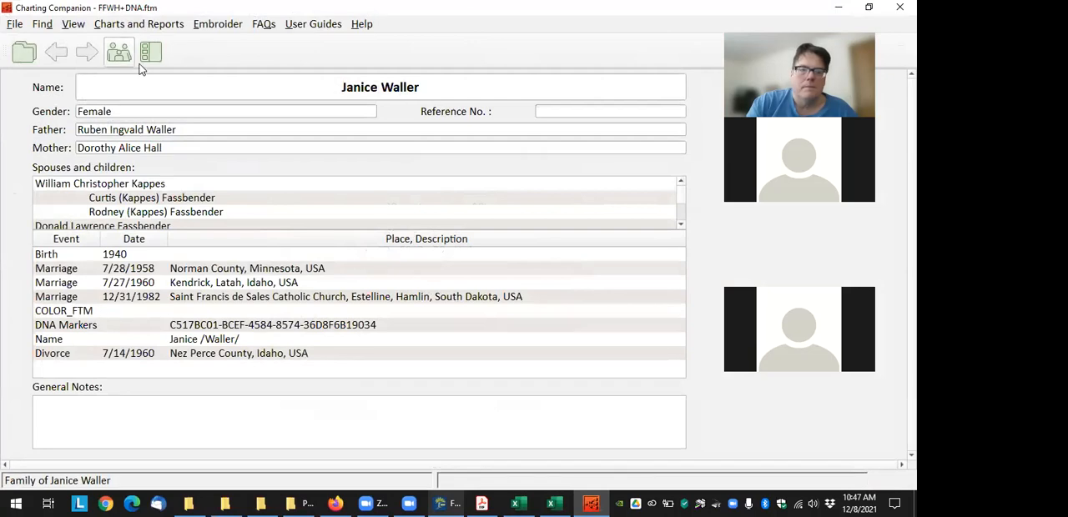
Generate a DNA Matrix chart of the wife's descendants and move her second husband's box slightly to the right
{"action": "left_click", "coordinate": [151, 55]}
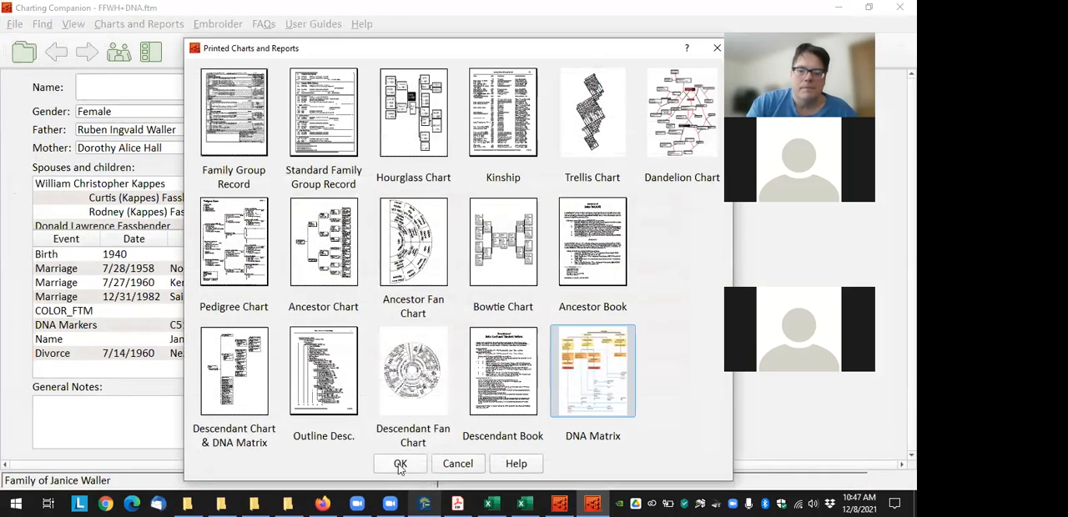
{"action": "left_click", "coordinate": [401, 466]}
{"action": "left_click", "coordinate": [250, 457]}
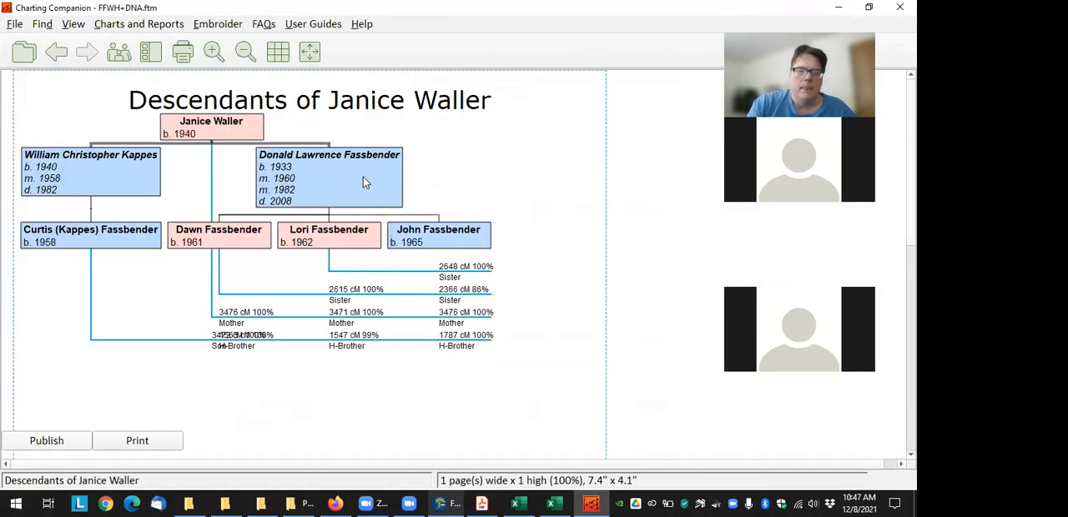
{"action": "left_click_drag", "start_coordinate": [402, 173], "coordinate": [426, 174]}
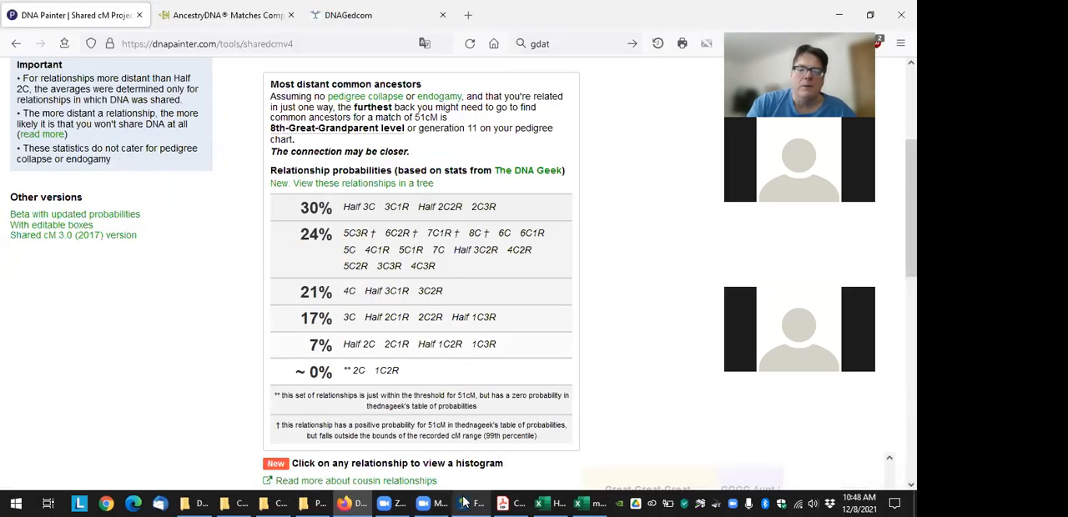
In Family Tree Maker, detach the eldest son from his mother's second husband and from his mother in that marriage
{"action": "left_click", "coordinate": [473, 499]}
{"action": "left_click", "coordinate": [298, 369]}
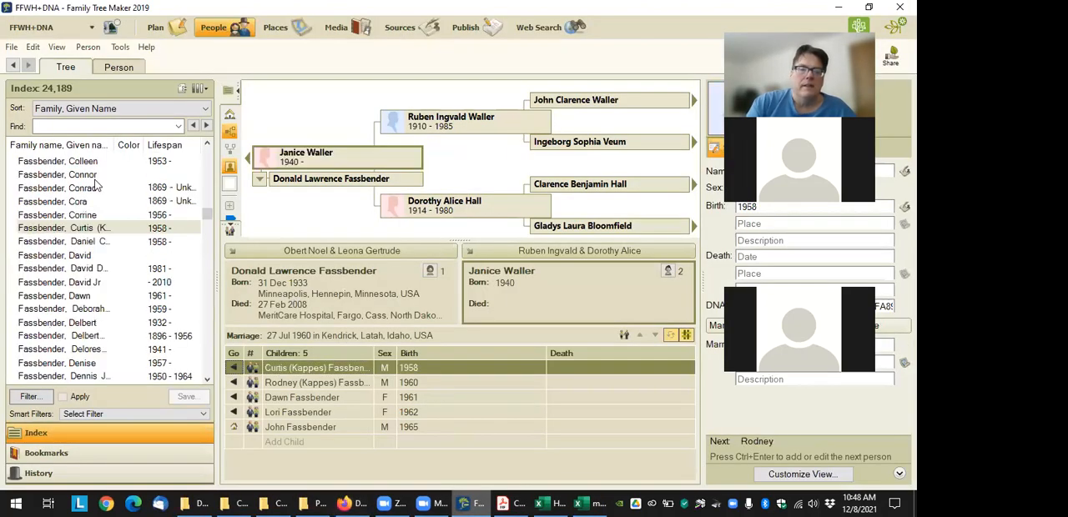
{"action": "left_click", "coordinate": [88, 47]}
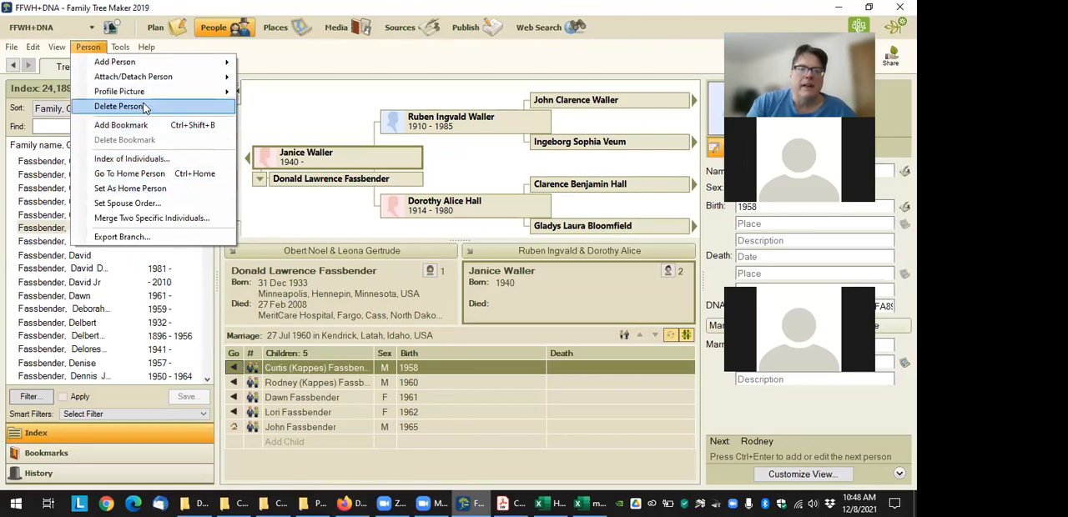
{"action": "mouse_move", "coordinate": [156, 76]}
{"action": "left_click", "coordinate": [279, 138]}
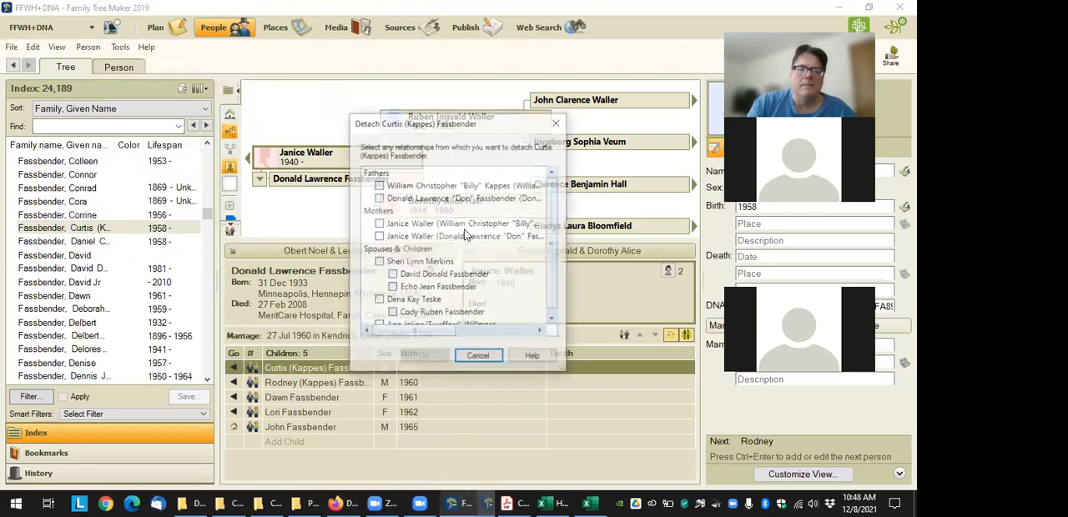
{"action": "left_click", "coordinate": [376, 198]}
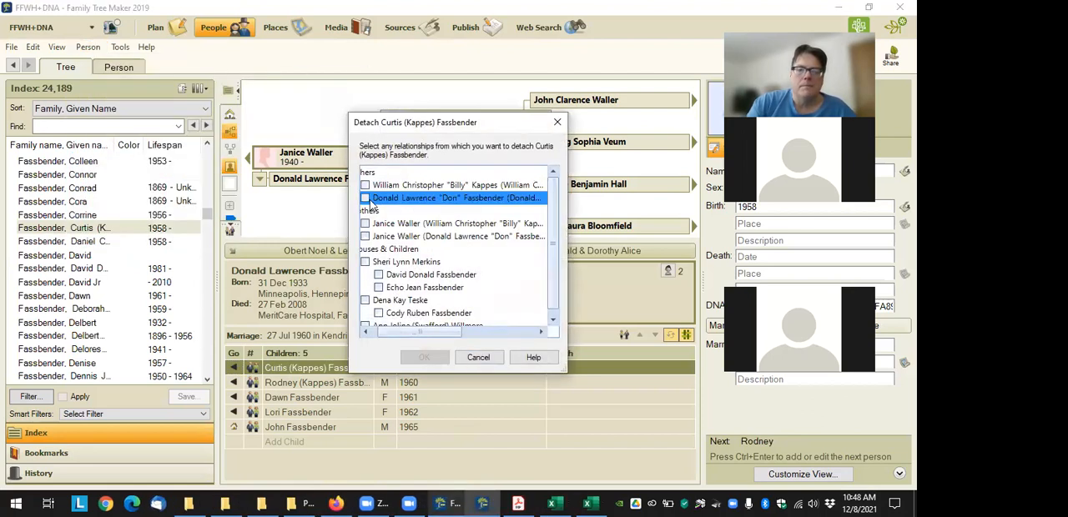
{"action": "left_click", "coordinate": [365, 237]}
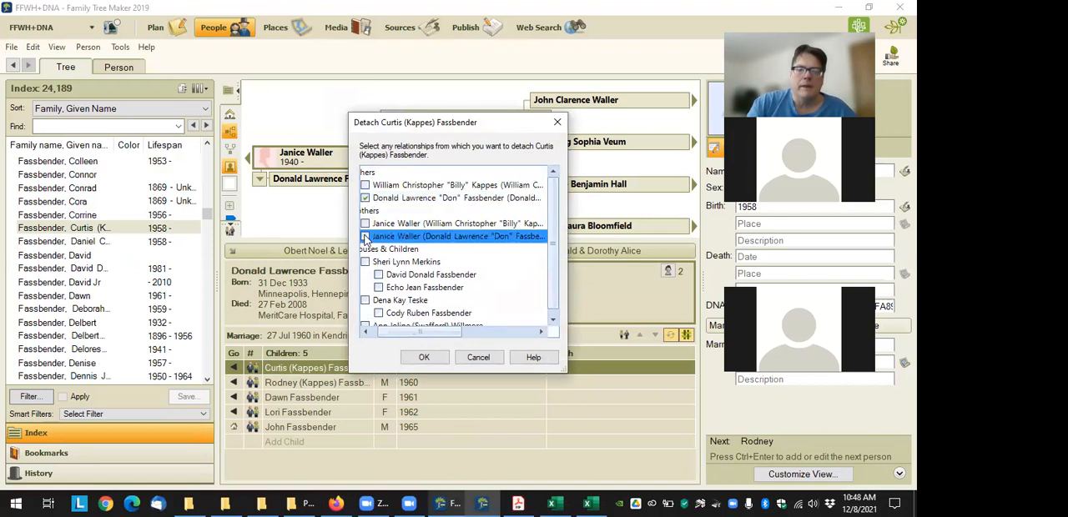
{"action": "left_click", "coordinate": [419, 359]}
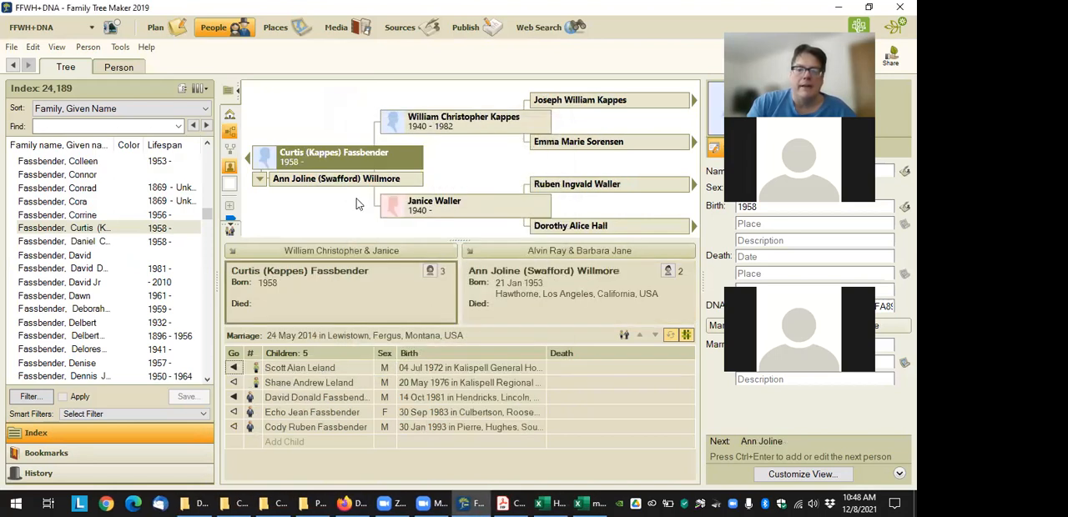
Go through the mother and elder daughter to the second husband, and export his family to the Charting Companion 8 plugin
{"action": "left_click", "coordinate": [467, 205]}
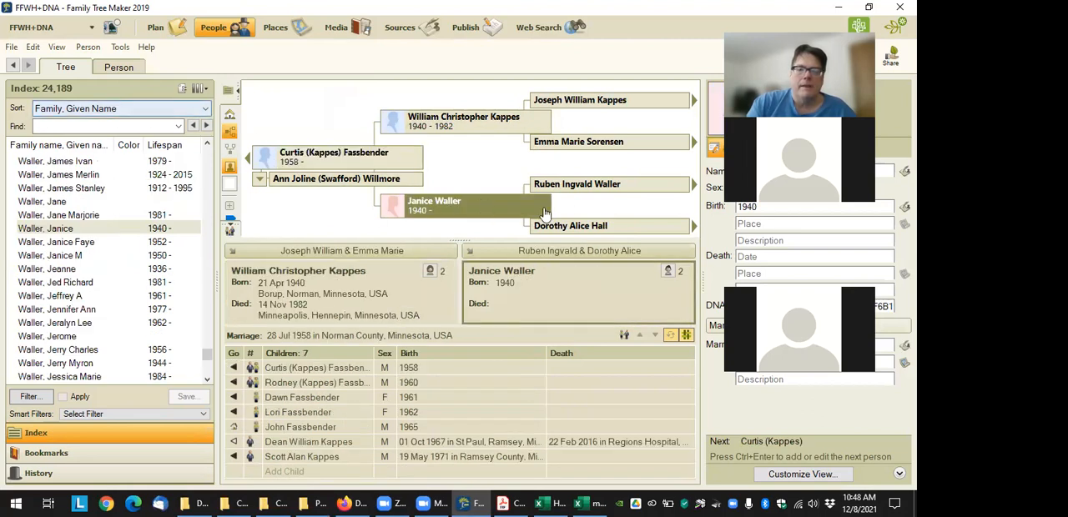
{"action": "left_click", "coordinate": [235, 397]}
{"action": "left_click", "coordinate": [447, 129]}
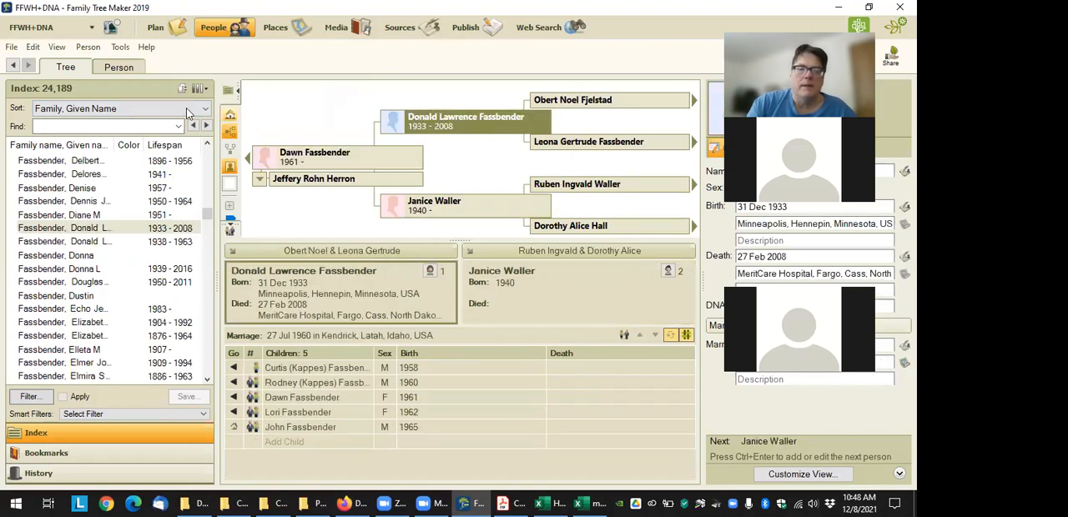
{"action": "left_click", "coordinate": [120, 47]}
{"action": "mouse_move", "coordinate": [140, 208]}
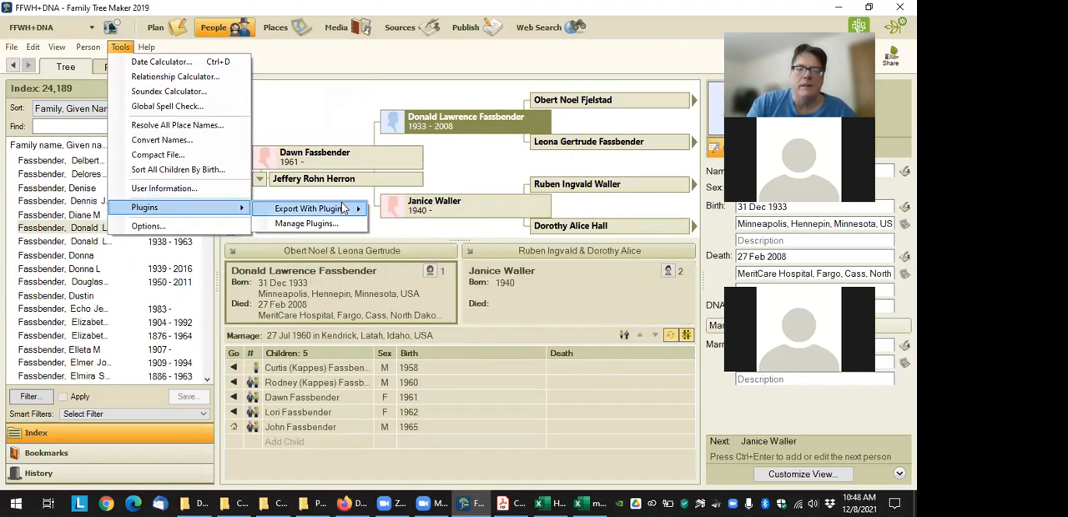
{"action": "mouse_move", "coordinate": [344, 208]}
{"action": "left_click", "coordinate": [455, 226]}
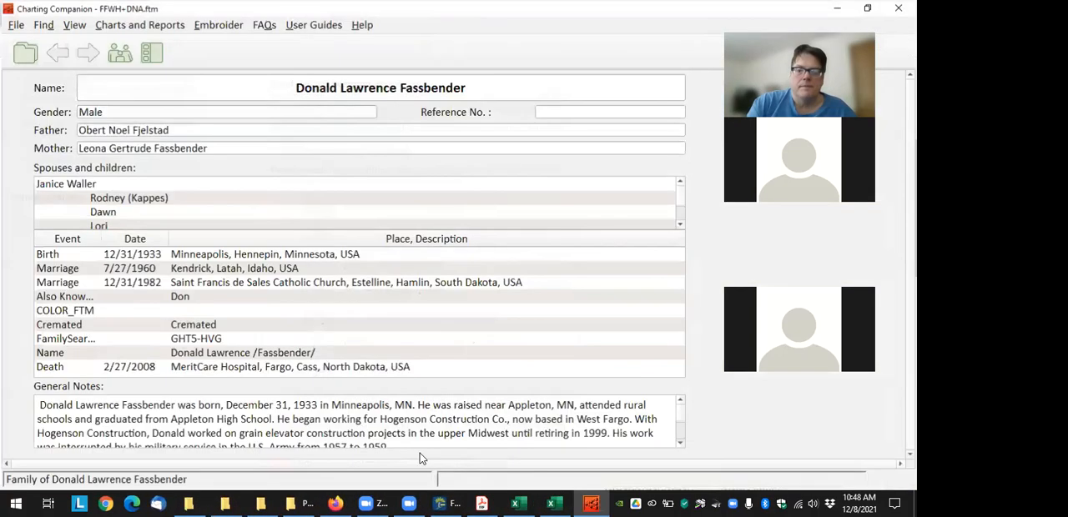
Generate a DNA Matrix chart of the second husband's descendants and move the two younger children's boxes right to separate the overlapping labels
{"action": "left_click", "coordinate": [144, 53]}
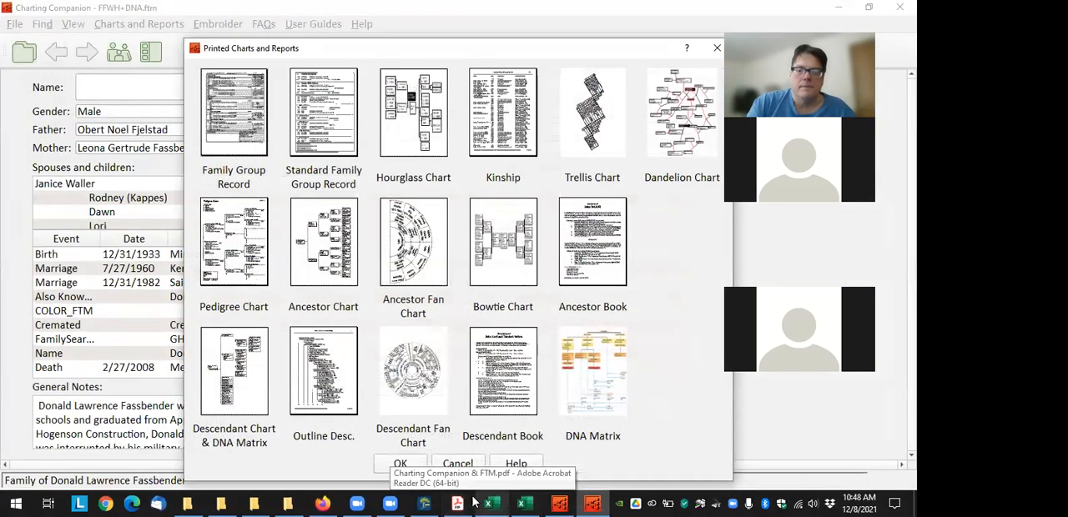
{"action": "left_click", "coordinate": [398, 464]}
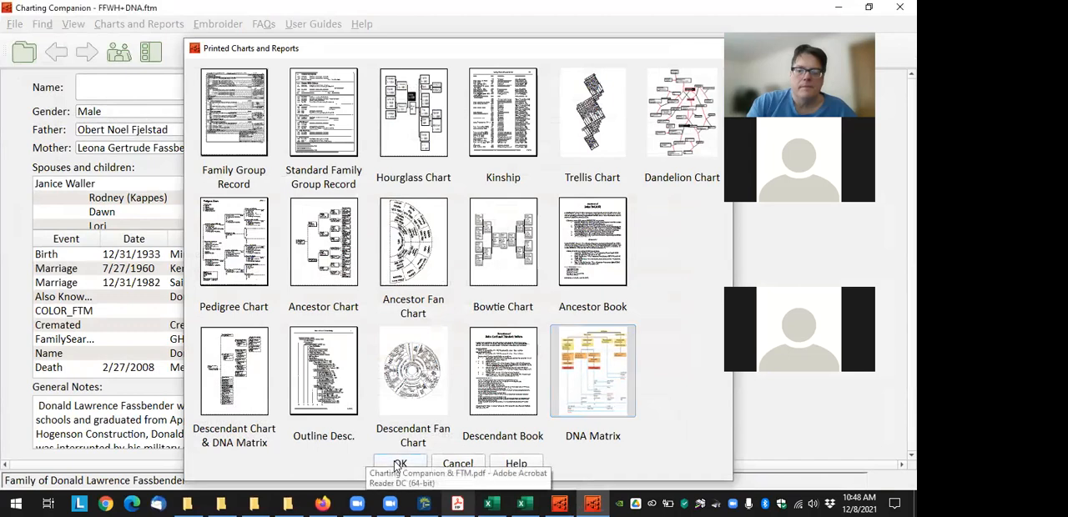
{"action": "left_click", "coordinate": [226, 453]}
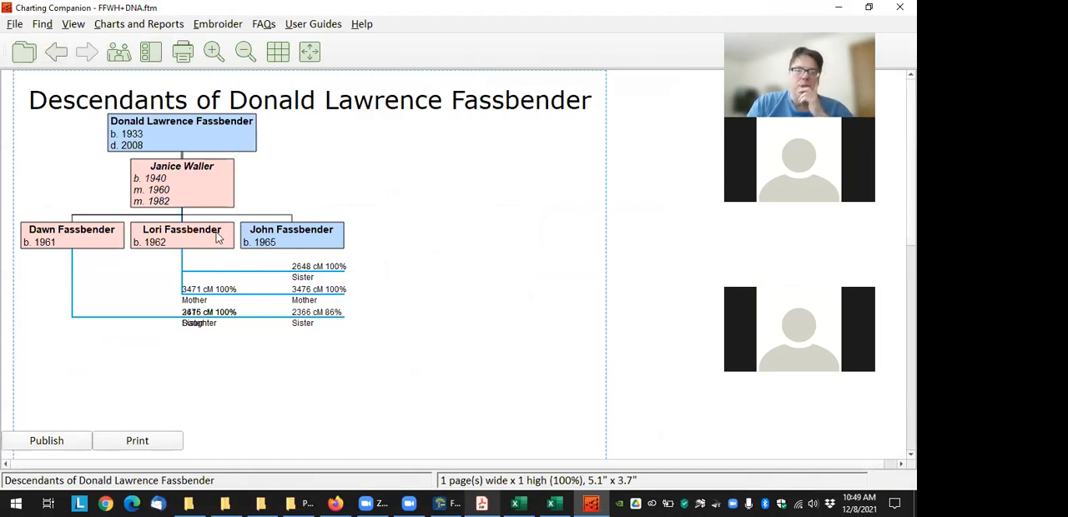
{"action": "left_click_drag", "start_coordinate": [289, 235], "coordinate": [350, 241]}
{"action": "left_click_drag", "start_coordinate": [190, 240], "coordinate": [261, 256]}
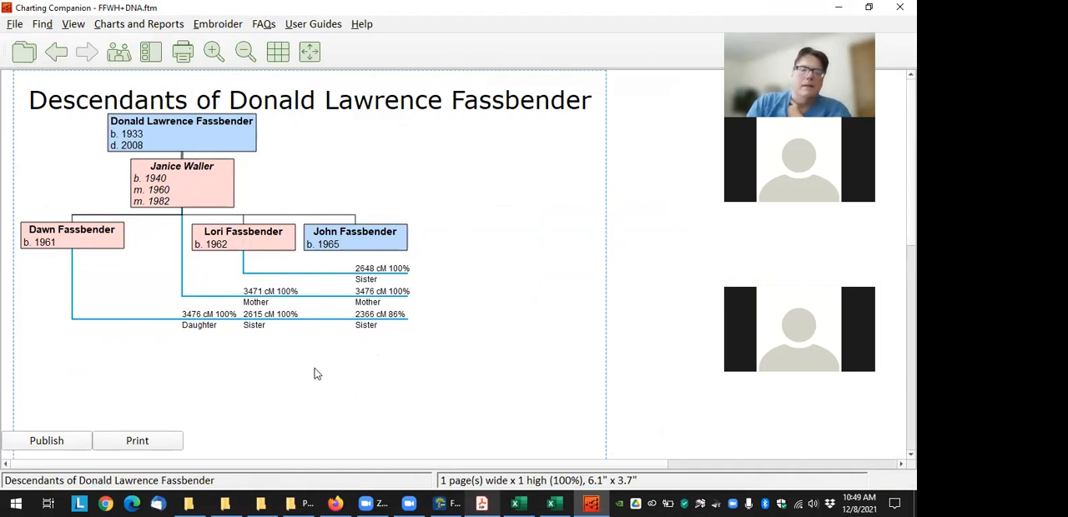
Switch back to the second husband's family view in Family Tree Maker
{"action": "mouse_move", "coordinate": [261, 296]}
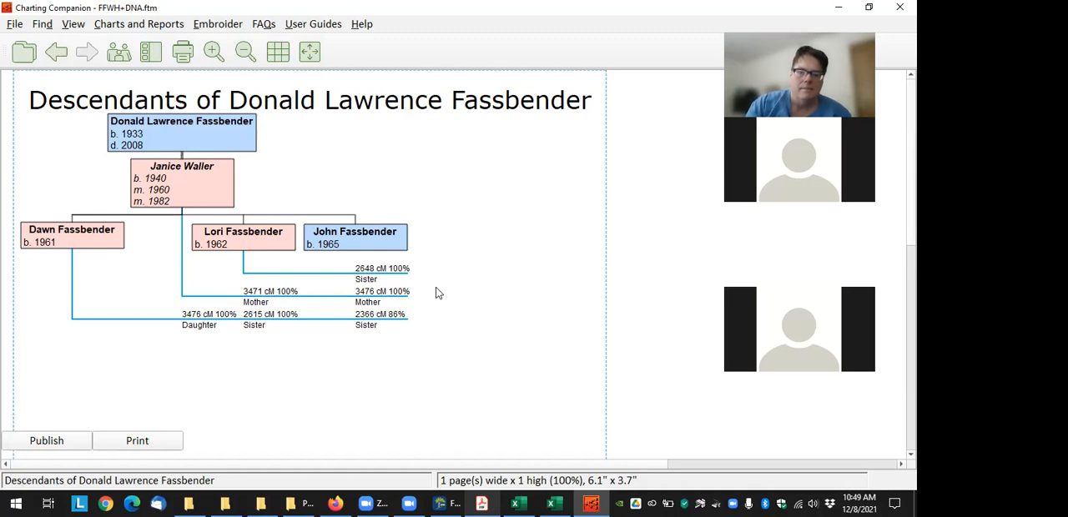
{"action": "left_click", "coordinate": [445, 503]}
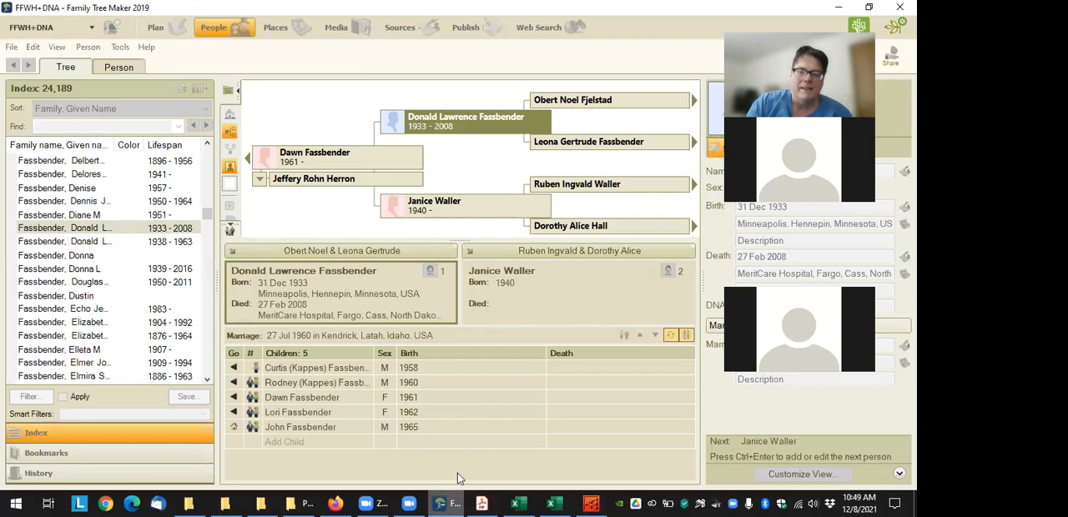
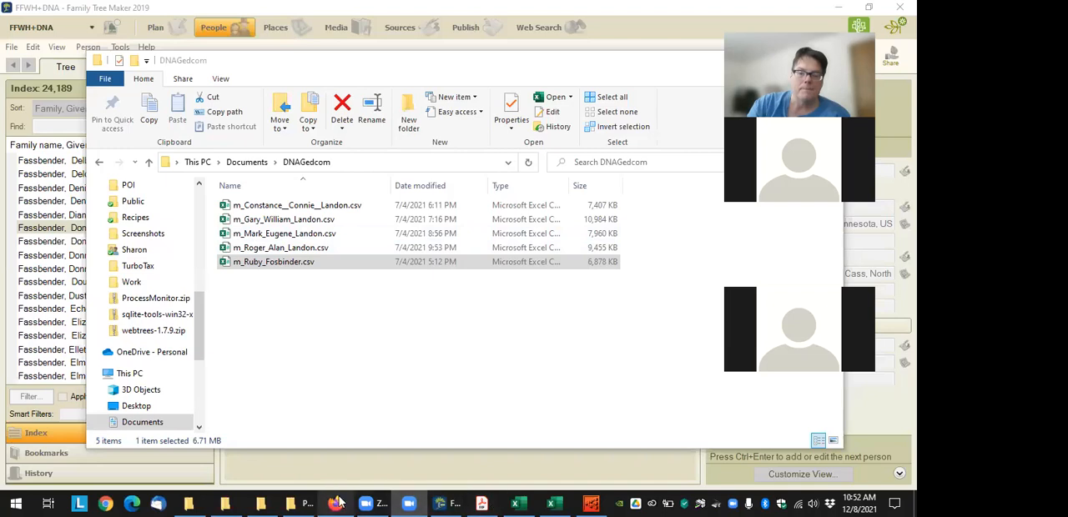
Switch to the MyHeritage DNA Matches page and request an export of shared DNA segment info for all DNA Matches
{"action": "mouse_move", "coordinate": [484, 104]}
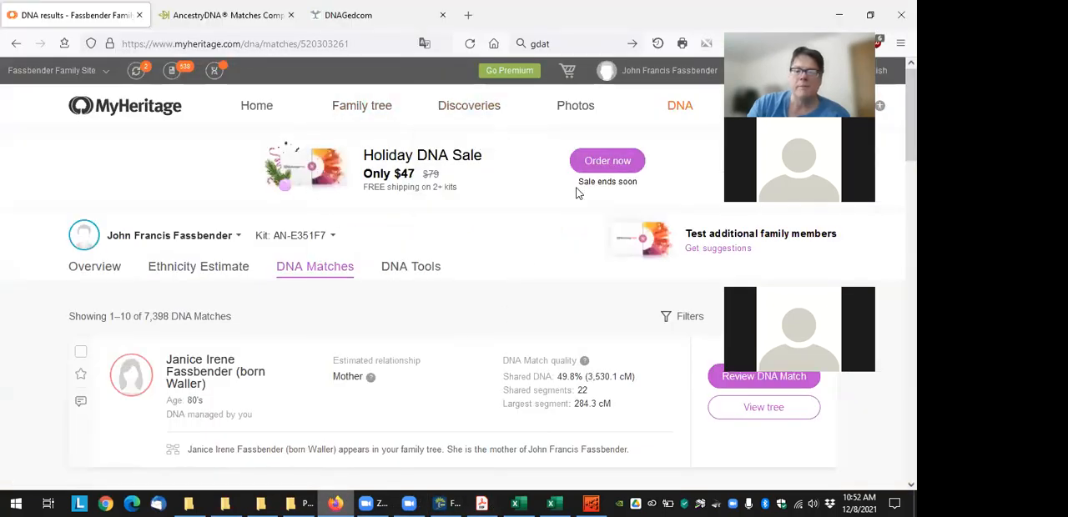
{"action": "mouse_move", "coordinate": [639, 124]}
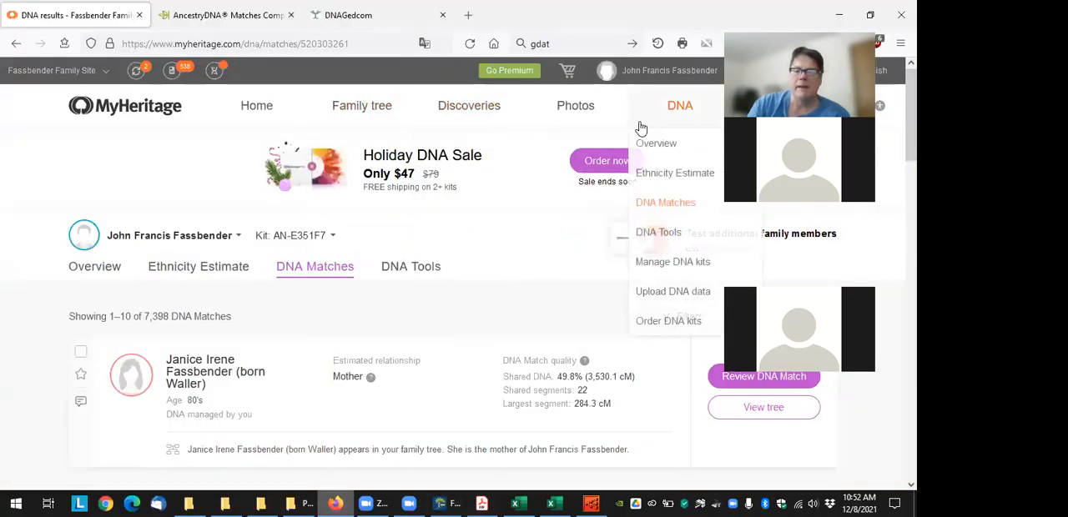
{"action": "left_click", "coordinate": [673, 207]}
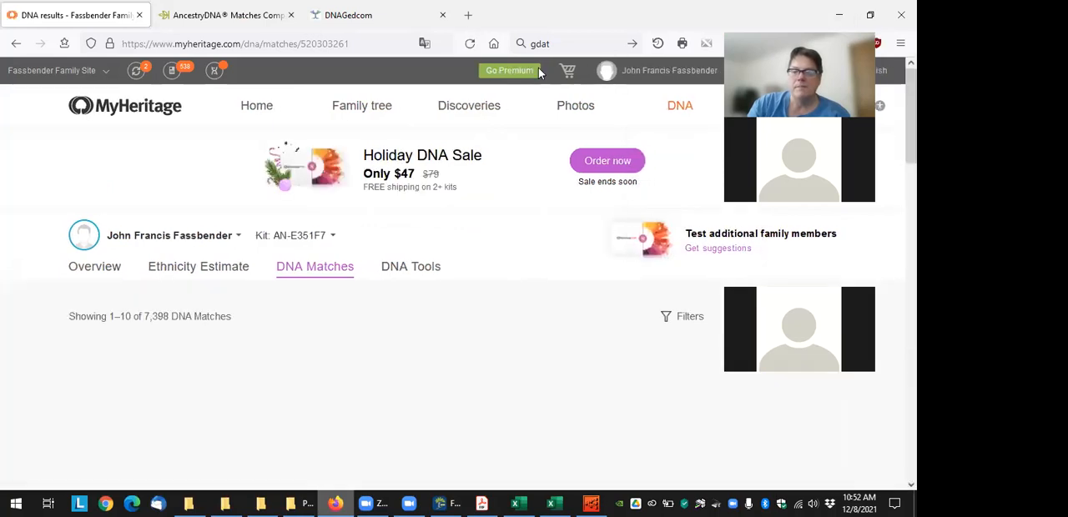
{"action": "left_click", "coordinate": [828, 316]}
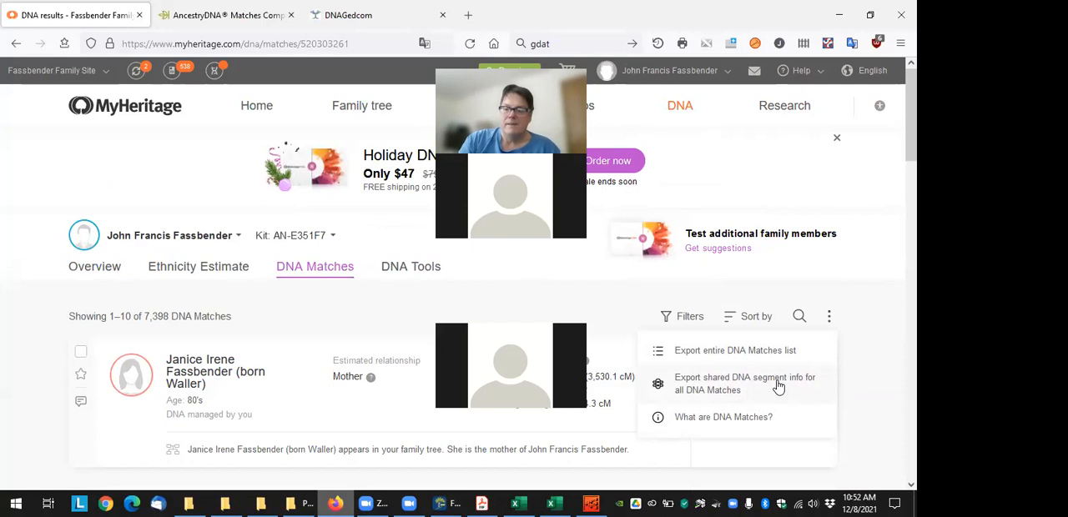
{"action": "left_click", "coordinate": [777, 386]}
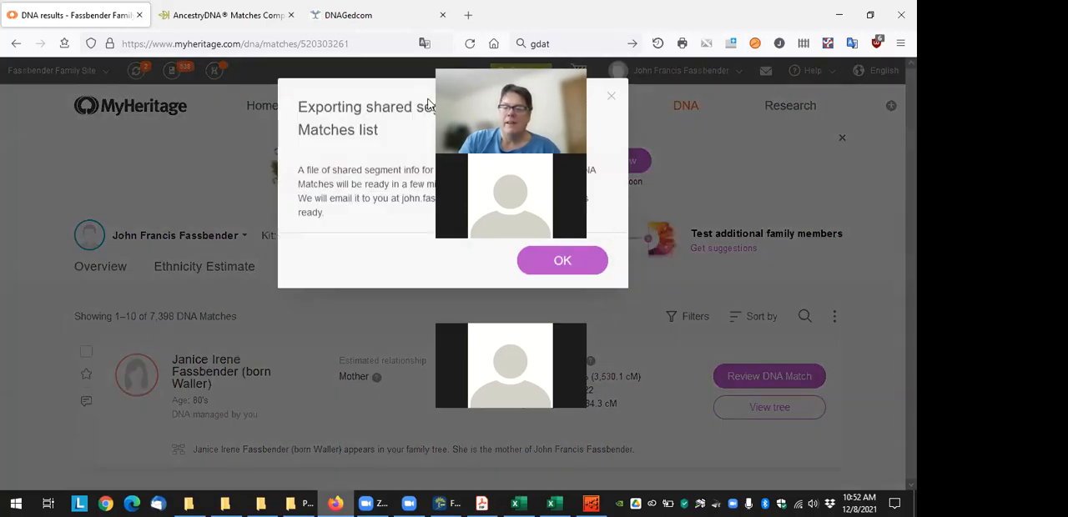
{"action": "left_click", "coordinate": [604, 266]}
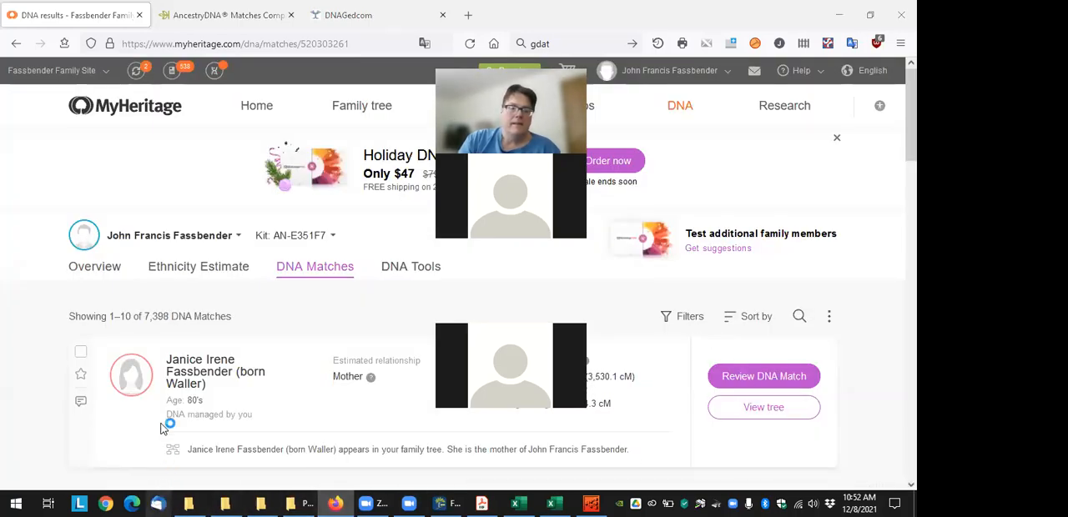
Switch to Thunderbird and open a shared segments list e-mail in the My Heritage folder, selecting its zip attachment
{"action": "left_click", "coordinate": [157, 503]}
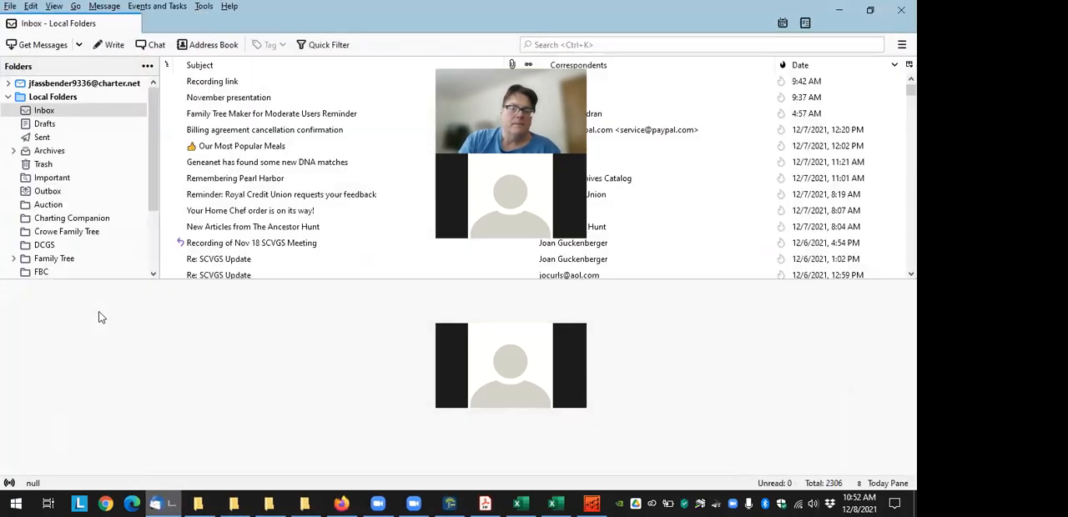
{"action": "scroll", "coordinate": [65, 246], "scroll_direction": "down", "scroll_amount": 3}
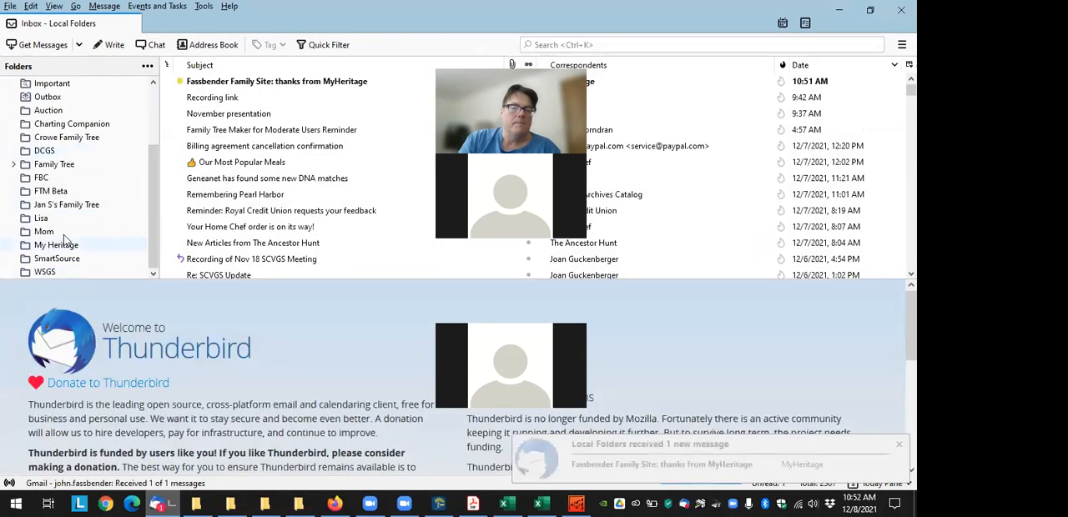
{"action": "left_click", "coordinate": [65, 245]}
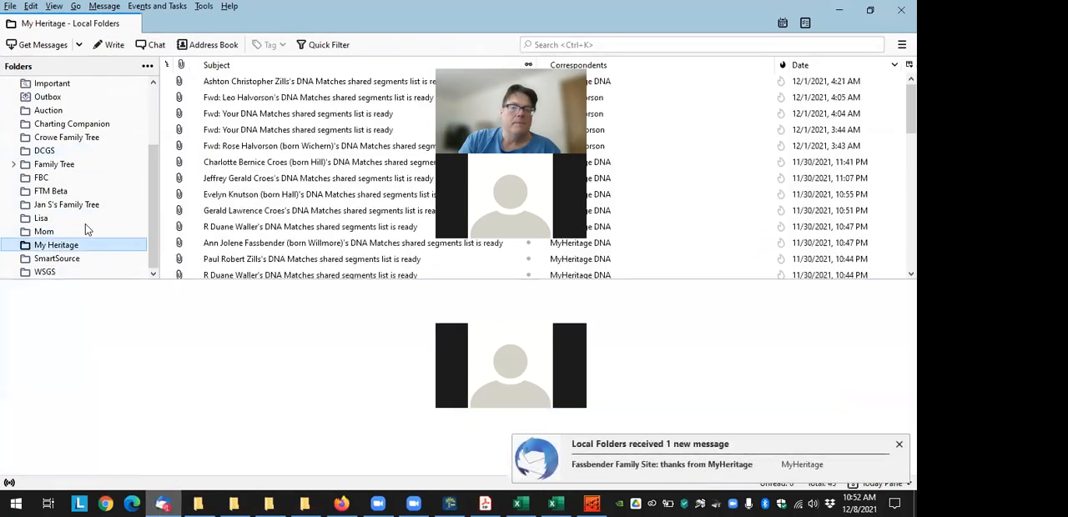
{"action": "left_click", "coordinate": [310, 227]}
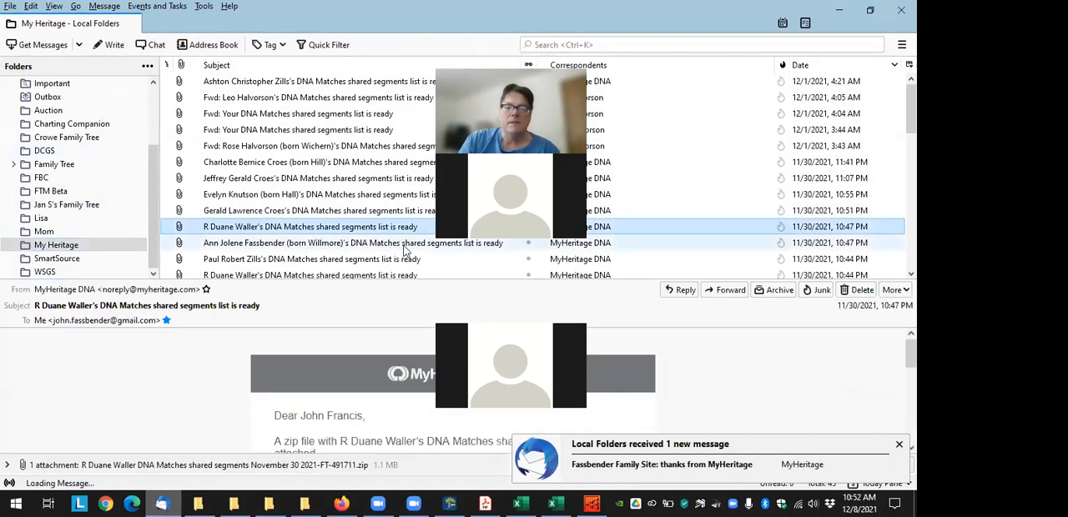
{"action": "left_click", "coordinate": [288, 466]}
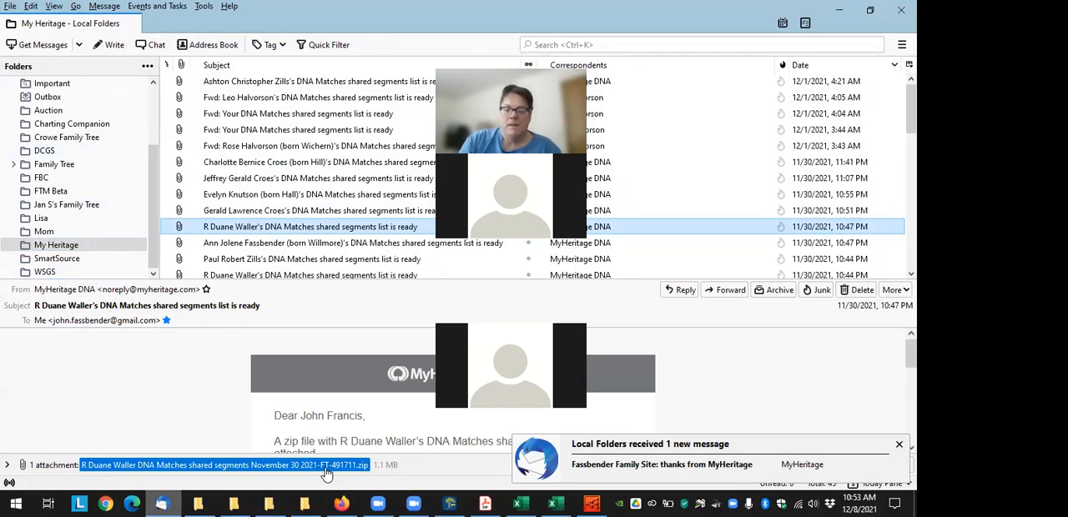
Switch to File Explorer, go to the My Heritage folder in Documents, and open the home person's second DNA Matches shared segments CSV in Excel
{"action": "left_click", "coordinate": [233, 504]}
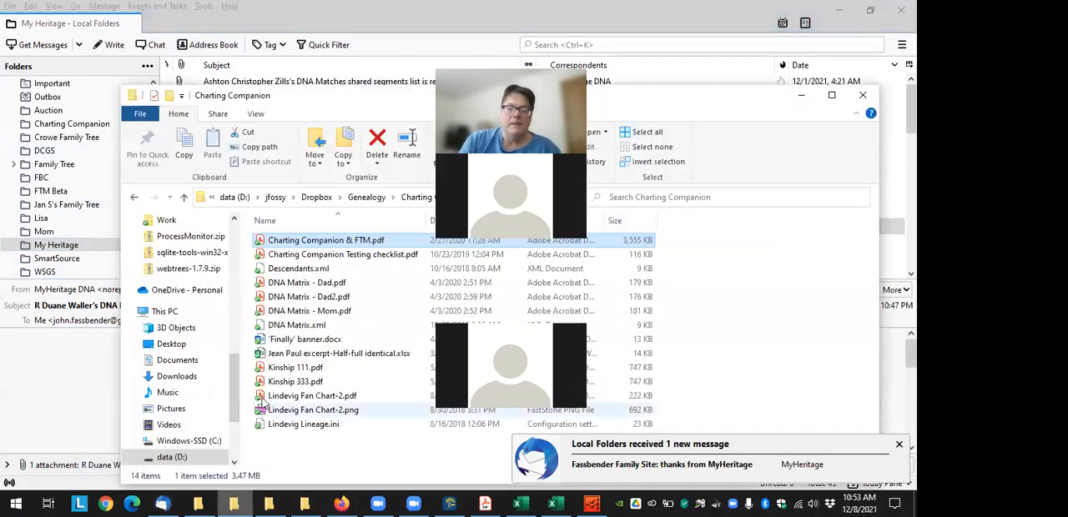
{"action": "left_click", "coordinate": [197, 504]}
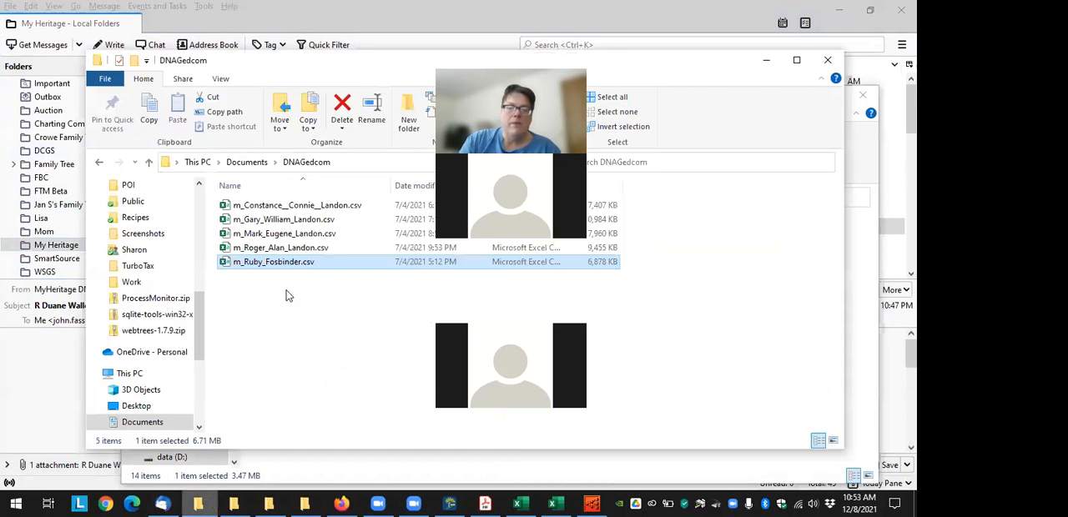
{"action": "left_click", "coordinate": [246, 162]}
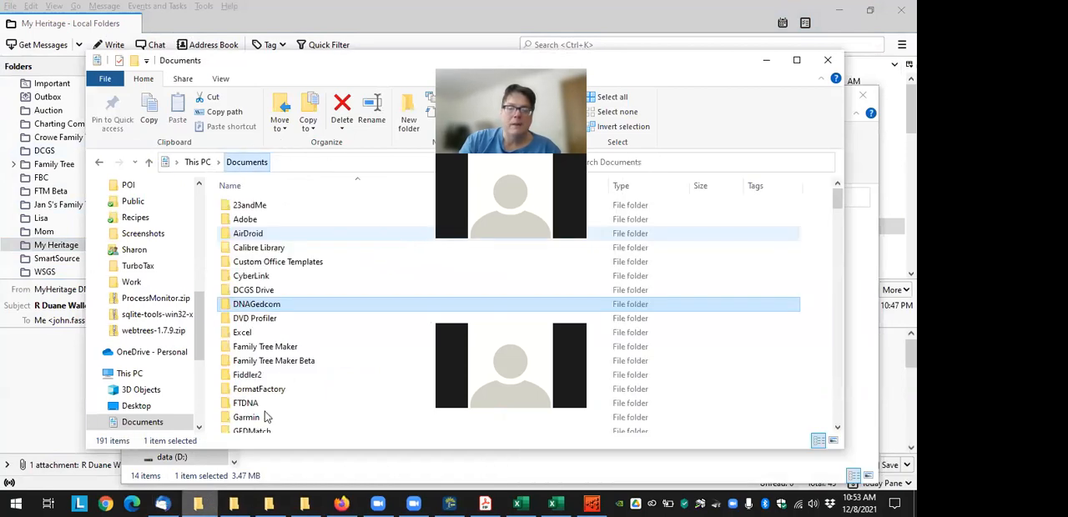
{"action": "scroll", "coordinate": [265, 417], "scroll_direction": "down", "scroll_amount": 5}
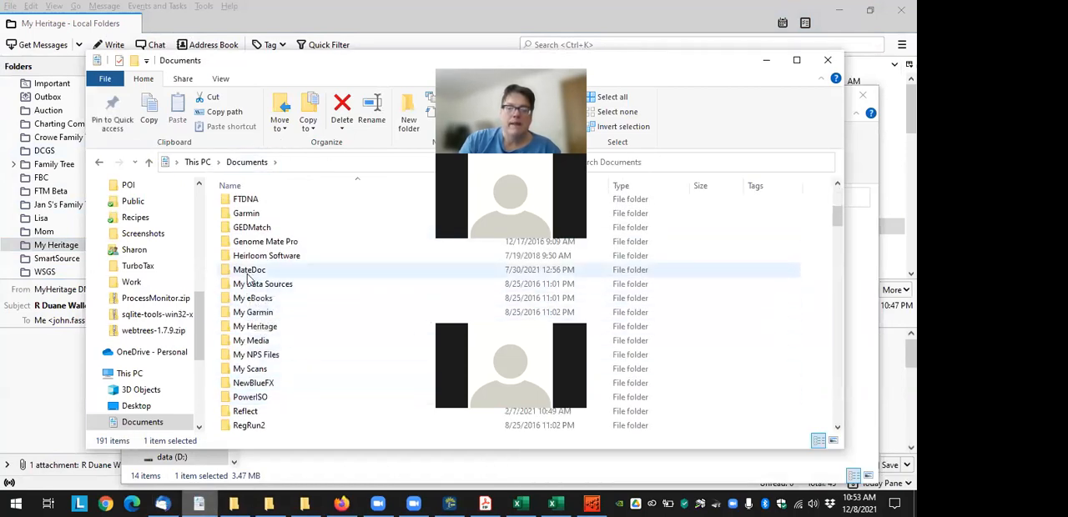
{"action": "left_click", "coordinate": [256, 330]}
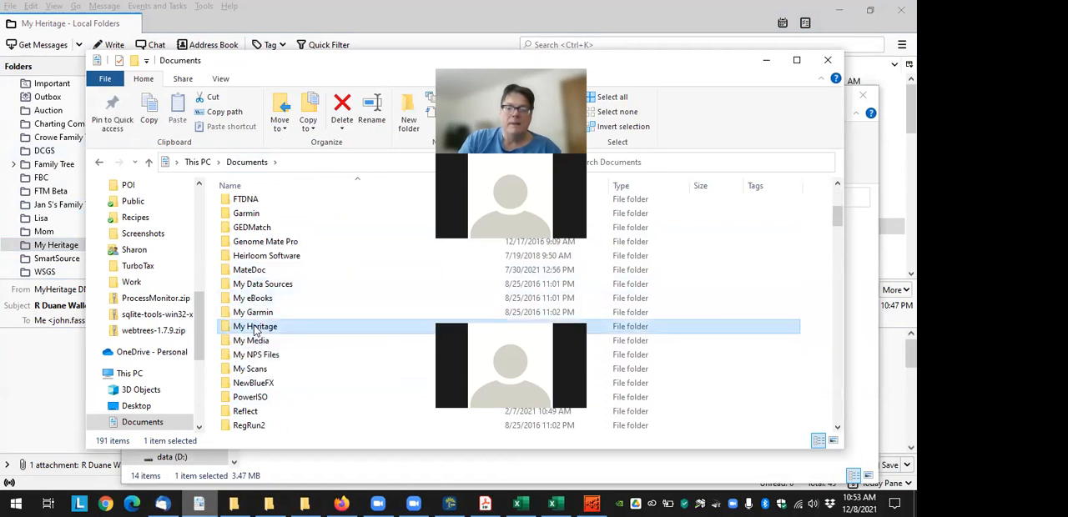
{"action": "double_click", "coordinate": [256, 328]}
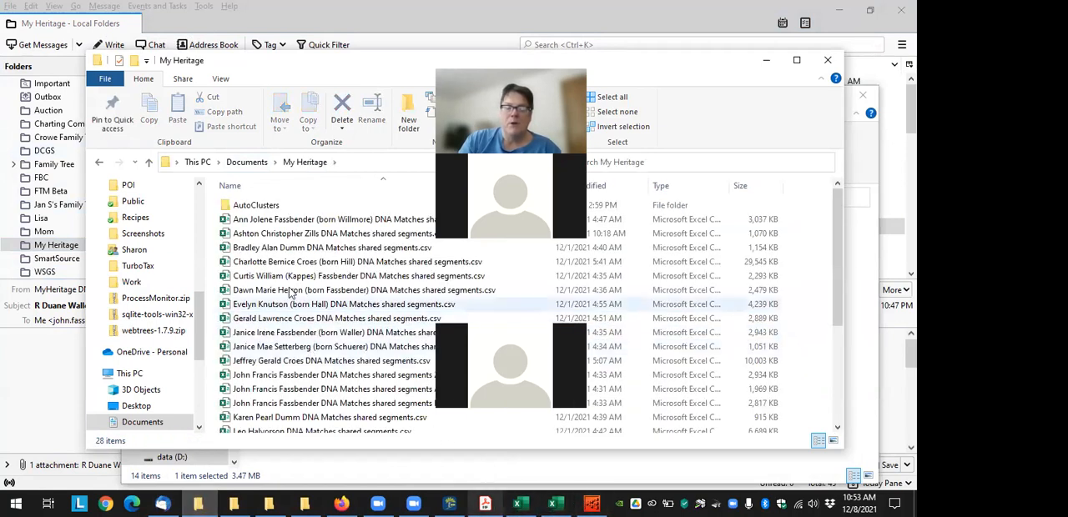
{"action": "scroll", "coordinate": [276, 350], "scroll_direction": "down", "scroll_amount": 1}
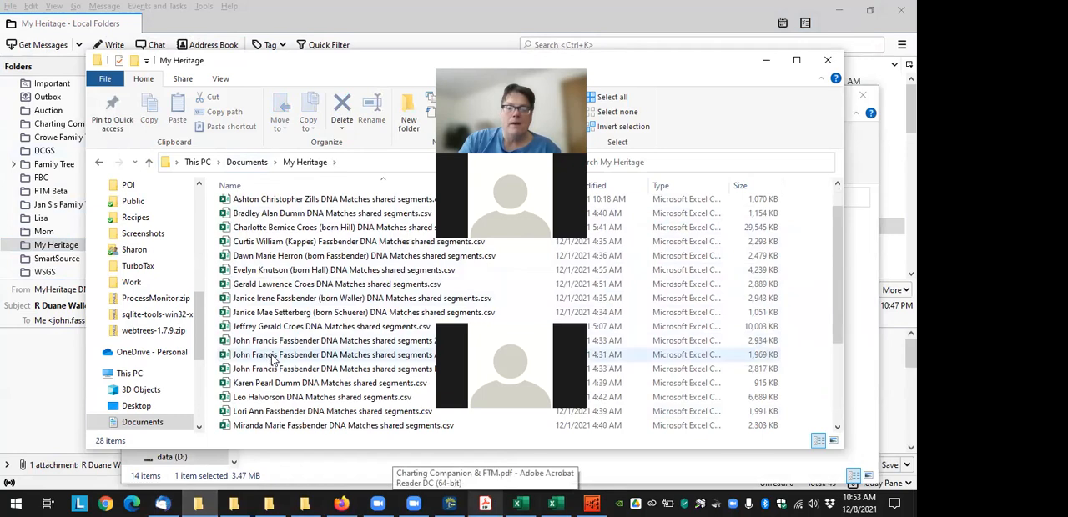
{"action": "left_click", "coordinate": [284, 355]}
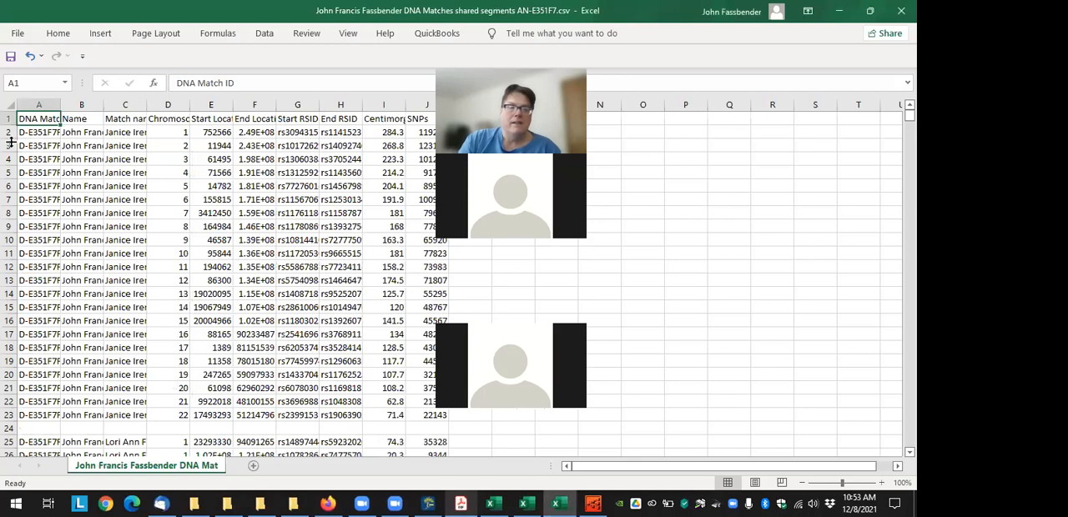
Autofit all columns of the shared segments sheet to their contents and skim the match rows
{"action": "left_click", "coordinate": [10, 106]}
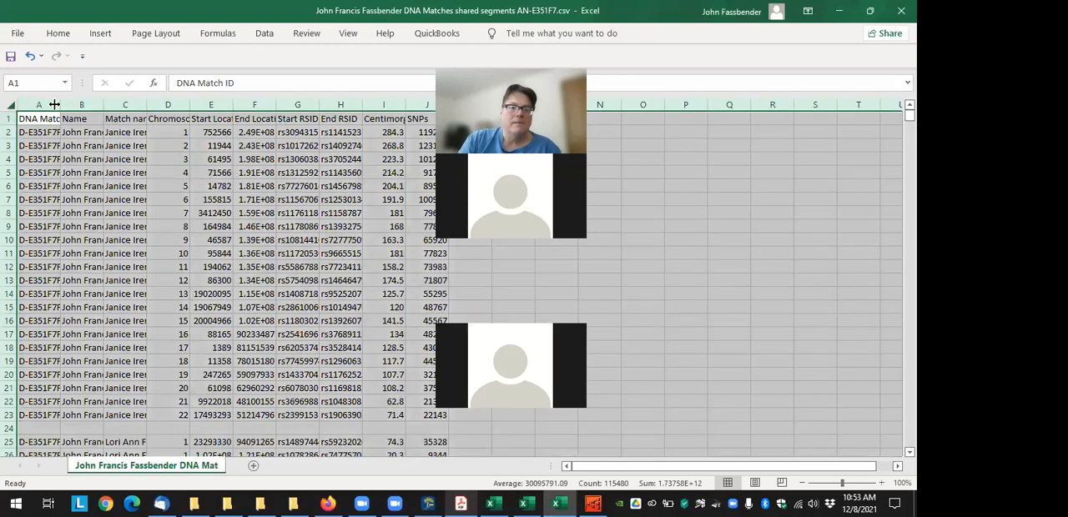
{"action": "double_click", "coordinate": [60, 104]}
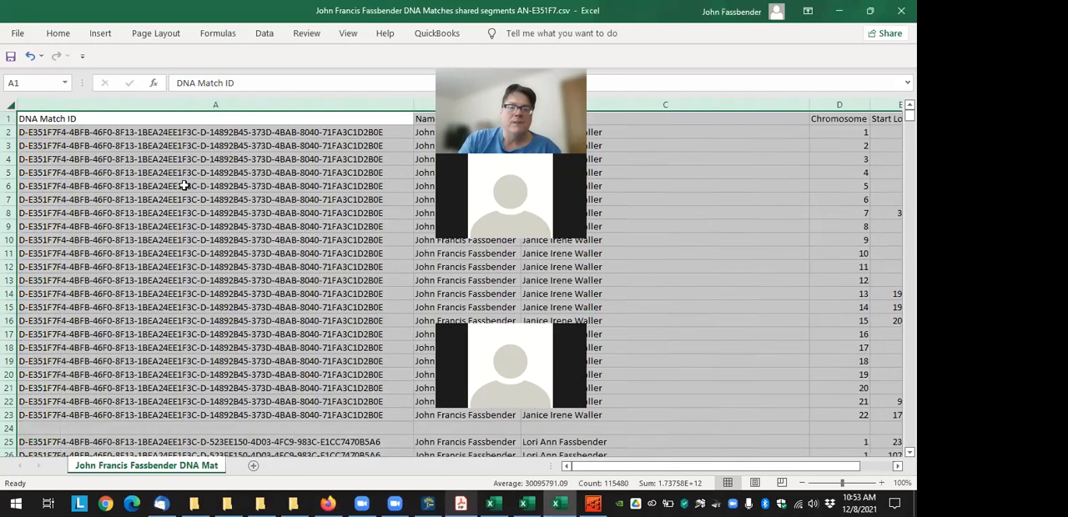
{"action": "left_click", "coordinate": [307, 136]}
{"action": "scroll", "coordinate": [261, 302], "scroll_direction": "down", "scroll_amount": 7}
{"action": "scroll", "coordinate": [242, 325], "scroll_direction": "up", "scroll_amount": 6}
{"action": "scroll", "coordinate": [238, 328], "scroll_direction": "up", "scroll_amount": 1}
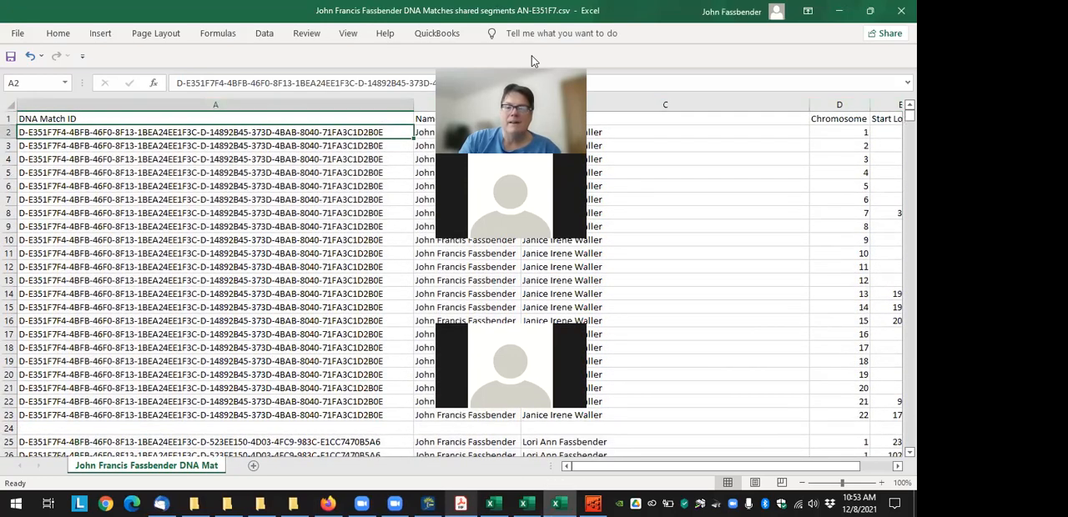
Examine the Name and Match name columns for the first match's segment rows, ending on cell B2
{"action": "left_click_drag", "start_coordinate": [531, 55], "coordinate": [883, 61]}
{"action": "left_click_drag", "start_coordinate": [472, 134], "coordinate": [517, 378]}
{"action": "left_click_drag", "start_coordinate": [538, 145], "coordinate": [538, 442]}
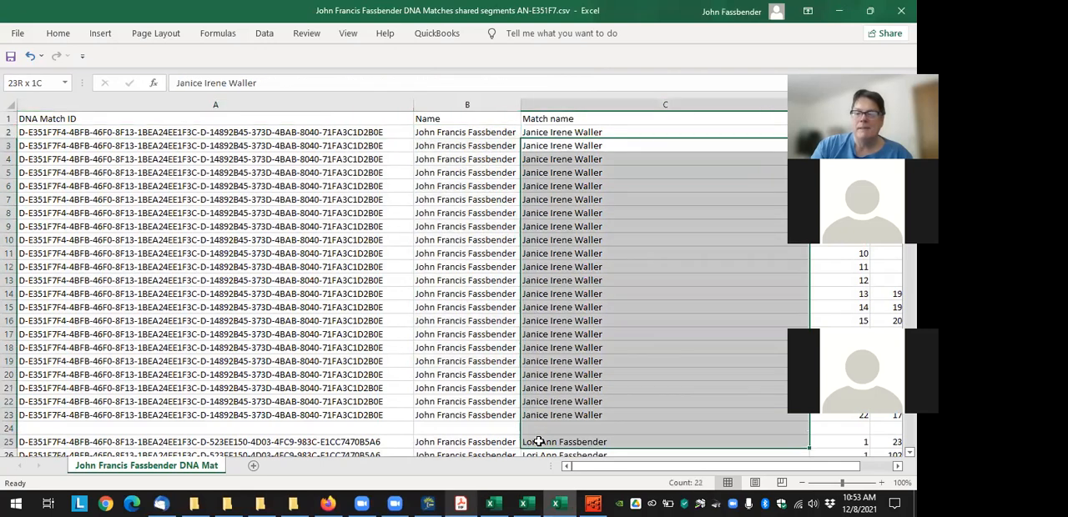
{"action": "left_click_drag", "start_coordinate": [463, 133], "coordinate": [452, 427]}
{"action": "key", "text": "ctrl+c"}
{"action": "left_click", "coordinate": [452, 194]}
{"action": "left_click", "coordinate": [451, 134]}
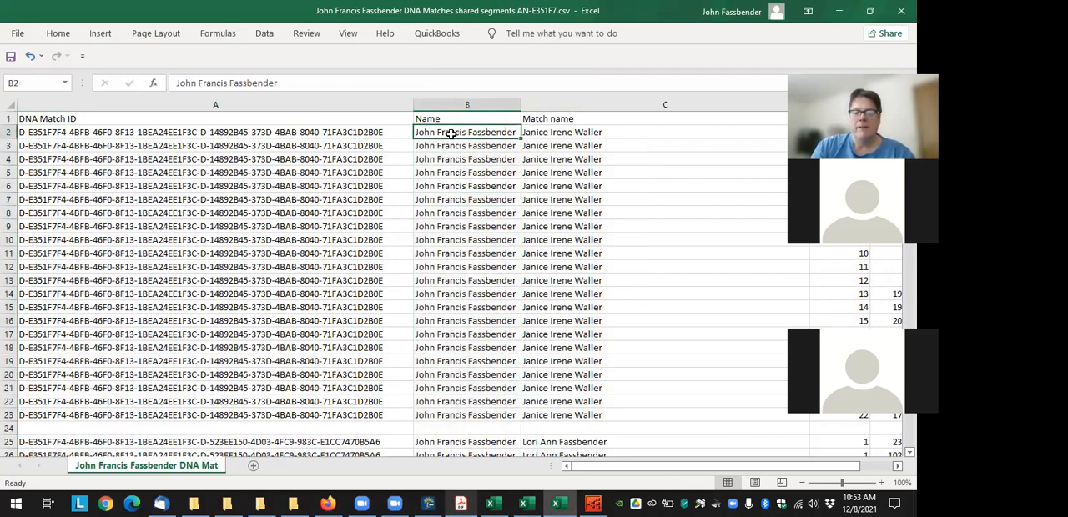
Close the Charting Companion chart, select the youngest son in Family Tree Maker and highlight part of his DNA value
{"action": "left_click", "coordinate": [425, 503]}
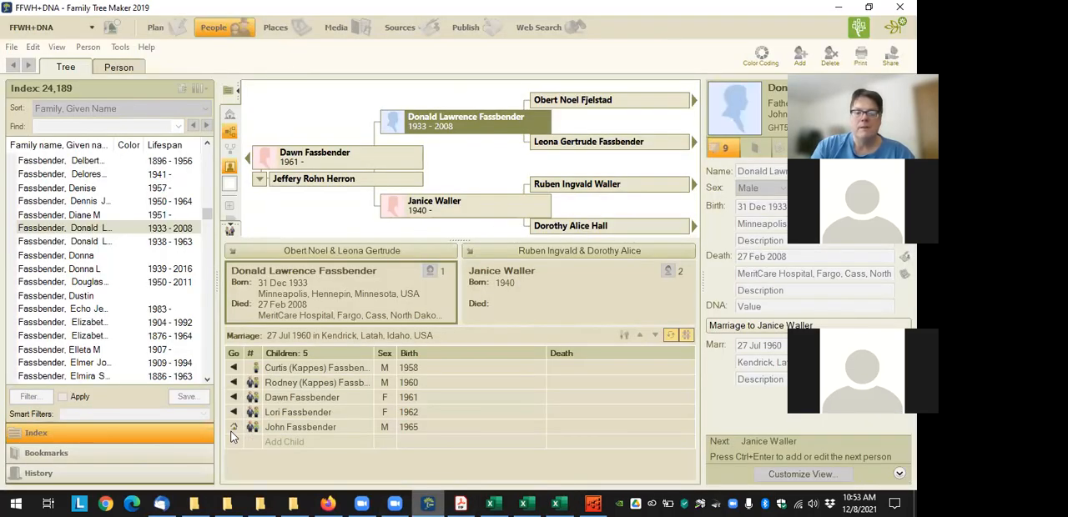
{"action": "left_click", "coordinate": [592, 503]}
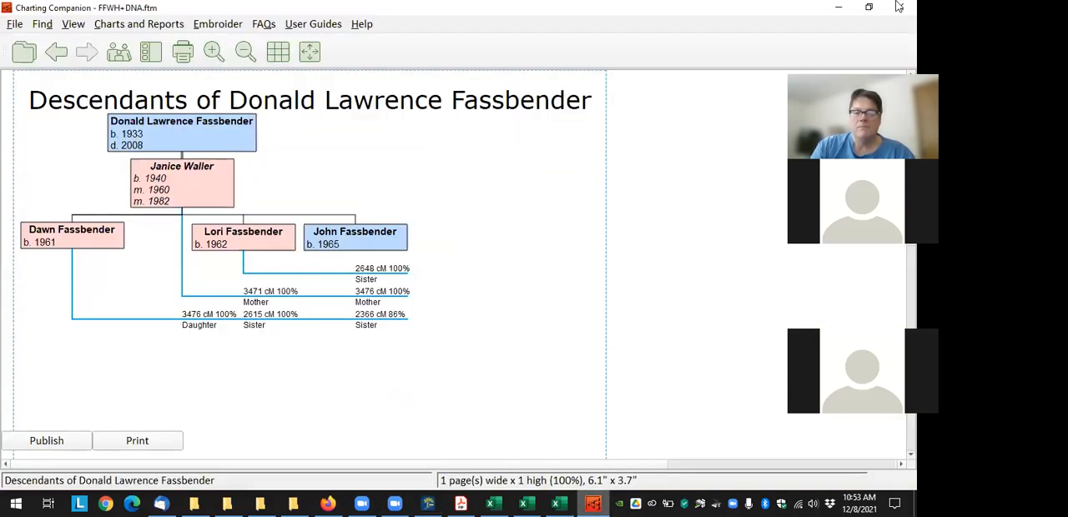
{"action": "left_click", "coordinate": [899, 7]}
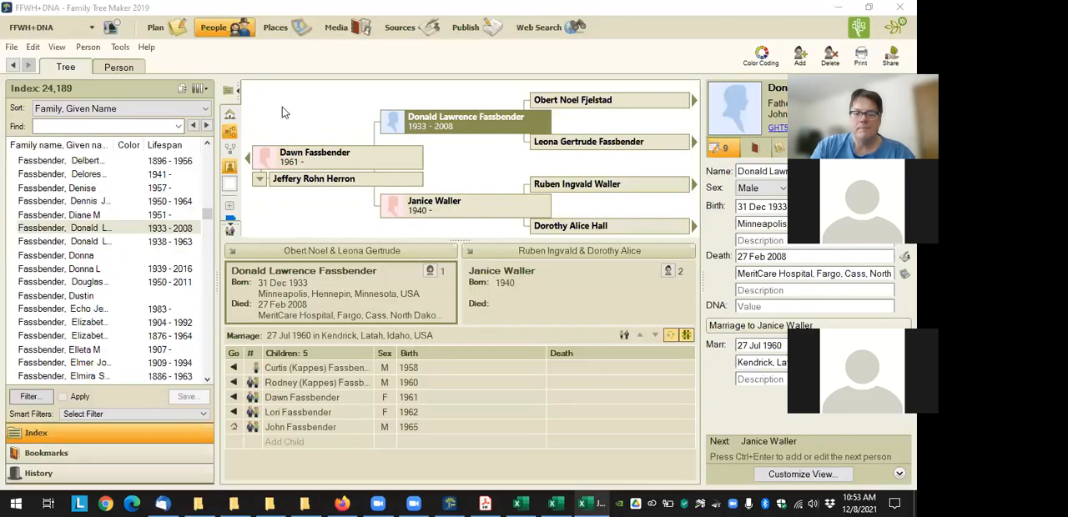
{"action": "left_click", "coordinate": [310, 431]}
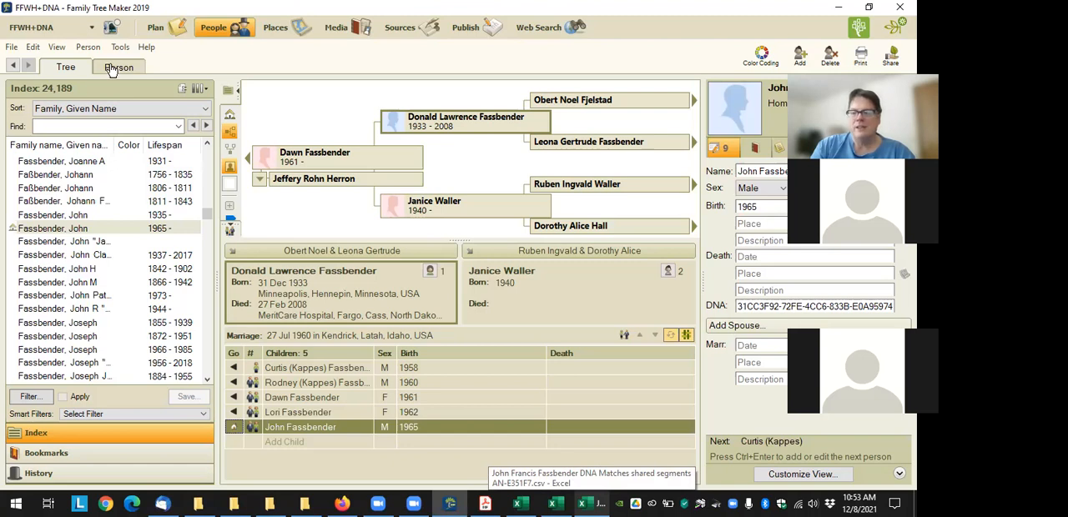
{"action": "left_click_drag", "start_coordinate": [737, 306], "coordinate": [782, 306]}
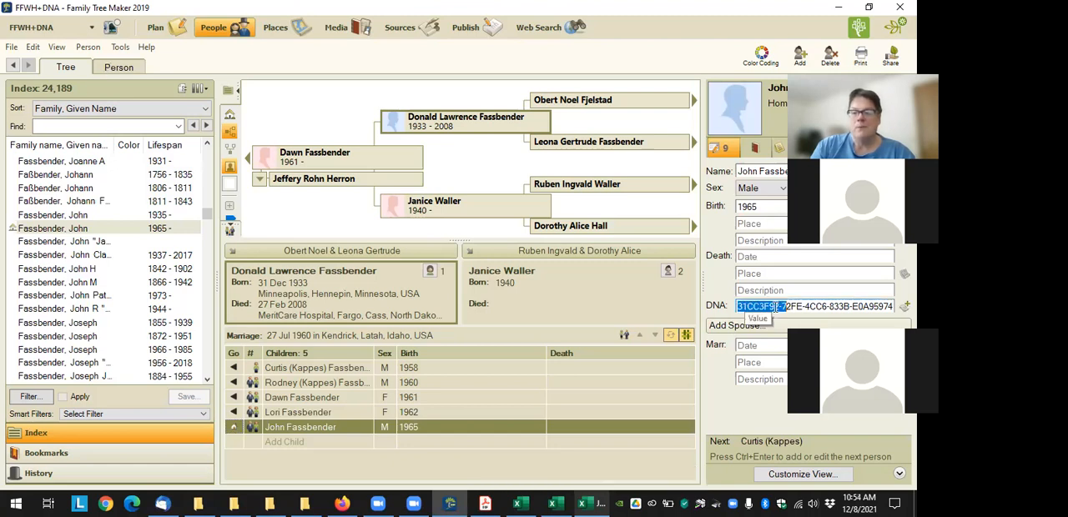
Open the detailed facts view for the home person
{"action": "left_click", "coordinate": [118, 67]}
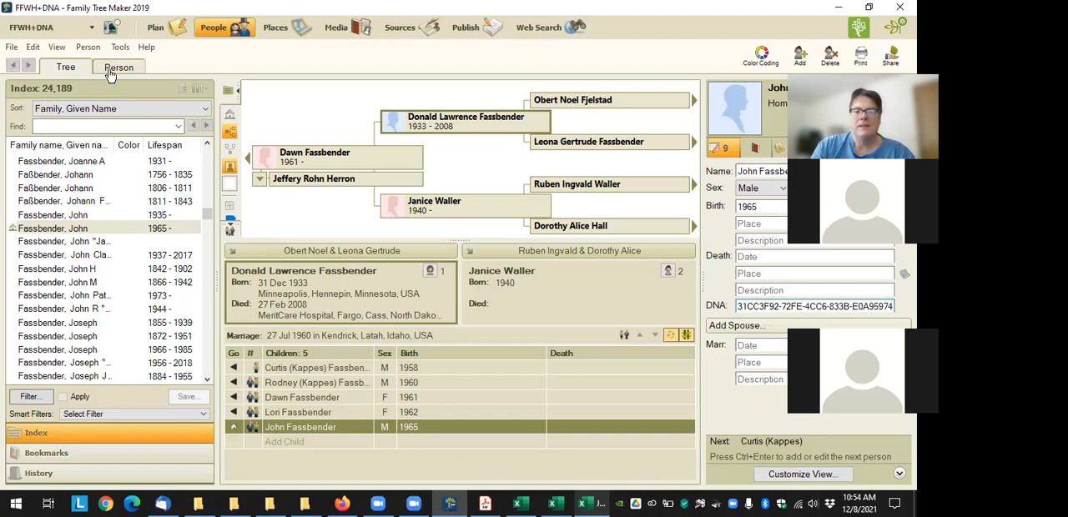
{"action": "left_click", "coordinate": [621, 92]}
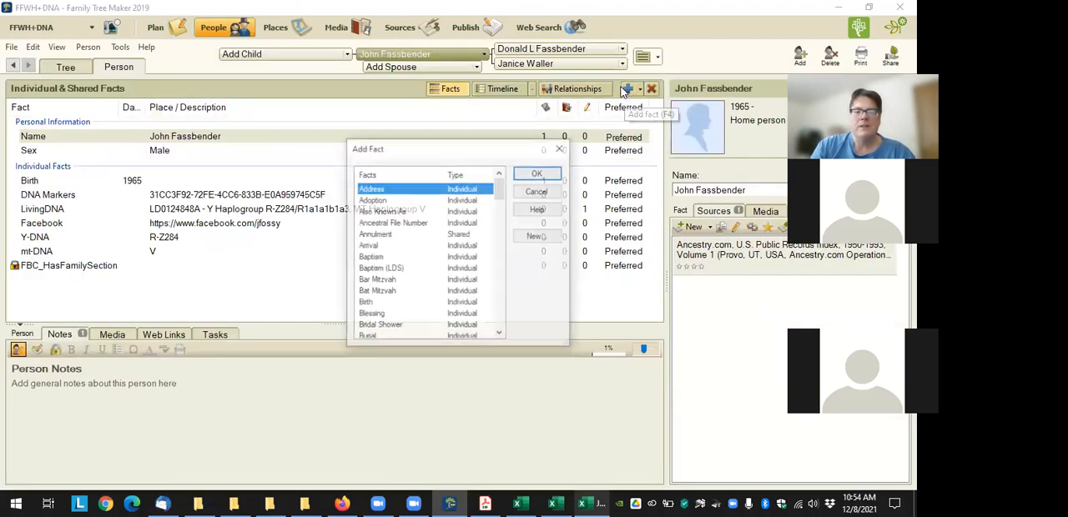
{"action": "type", "text": "dna"}
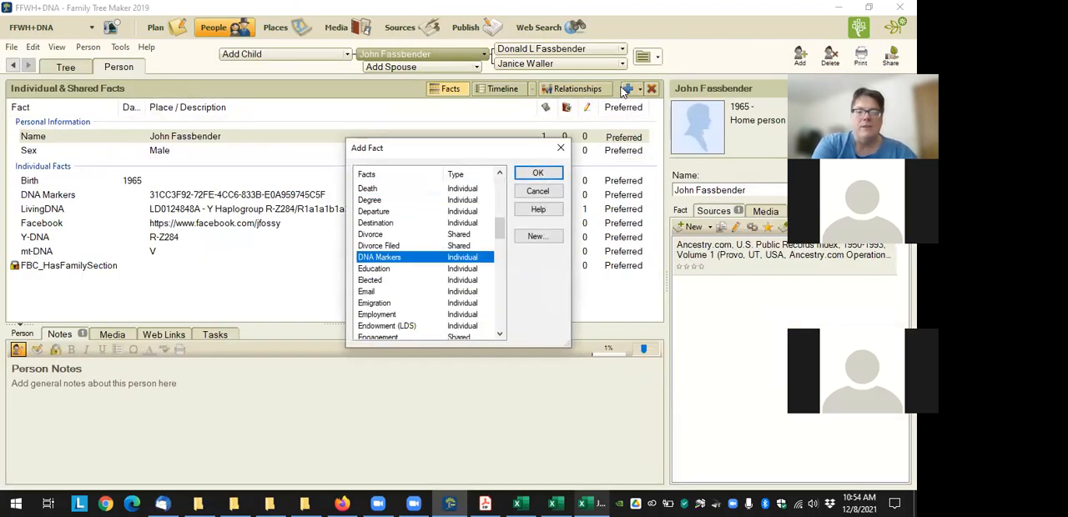
{"action": "key", "text": "Return"}
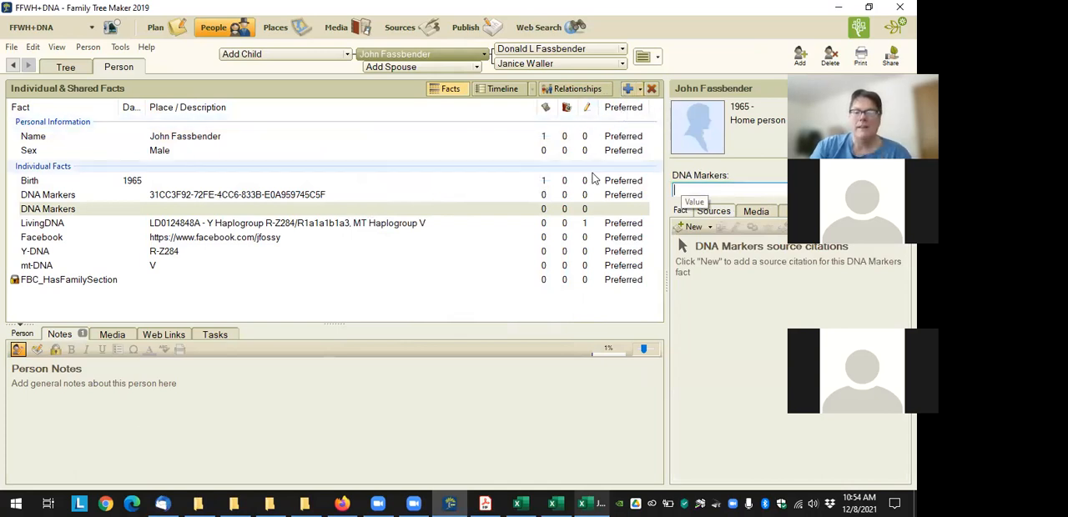
{"action": "key", "text": "ctrl+v"}
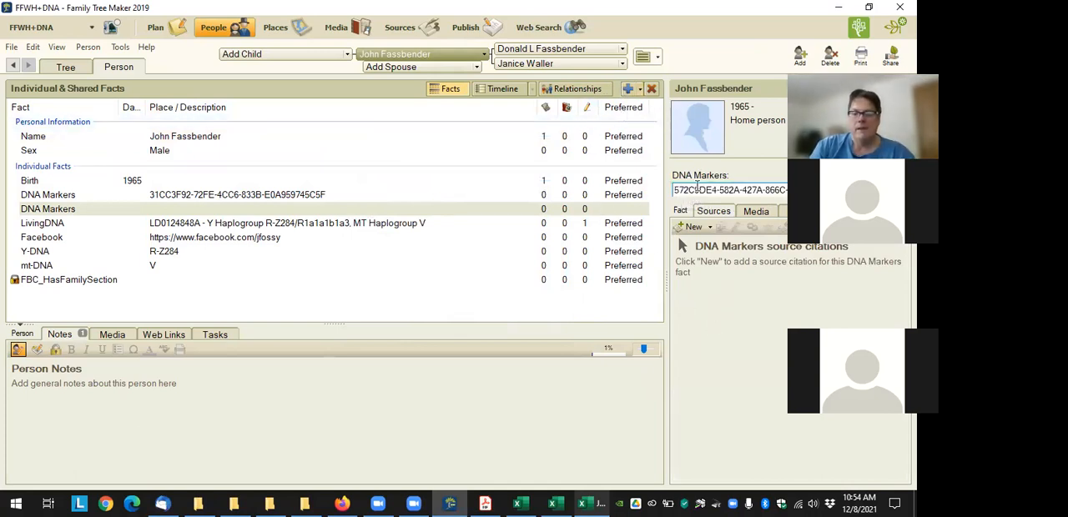
{"action": "key", "text": "ctrl+z"}
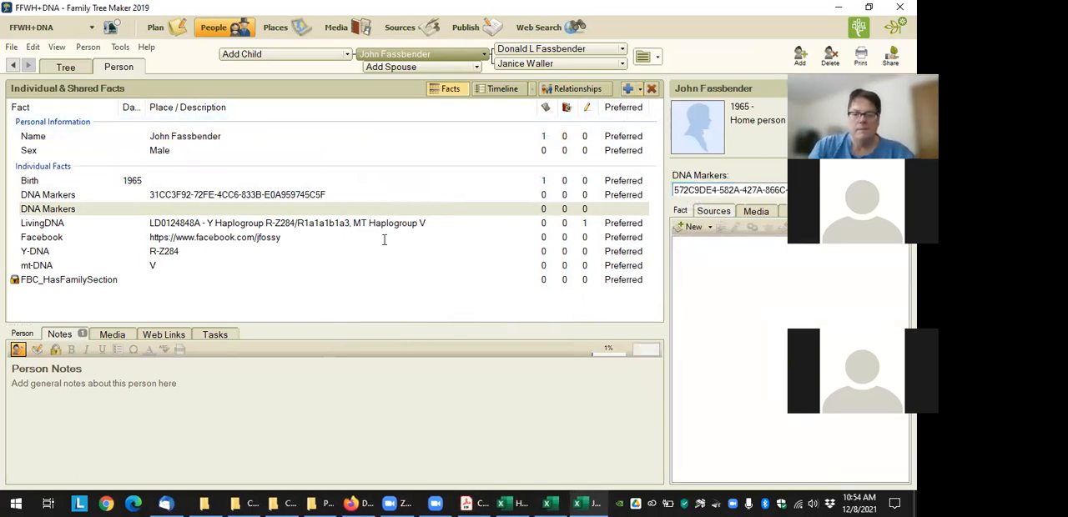
Add a second DNA Markers fact to the home person, using the full name copied from cell B2 of the Excel shared segments sheet
{"action": "left_click", "coordinate": [634, 89]}
{"action": "type", "text": "dna"}
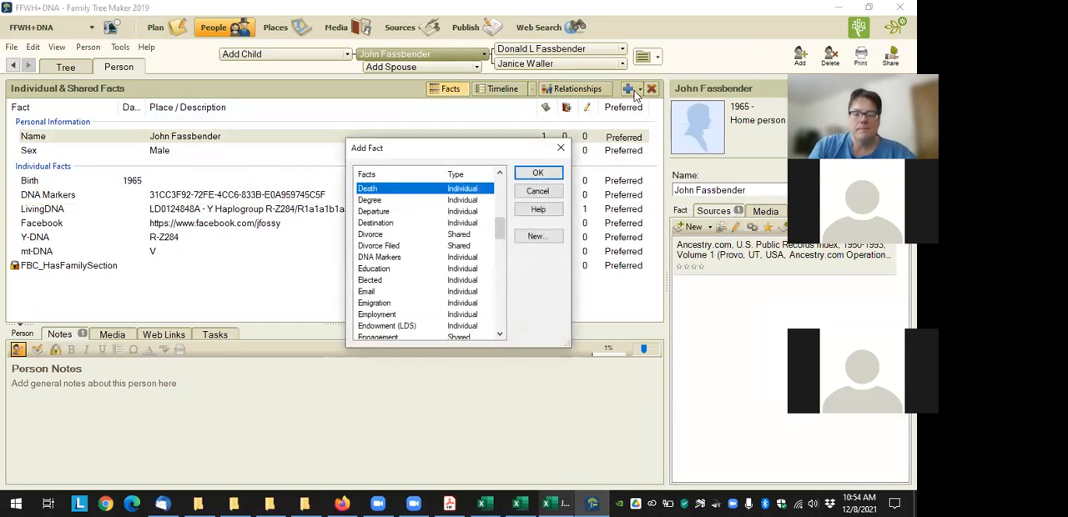
{"action": "key", "text": "Return"}
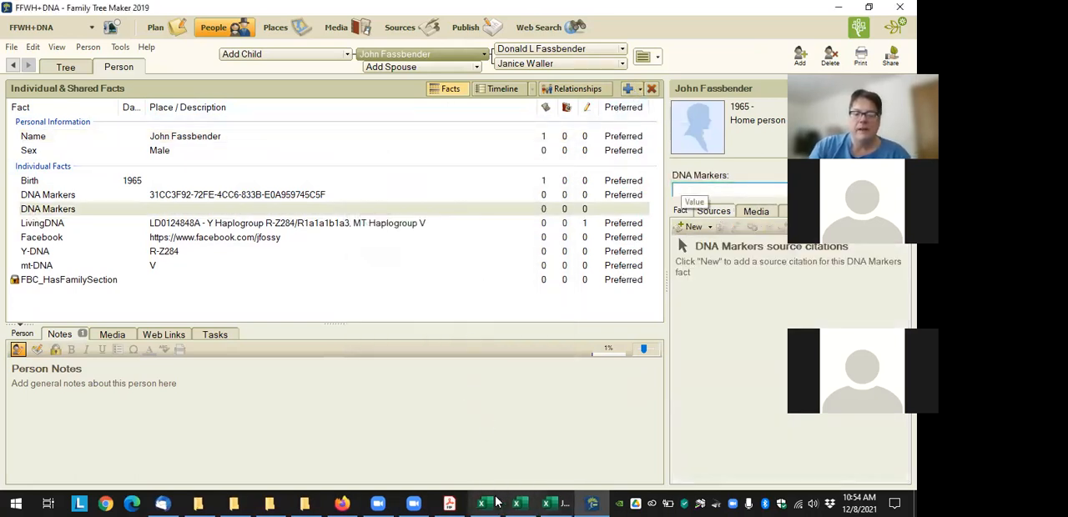
{"action": "left_click", "coordinate": [550, 501]}
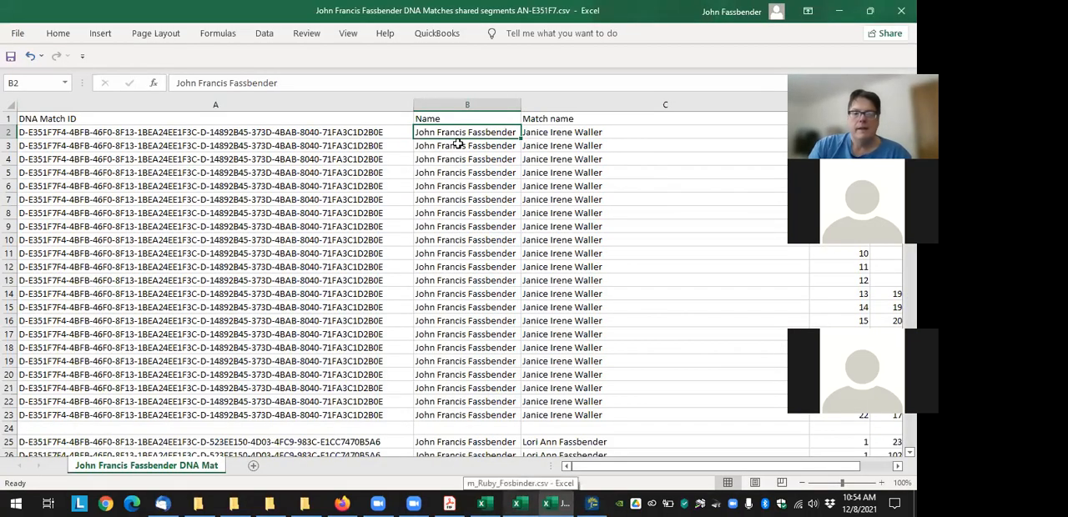
{"action": "key", "text": "ctrl+c"}
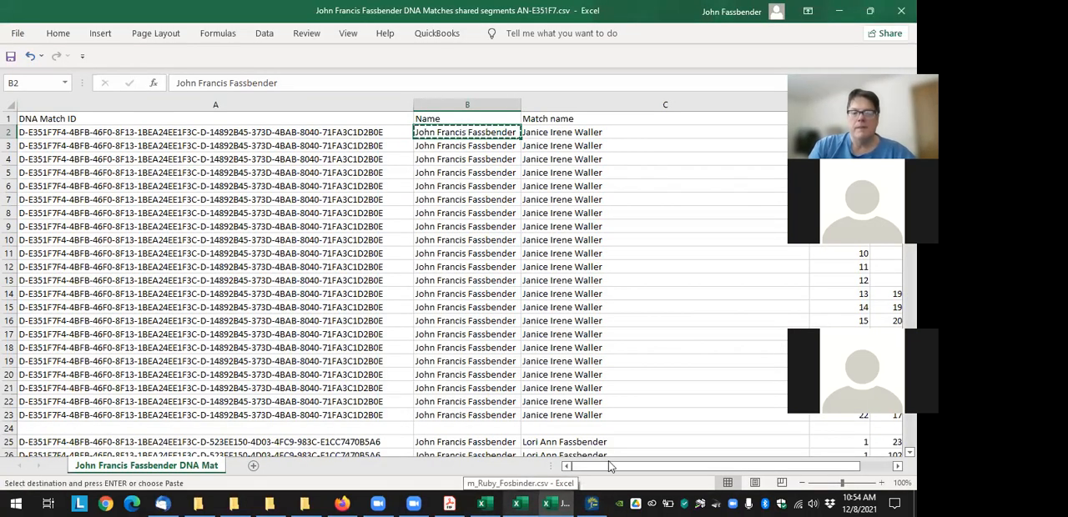
{"action": "left_click", "coordinate": [591, 503]}
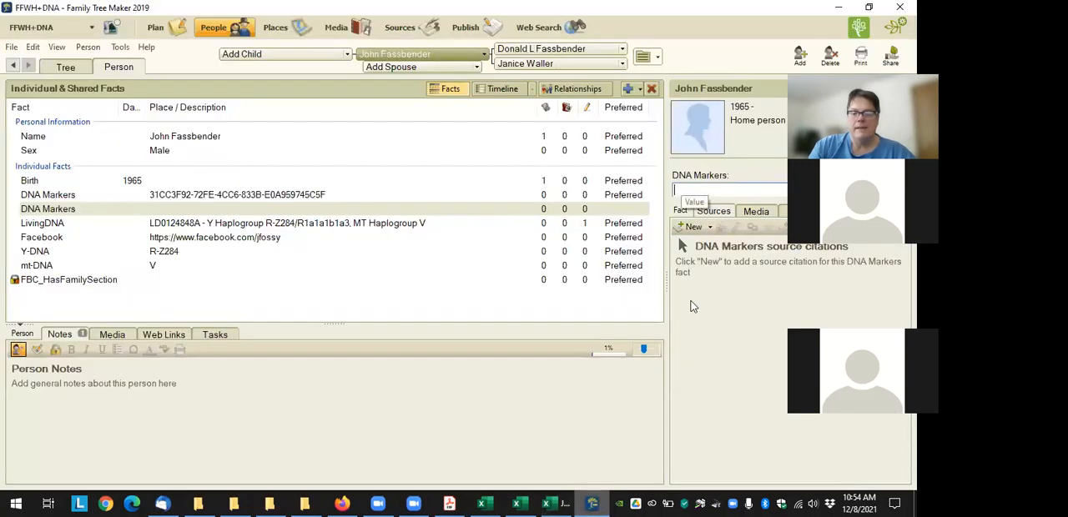
{"action": "key", "text": "ctrl+v"}
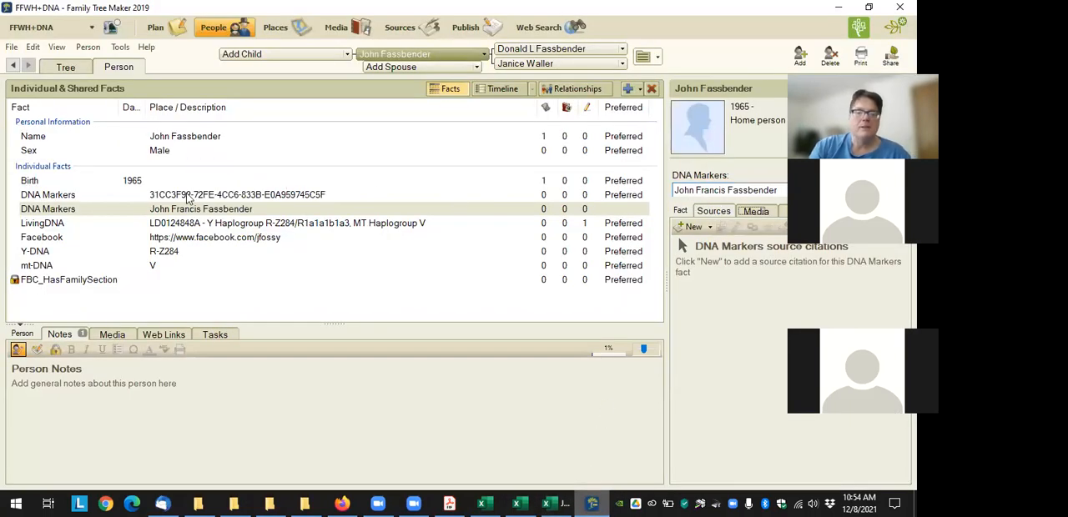
Compare the home person's two DNA Markers facts, one holding the test identifier and the other the full name
{"action": "left_click", "coordinate": [188, 196]}
{"action": "left_click", "coordinate": [188, 209]}
{"action": "left_click", "coordinate": [199, 200]}
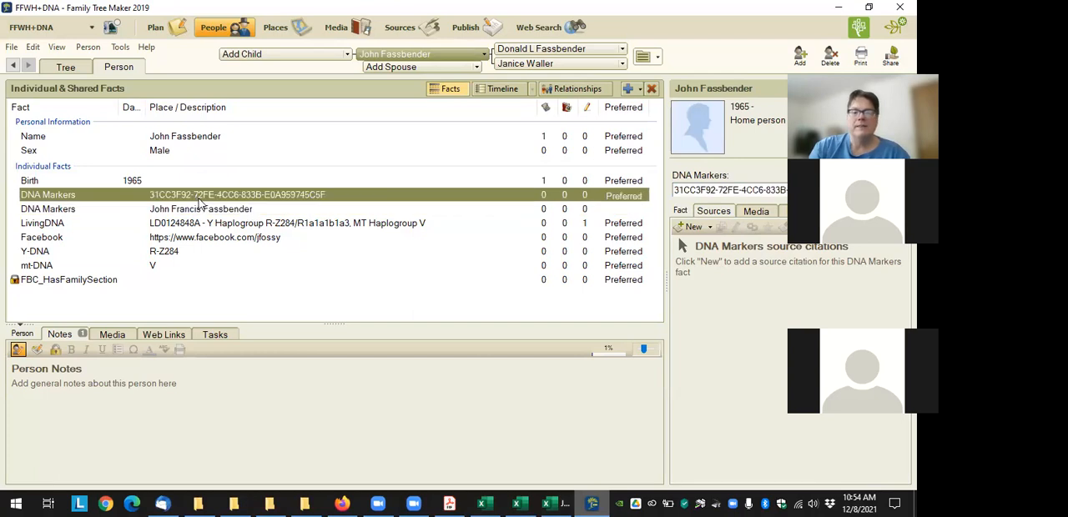
{"action": "left_click", "coordinate": [220, 212]}
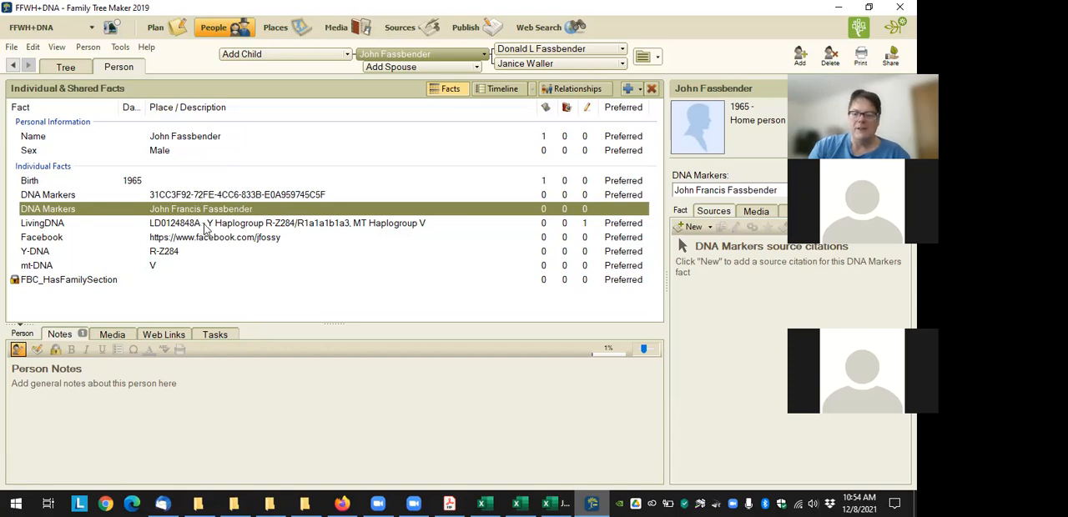
{"action": "left_click", "coordinate": [247, 194]}
{"action": "left_click", "coordinate": [235, 209]}
{"action": "left_click", "coordinate": [226, 225]}
{"action": "left_click", "coordinate": [229, 215]}
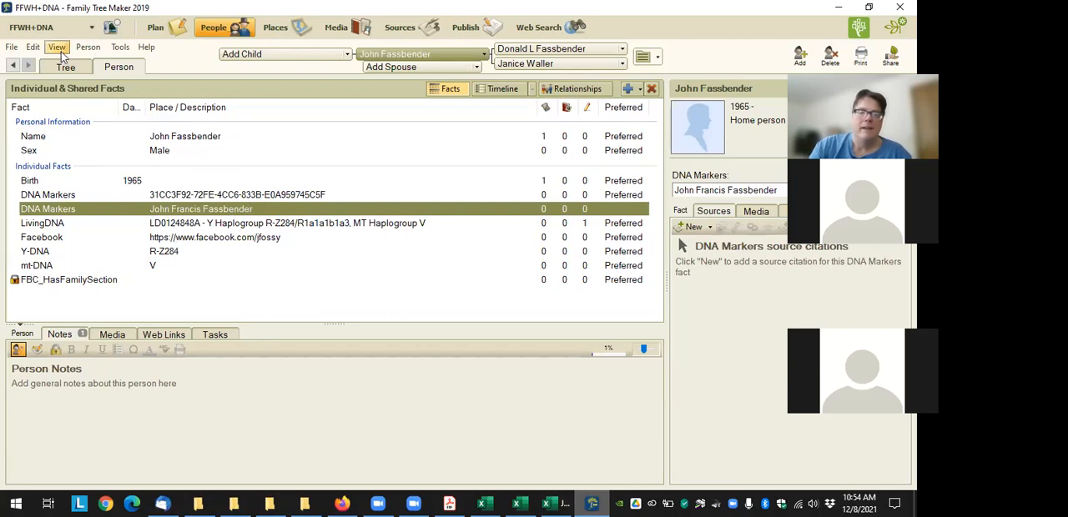
Change the DNA Markers fact type's properties to use the Date / Place / Description option
{"action": "left_click", "coordinate": [33, 47]}
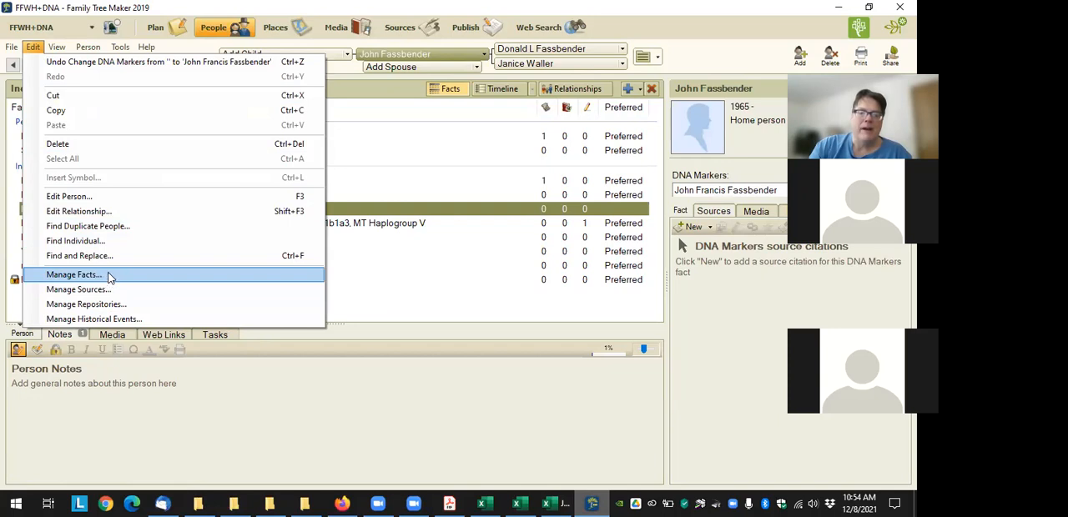
{"action": "left_click", "coordinate": [75, 275]}
{"action": "scroll", "coordinate": [405, 227], "scroll_direction": "down", "scroll_amount": 2}
{"action": "scroll", "coordinate": [404, 227], "scroll_direction": "down", "scroll_amount": 7}
{"action": "scroll", "coordinate": [398, 240], "scroll_direction": "up", "scroll_amount": 2}
{"action": "left_click", "coordinate": [381, 218]}
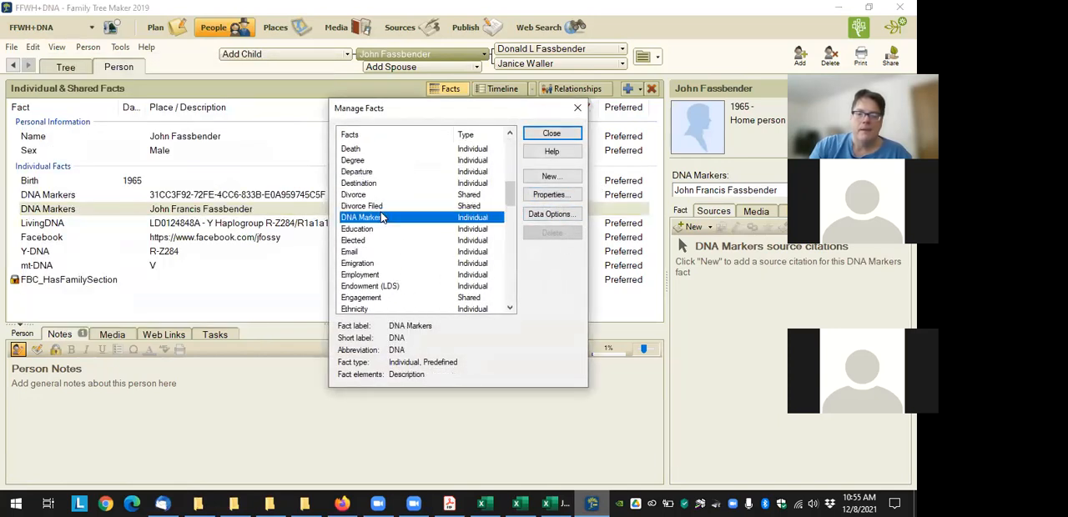
{"action": "left_click", "coordinate": [549, 195]}
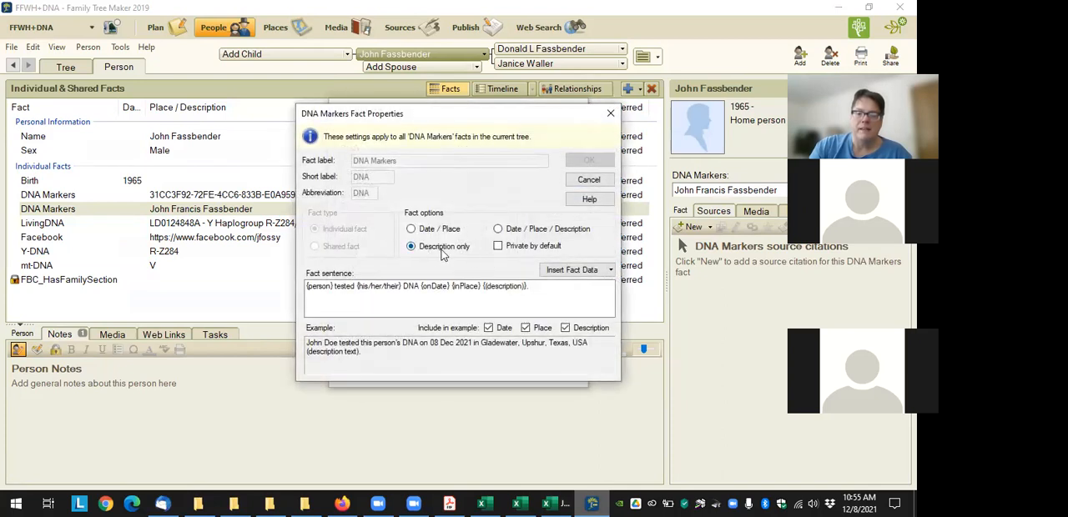
{"action": "left_click", "coordinate": [500, 230]}
{"action": "left_click", "coordinate": [588, 160]}
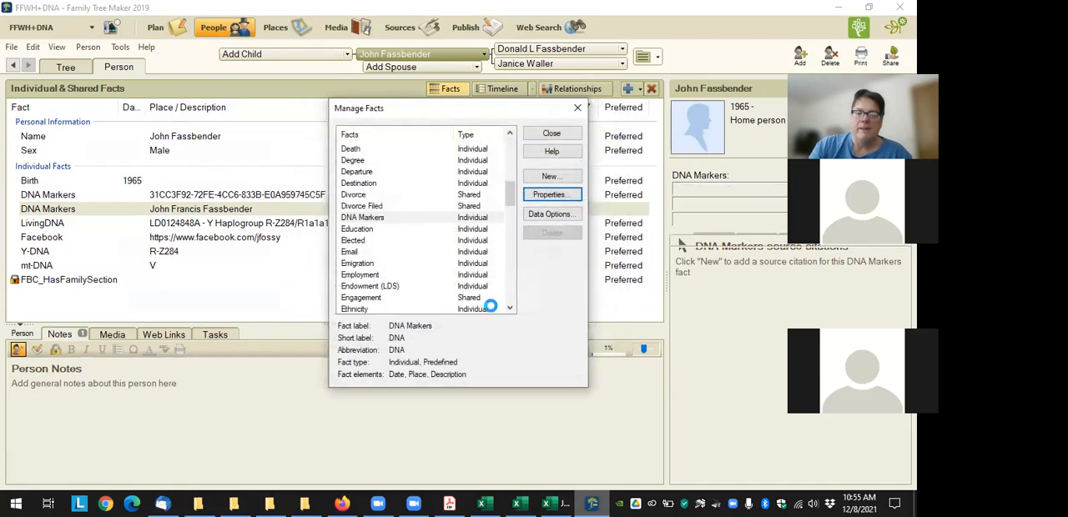
{"action": "left_click", "coordinate": [551, 133]}
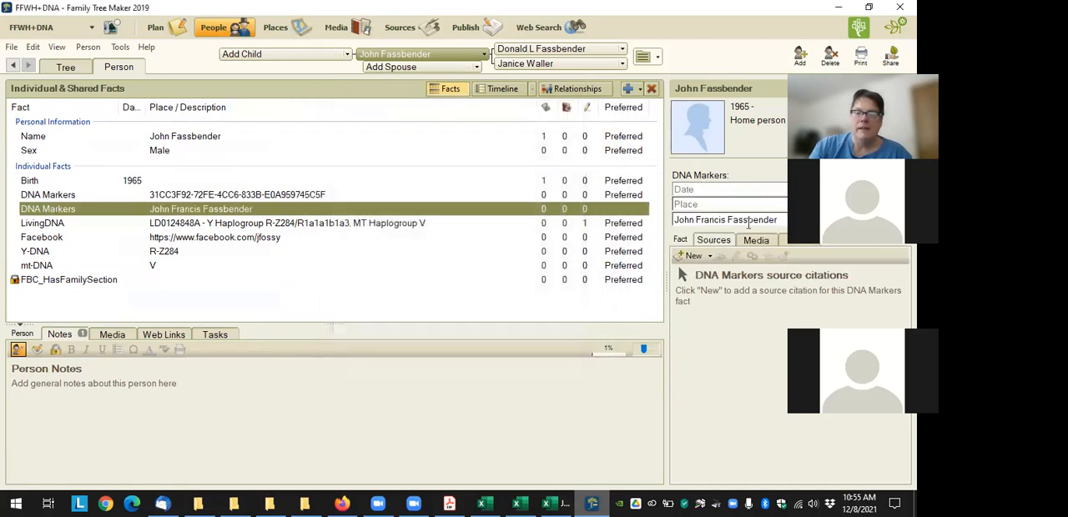
Set the place of the DNA Markers fact holding the full name to My Heritage
{"action": "left_click", "coordinate": [714, 203]}
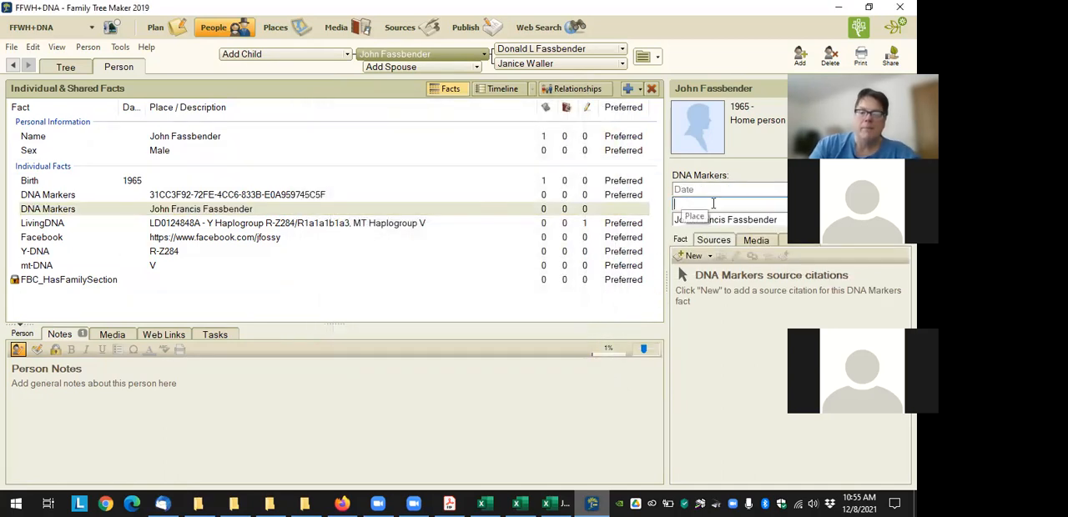
{"action": "type", "text": "My He"}
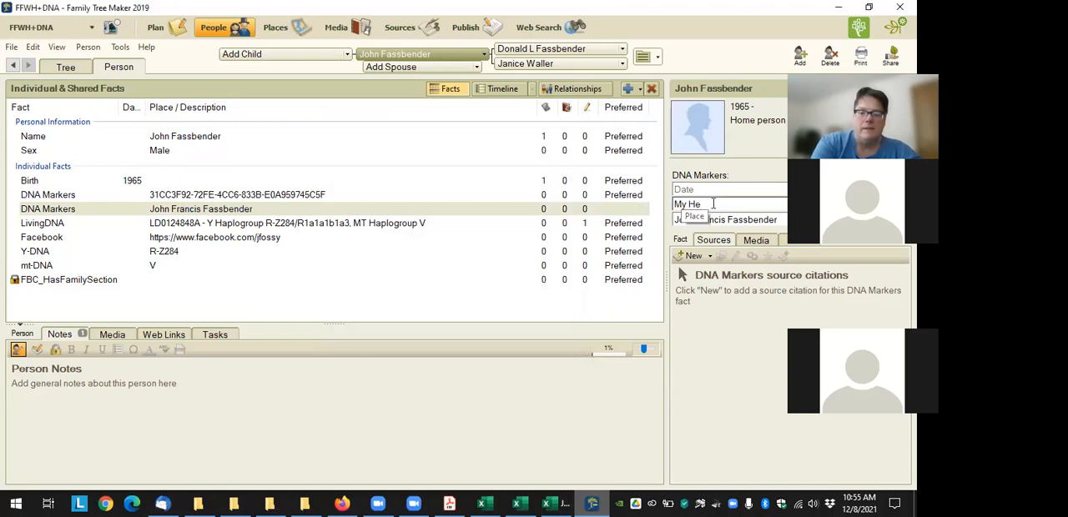
{"action": "type", "text": "ritage"}
{"action": "key", "text": "Tab"}
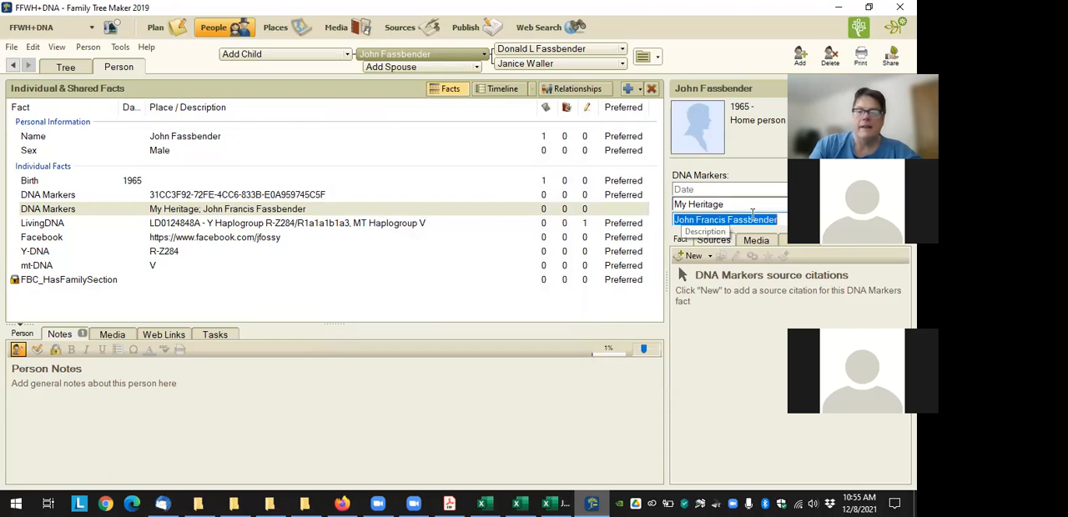
Set the place of the DNA Markers fact holding the test identifier to Ancestry
{"action": "left_click", "coordinate": [238, 194]}
{"action": "left_click", "coordinate": [734, 207]}
{"action": "type", "text": "Ancestry"}
{"action": "key", "text": "Tab"}
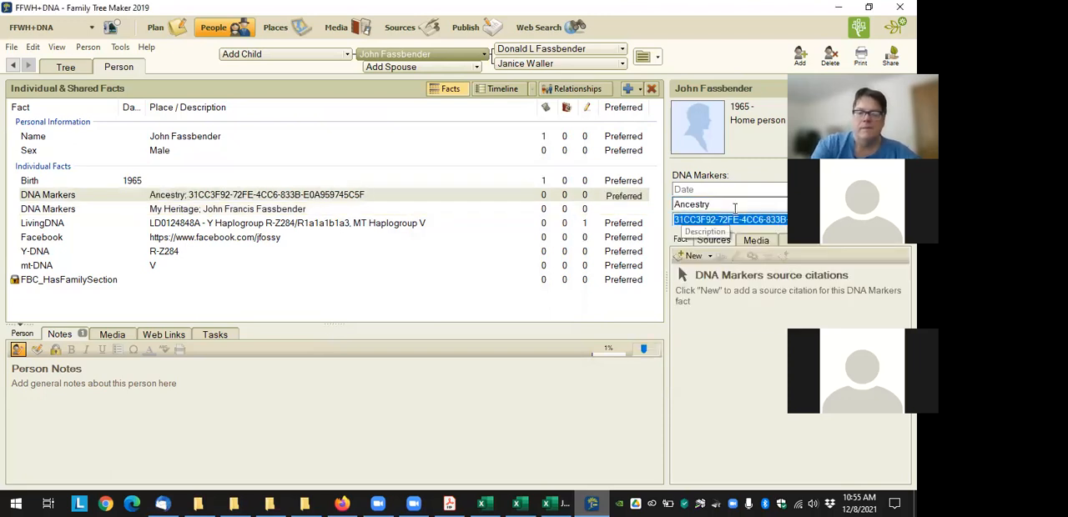
Review the Ancestry DNA Markers fact's date, place and description fields, and check the MyHeritage DNA matches page in Firefox
{"action": "left_click", "coordinate": [712, 191]}
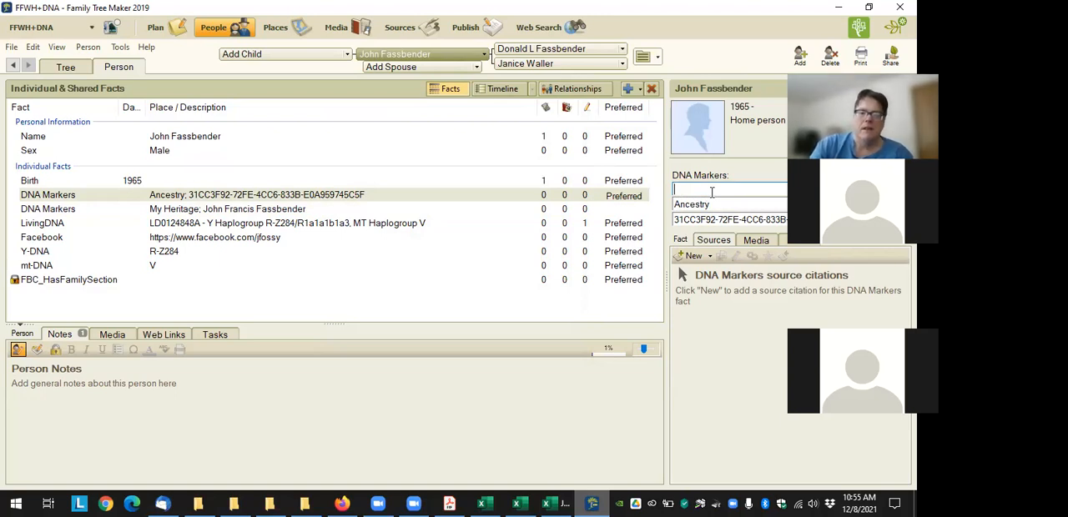
{"action": "key", "text": "Tab"}
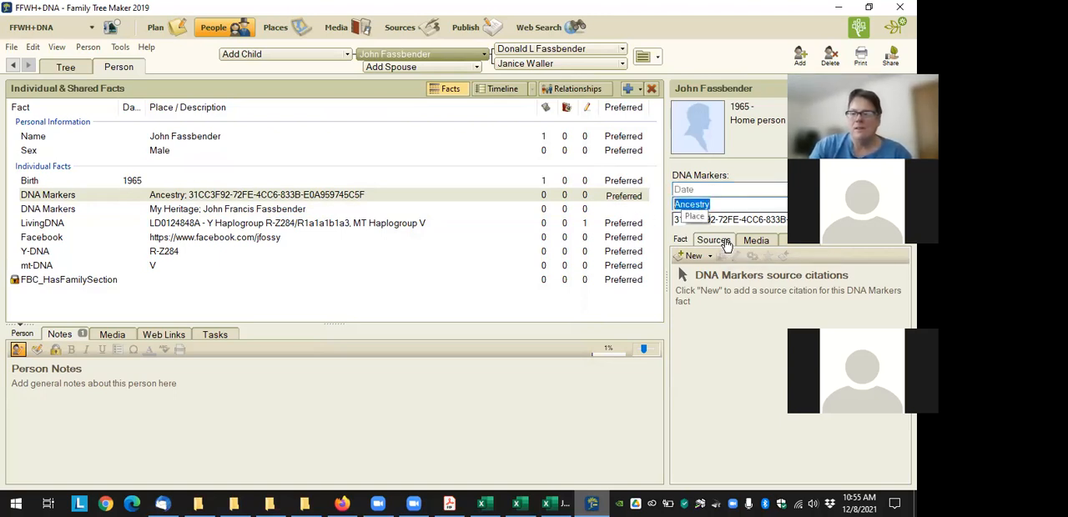
{"action": "left_click", "coordinate": [742, 219]}
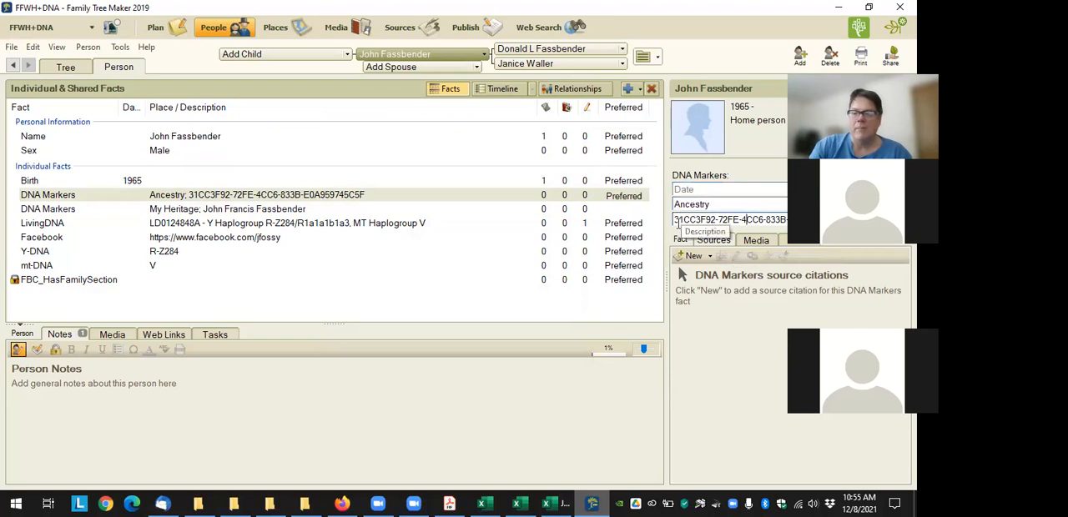
{"action": "left_click_drag", "start_coordinate": [703, 225], "coordinate": [778, 226]}
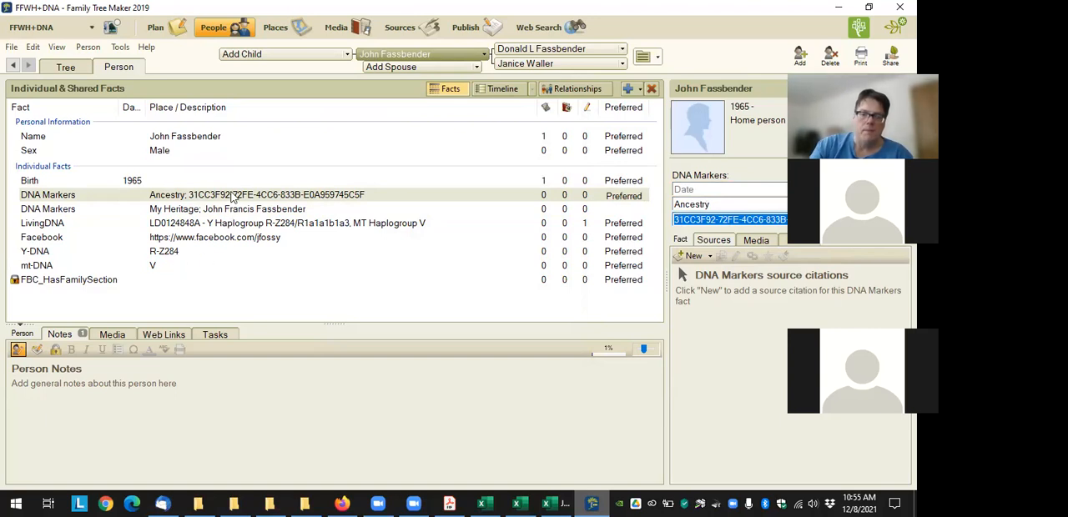
{"action": "left_click", "coordinate": [354, 501]}
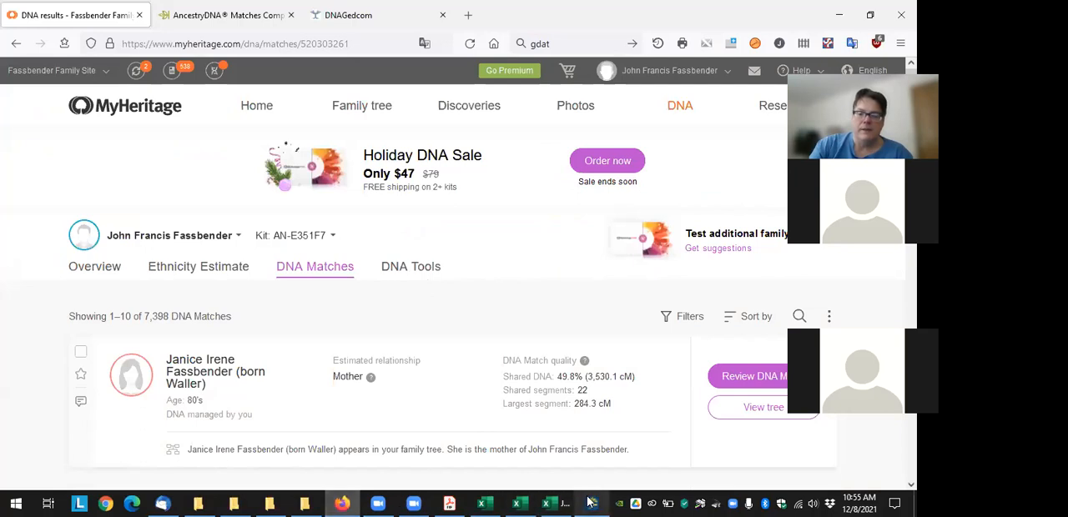
{"action": "left_click", "coordinate": [590, 503]}
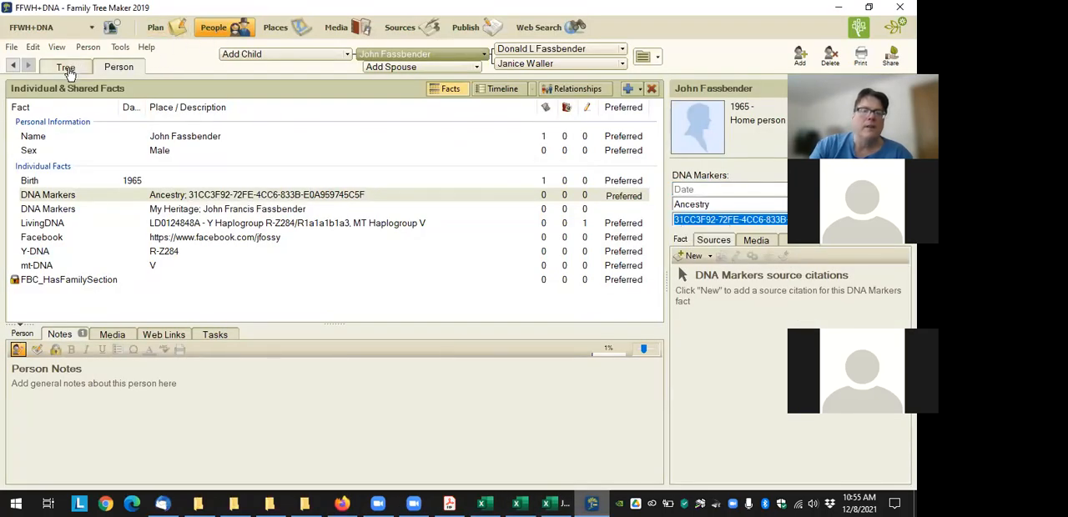
Select the home person's mother in the tree and export the tree to Charting Companion with the plugin
{"action": "left_click", "coordinate": [121, 47]}
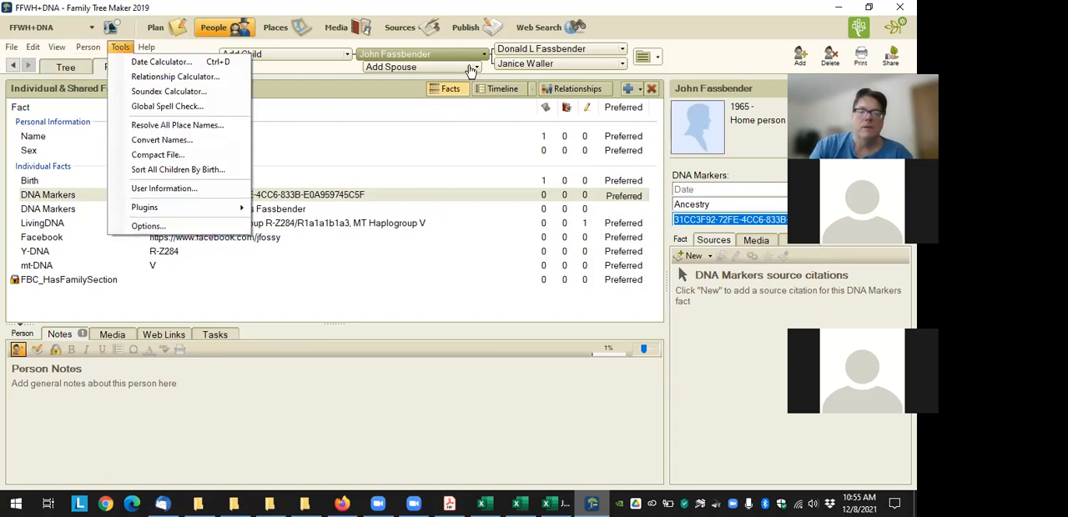
{"action": "left_click", "coordinate": [524, 63]}
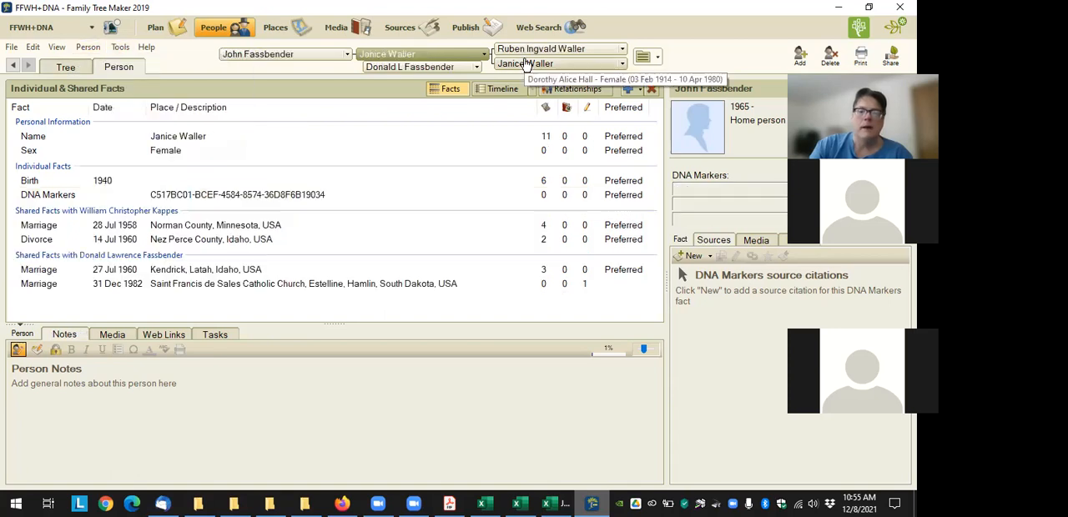
{"action": "left_click", "coordinate": [120, 47]}
{"action": "mouse_move", "coordinate": [177, 209]}
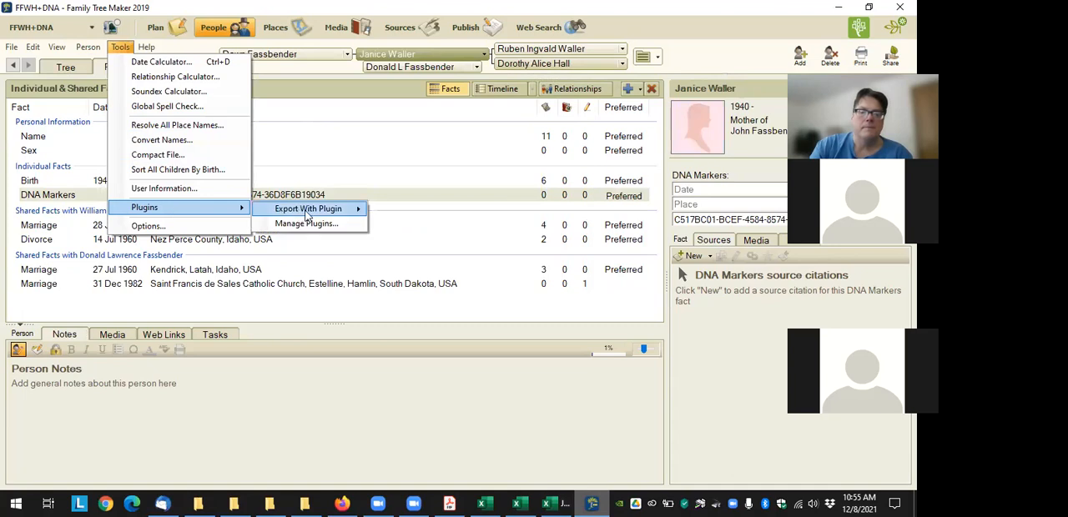
{"action": "mouse_move", "coordinate": [307, 210]}
{"action": "left_click", "coordinate": [455, 226]}
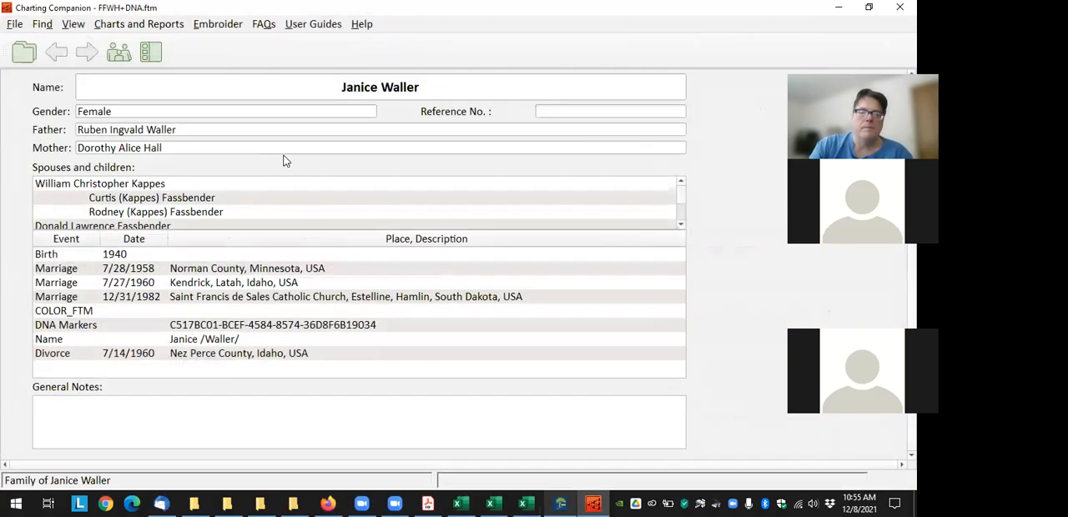
Choose the DNA Matrix chart for the mother and show its DNA Matrix options
{"action": "left_click", "coordinate": [151, 51]}
{"action": "left_click", "coordinate": [609, 388]}
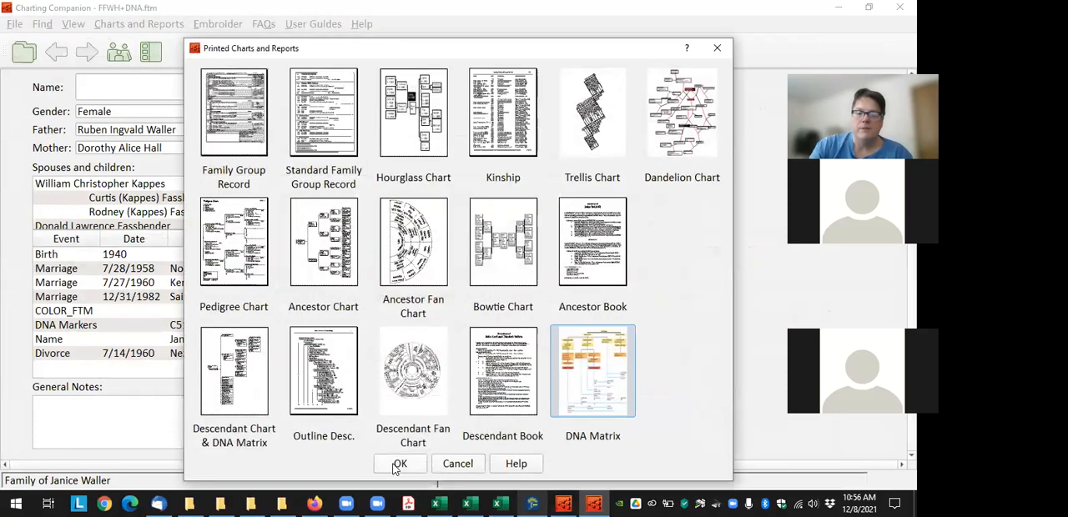
{"action": "left_click", "coordinate": [398, 465]}
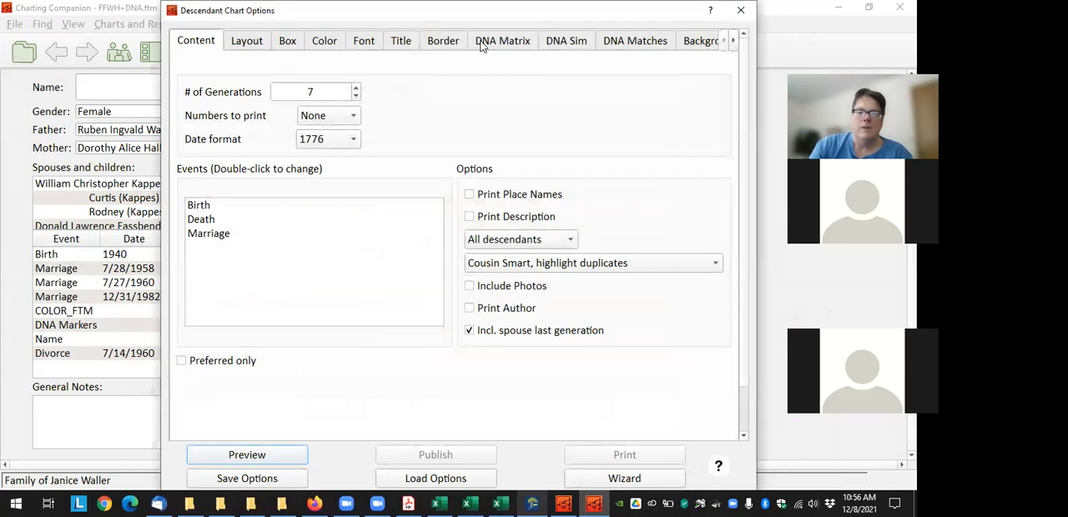
{"action": "left_click", "coordinate": [481, 45]}
Start adding match files to the DNA Matrix and browse to the My Heritage folder in Documents
{"action": "left_click", "coordinate": [288, 247]}
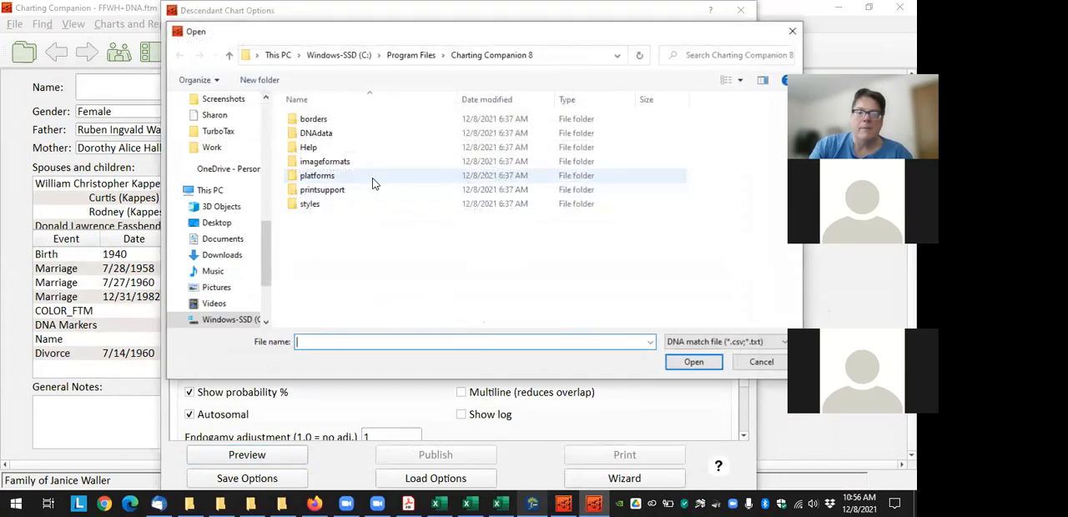
{"action": "scroll", "coordinate": [212, 174], "scroll_direction": "up", "scroll_amount": 5}
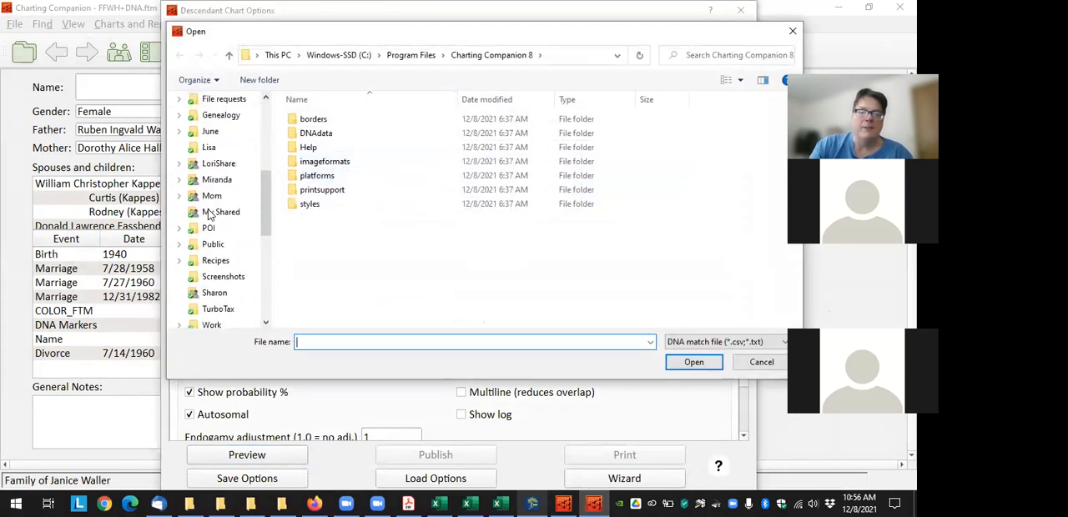
{"action": "left_click", "coordinate": [231, 166]}
{"action": "scroll", "coordinate": [218, 171], "scroll_direction": "up", "scroll_amount": 10}
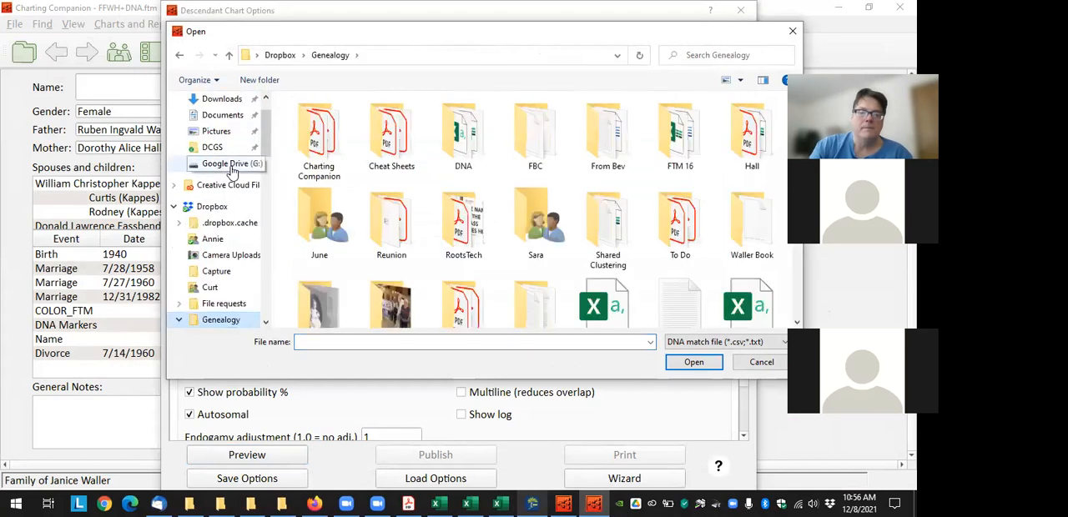
{"action": "left_click", "coordinate": [221, 159]}
{"action": "scroll", "coordinate": [337, 269], "scroll_direction": "down", "scroll_amount": 5}
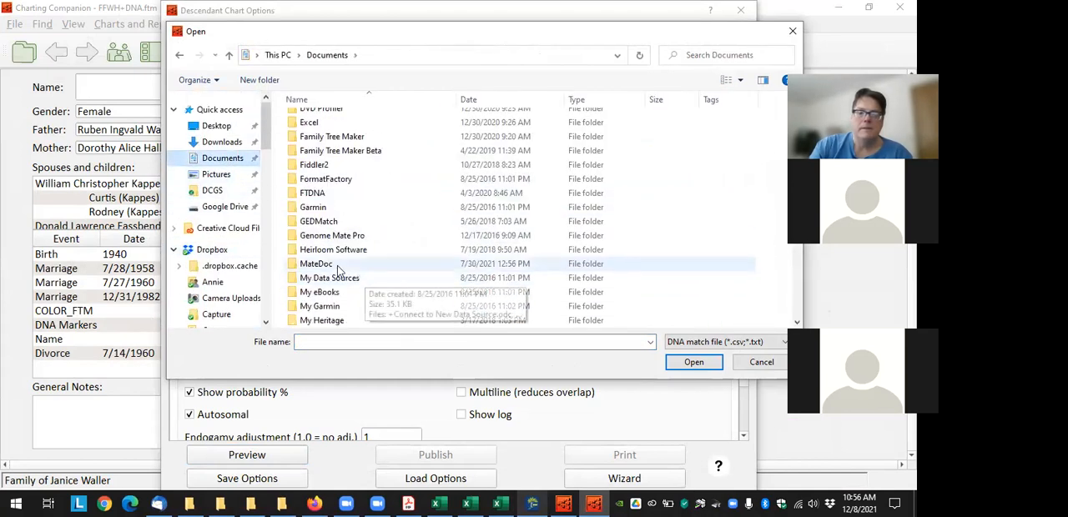
{"action": "double_click", "coordinate": [322, 321]}
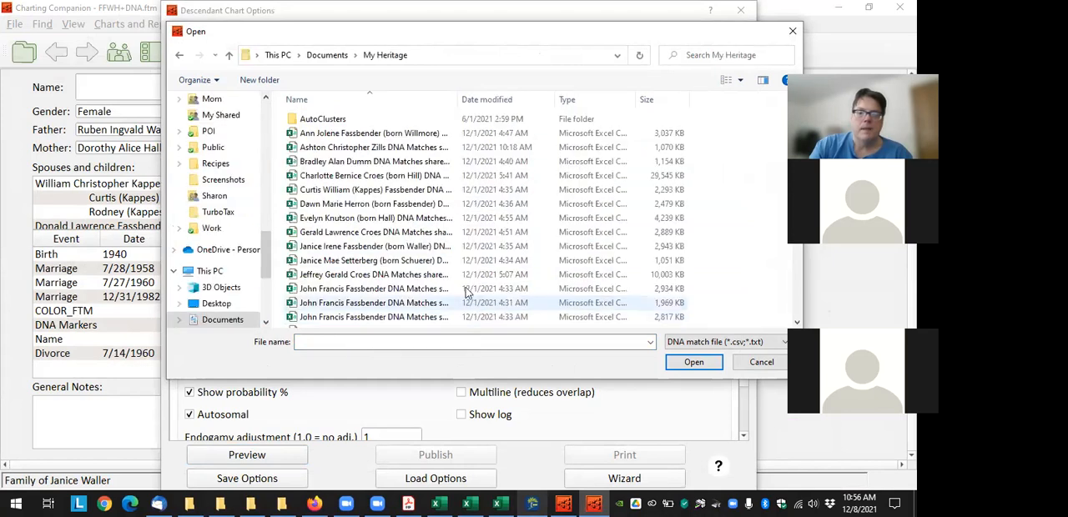
Add all the DNA Matches shared segments CSV files in the My Heritage folder to the match file list
{"action": "left_click", "coordinate": [375, 132]}
{"action": "scroll", "coordinate": [392, 284], "scroll_direction": "down", "scroll_amount": 4}
{"action": "scroll", "coordinate": [392, 283], "scroll_direction": "up", "scroll_amount": 2}
{"action": "scroll", "coordinate": [388, 286], "scroll_direction": "down", "scroll_amount": 2}
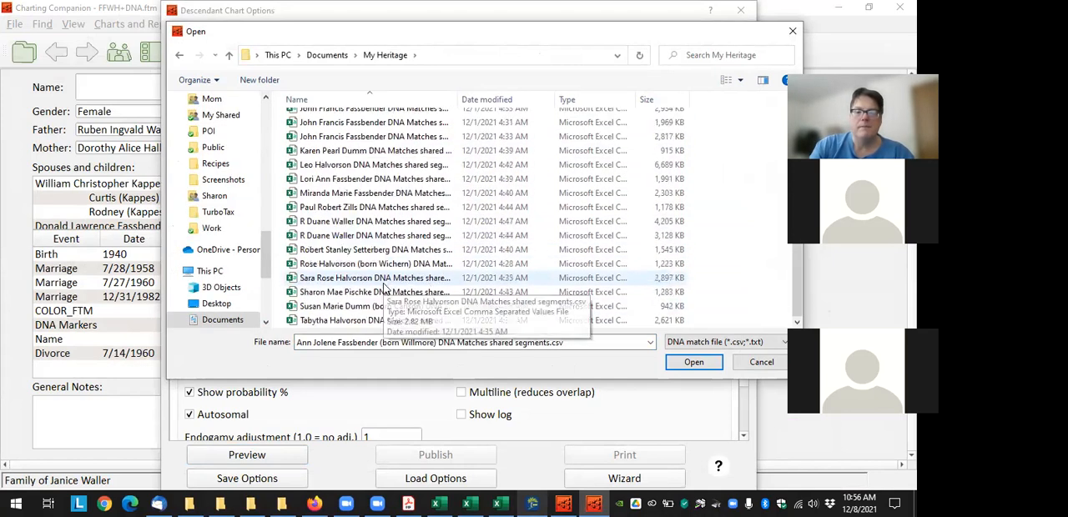
{"action": "left_click", "coordinate": [358, 320], "text": "shift"}
{"action": "left_click", "coordinate": [680, 367]}
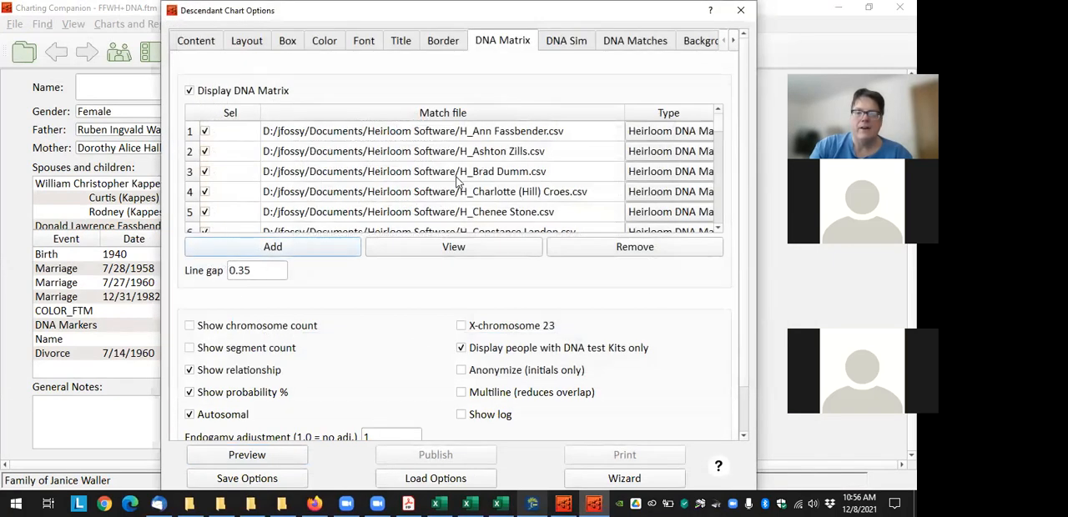
Preview the mother's descendant chart and move her second husband's family away from the first to separate the match labels
{"action": "scroll", "coordinate": [457, 182], "scroll_direction": "down", "scroll_amount": 20}
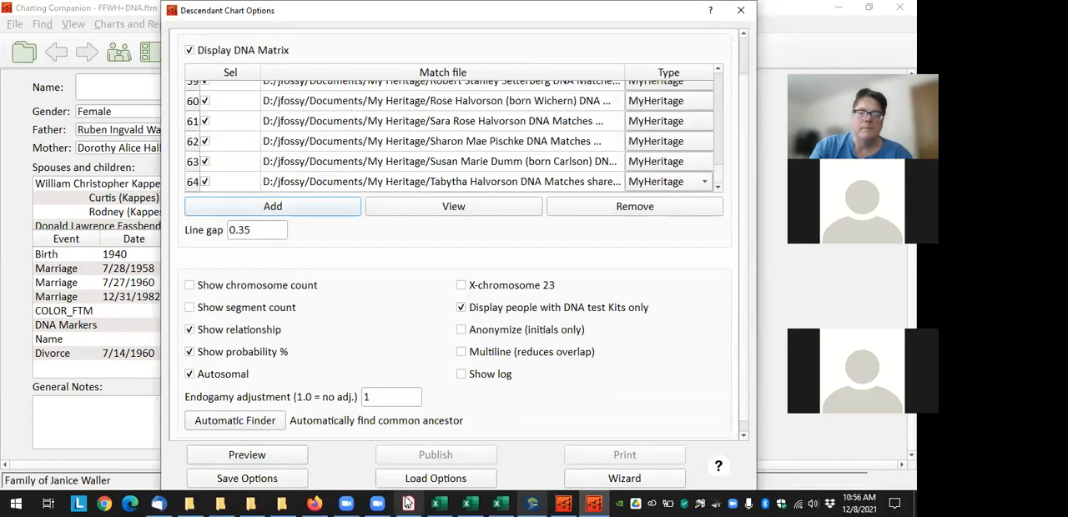
{"action": "left_click", "coordinate": [263, 458]}
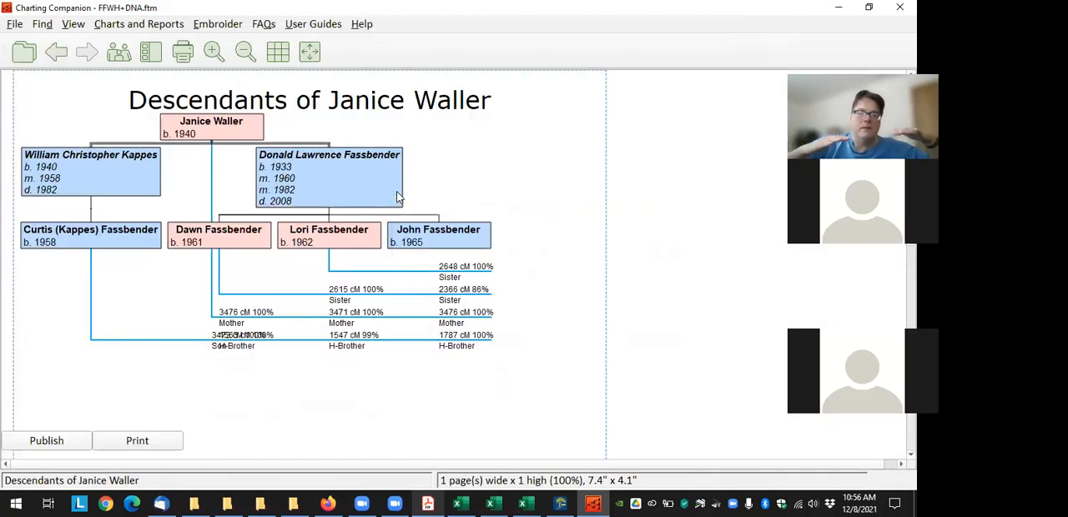
{"action": "left_click_drag", "start_coordinate": [379, 194], "coordinate": [442, 195]}
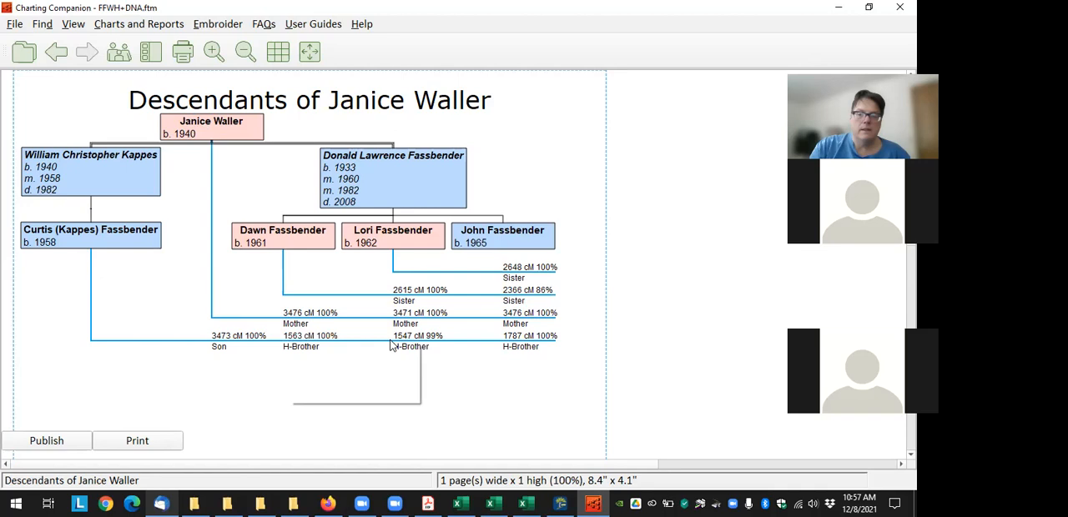
{"action": "mouse_move", "coordinate": [524, 338]}
{"action": "mouse_move", "coordinate": [524, 315]}
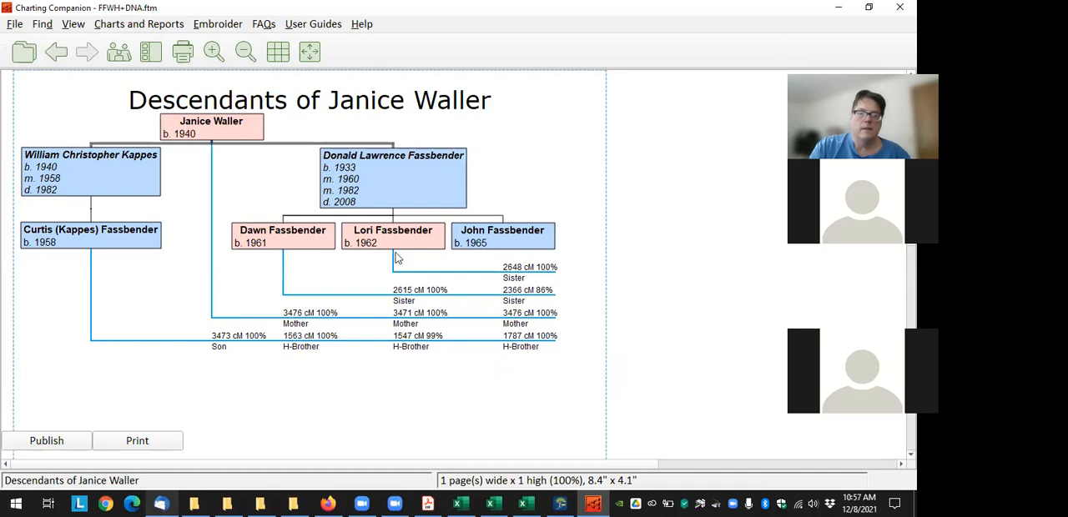
Turn on Multiline (reduces overlap), preview the chart again and move the second husband's family clear of the overlapping labels
{"action": "left_click", "coordinate": [138, 24]}
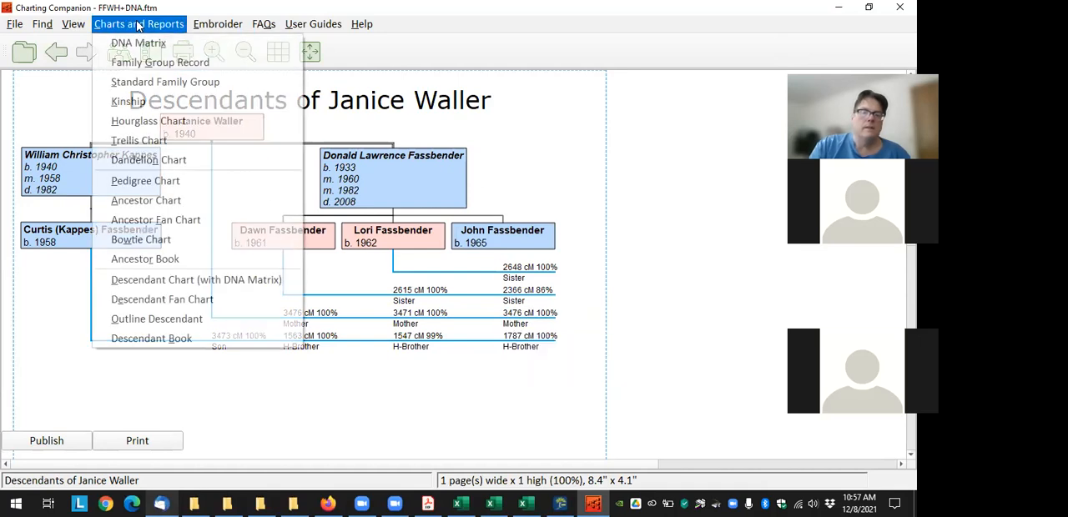
{"action": "left_click", "coordinate": [214, 279]}
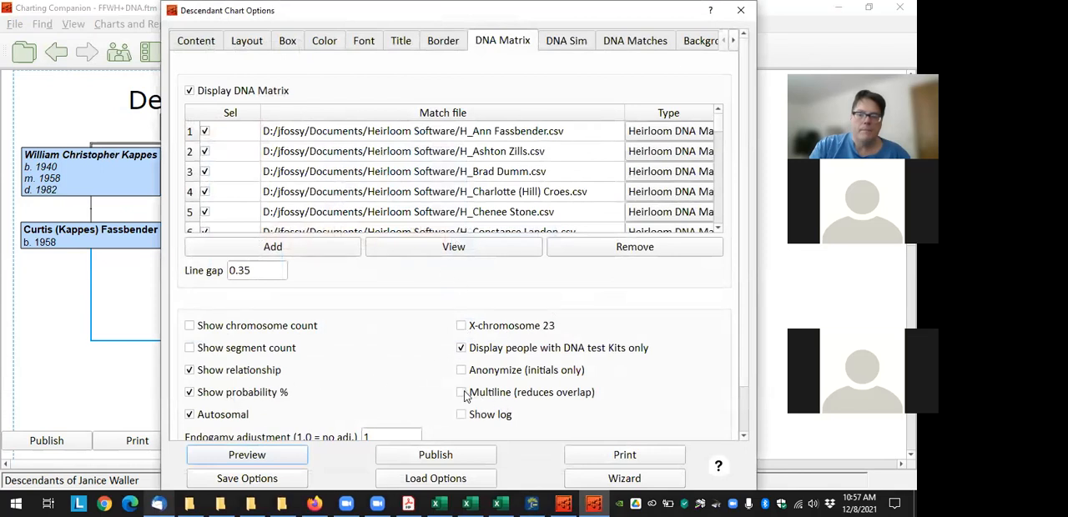
{"action": "left_click", "coordinate": [262, 456]}
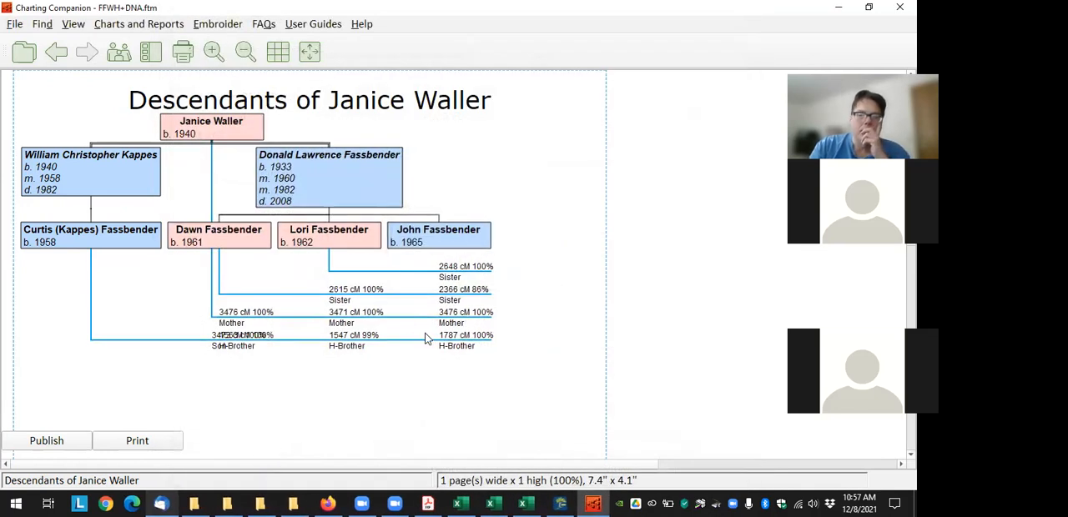
{"action": "left_click_drag", "start_coordinate": [348, 172], "coordinate": [411, 170]}
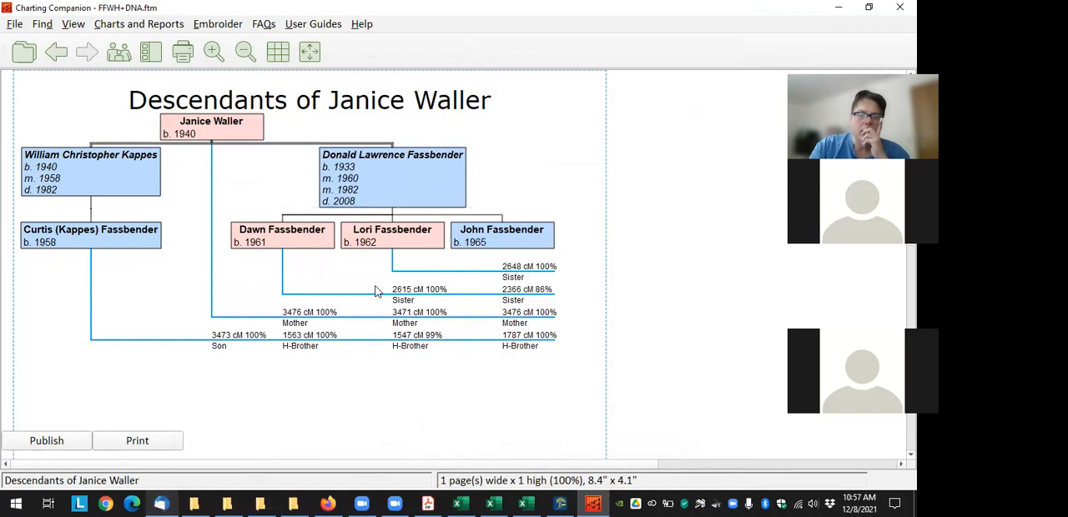
Examine which match file supplies the mother's match with her younger son in the DNA Matrix
{"action": "mouse_move", "coordinate": [512, 315]}
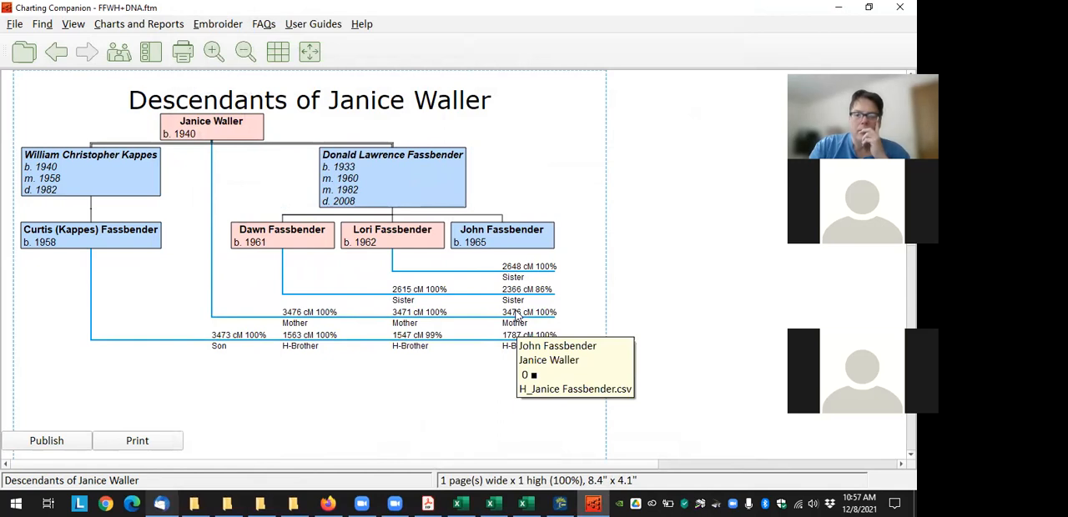
{"action": "left_click", "coordinate": [116, 25]}
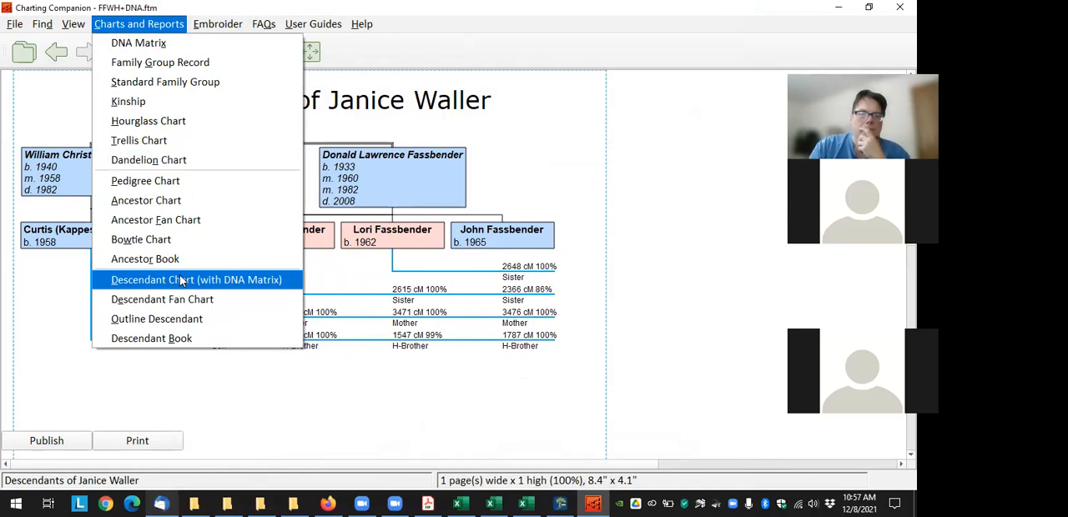
{"action": "left_click", "coordinate": [564, 367]}
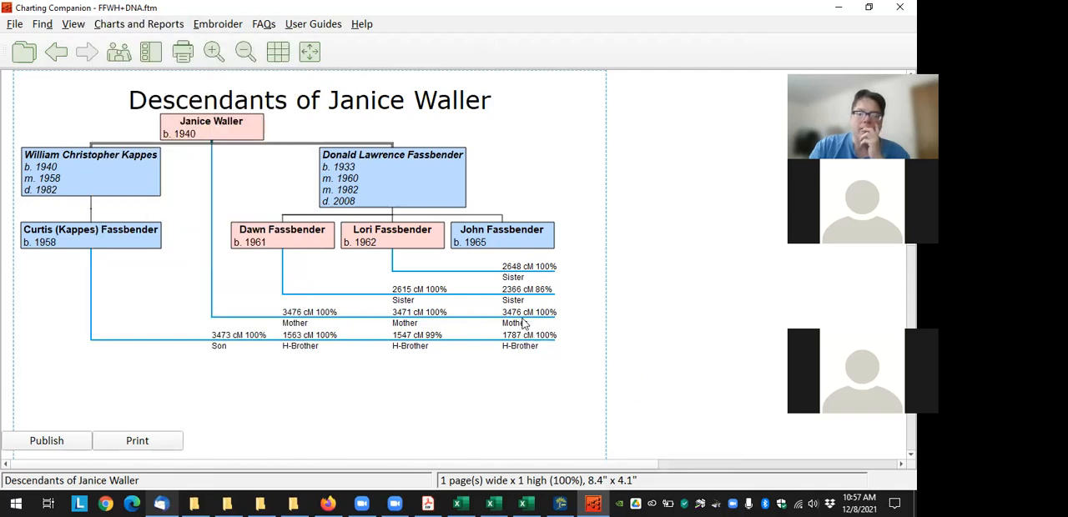
{"action": "left_click", "coordinate": [134, 26]}
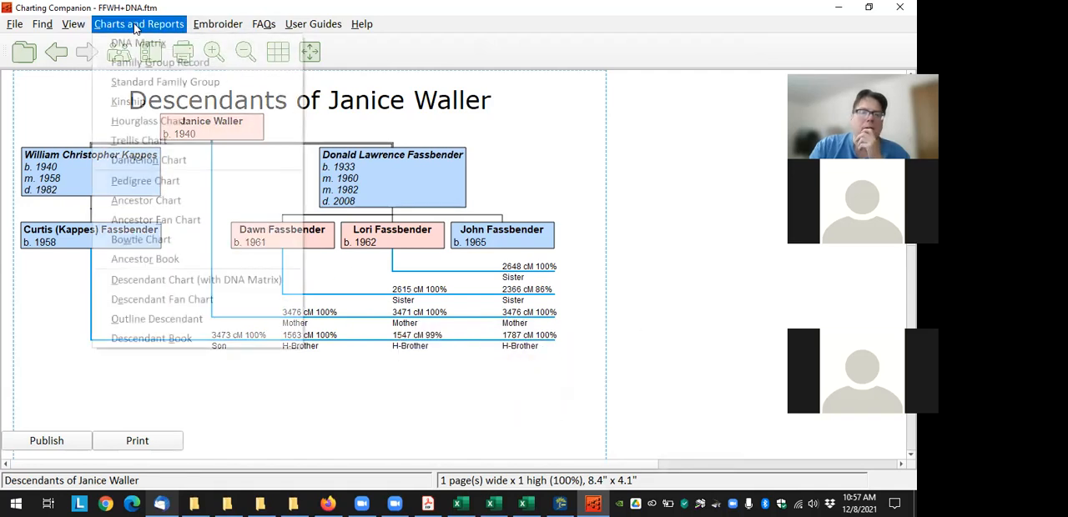
{"action": "left_click", "coordinate": [647, 362]}
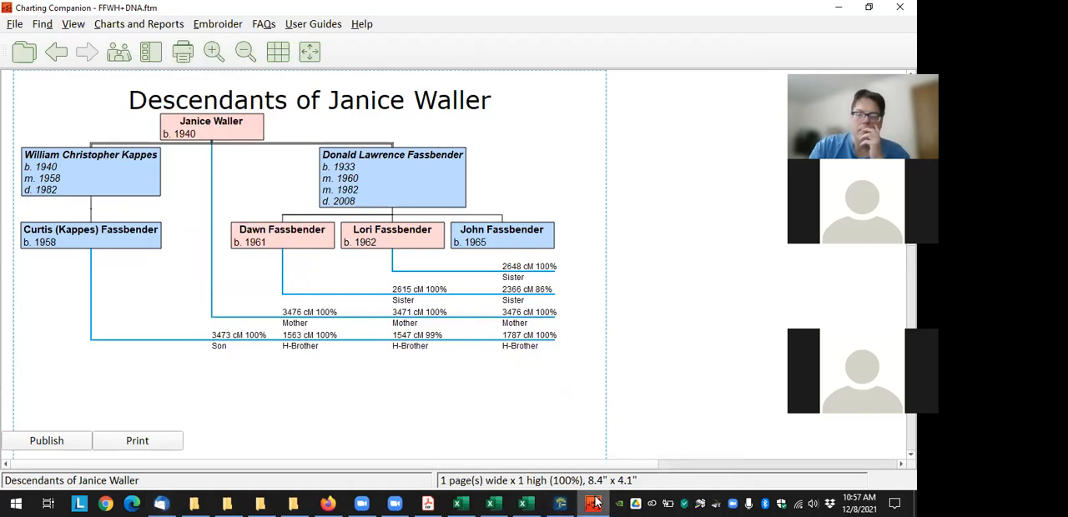
Close Charting Companion, return to Family Tree Maker and add another DNA Markers fact to the mother
{"action": "left_click", "coordinate": [898, 7]}
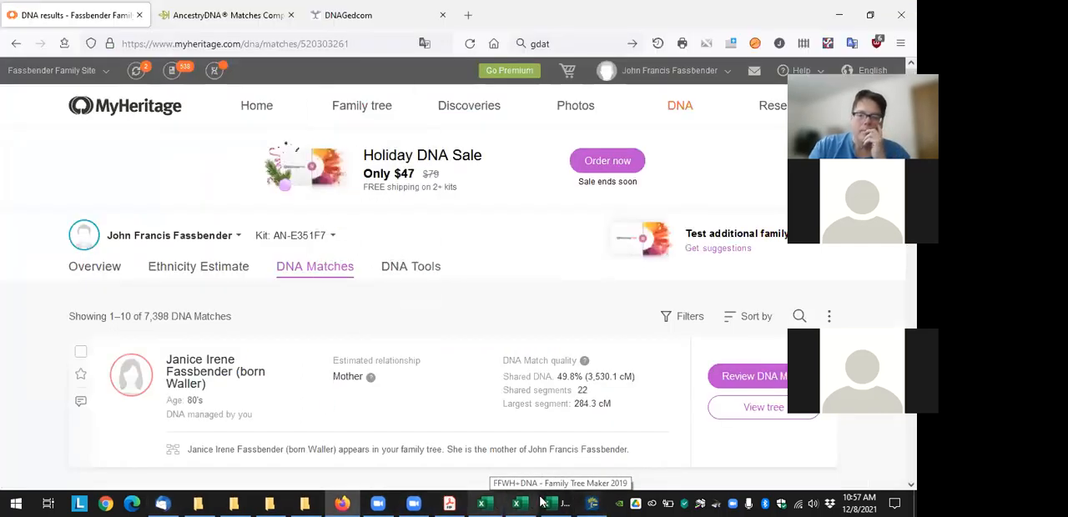
{"action": "left_click", "coordinate": [592, 503]}
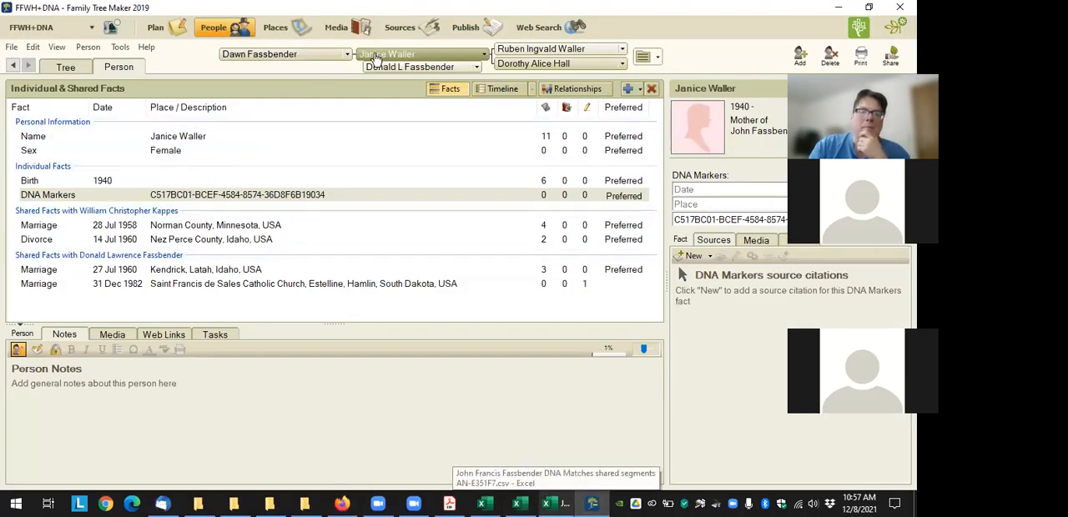
{"action": "left_click", "coordinate": [628, 89]}
{"action": "type", "text": "dna"}
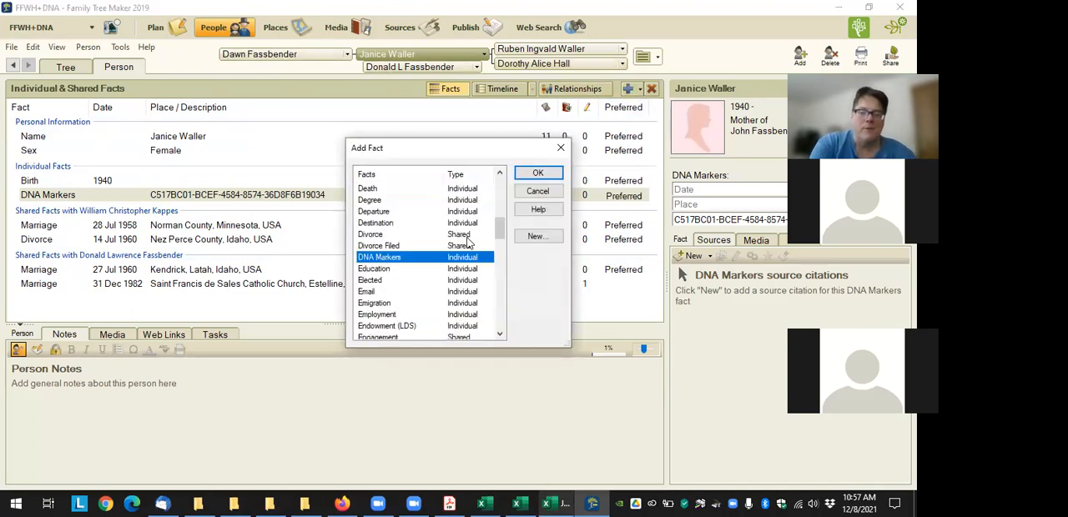
{"action": "key", "text": "Return"}
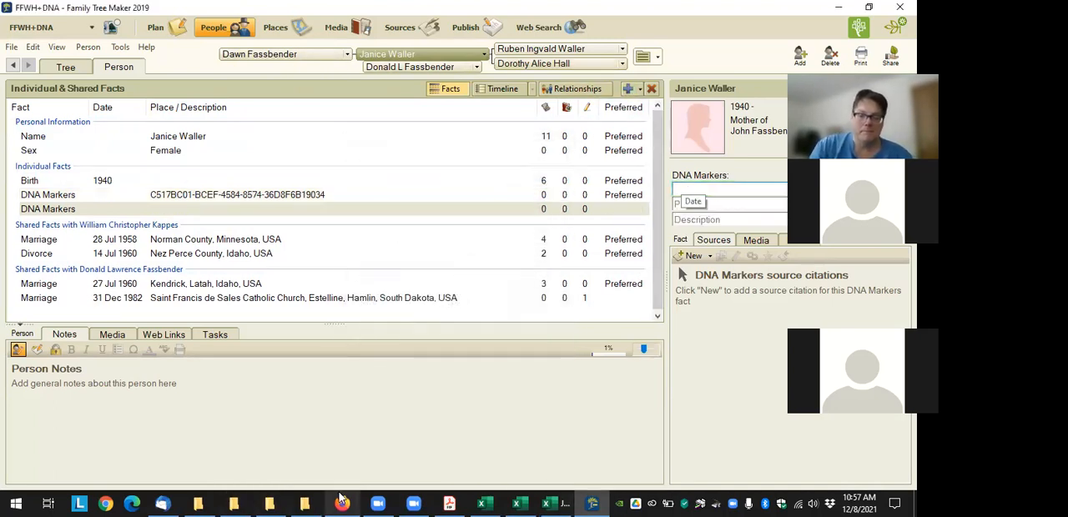
Copy the mother's match name from the MyHeritage shared segments CSV in Excel into the new DNA Markers fact's description
{"action": "left_click", "coordinate": [483, 503]}
{"action": "left_click", "coordinate": [517, 503]}
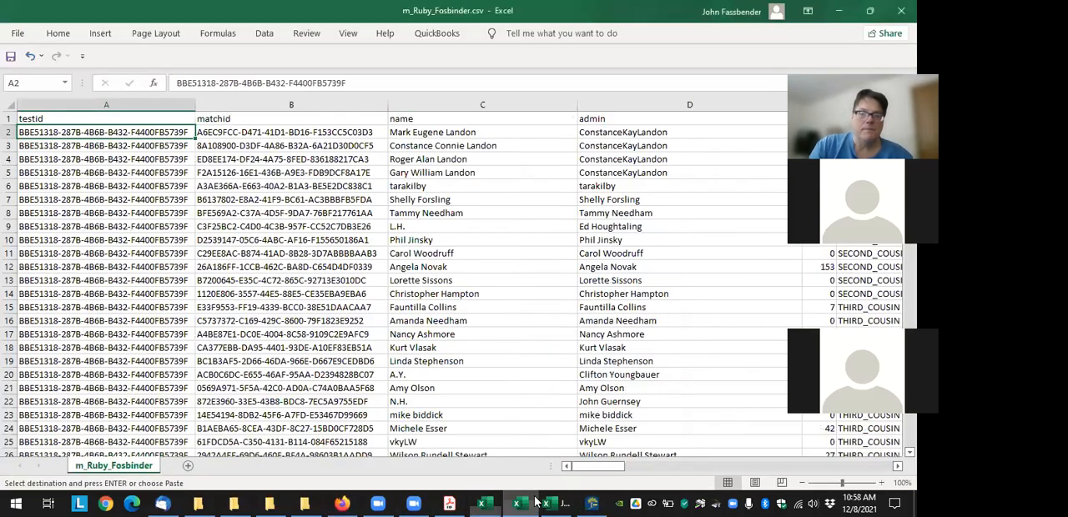
{"action": "left_click", "coordinate": [566, 501]}
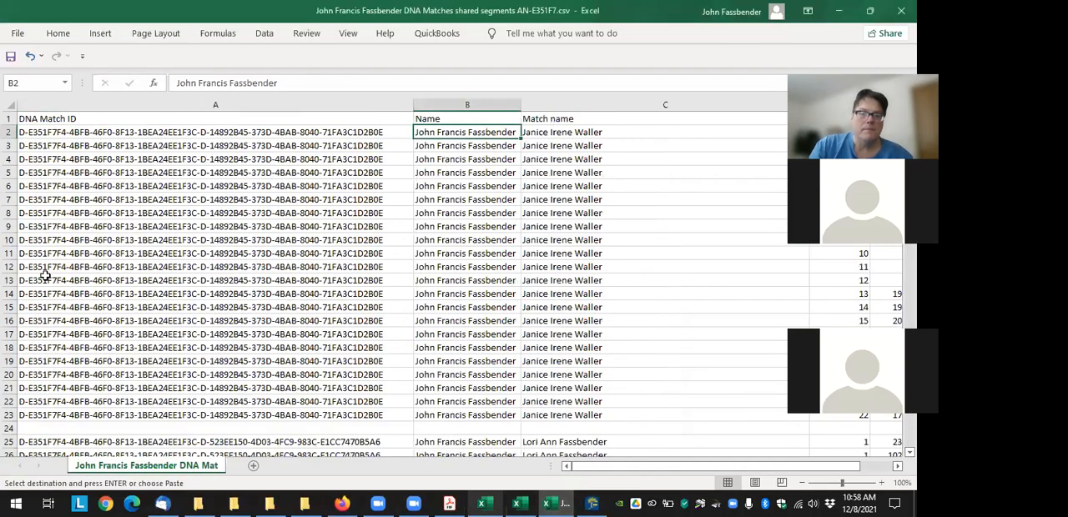
{"action": "left_click", "coordinate": [574, 133]}
{"action": "key", "text": "ctrl+c"}
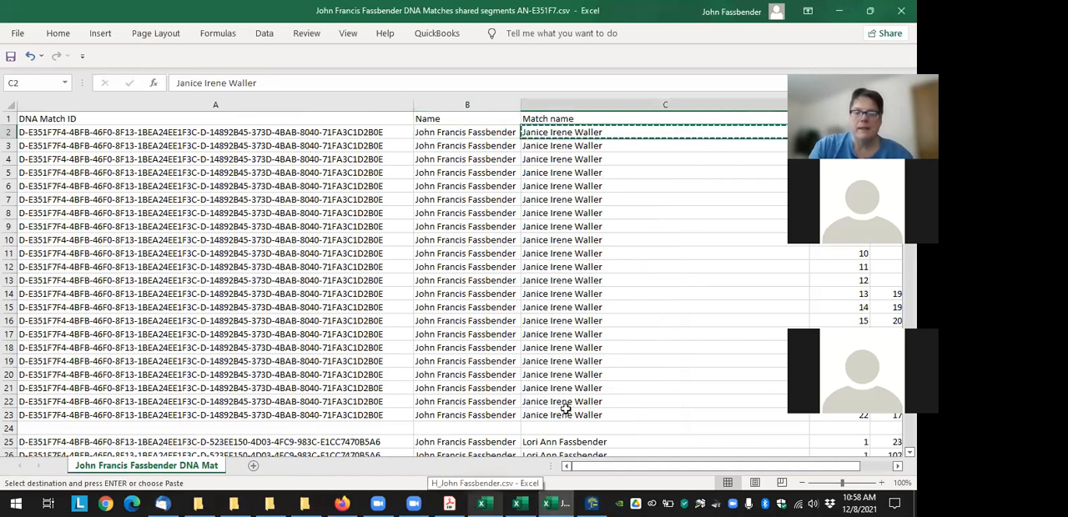
{"action": "left_click", "coordinate": [591, 503]}
{"action": "left_click", "coordinate": [725, 220]}
{"action": "key", "text": "ctrl+v"}
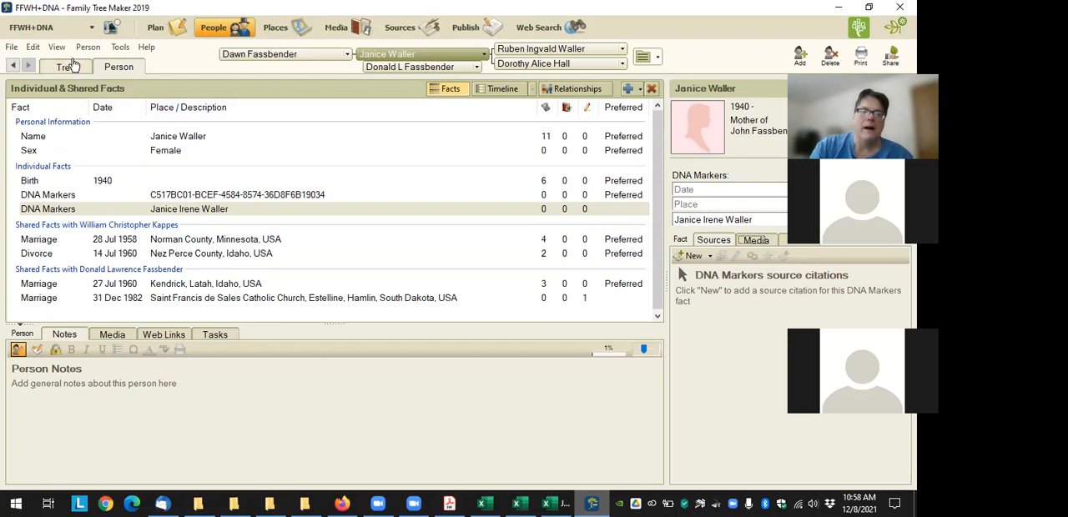
Export the mother's family from Family Tree Maker to the Charting Companion 8 plugin
{"action": "left_click", "coordinate": [120, 47]}
{"action": "mouse_move", "coordinate": [175, 208]}
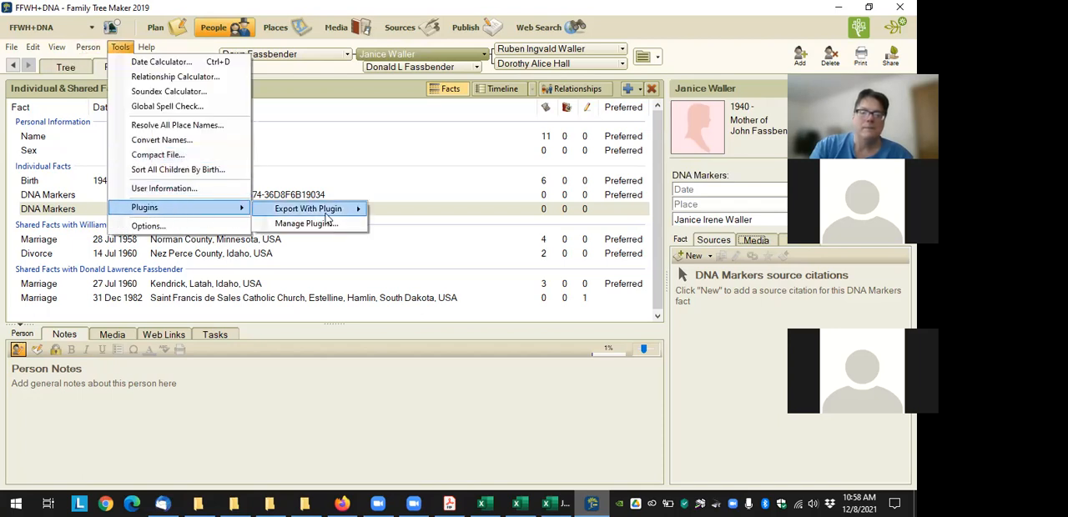
{"action": "mouse_move", "coordinate": [317, 209]}
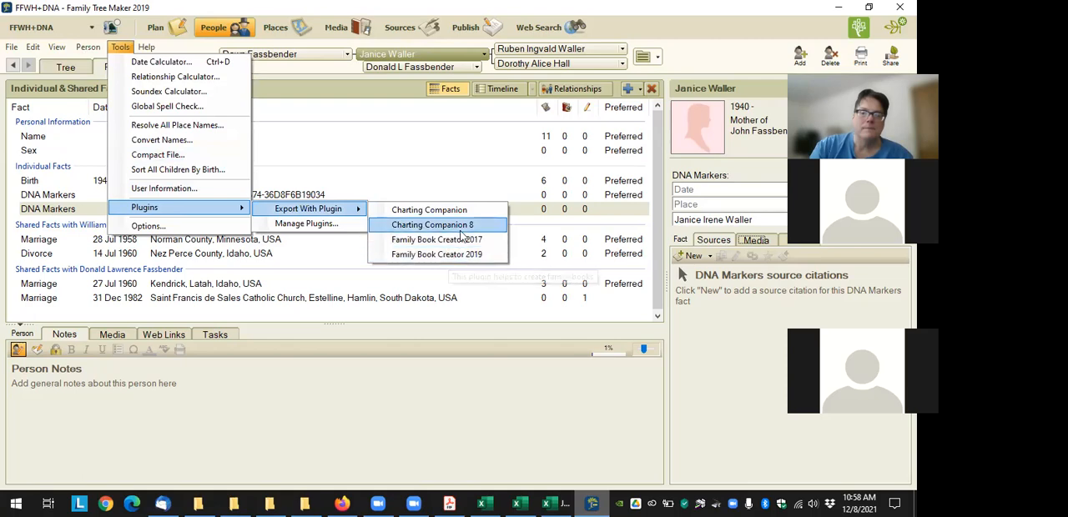
{"action": "left_click", "coordinate": [459, 229]}
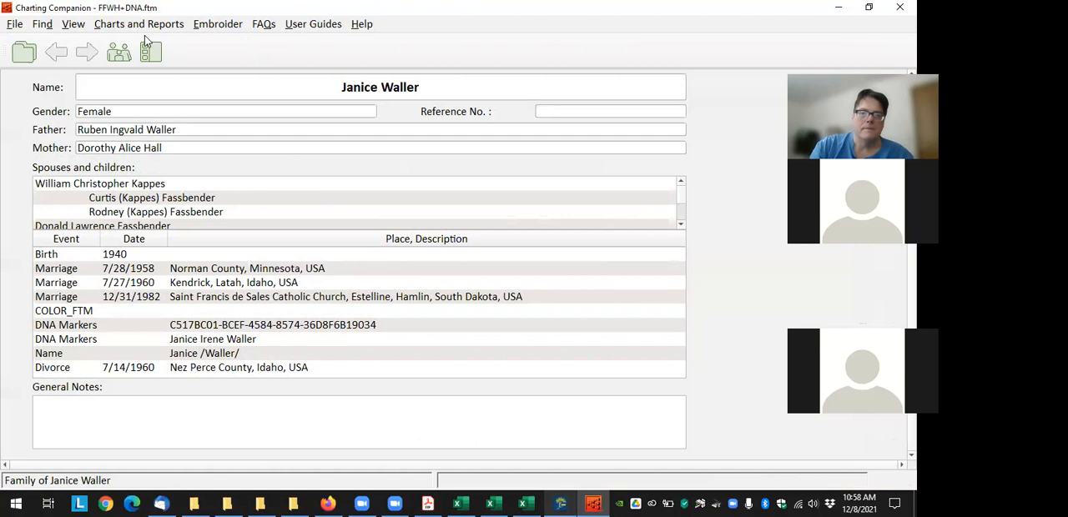
Preview the mother's DNA Matrix chart with Multiline (reduces overlap) off and move the second husband's family away from the overlapping labels
{"action": "left_click", "coordinate": [148, 50]}
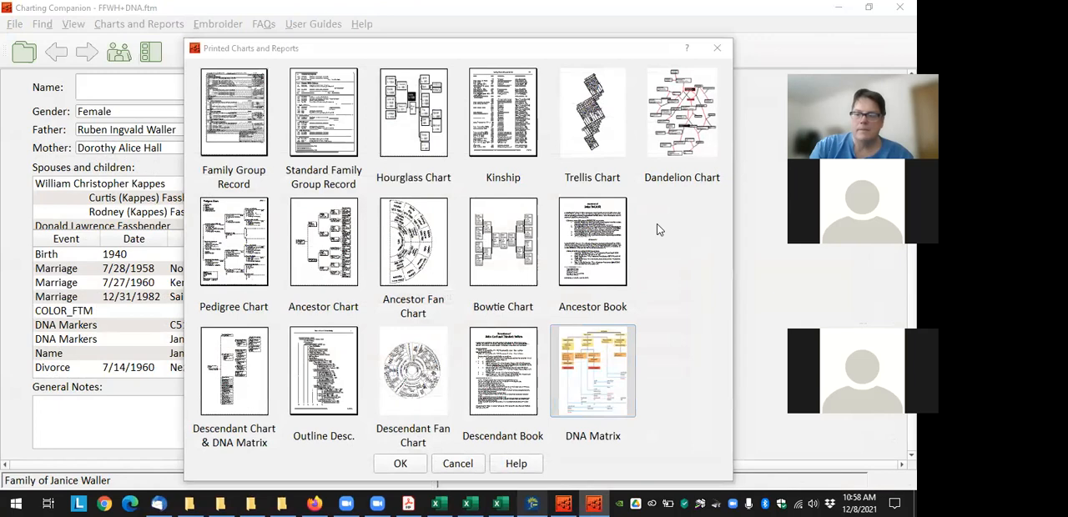
{"action": "left_click", "coordinate": [604, 378]}
{"action": "left_click", "coordinate": [401, 465]}
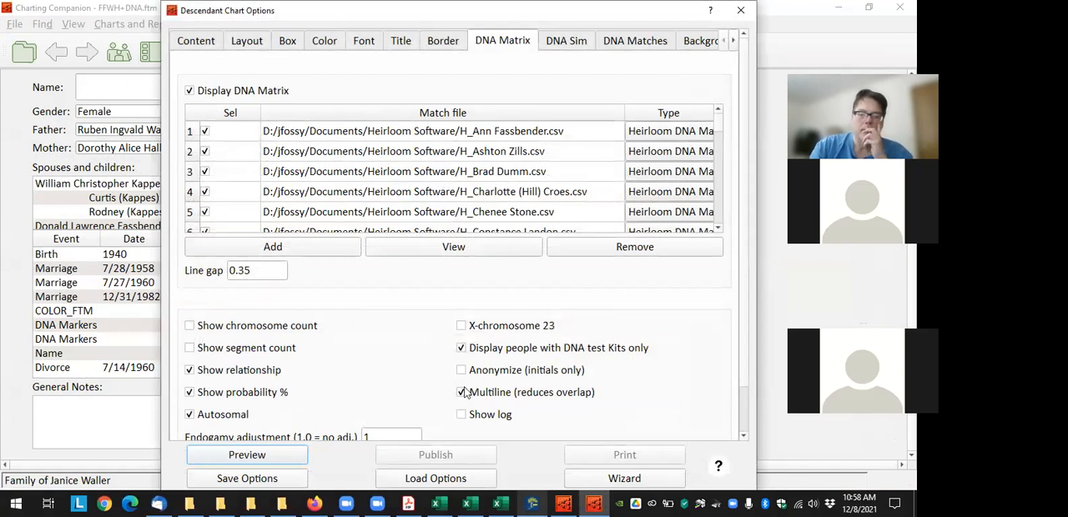
{"action": "left_click", "coordinate": [289, 455]}
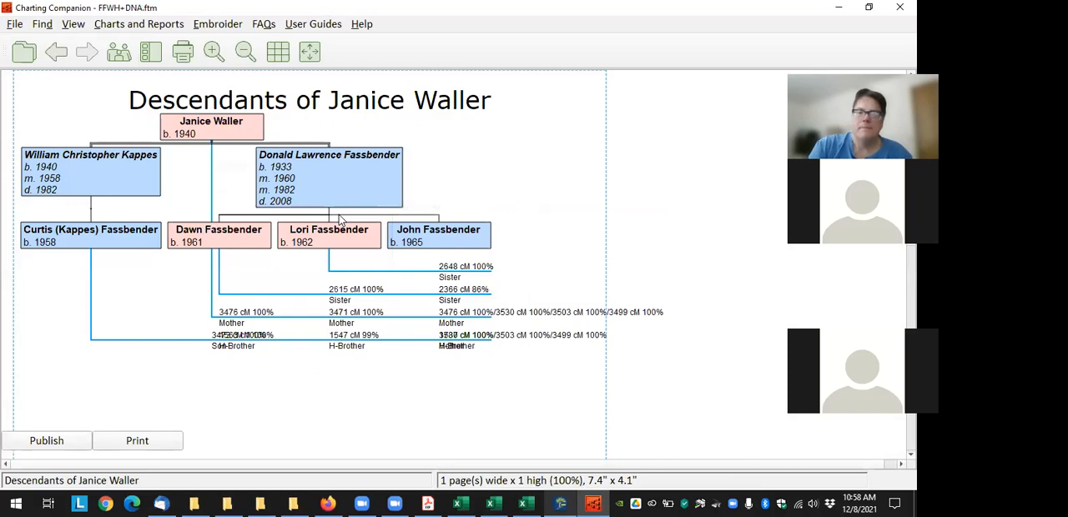
{"action": "left_click_drag", "start_coordinate": [331, 160], "coordinate": [385, 153]}
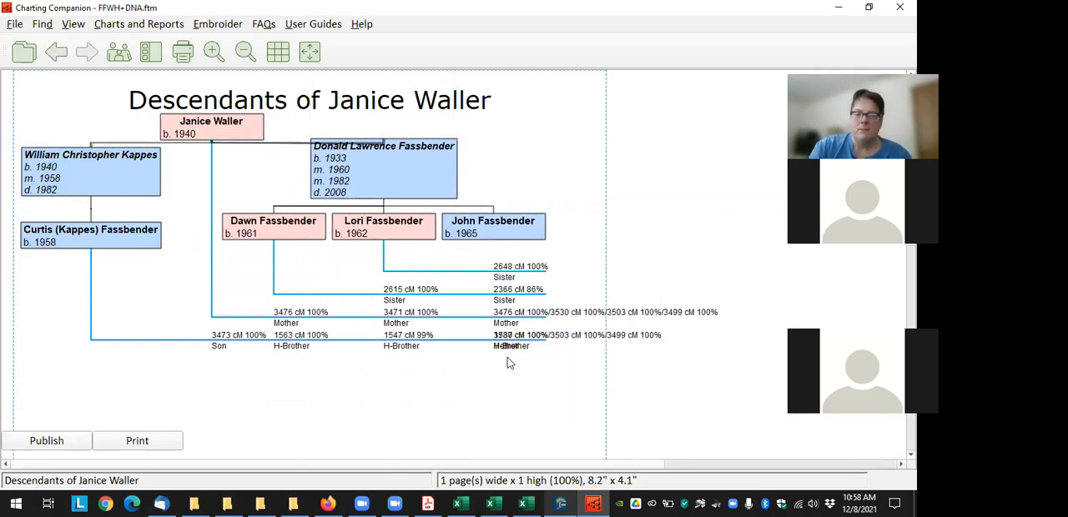
{"action": "mouse_move", "coordinate": [528, 337]}
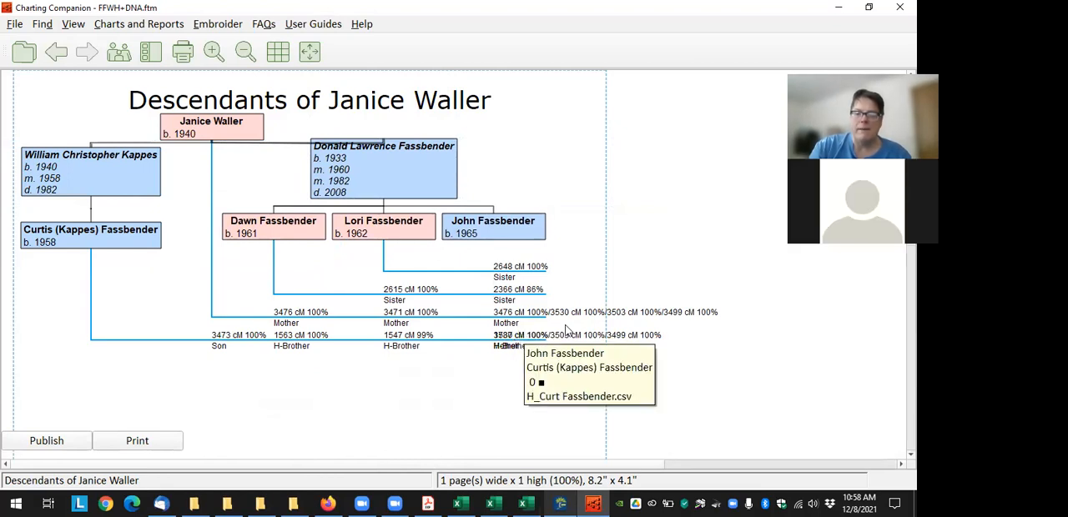
Turn on Multiline (reduces overlap) for the Descendant Chart (with DNA Matrix), preview it and move the second husband's family clear of the labels
{"action": "left_click", "coordinate": [139, 23]}
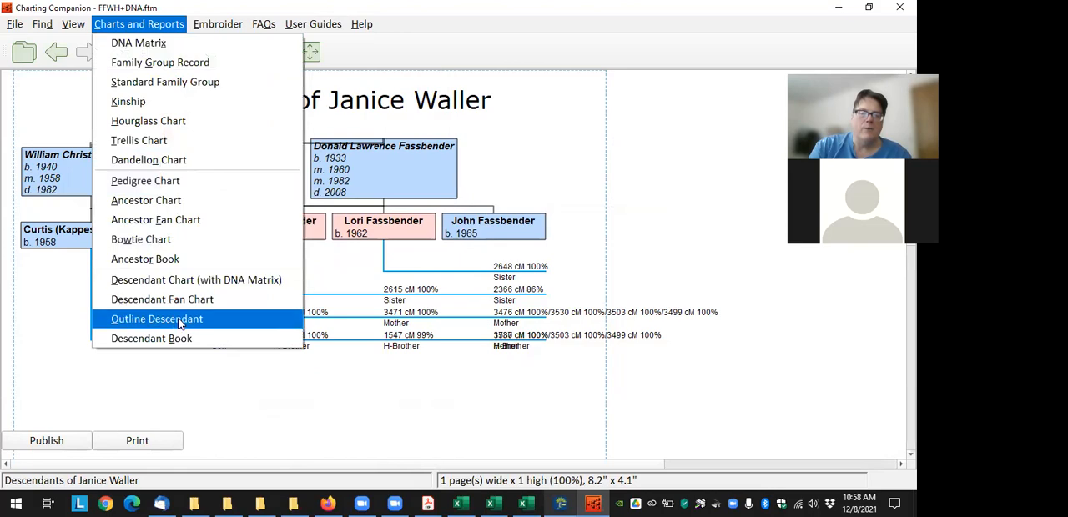
{"action": "left_click", "coordinate": [238, 279]}
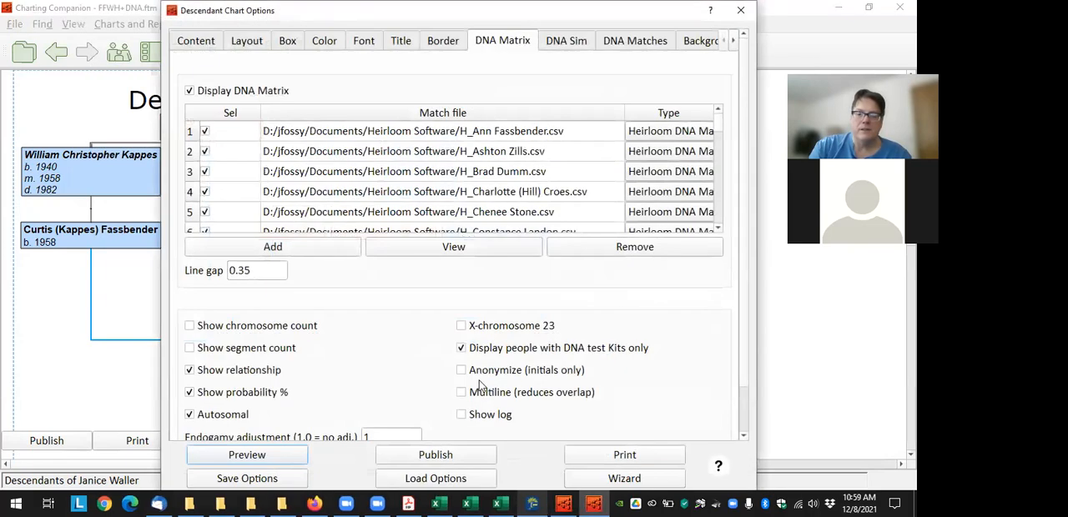
{"action": "left_click", "coordinate": [275, 455]}
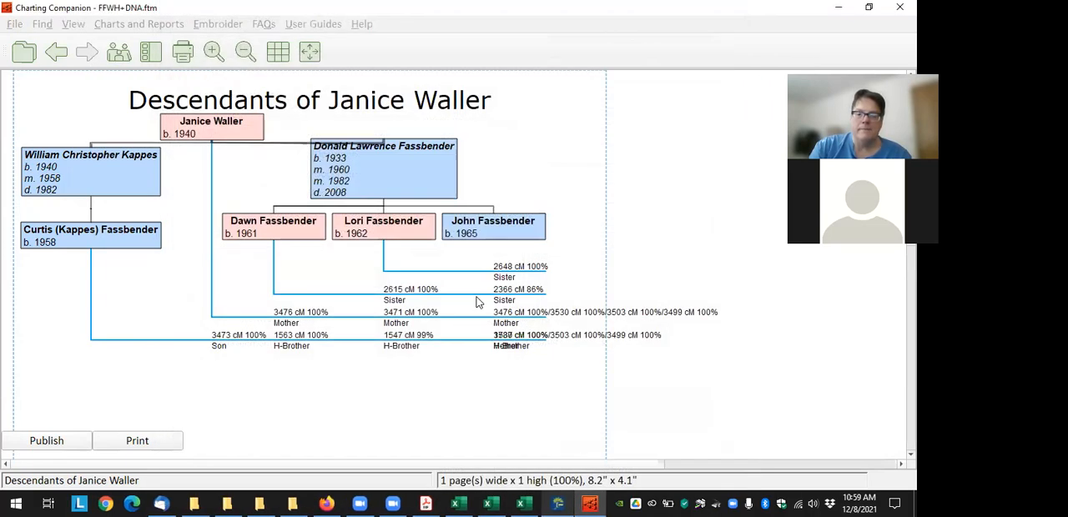
{"action": "left_click_drag", "start_coordinate": [370, 172], "coordinate": [427, 171]}
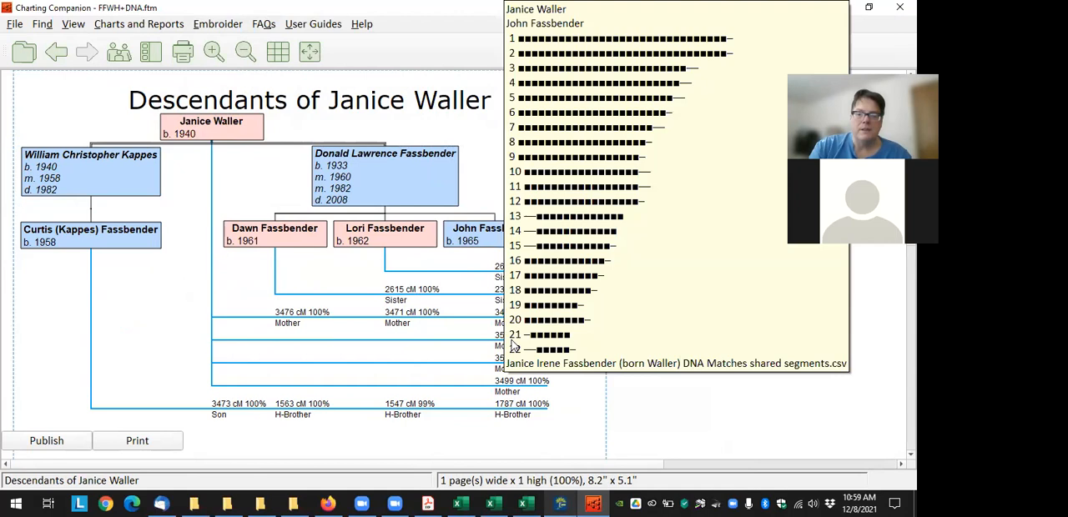
Examine which match file supplies each of the mother's separate matches with her younger son in the DNA Matrix
{"action": "mouse_move", "coordinate": [503, 392]}
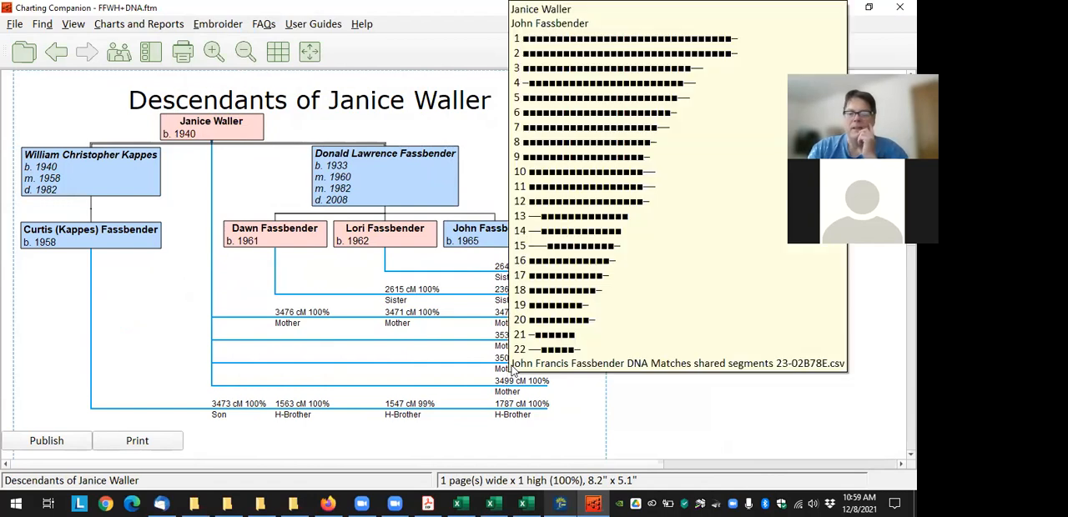
{"action": "mouse_move", "coordinate": [512, 258]}
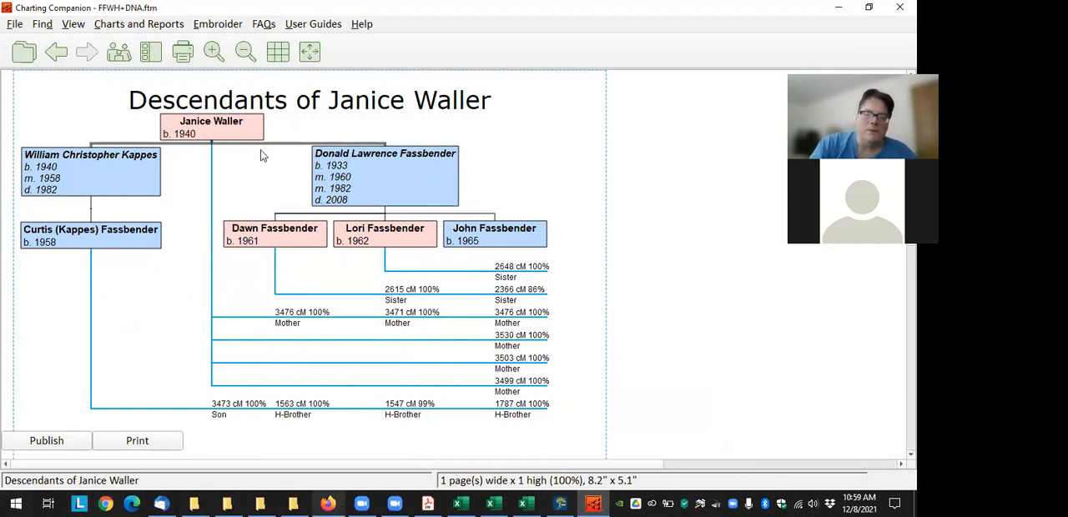
{"action": "mouse_move", "coordinate": [554, 321]}
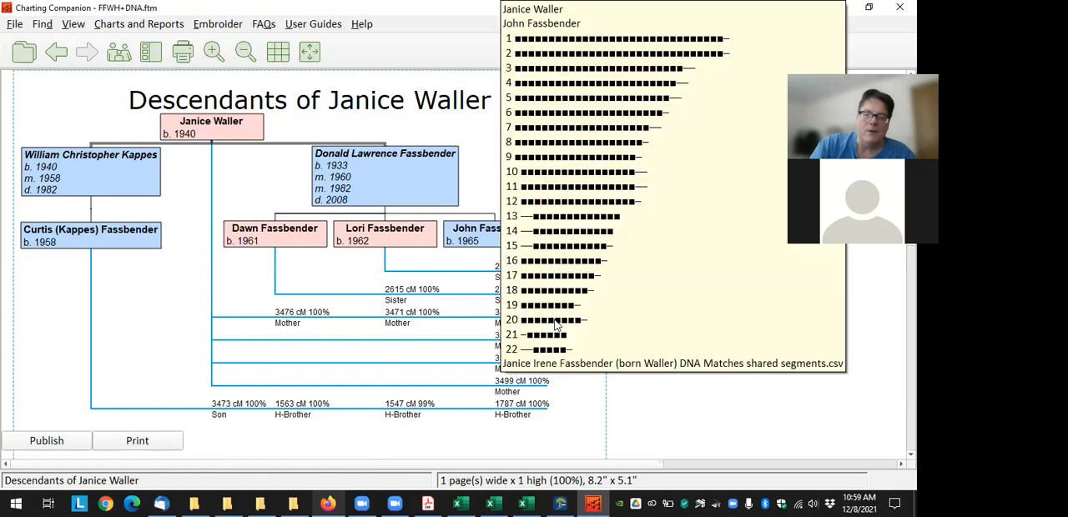